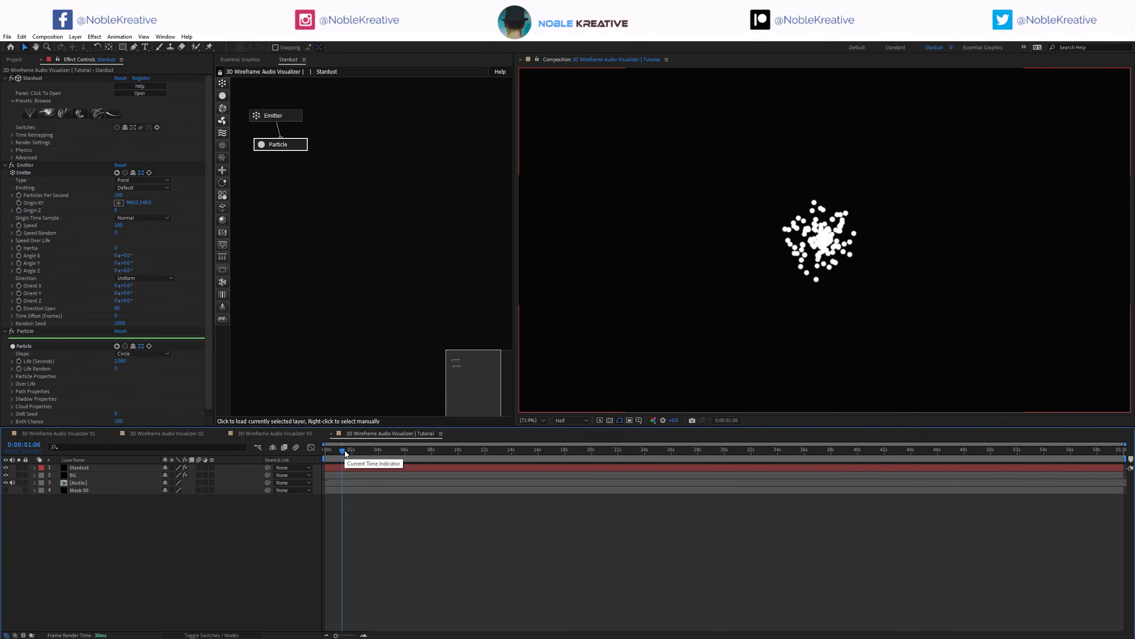
Step: Look through the composition's Stardust, BG, Audio and Mask 00 layers
click(99, 469)
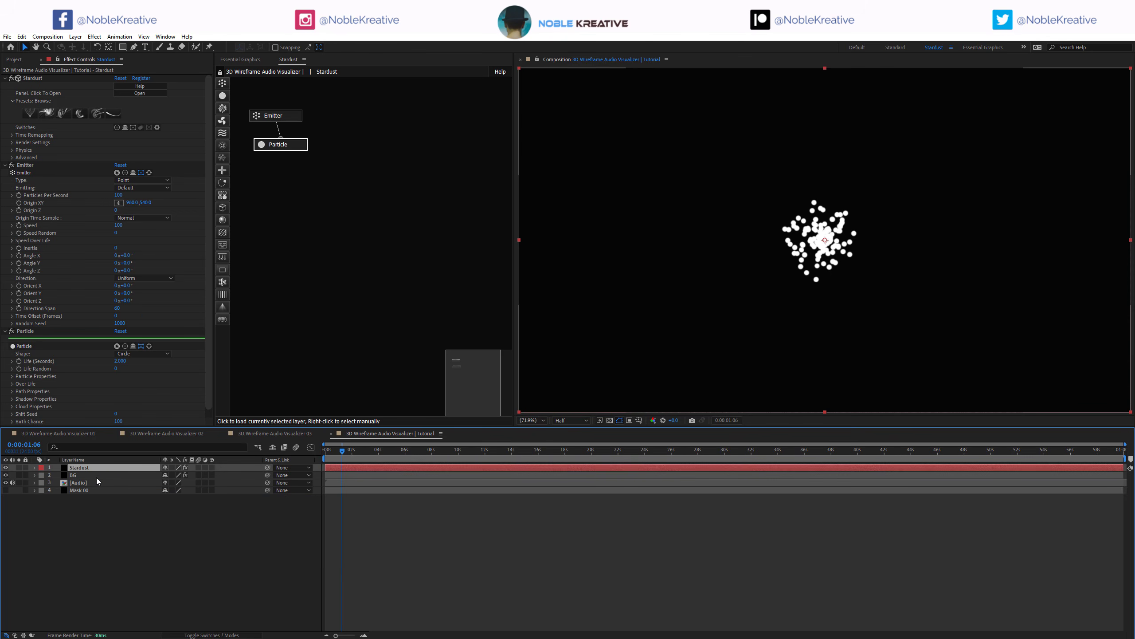
click(95, 476)
click(95, 483)
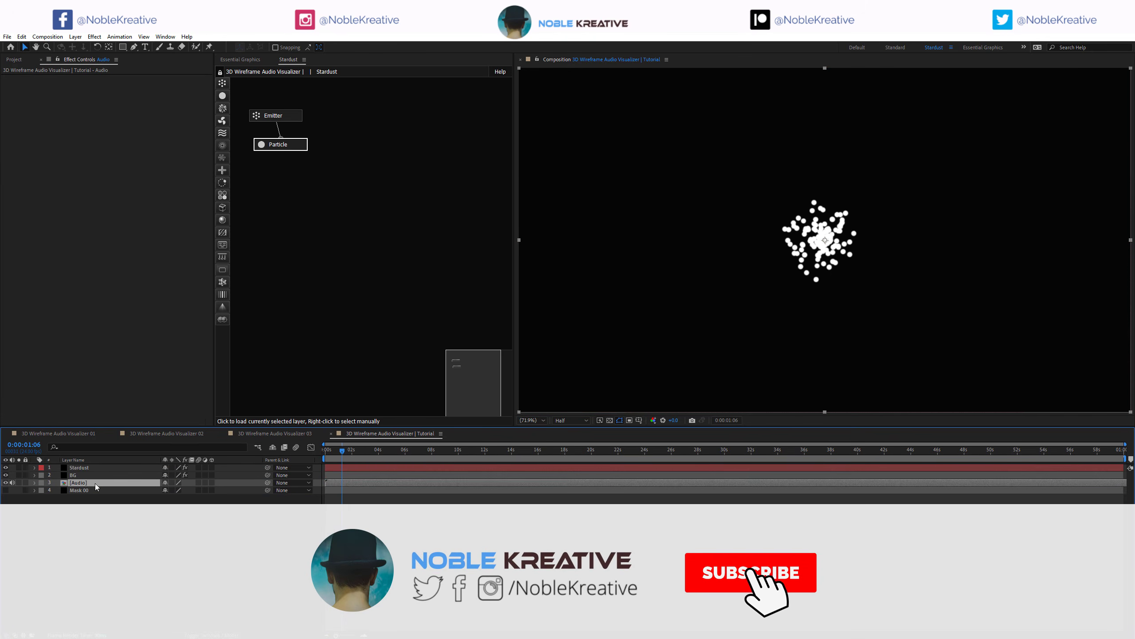
click(90, 490)
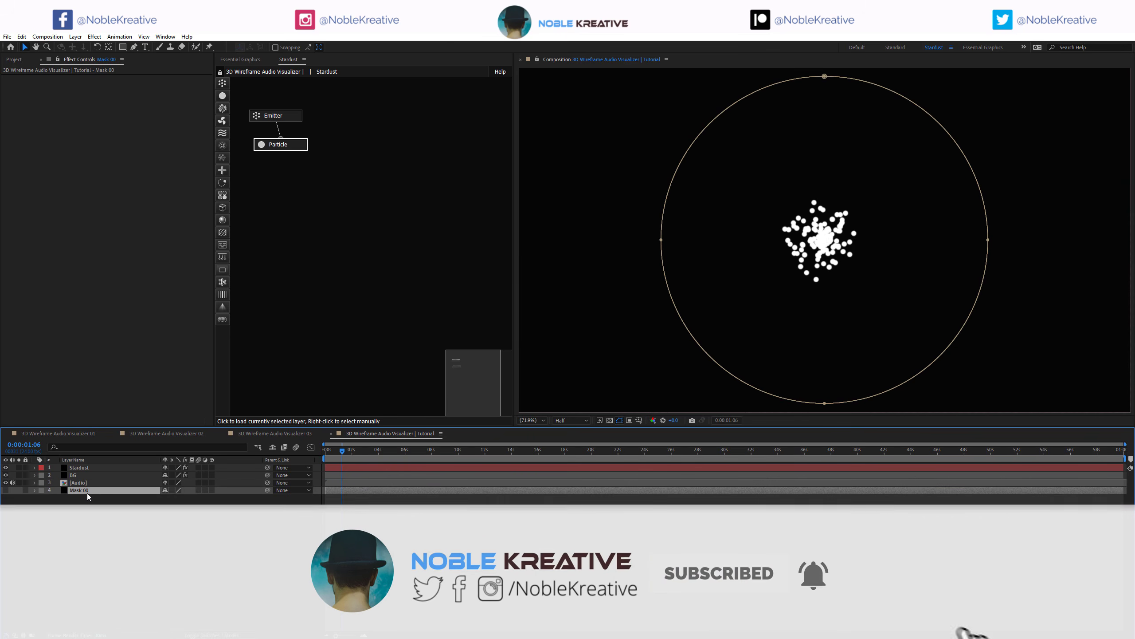
Step: Rename the Stardust layer's Emitter node as Edges
click(88, 469)
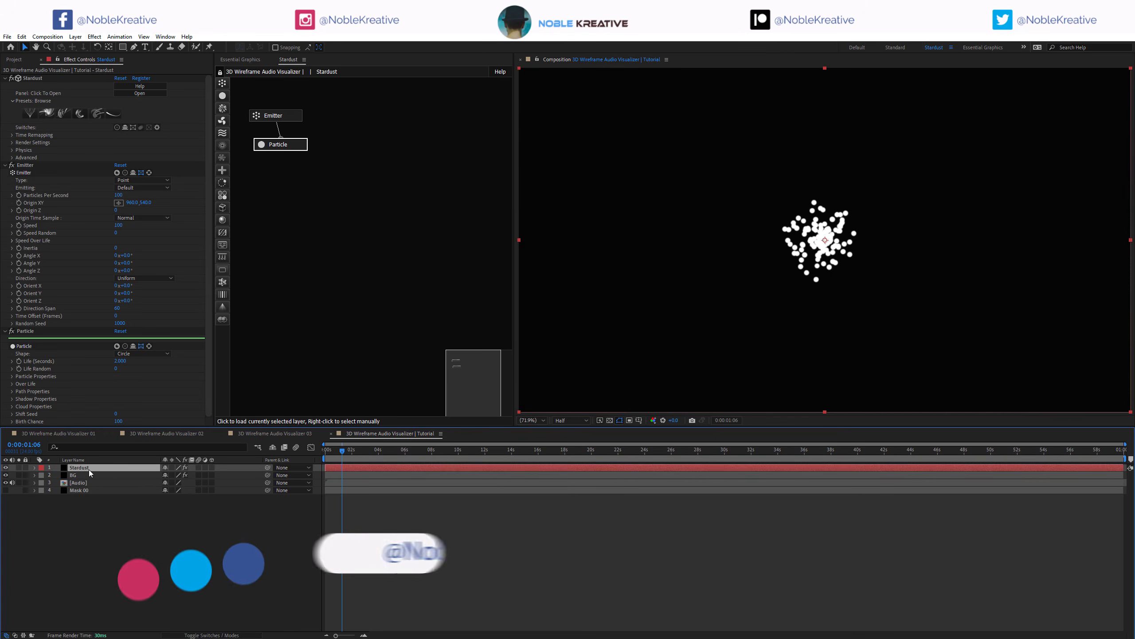
click(286, 117)
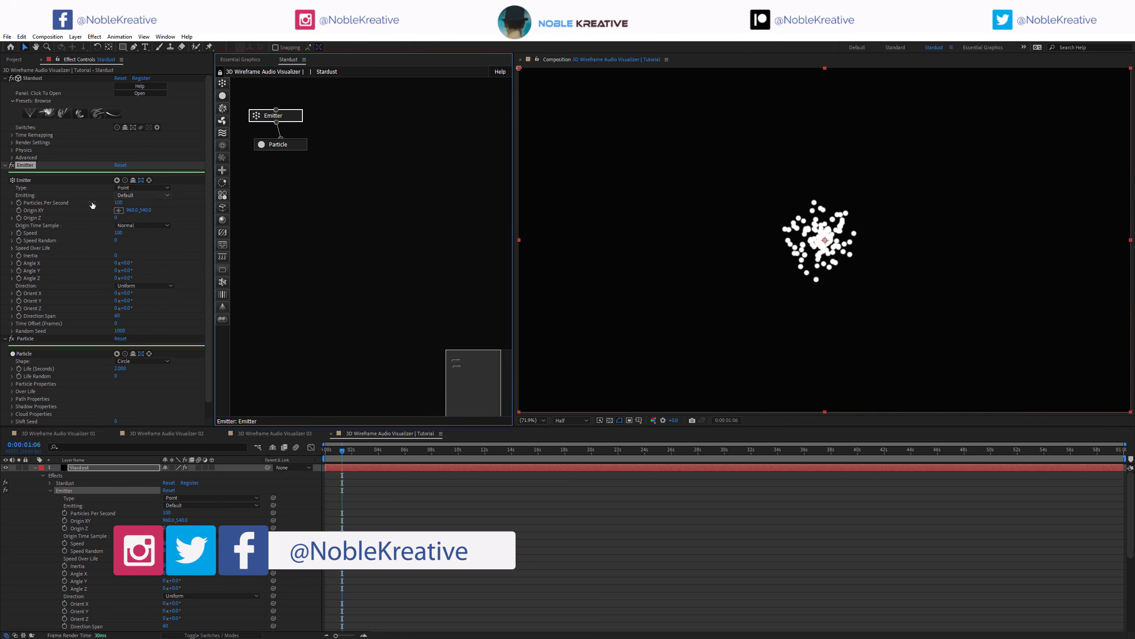
key(Return)
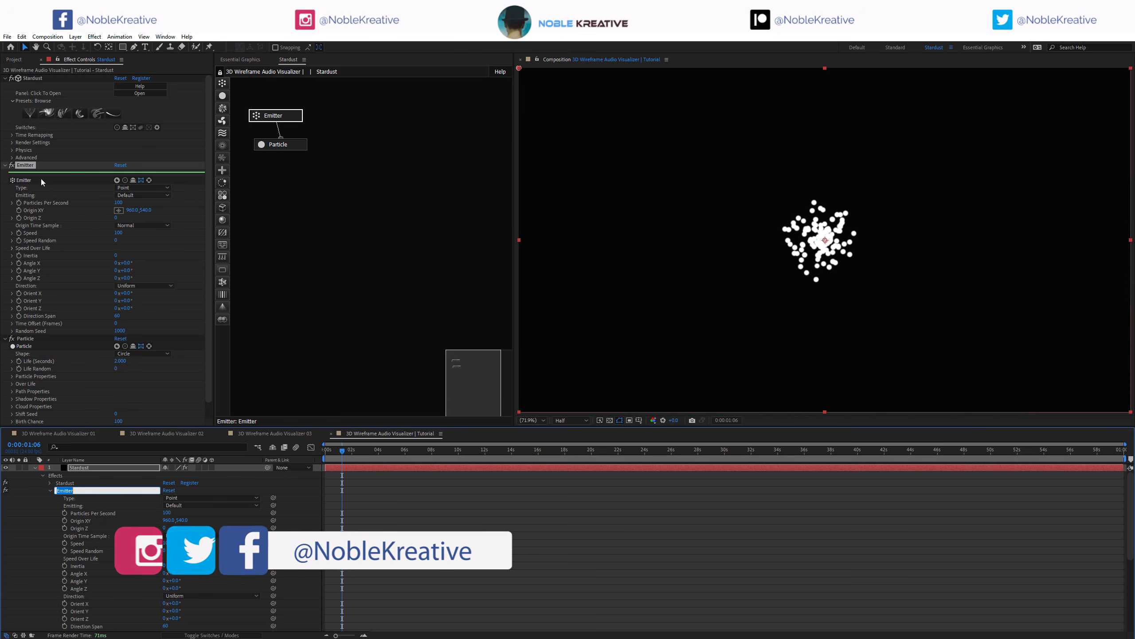
text(Ed)
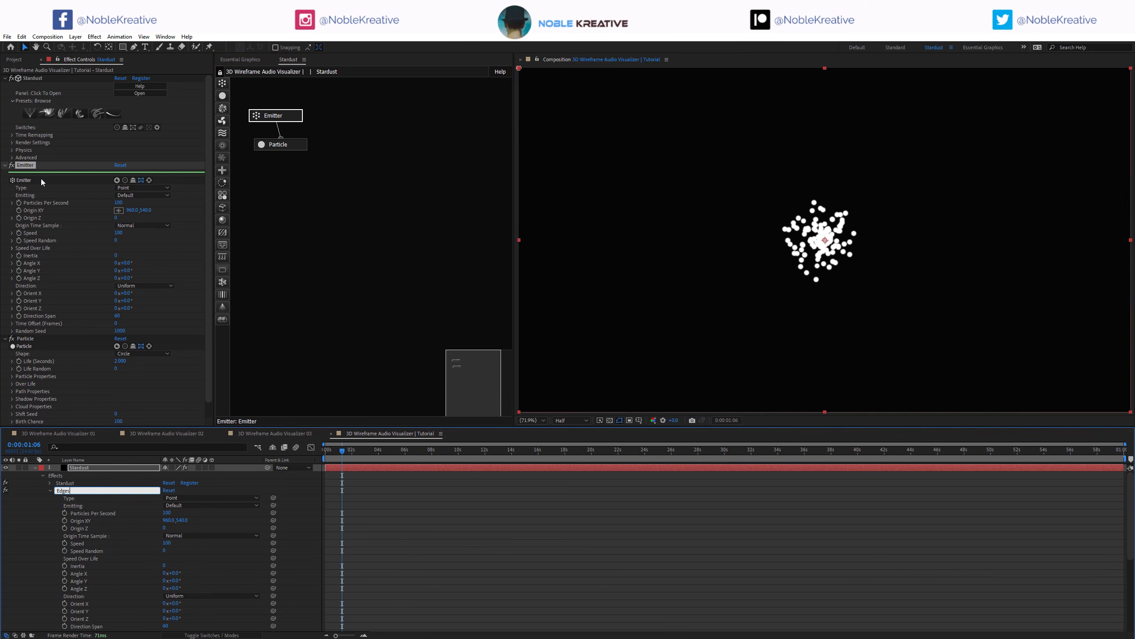
text(ges)
key(Return)
Step: Configure the Edges emitter with type Object, emitting Once and a speed of 0
click(135, 189)
click(139, 275)
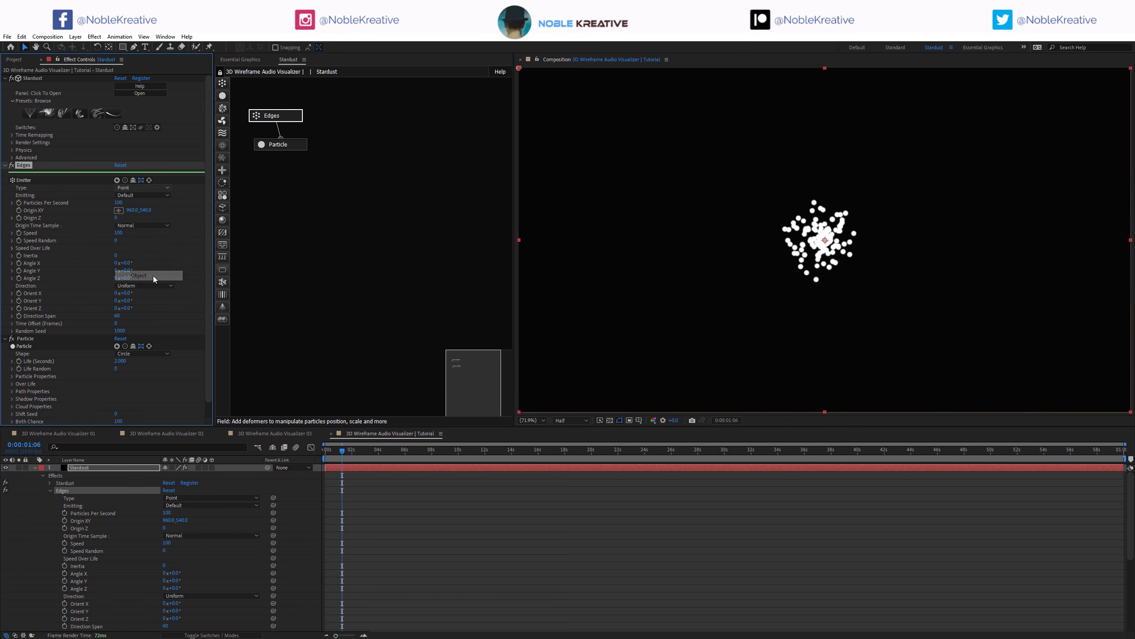
click(131, 197)
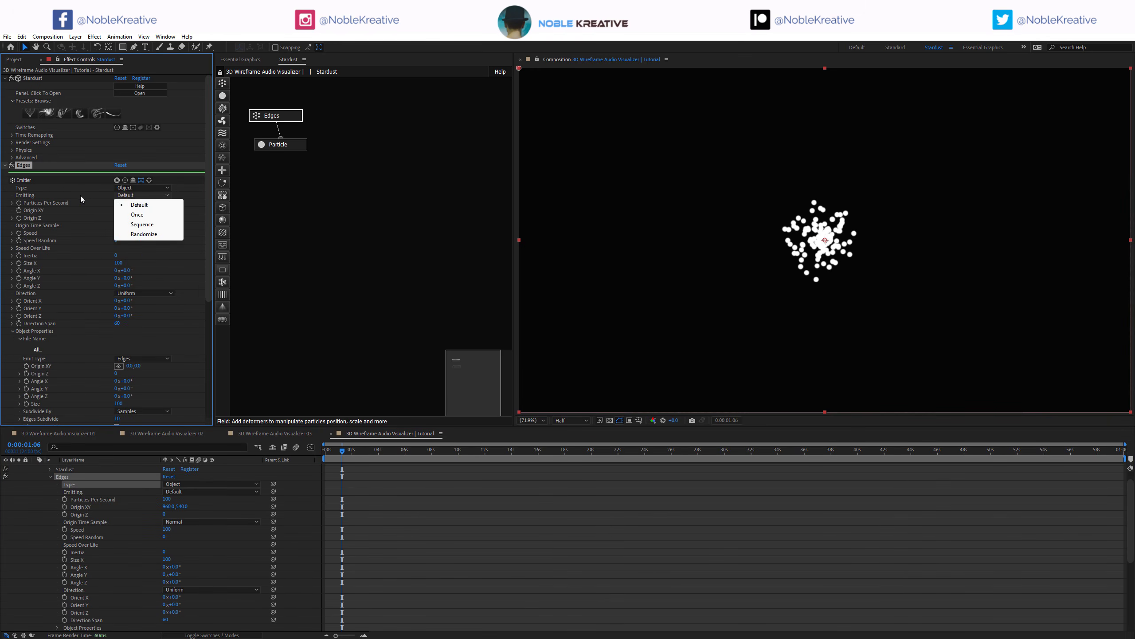
click(161, 215)
click(118, 232)
text(0)
key(Return)
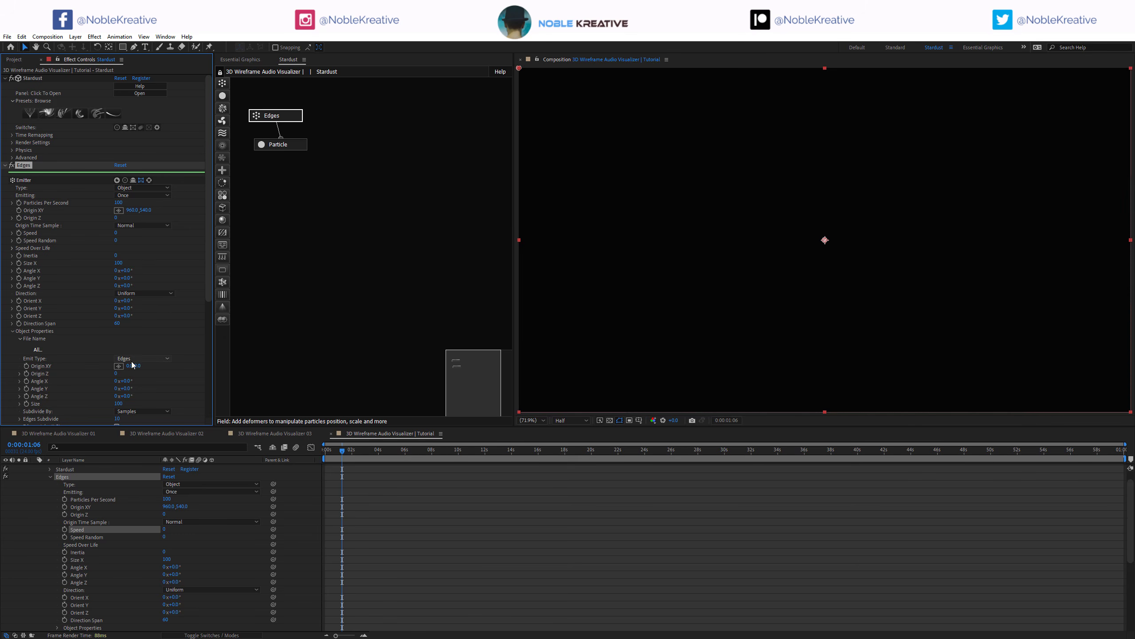
Step: Set the Particle node's life to 60 seconds and its shape to Model
click(297, 144)
scroll(83, 305, down, 3)
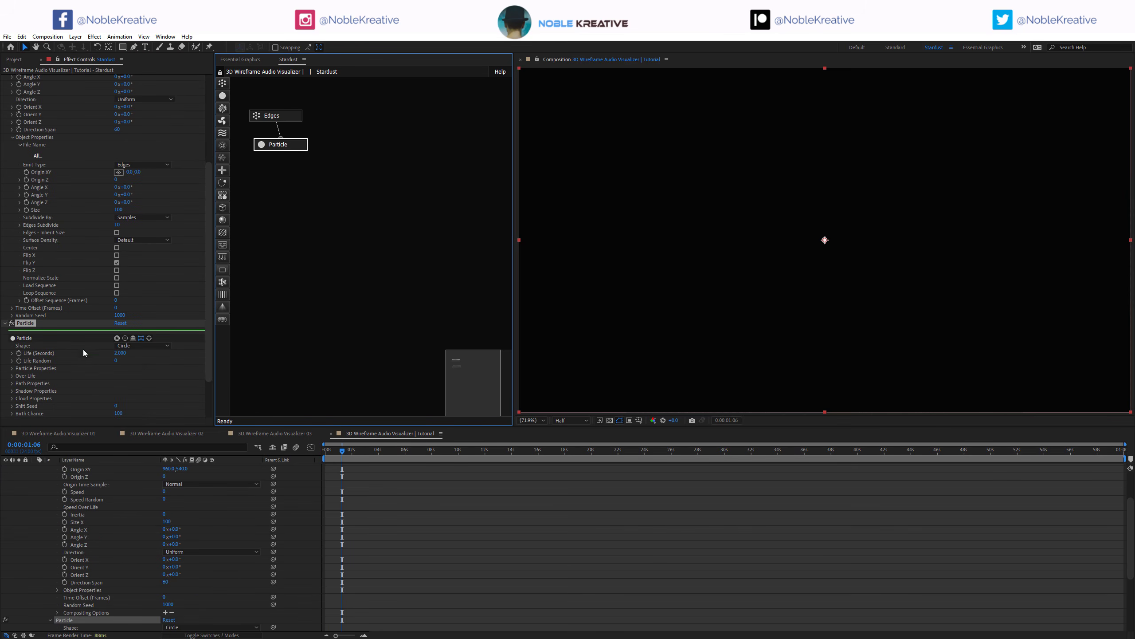
click(122, 352)
text(2)
key(Tab)
text(60)
key(Return)
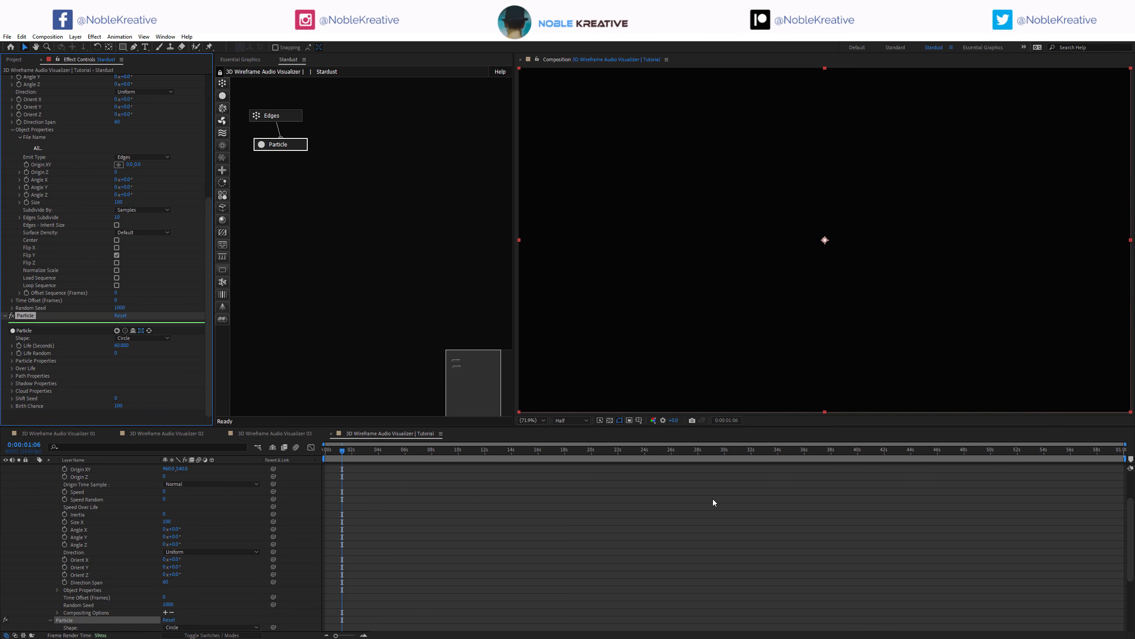
click(157, 337)
click(157, 386)
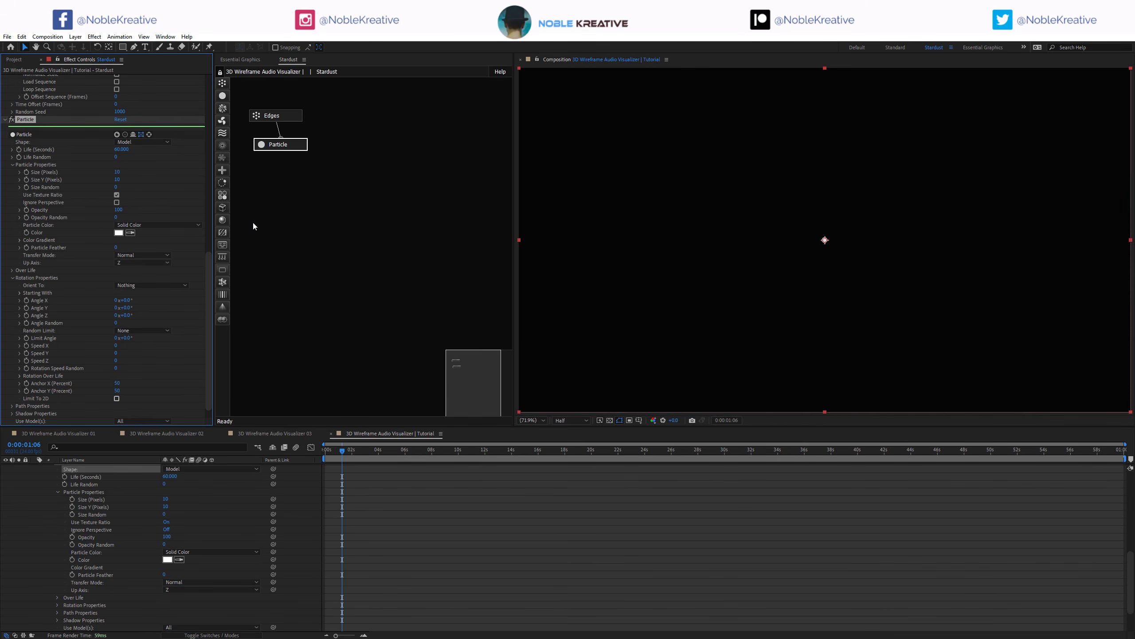
Step: Add a Model node connected below the Particle node and make it a Cylinder primitive
drag(222, 207, 284, 171)
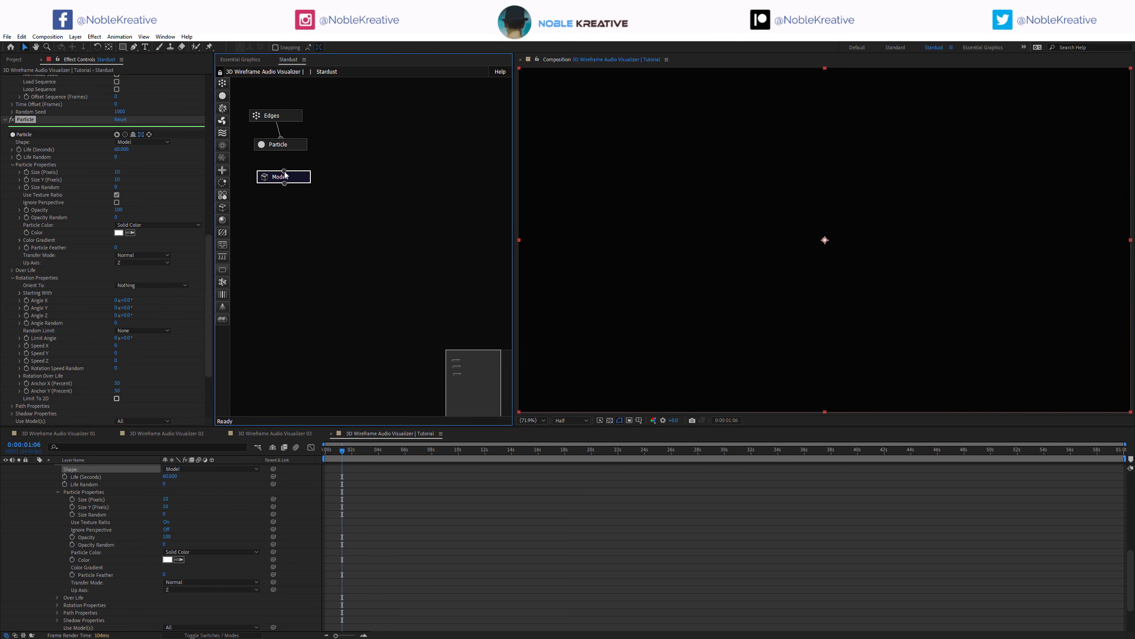
click(290, 179)
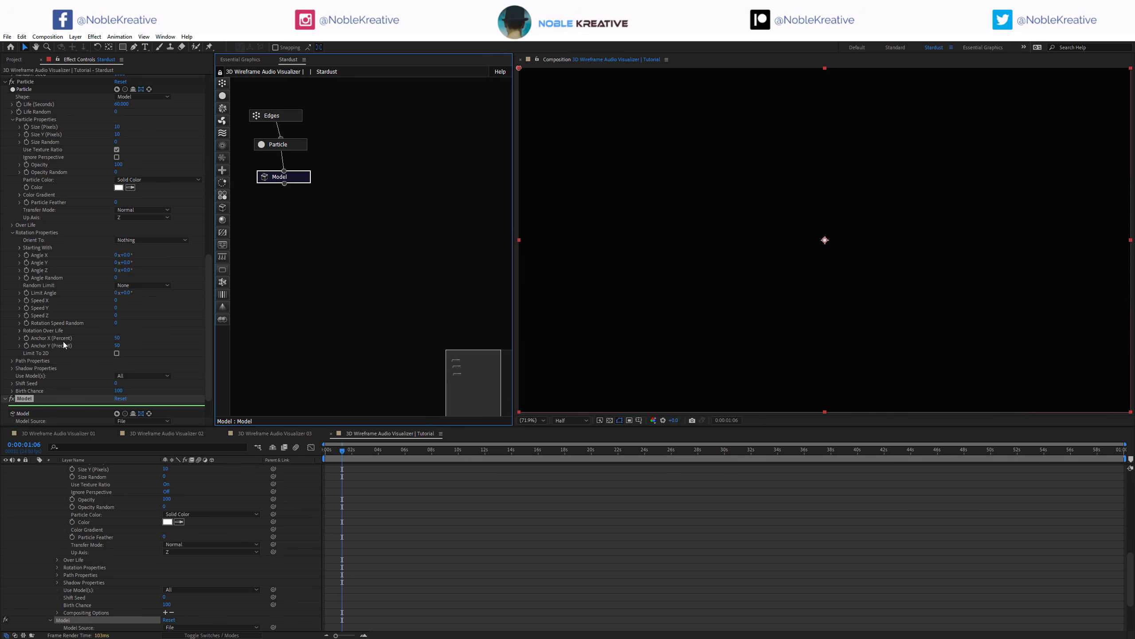
scroll(63, 344, down, 2)
click(149, 383)
click(143, 404)
scroll(89, 394, down, 2)
click(133, 365)
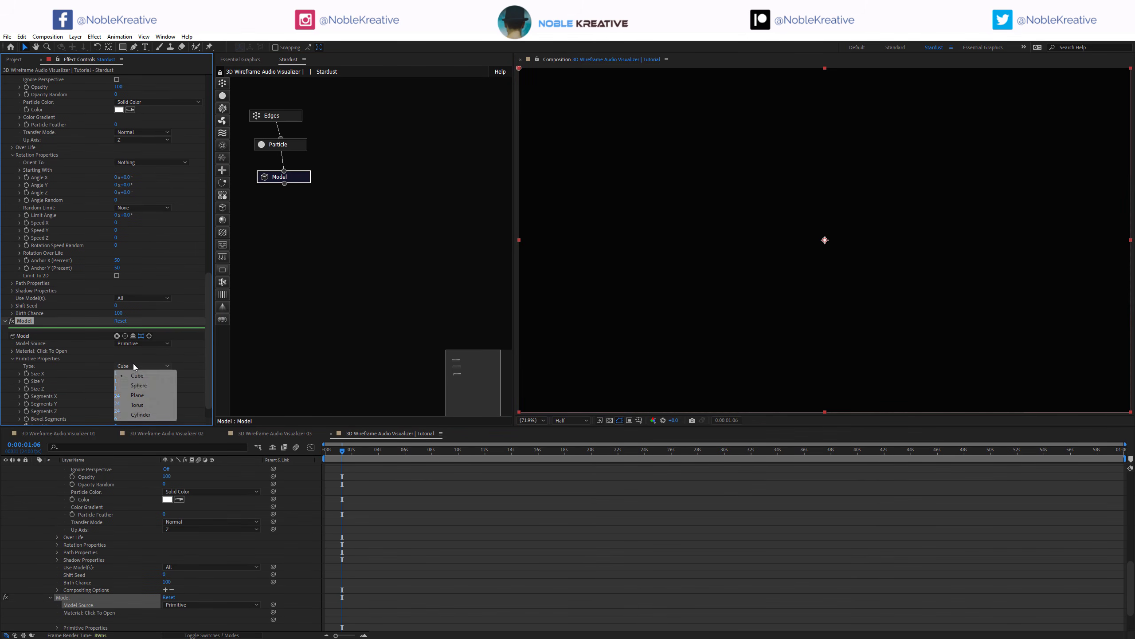
click(139, 415)
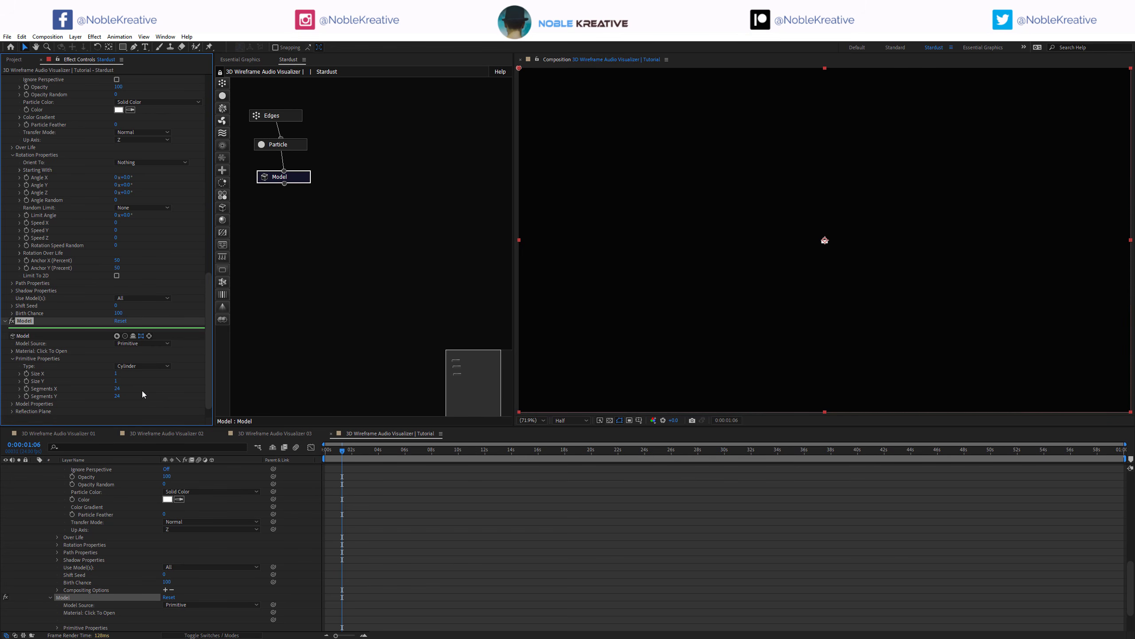
Step: Set the cylinder's Size Y to 100 and its Segments X and Segments Y to 10
click(117, 380)
text(100)
key(Return)
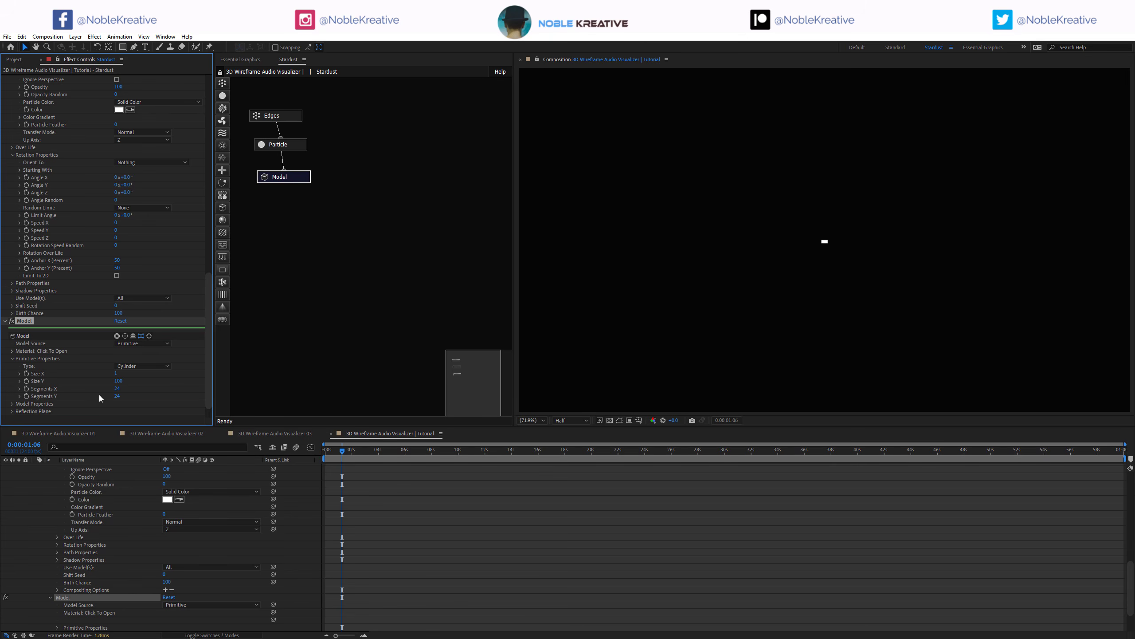
click(119, 389)
text(10)
key(Return)
click(117, 396)
text(10)
click(163, 393)
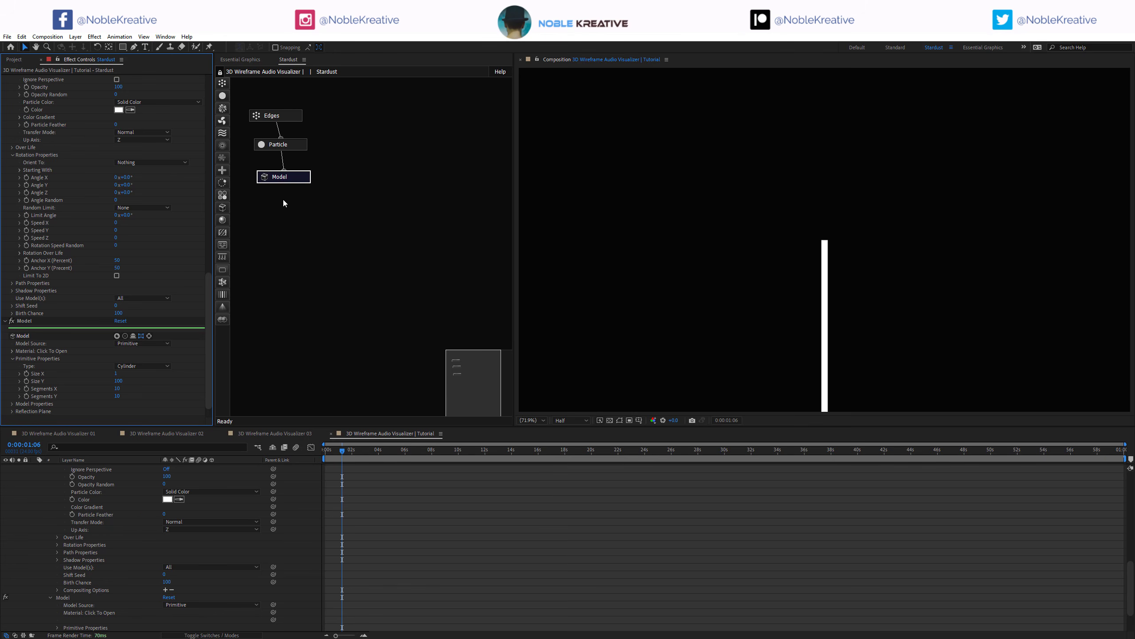
Step: Rotate the cylinder model by setting its Angle X to 90° in the model properties
scroll(59, 366, down, 1)
click(12, 384)
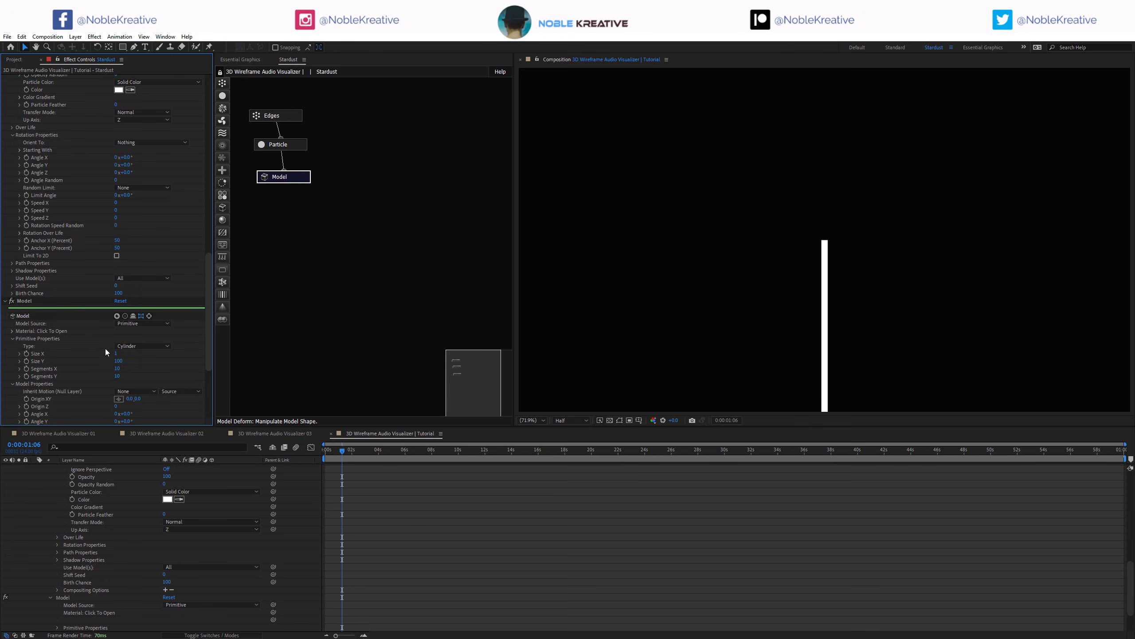
scroll(101, 350, down, 6)
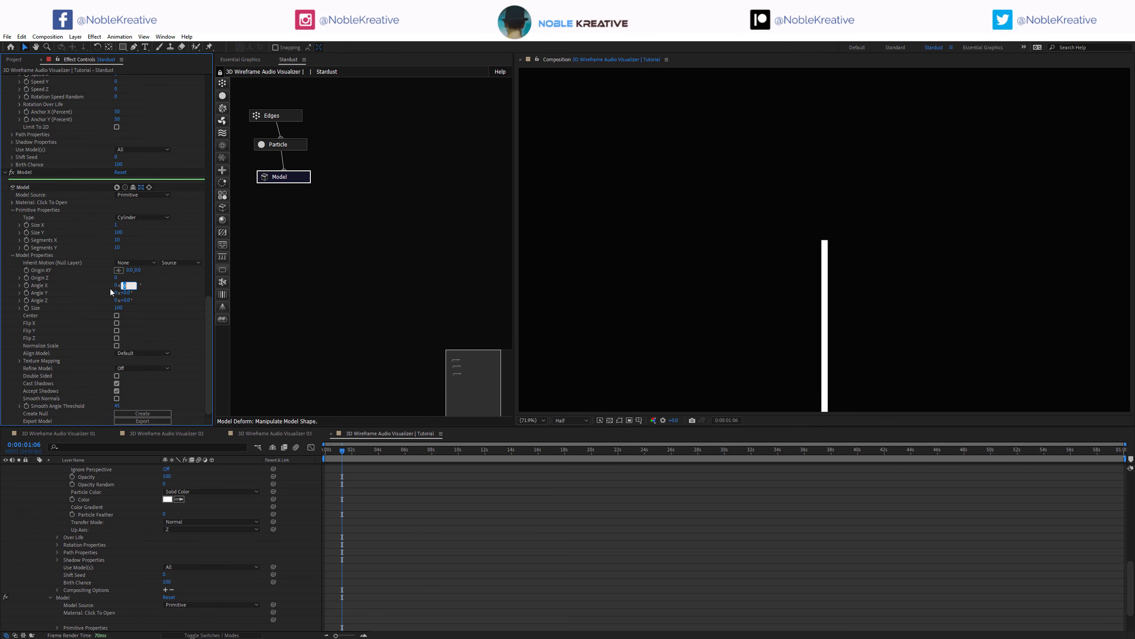
key(Return)
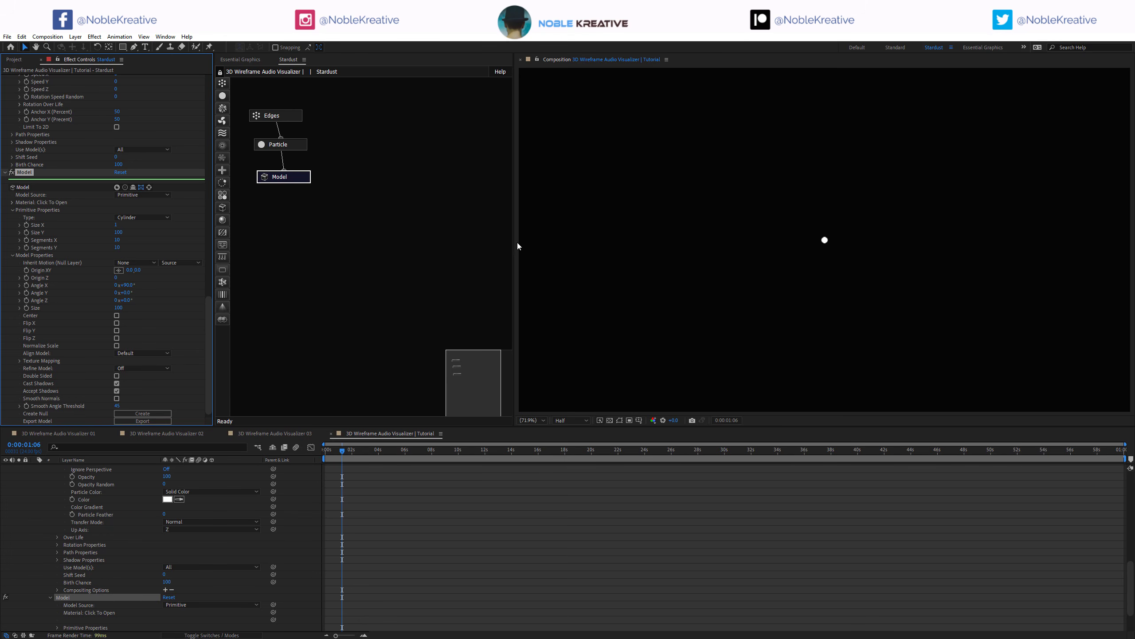
Step: Reduce the Particle node's size to 1 pixel
click(294, 146)
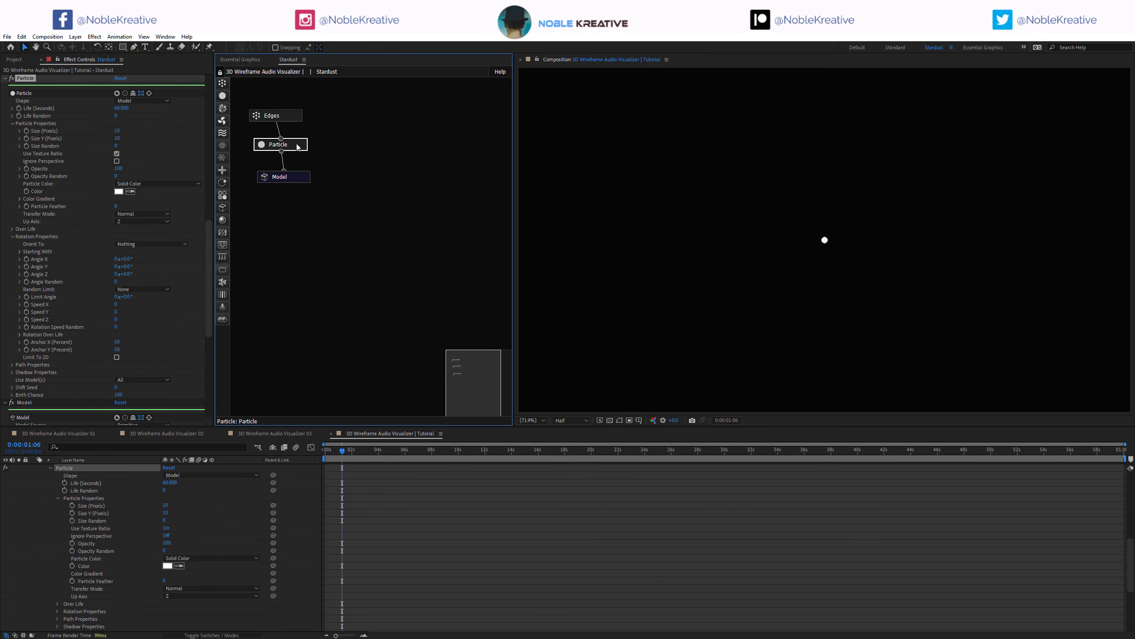
scroll(75, 314, down, 3)
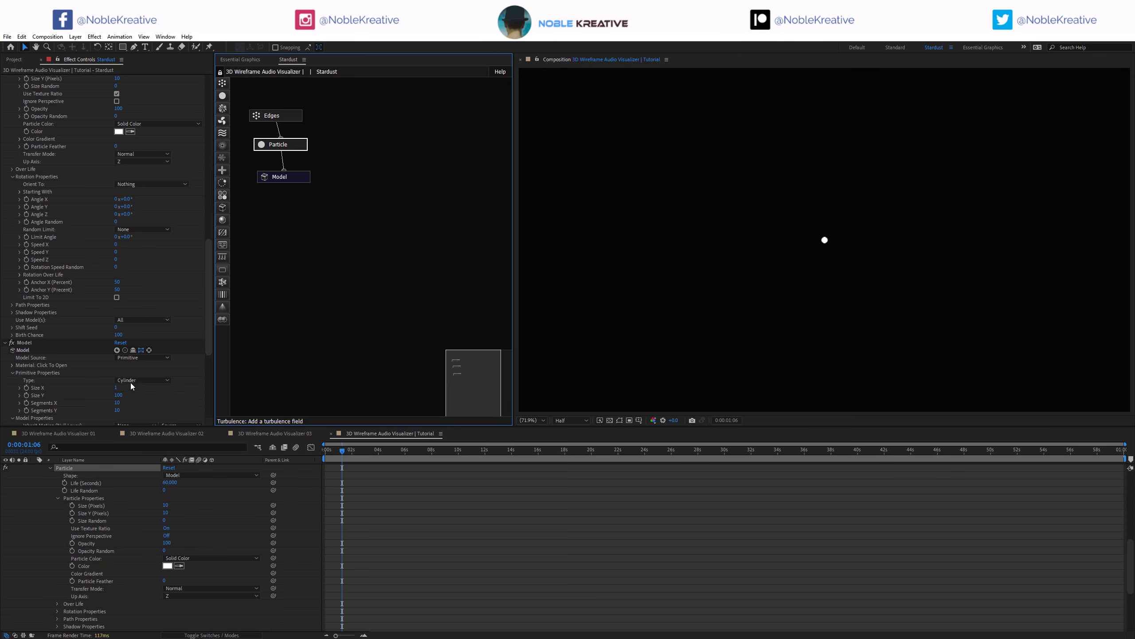
click(294, 147)
click(117, 130)
text(1)
key(Return)
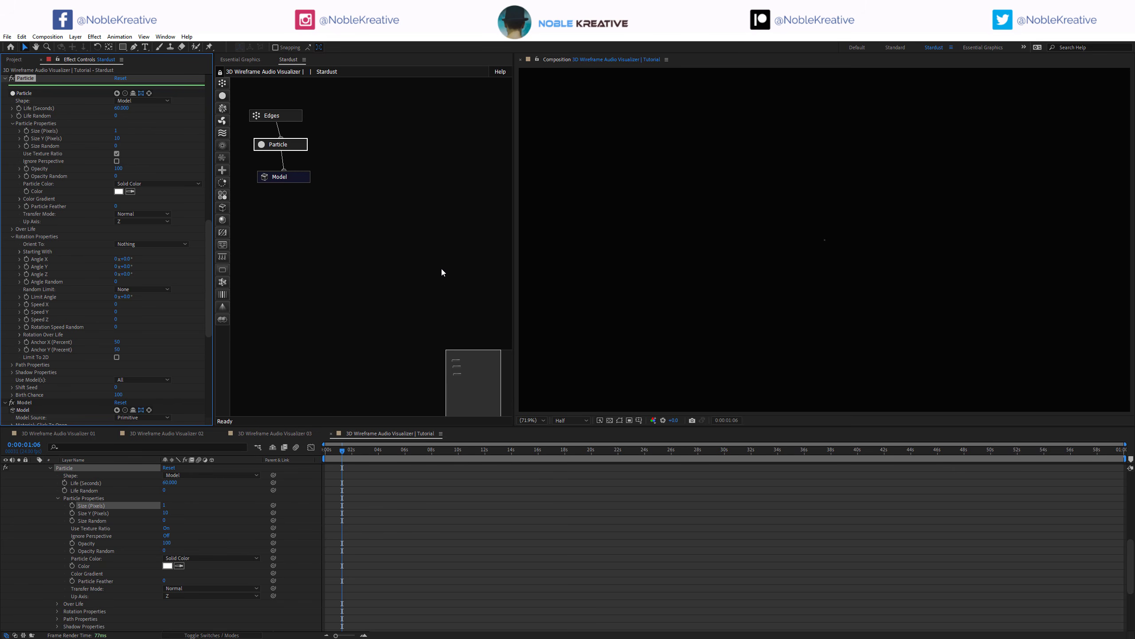
Step: Add a second Model node connected to the Edges emitter and set its model source to Primitive
drag(222, 208, 343, 178)
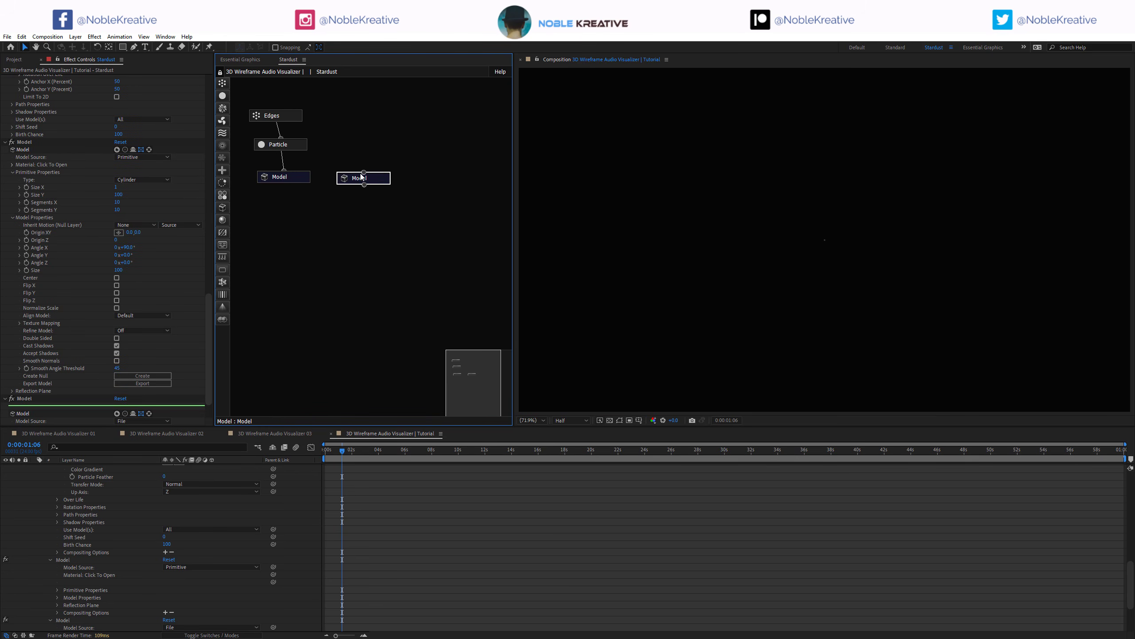
drag(364, 173, 278, 119)
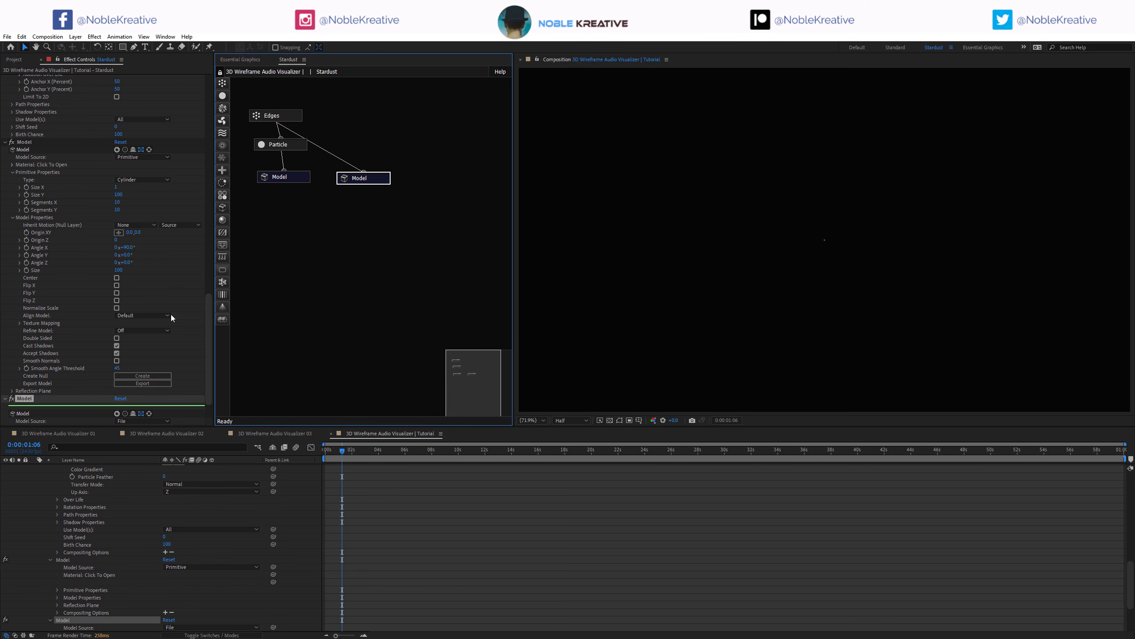
scroll(101, 371, down, 2)
click(140, 384)
click(150, 403)
Step: Size the second model's cube to 500 in X, 500 in Y and 1000 in Z
scroll(86, 399, down, 3)
click(116, 373)
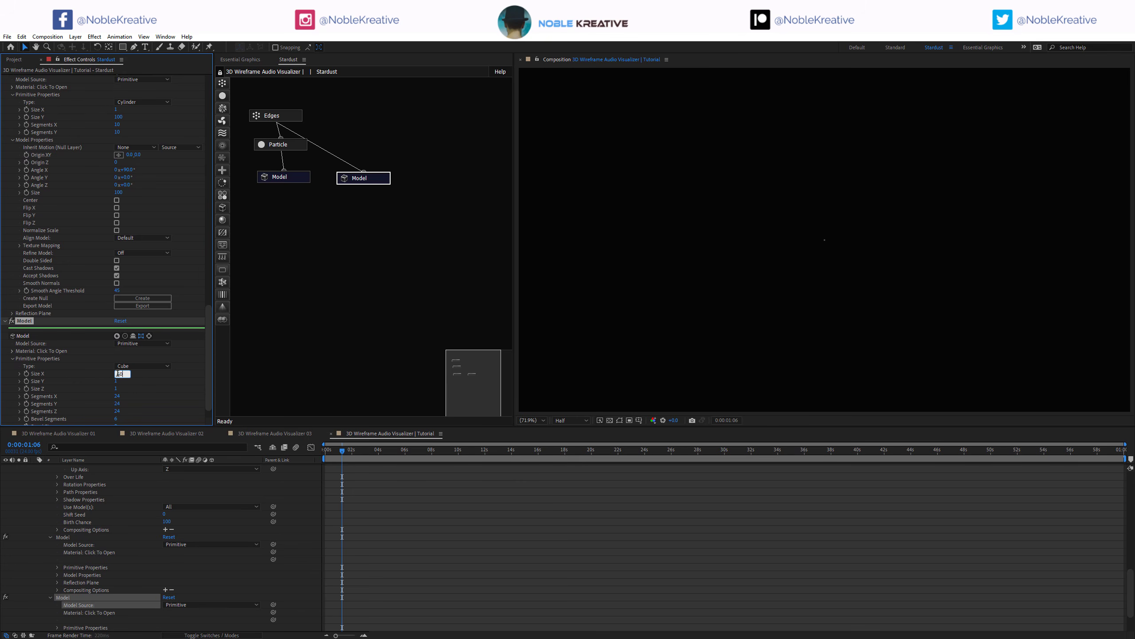
key(Return)
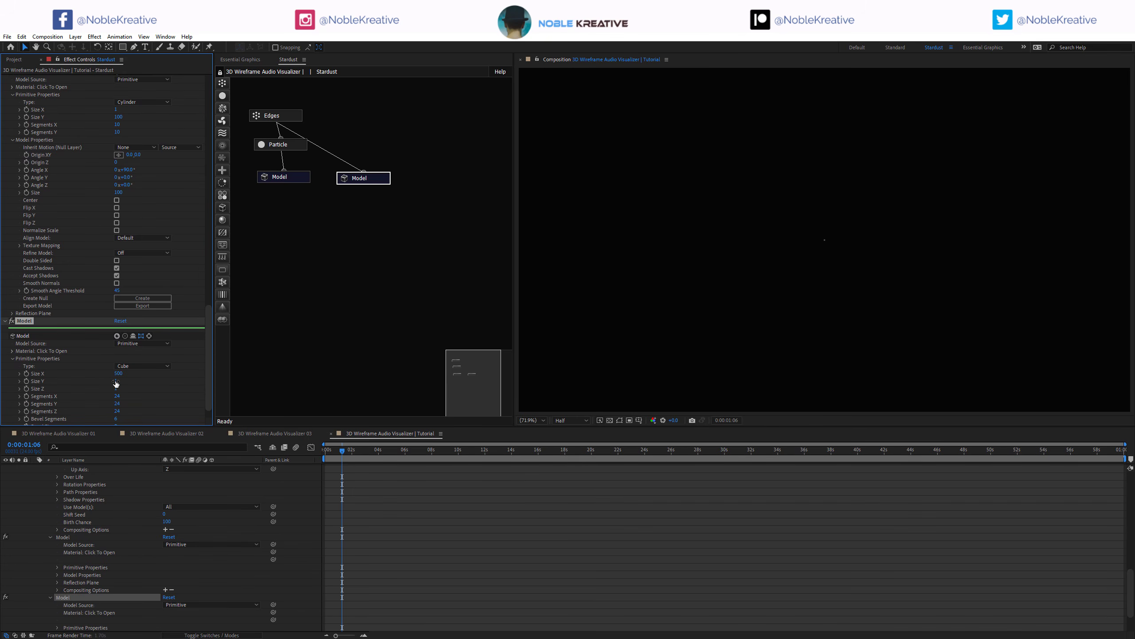
click(116, 381)
text(500)
click(116, 388)
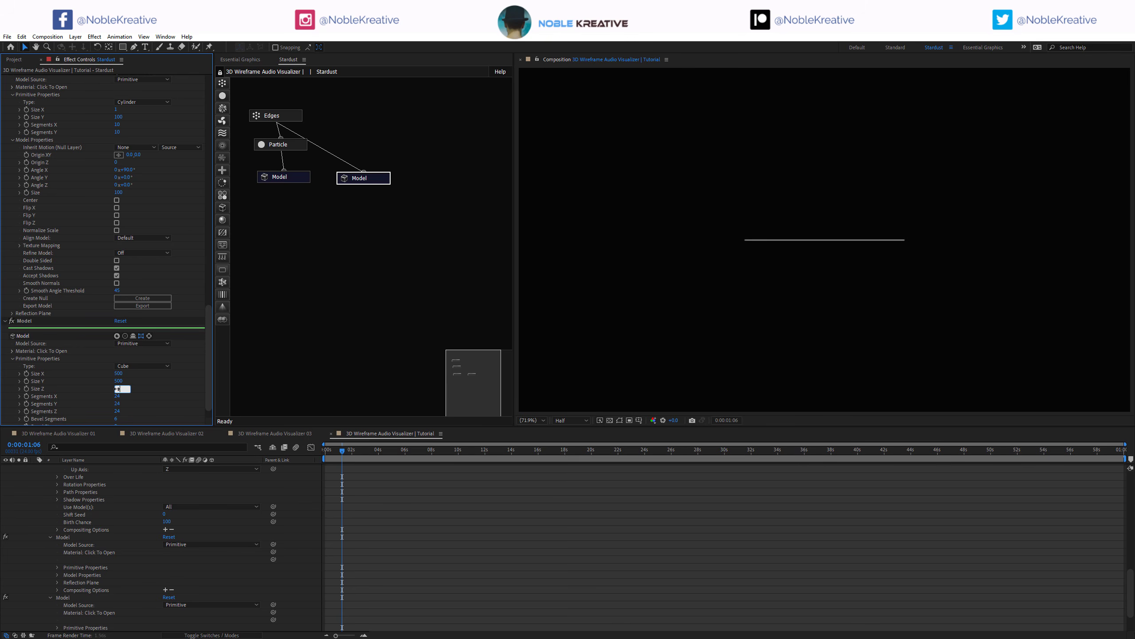
text(2000)
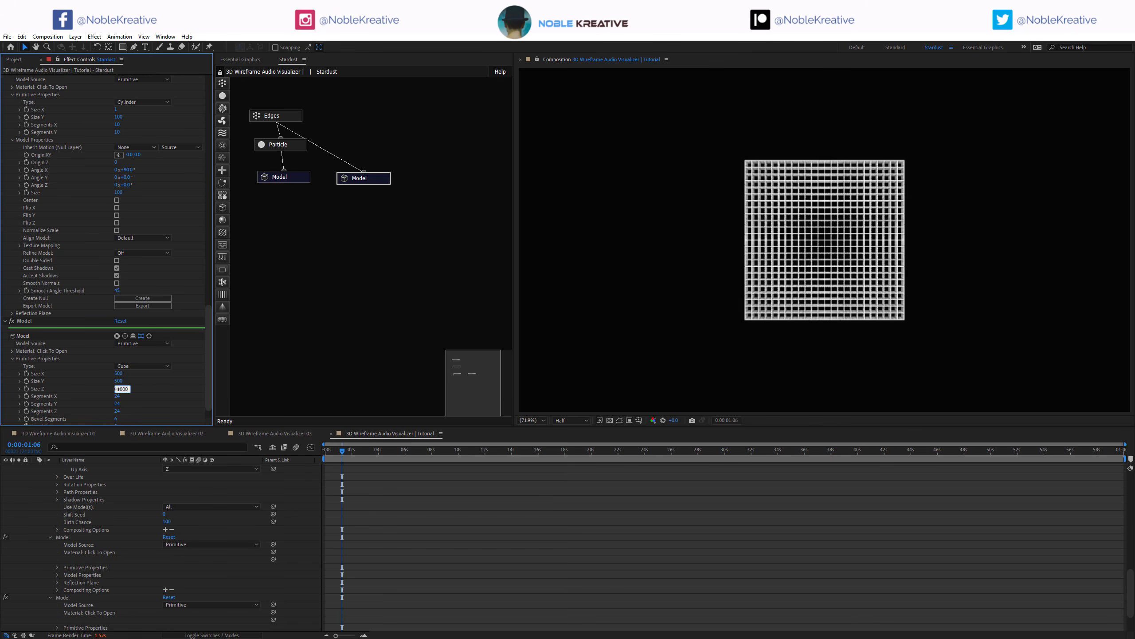
key(Return)
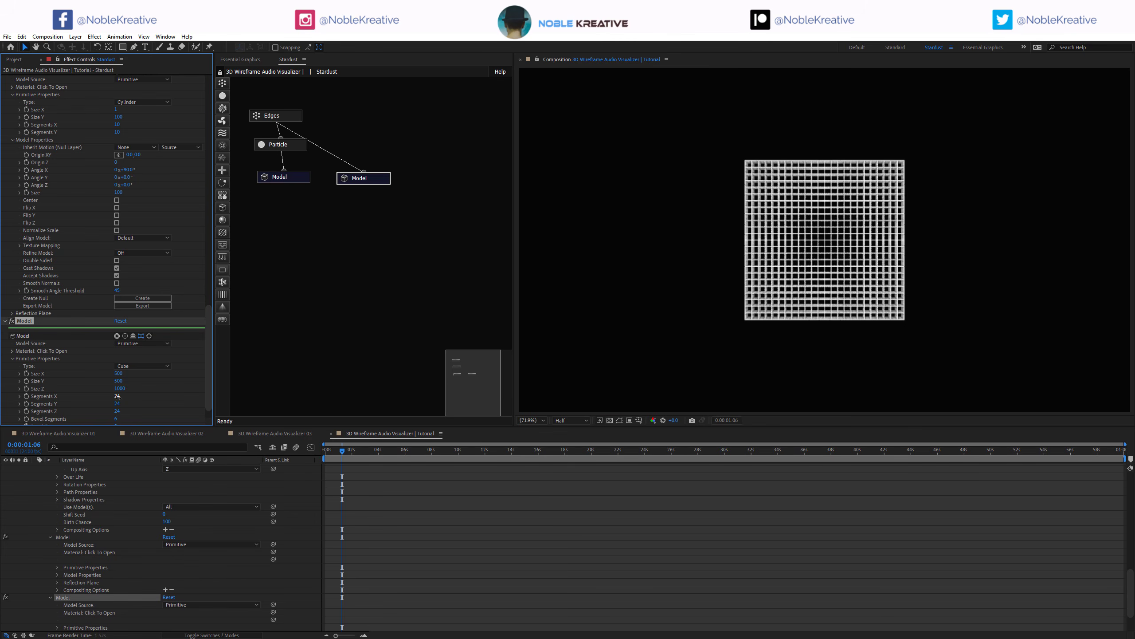
Step: Set the cube's Segments X, Segments Y and Segments Z to 10 each
click(117, 397)
text(10)
click(117, 404)
text(10)
click(117, 411)
text(10)
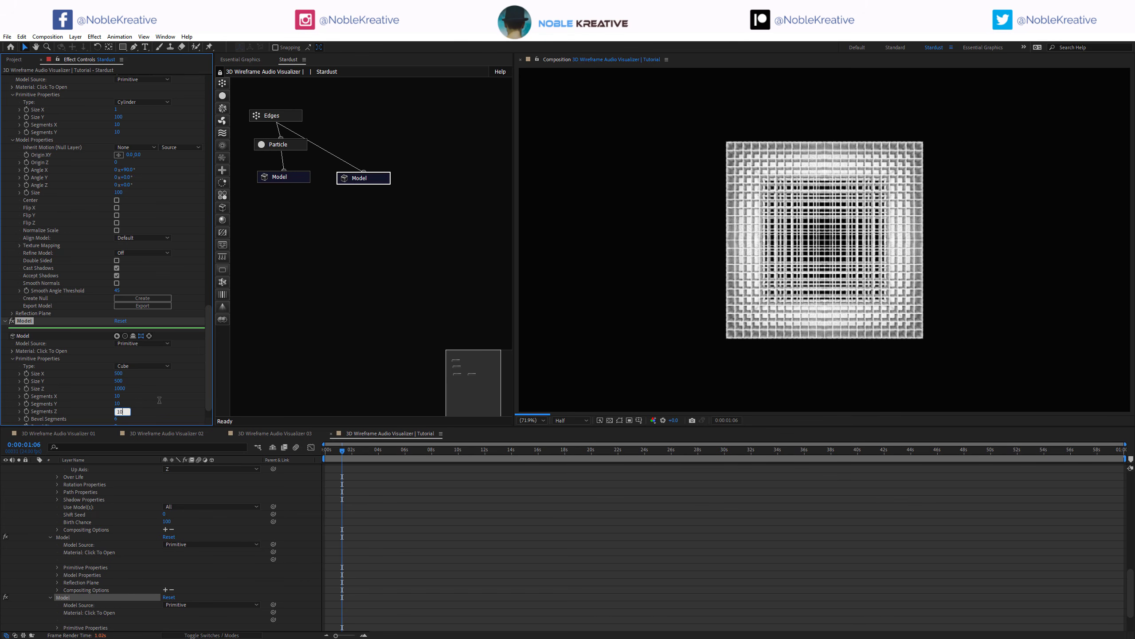
click(745, 319)
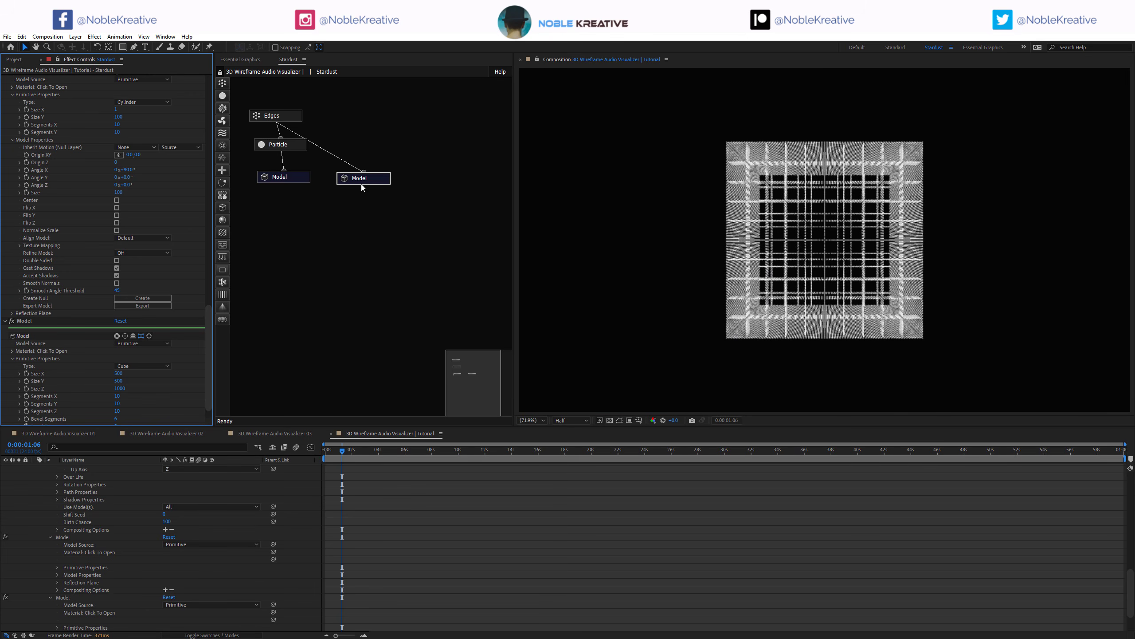
Step: Enable Edges - Inherit Size on the Edges emitter and set the Particle node's Orient To option to Normal
click(291, 120)
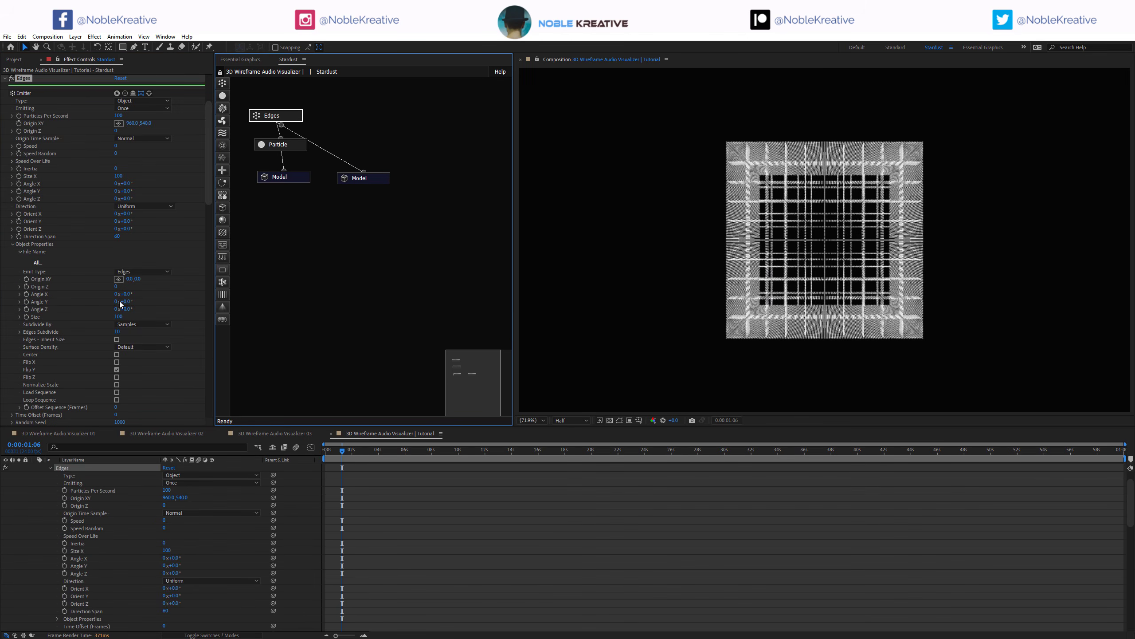
click(115, 339)
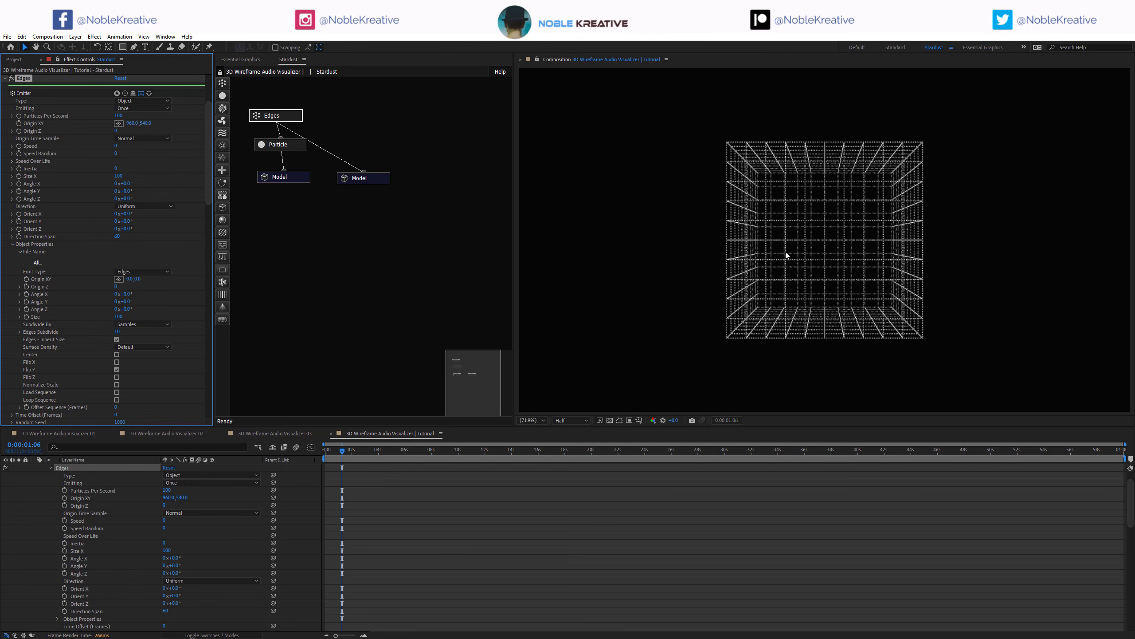
click(291, 145)
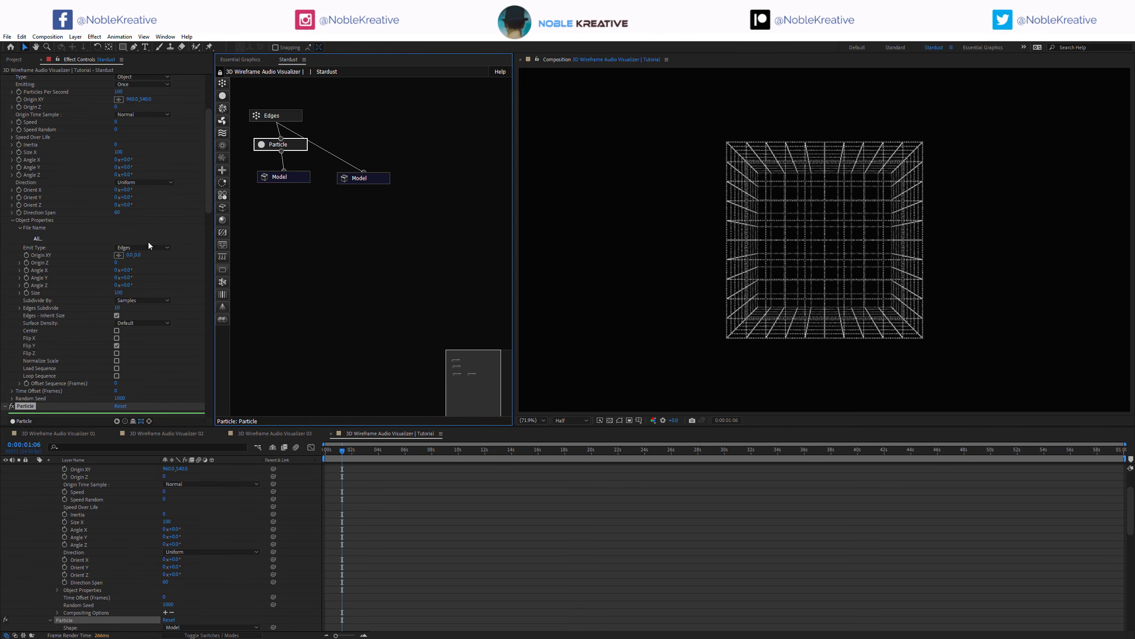
scroll(97, 351, down, 2)
scroll(97, 350, down, 6)
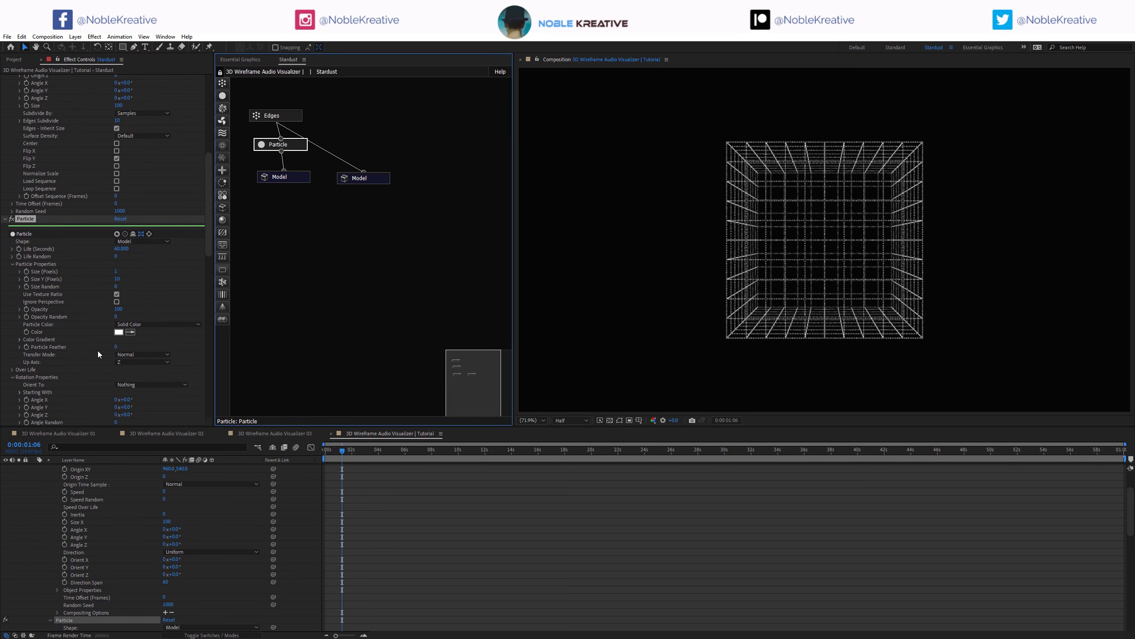
scroll(138, 365, down, 1)
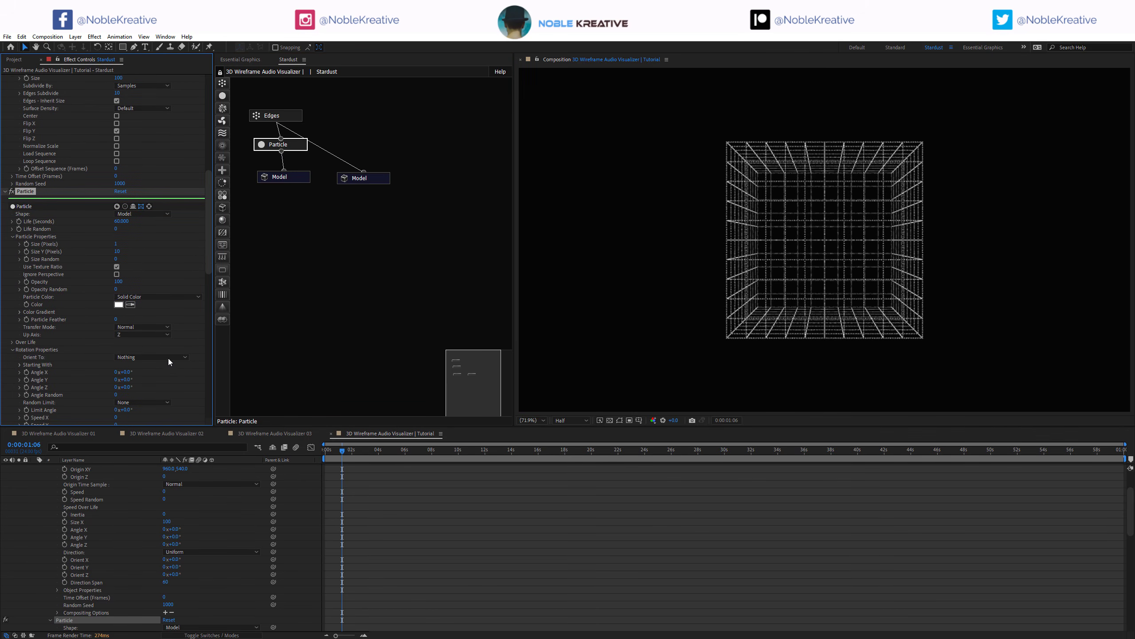
click(168, 358)
click(141, 425)
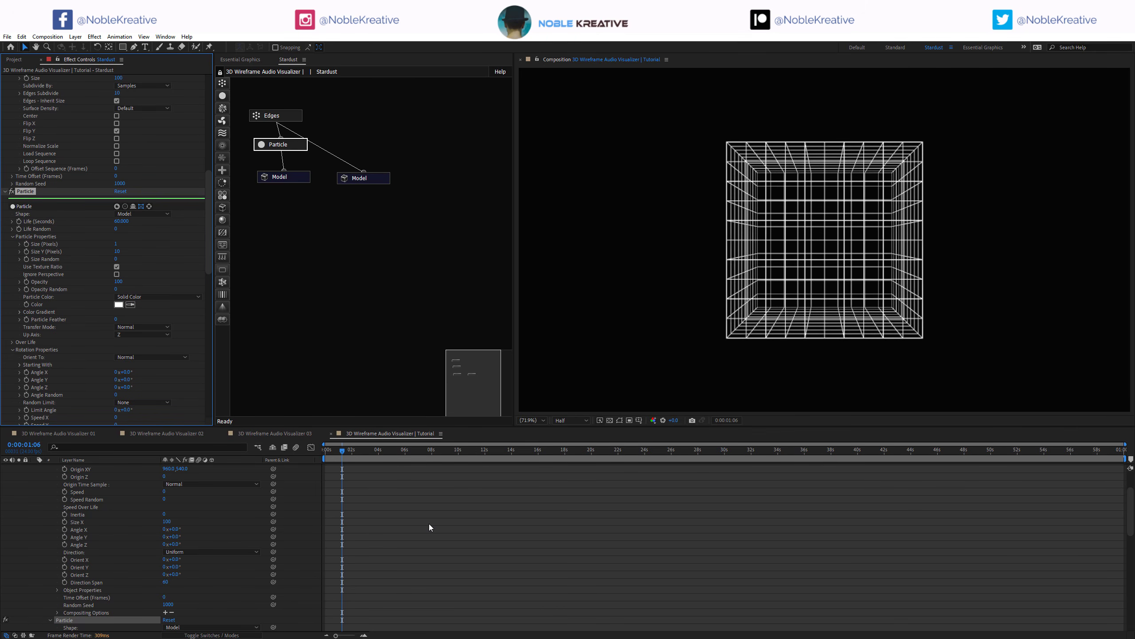
Step: Add a new camera layer to the composition and orbit it around the wireframe cube
key(ctrl+alt+shift+c)
click(583, 370)
key(c)
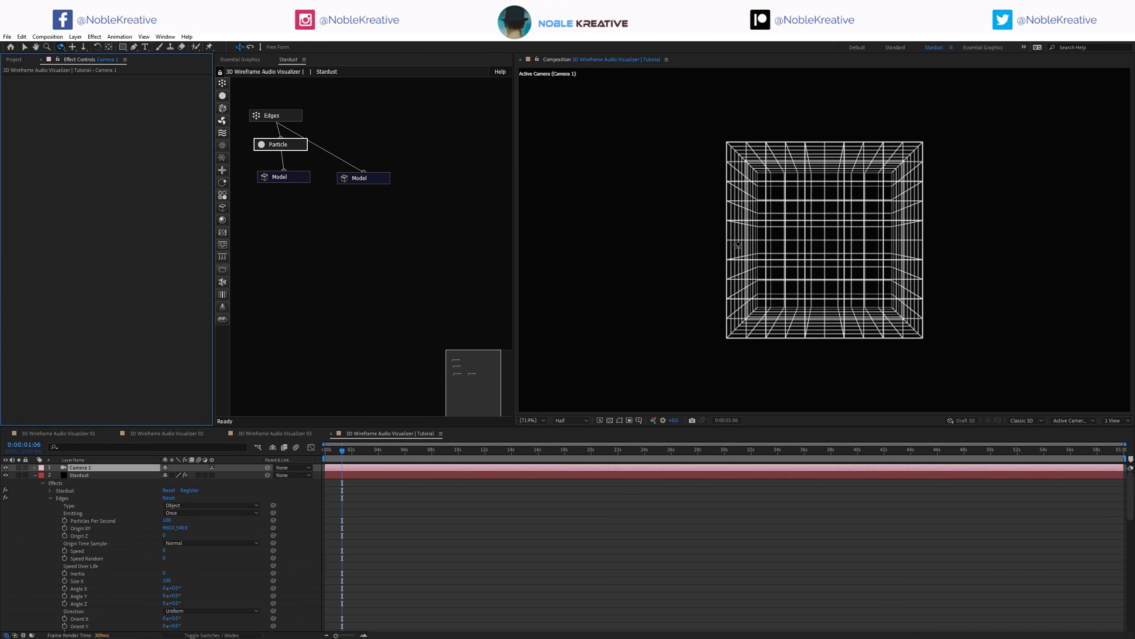
drag(772, 273, 737, 247)
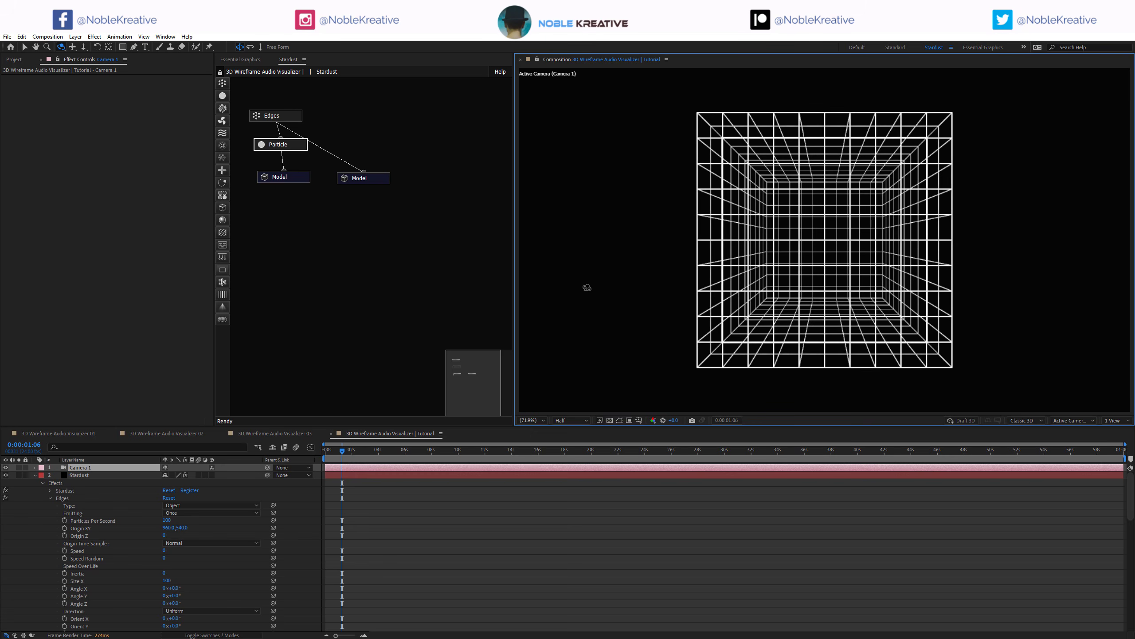
Step: Duplicate the Edges, Particle and cylinder Model nodes together and place the copies apart from the originals
drag(248, 101, 277, 194)
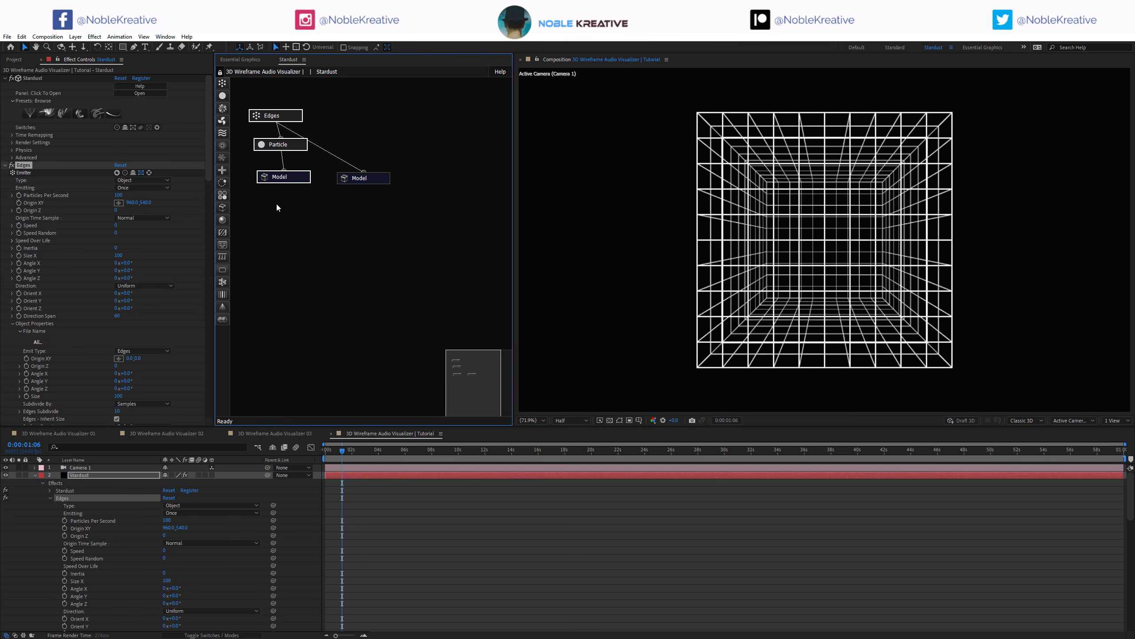
key(ctrl+d)
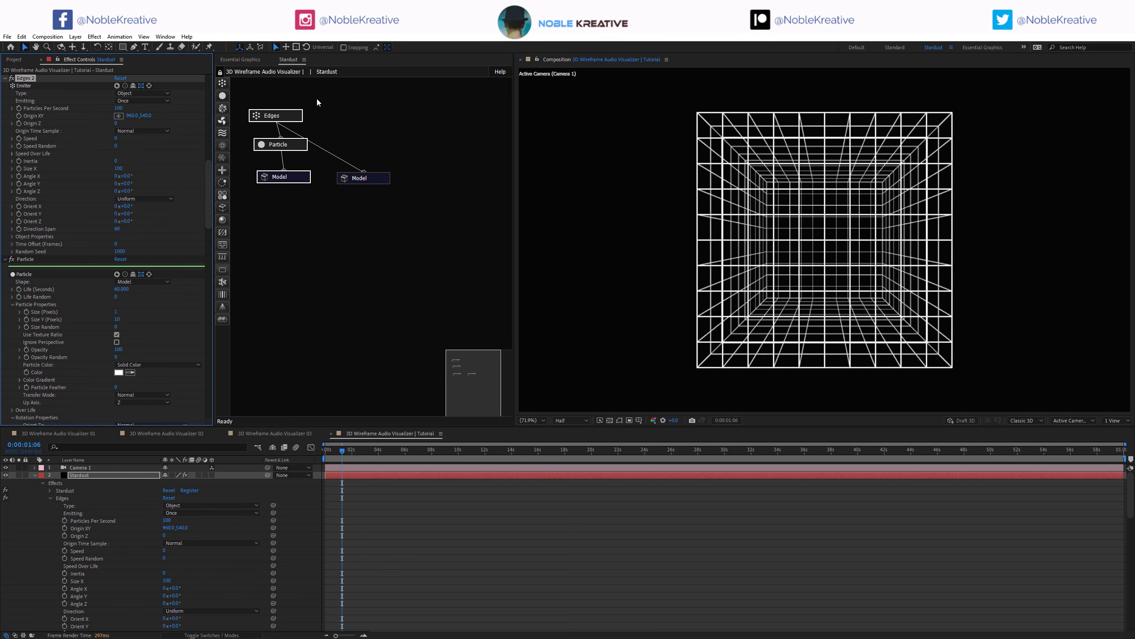
click(316, 97)
drag(315, 104, 439, 177)
Step: Change Model 2 to a Sphere with Size X 4, and connect the cube Model node to the Edges 2 emitter
click(433, 175)
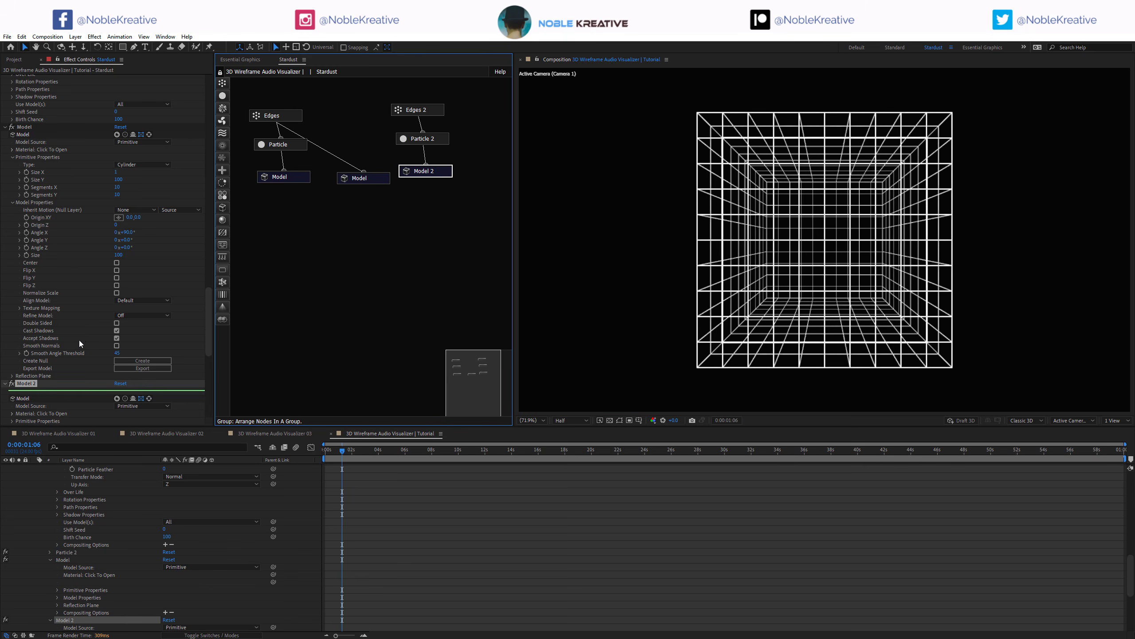
scroll(80, 342, down, 3)
click(58, 360)
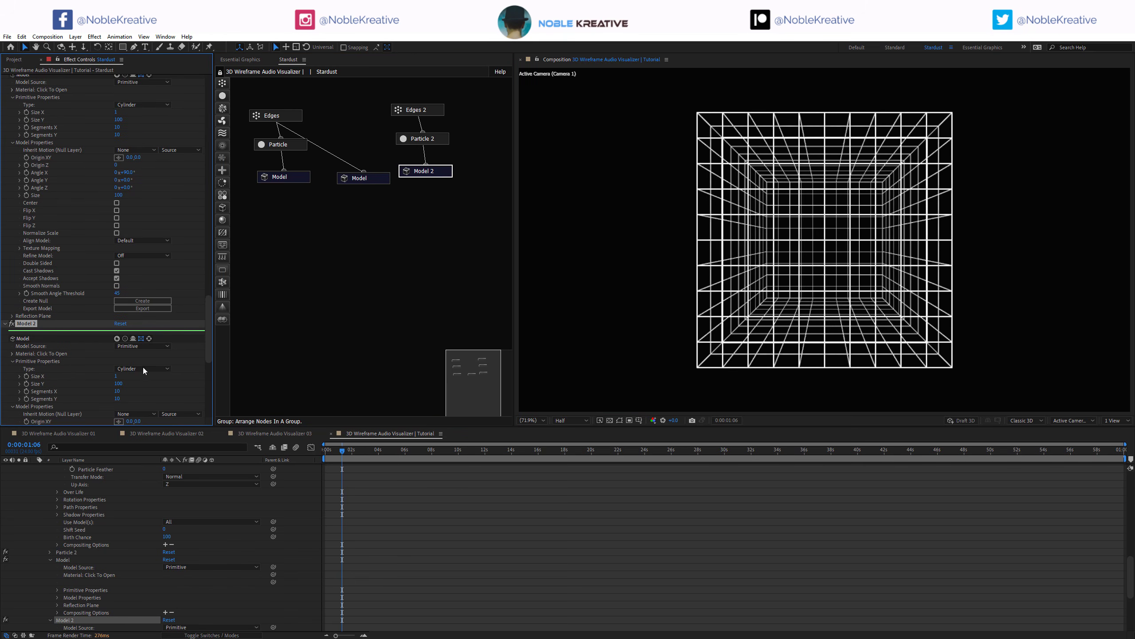
text(4)
key(Return)
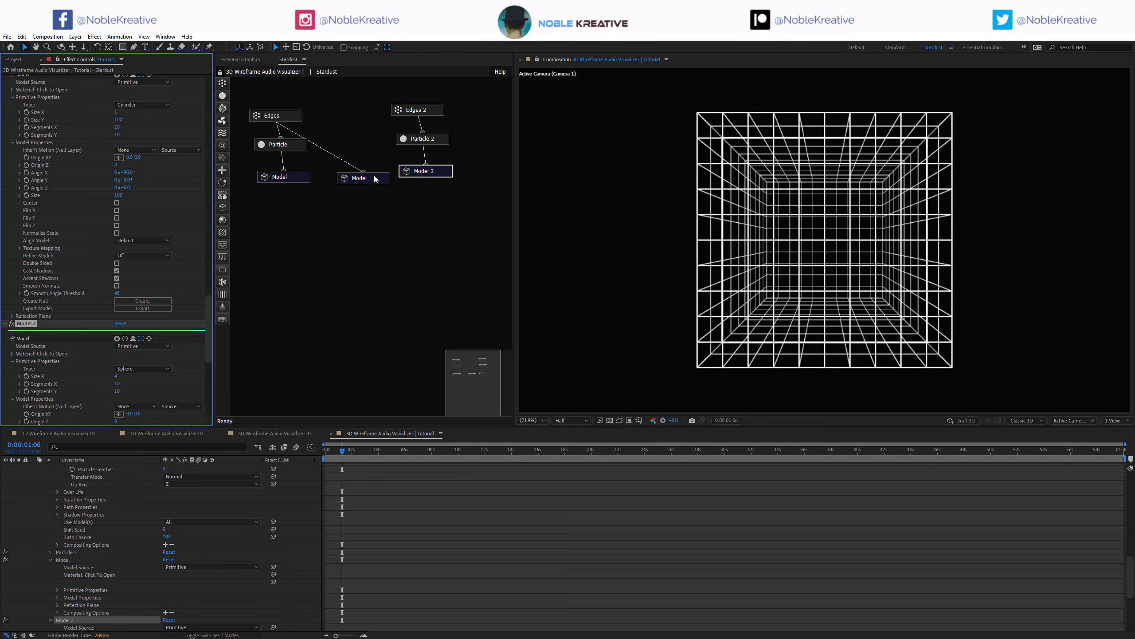
drag(363, 172, 419, 110)
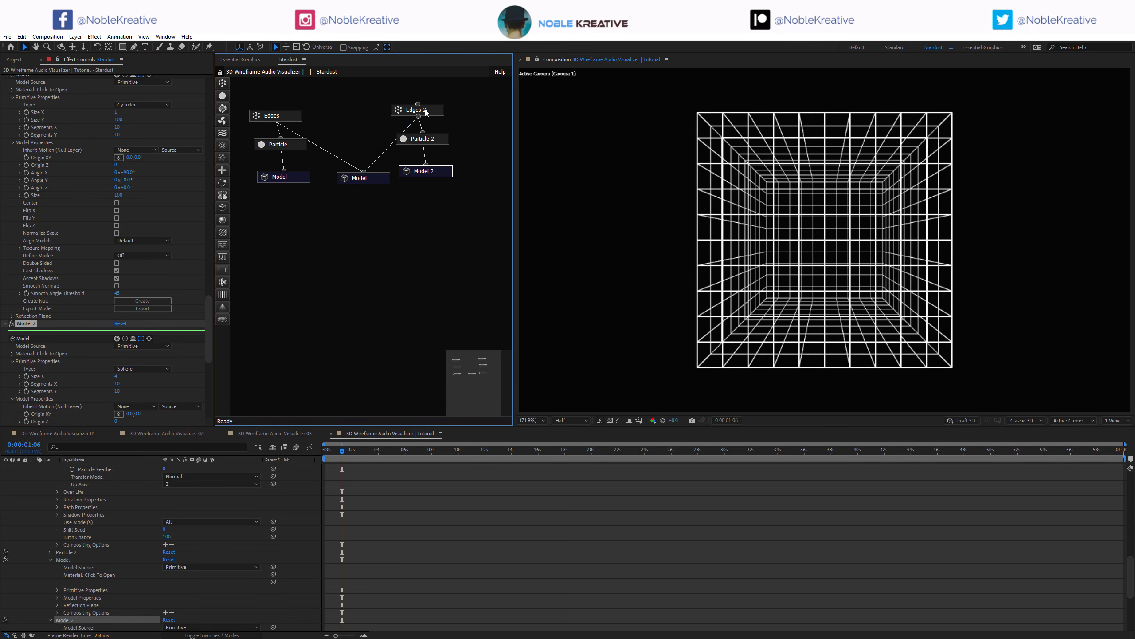
Step: Rename the Edges 2 emitter to Vertex and set its Emit Type to Vertices
click(424, 110)
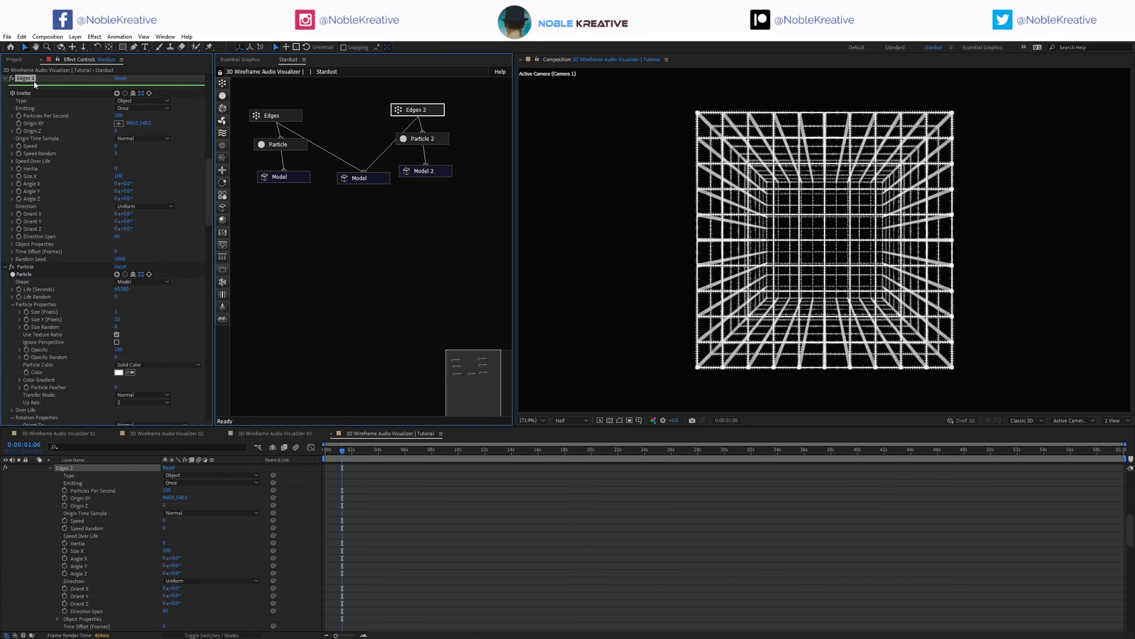
key(Return)
text(Vertex)
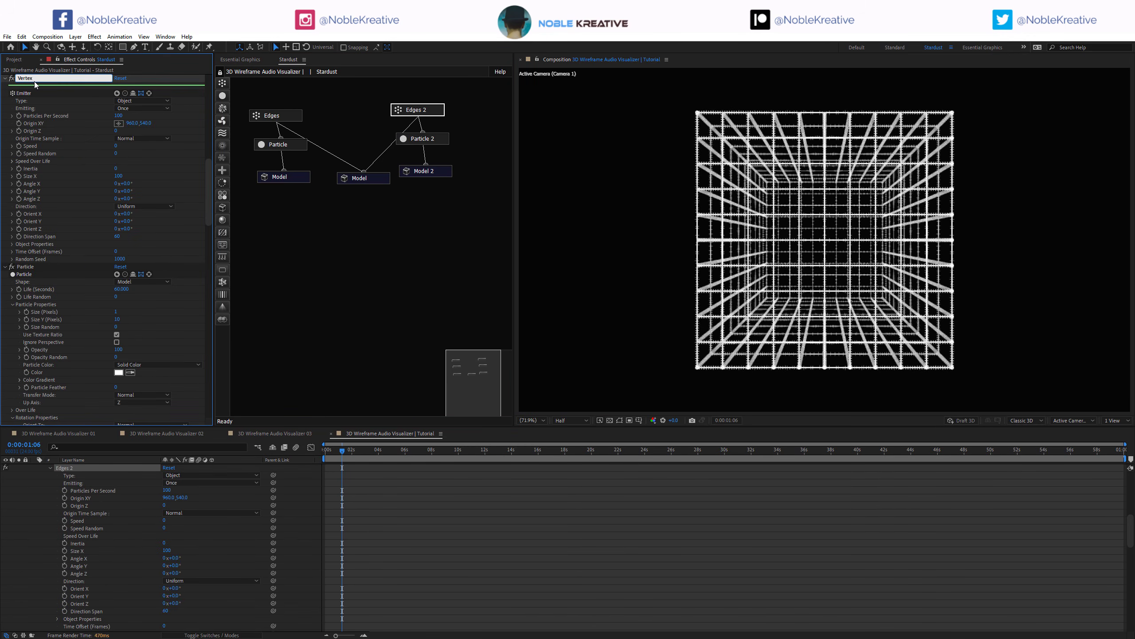
key(Return)
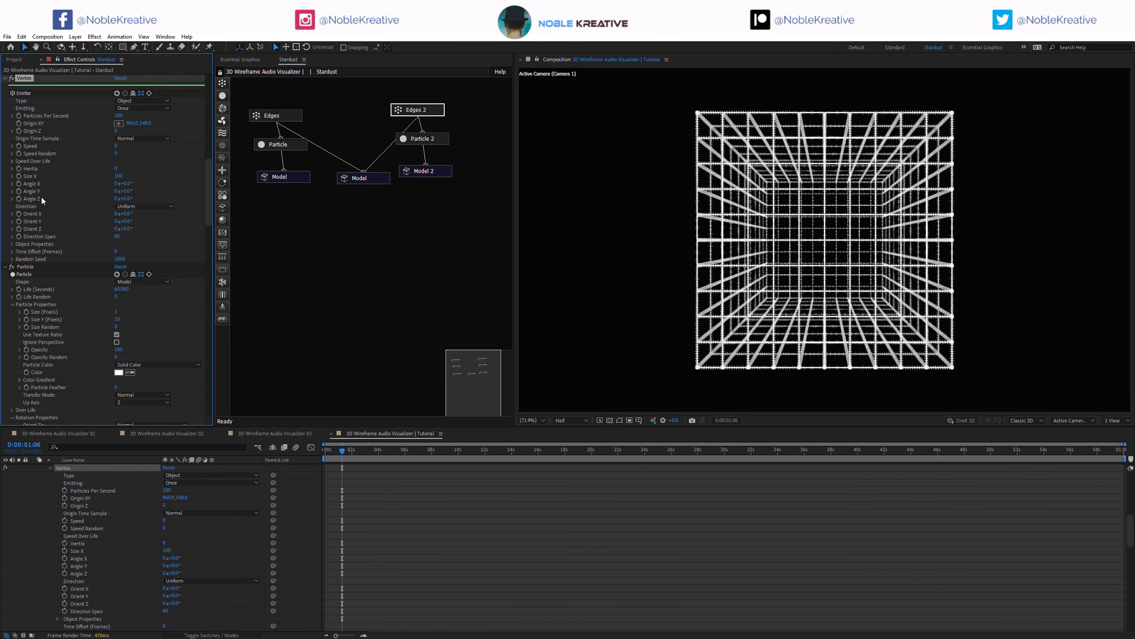
click(12, 244)
click(150, 273)
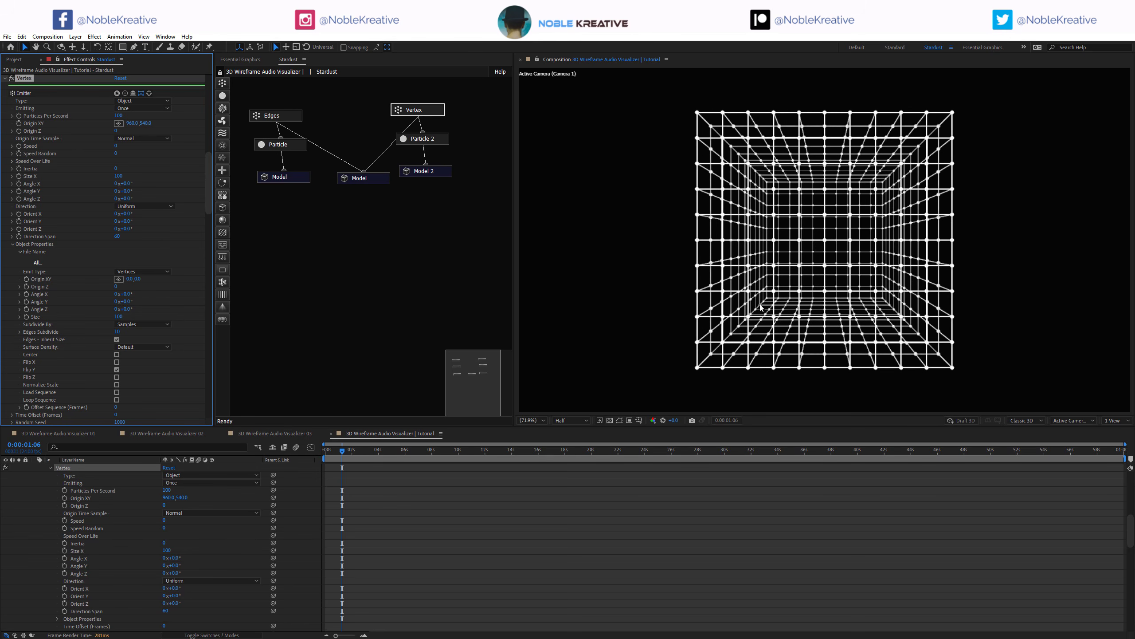
Step: Reposition the shared cube Model node between the two emitters and try the Sphere primitive type on it
click(362, 179)
drag(362, 179, 349, 171)
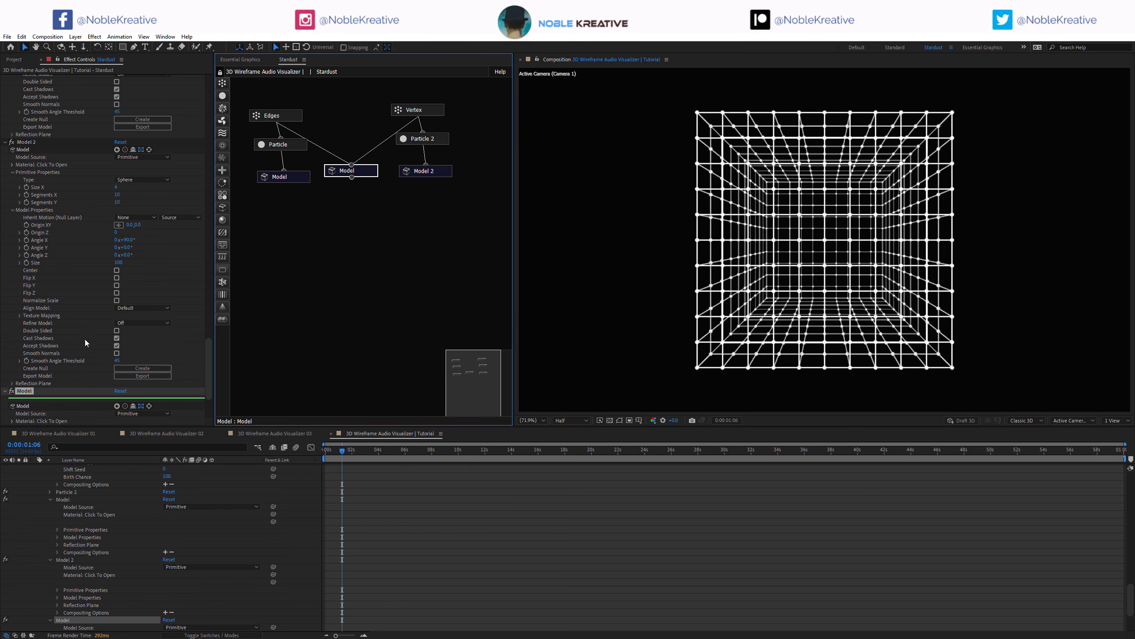
scroll(83, 338, down, 3)
click(129, 375)
click(130, 376)
click(129, 376)
click(145, 394)
scroll(74, 378, down, 1)
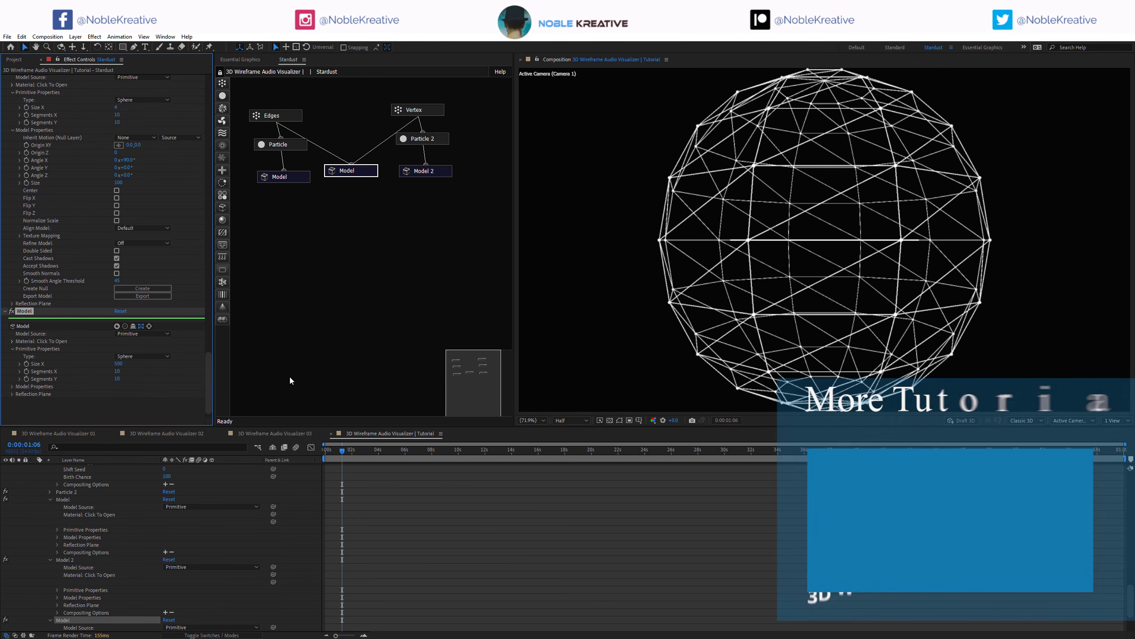
Step: Look through the shared model's source and primitive options, and set its type back to Cube
click(145, 334)
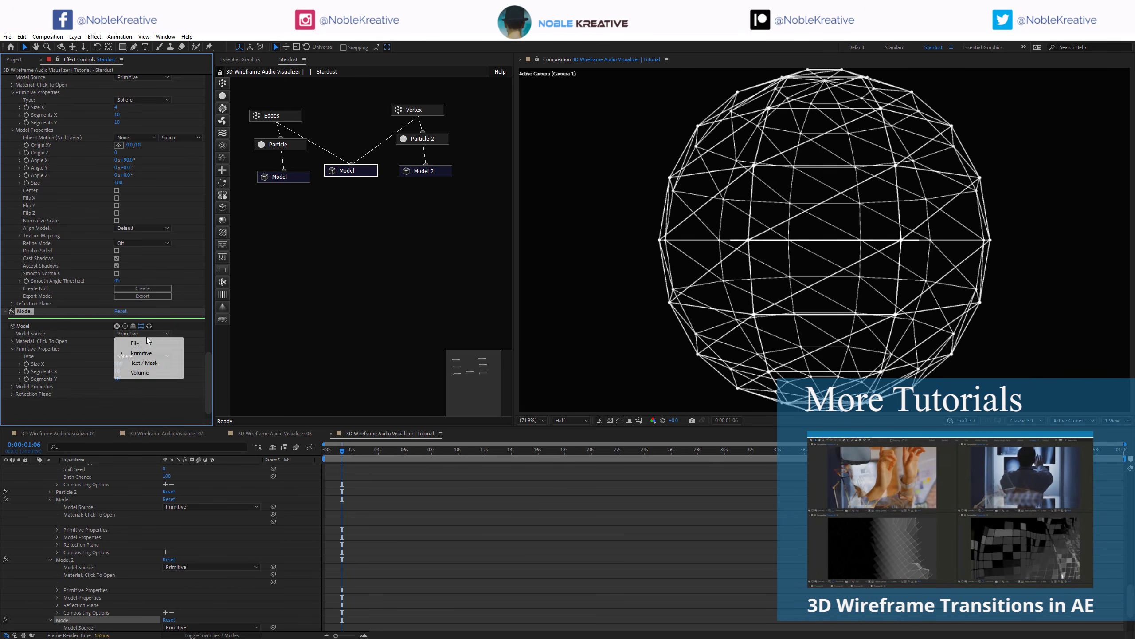
click(87, 352)
click(138, 356)
click(99, 362)
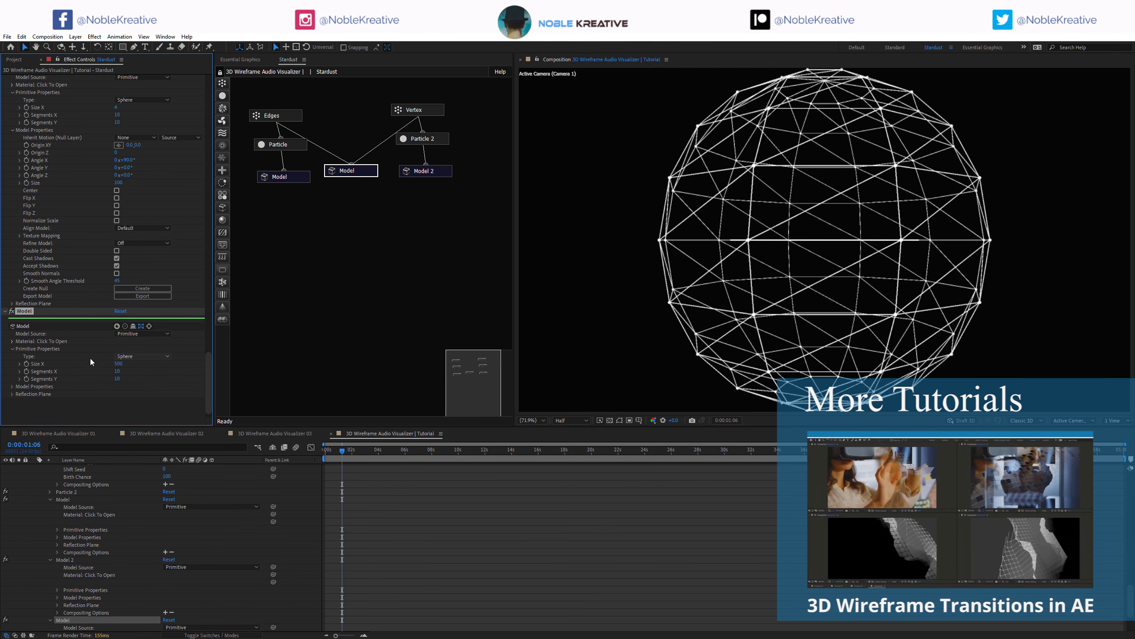
click(142, 356)
click(150, 375)
Step: Collapse the Stardust layer's properties in the timeline
scroll(103, 529, up, 5)
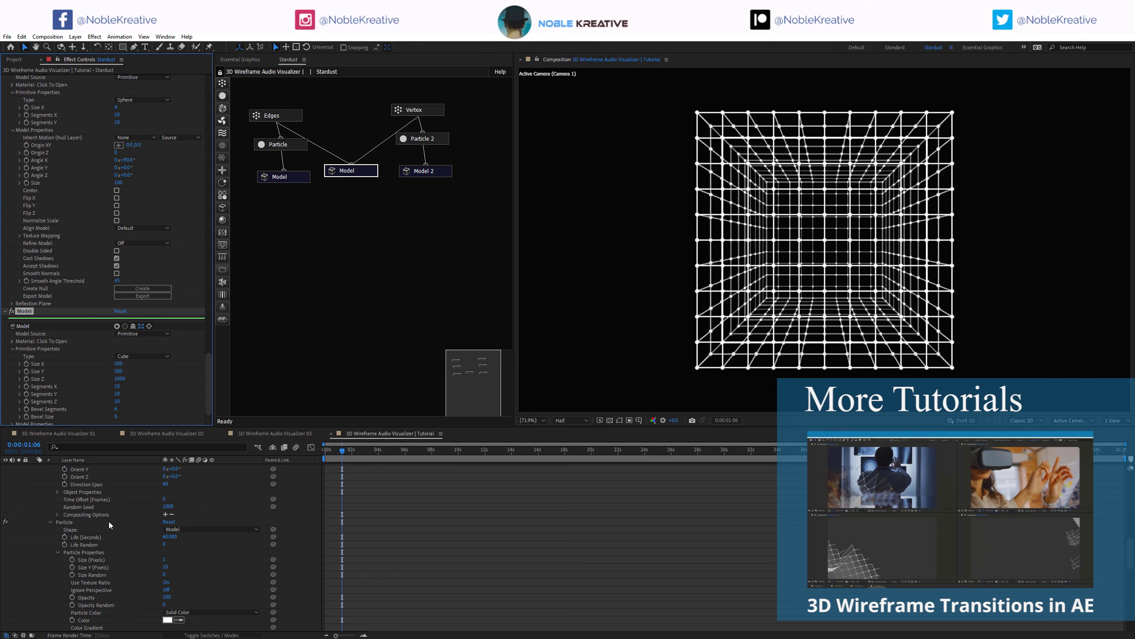
scroll(58, 500, up, 5)
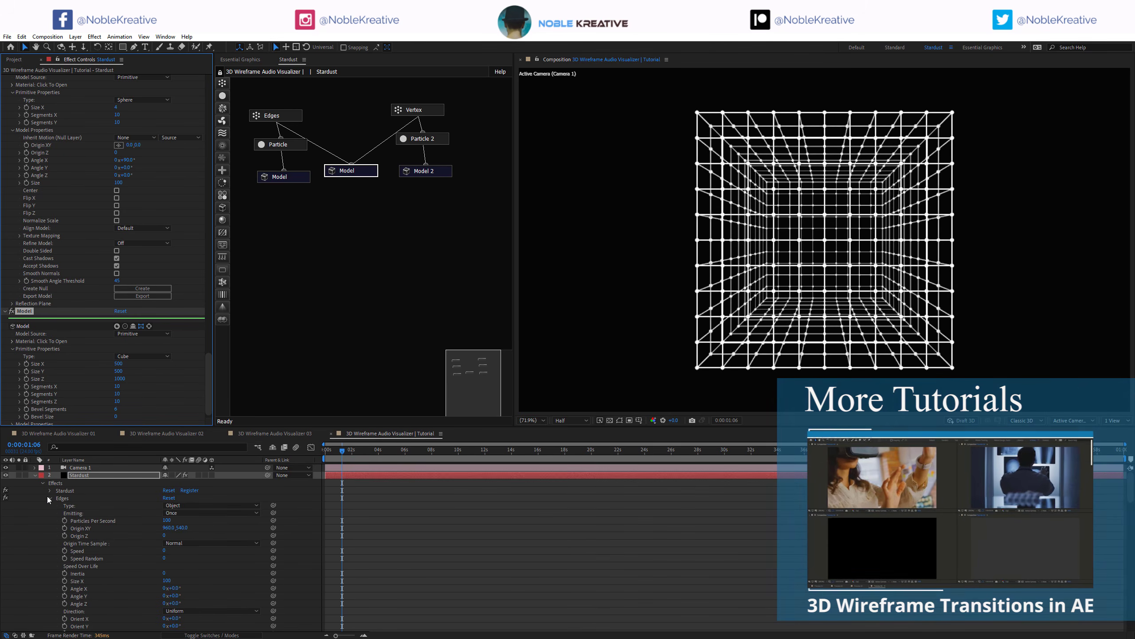
click(35, 475)
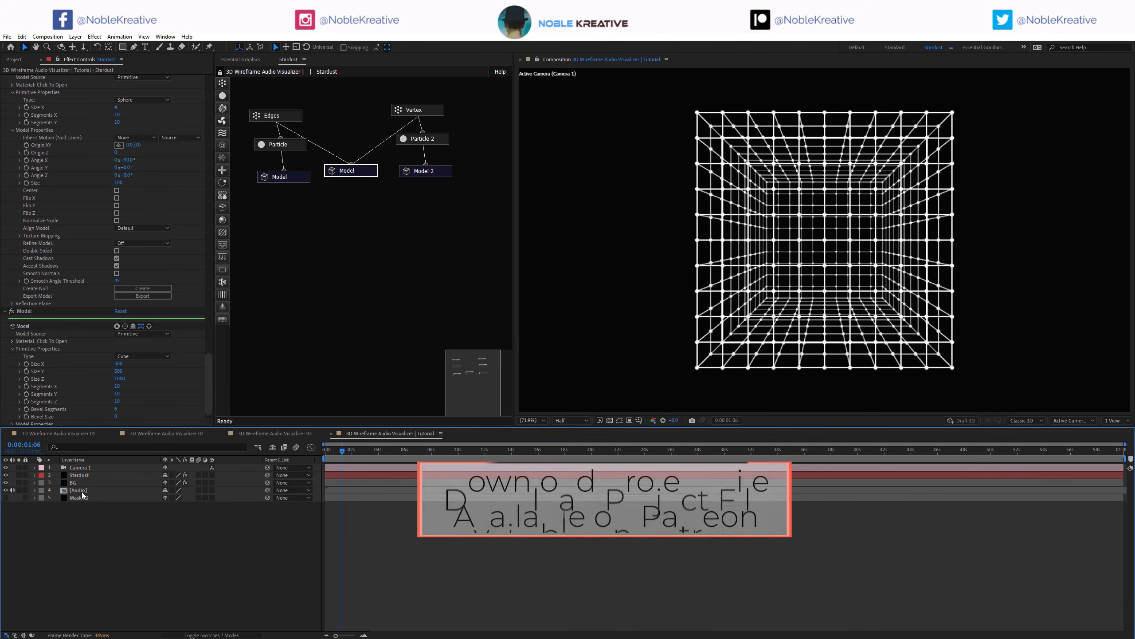
Step: Try Convert Audio to Keyframes from the Keyframe Assistant on the Audio layer
right_click(106, 490)
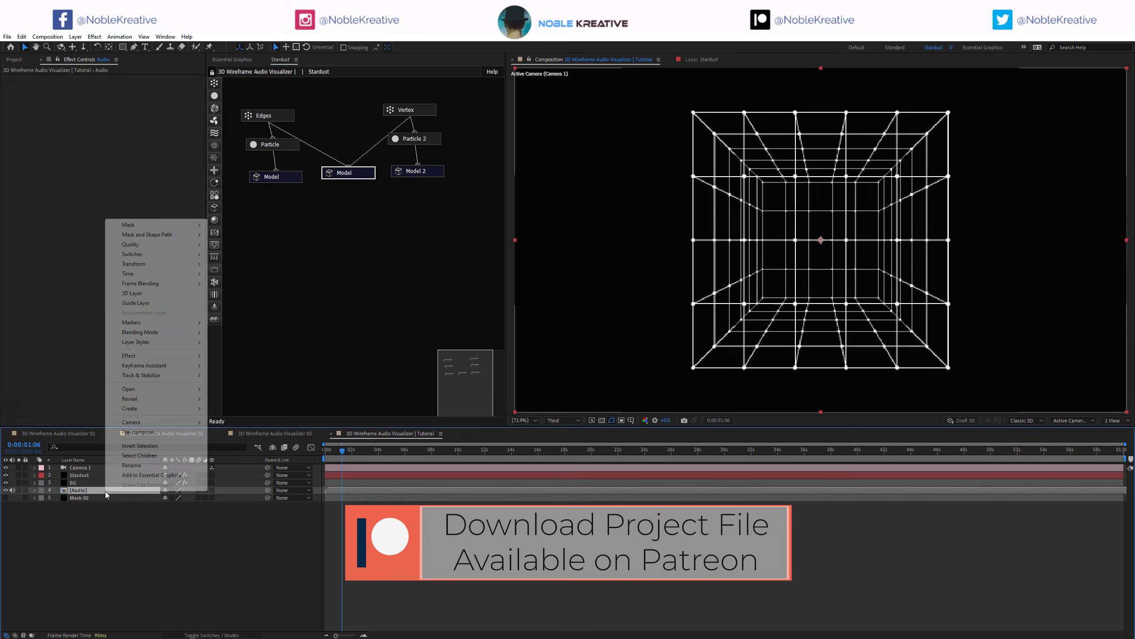
mouse_move(173, 366)
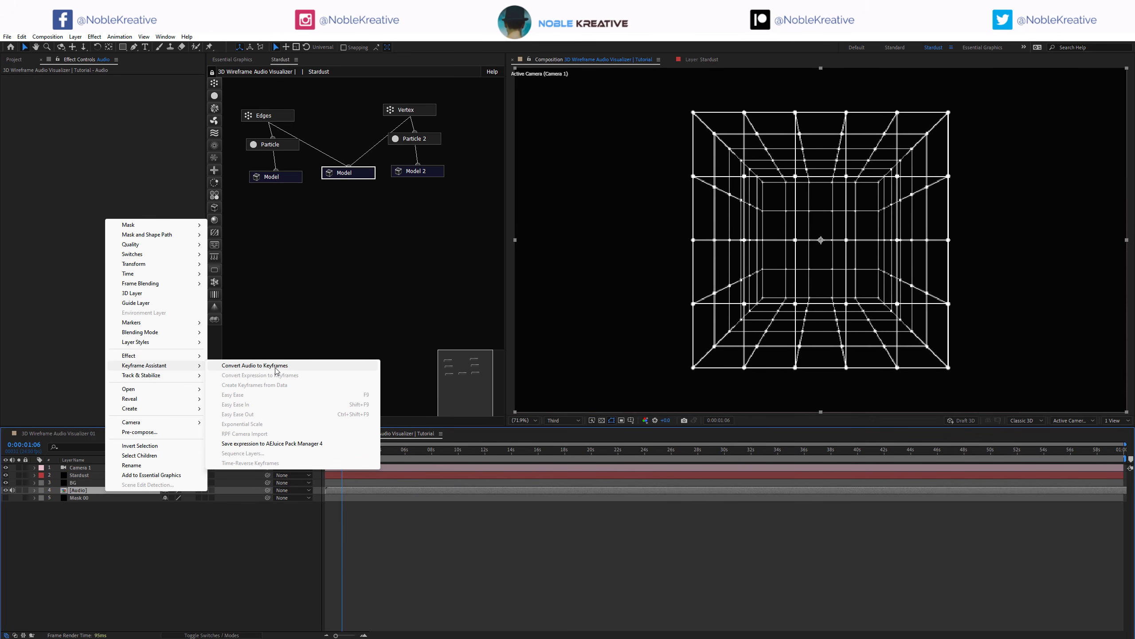
click(275, 371)
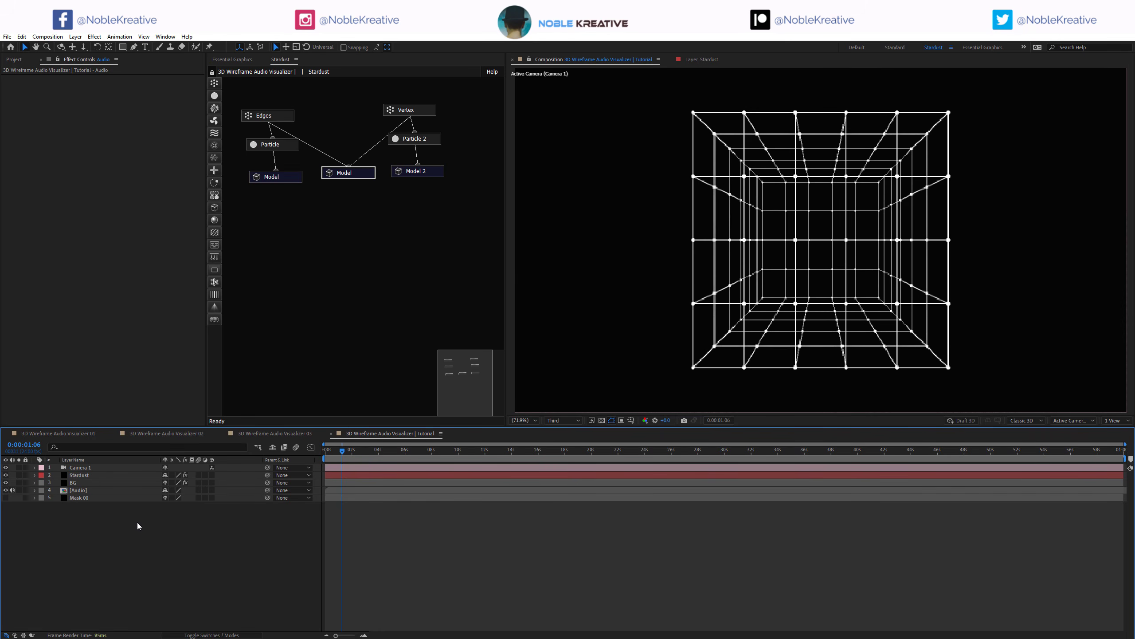
Step: Create a new solid layer named "Sound keys"
key(ctrl+y)
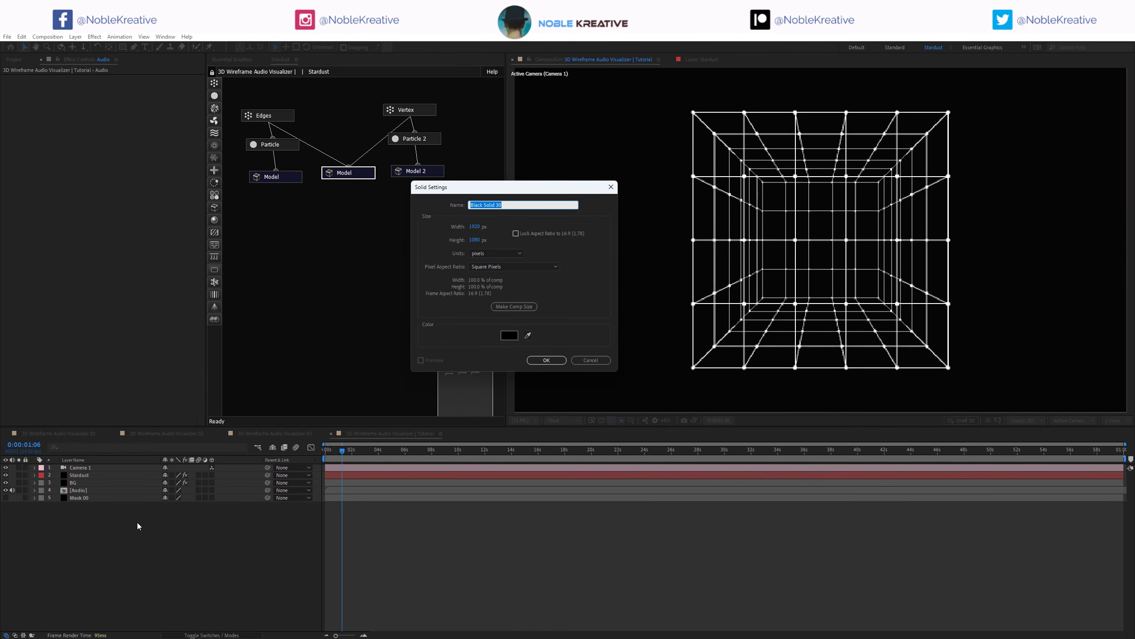
text(Sound keys)
key(Return)
Step: Apply the Trapcode Sound Keys effect to the new solid and set its Audio Layer to Audio
key(ctrl+space)
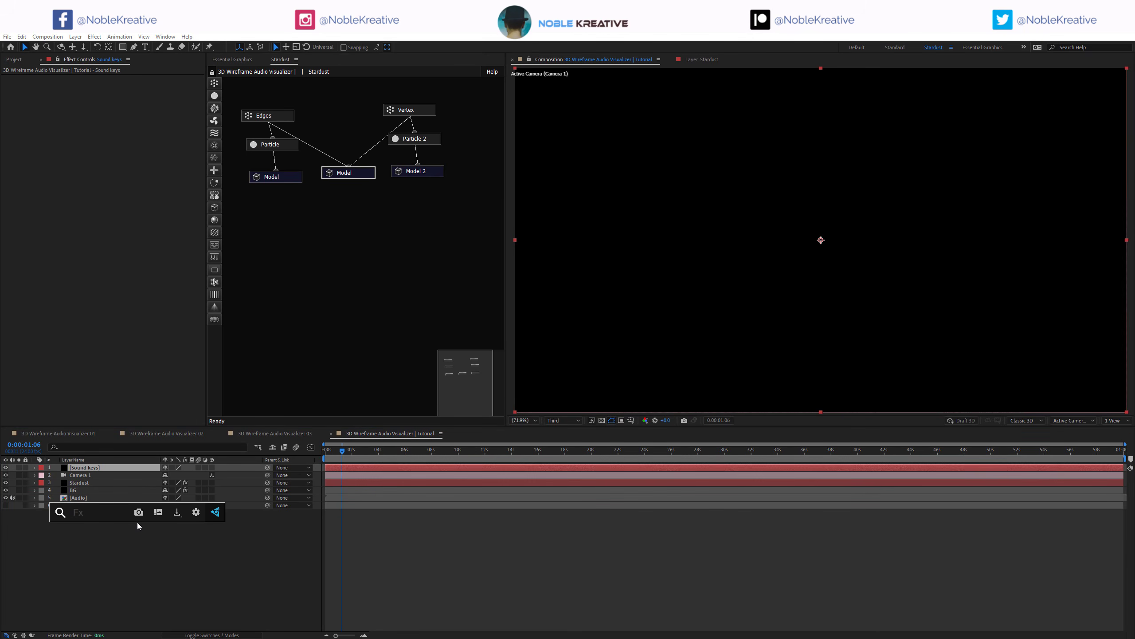
text(sound)
key(Return)
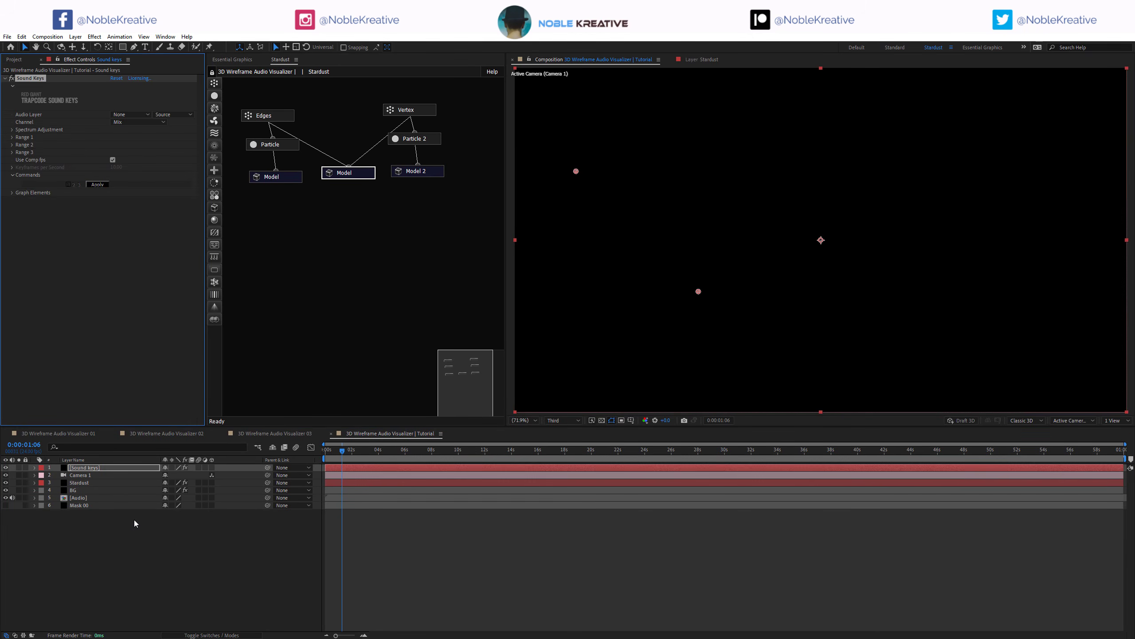
click(107, 114)
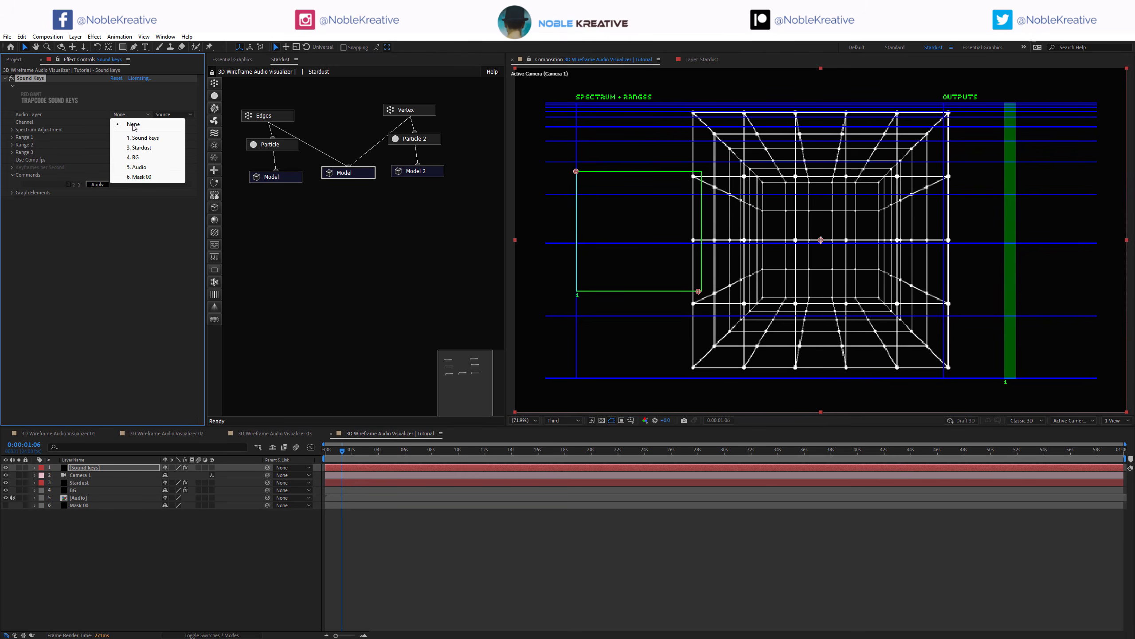
click(130, 169)
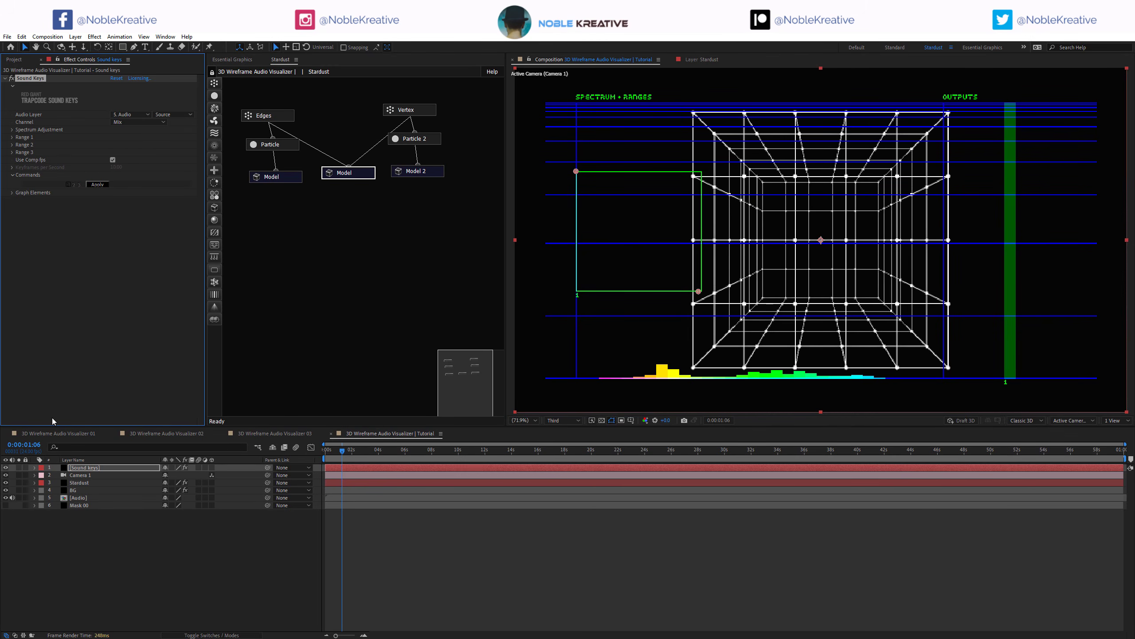
Step: Solo the Sound keys layer and scrub the timeline to 0:00:34:03 to check the audio spectrum
click(18, 468)
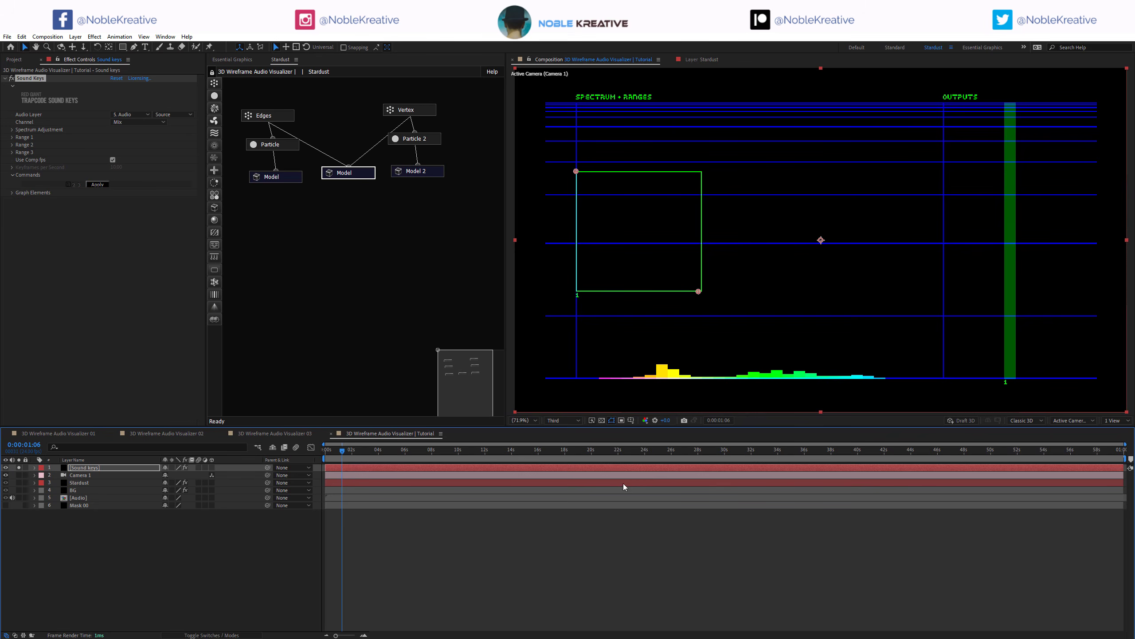
mouse_move(633, 457)
mouse_down()
mouse_move(895, 458)
mouse_move(628, 457)
mouse_up()
drag(758, 457, 779, 457)
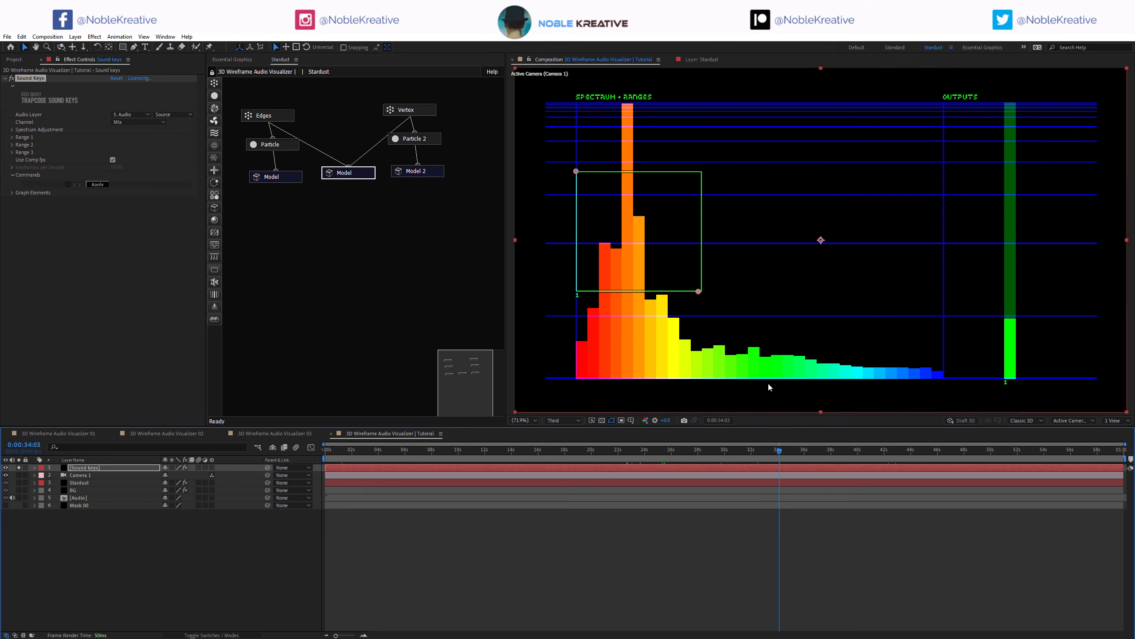
Step: Fit the Sound Keys Range 1 box around the low blue bars at the high-frequency end of the spectrum
click(13, 137)
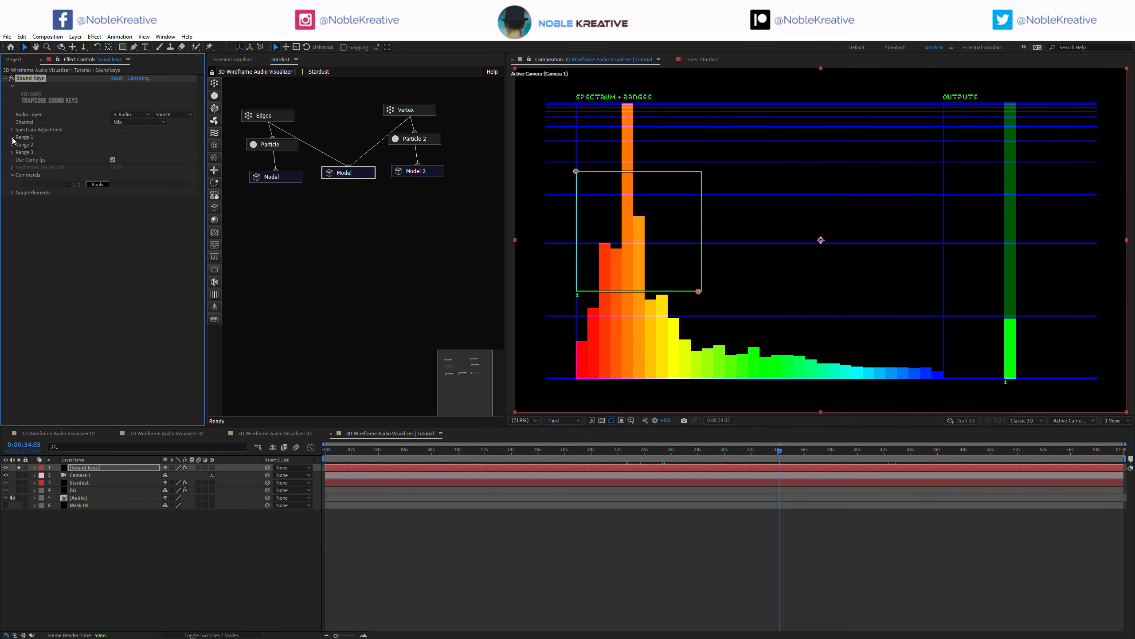
drag(699, 291, 939, 381)
drag(577, 173, 850, 334)
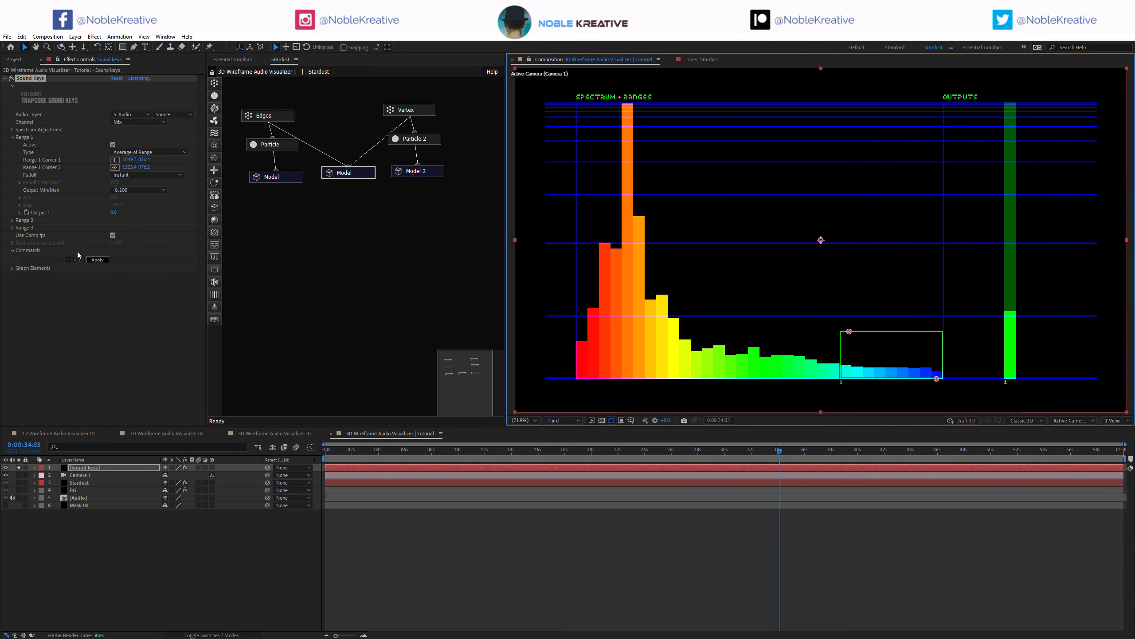
Step: Activate Range 2 and Range 3, and fit the Range 3 box around the tall red-to-yellow bars at the low-frequency end
click(12, 219)
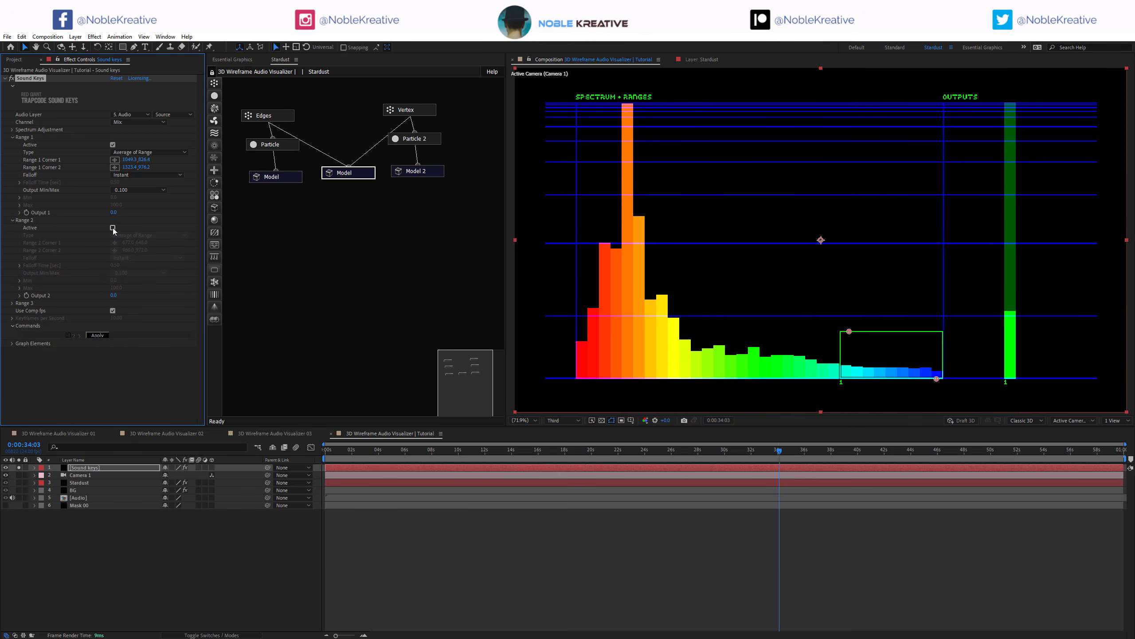
click(113, 228)
click(12, 303)
click(112, 311)
drag(943, 378, 681, 368)
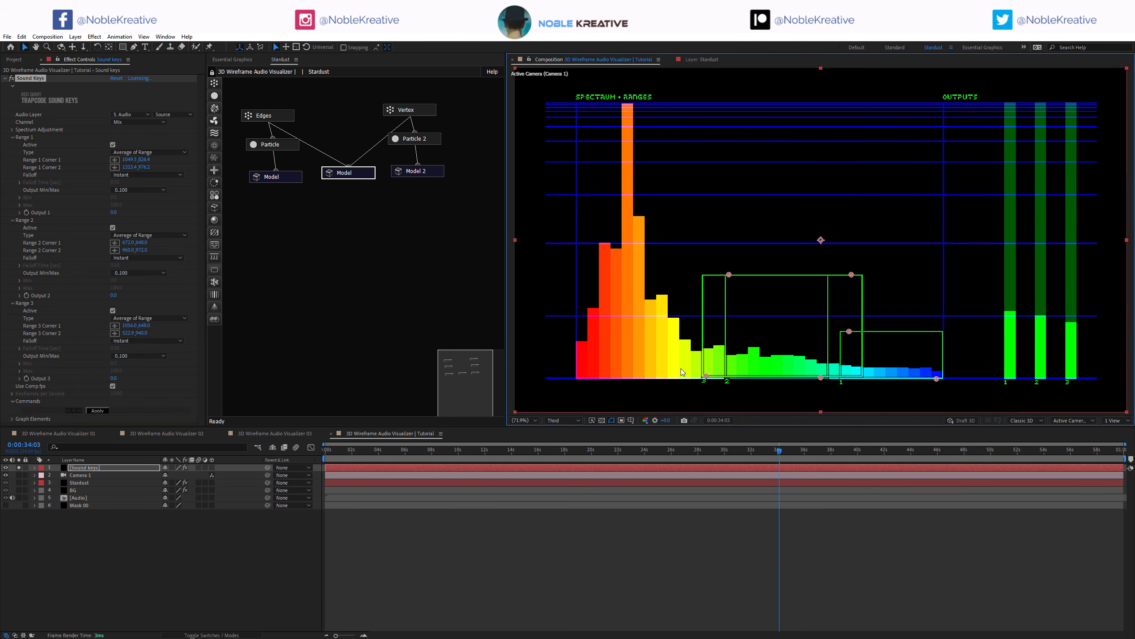
drag(851, 275, 605, 162)
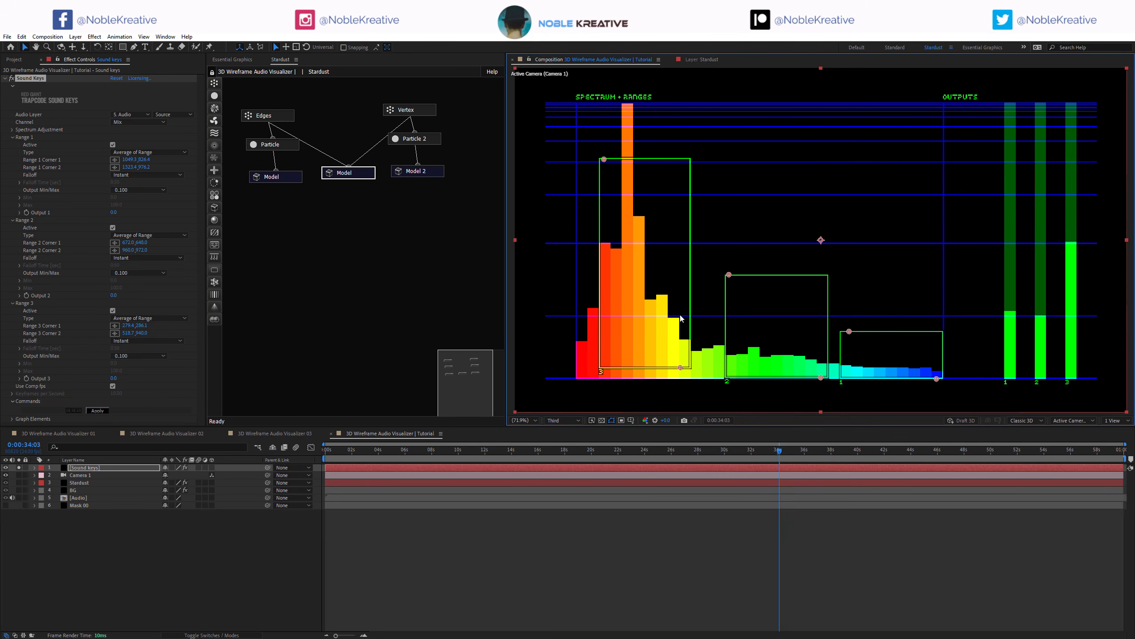
drag(681, 367, 665, 362)
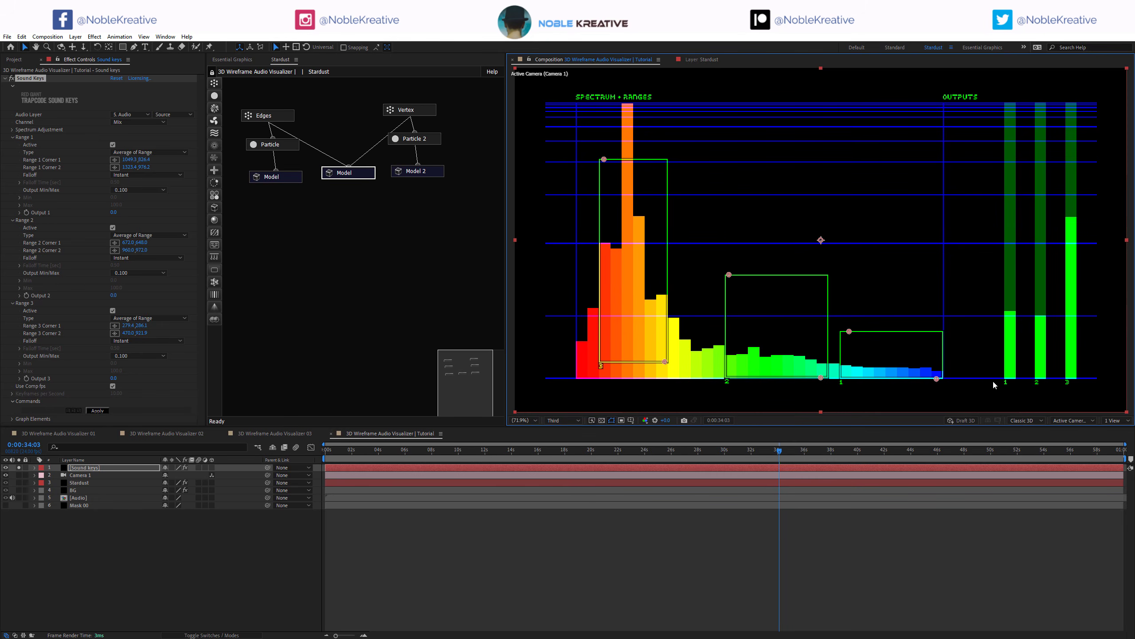
Step: Lower the upper edge of the Range 2 box toward the green mid-frequency bars, checking the spectrum at 0:00:47:19 and 0:00:26:10
drag(684, 456, 672, 456)
drag(519, 458, 962, 467)
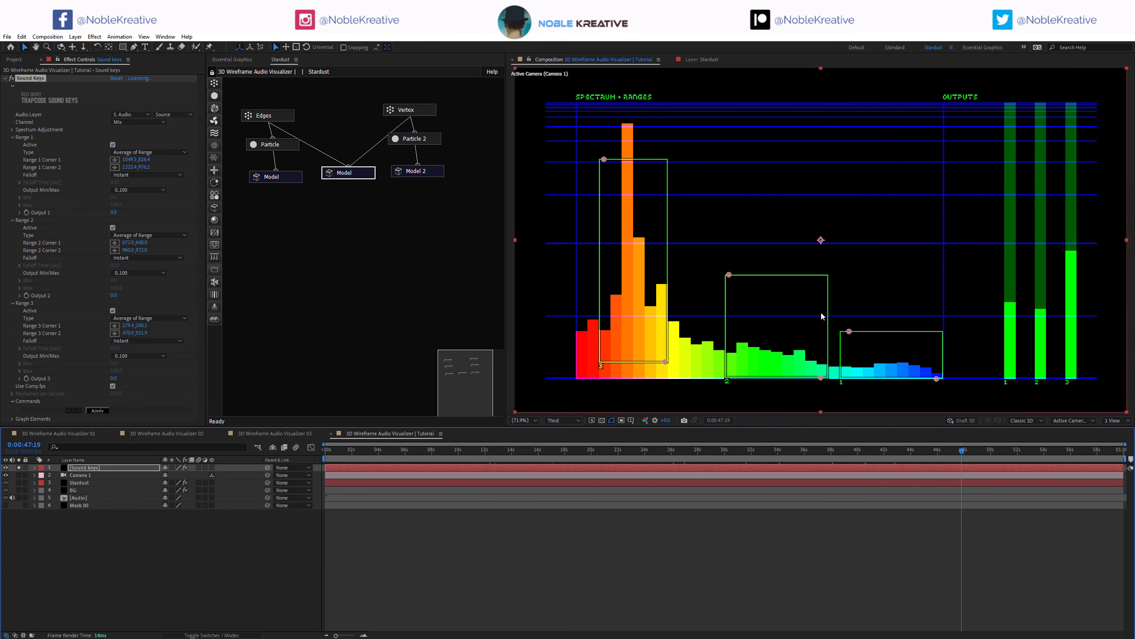
drag(729, 275, 732, 308)
drag(1003, 456, 677, 463)
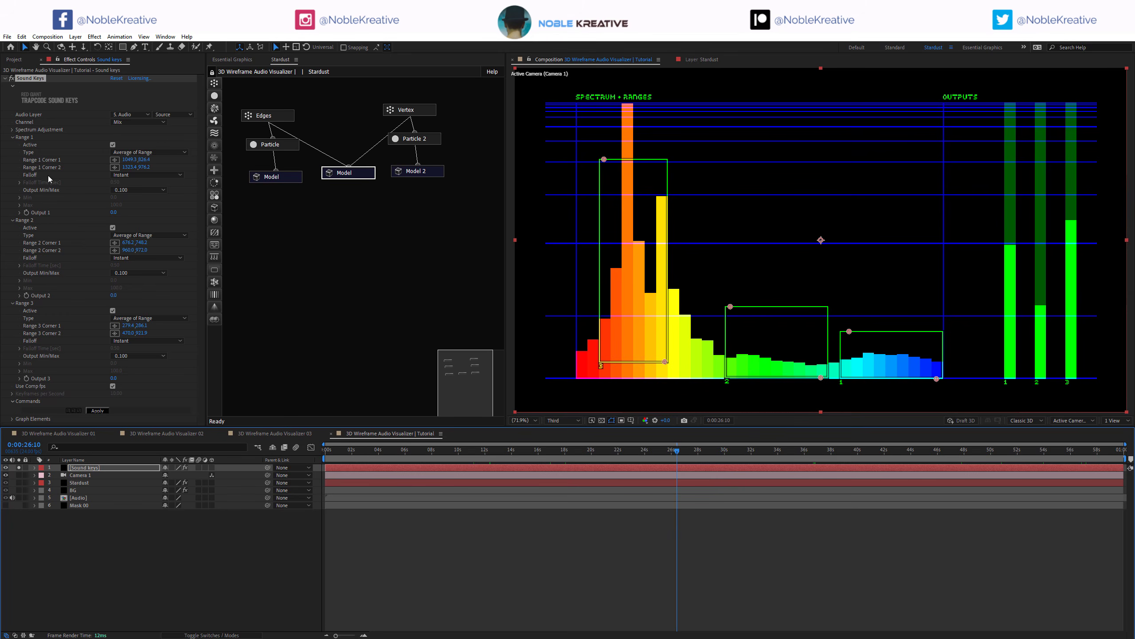
click(123, 174)
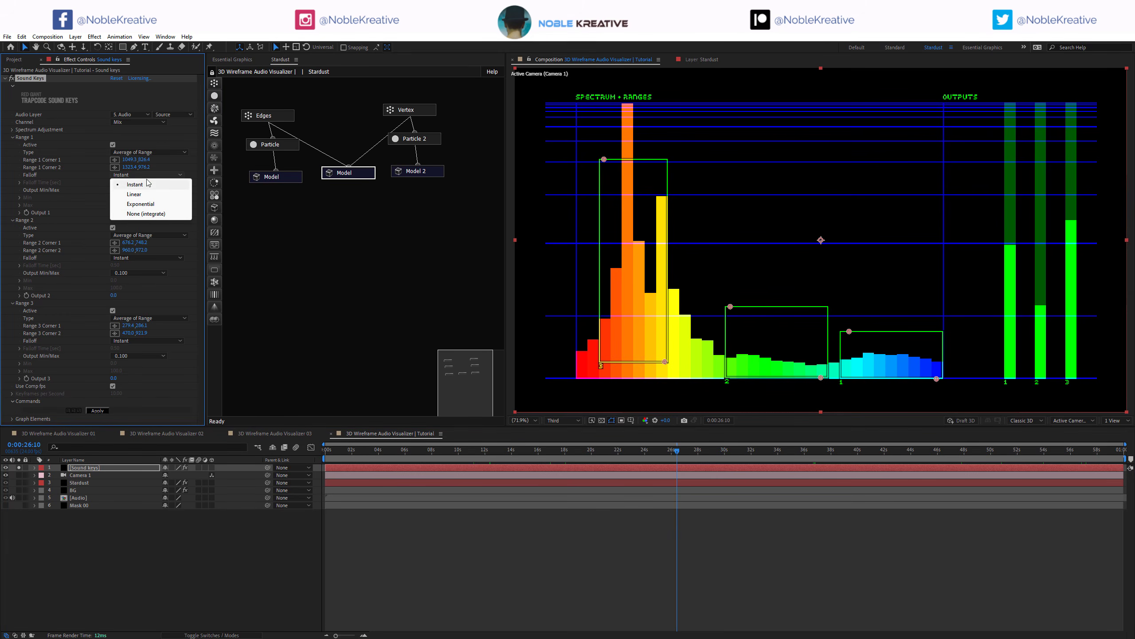
click(134, 184)
click(139, 190)
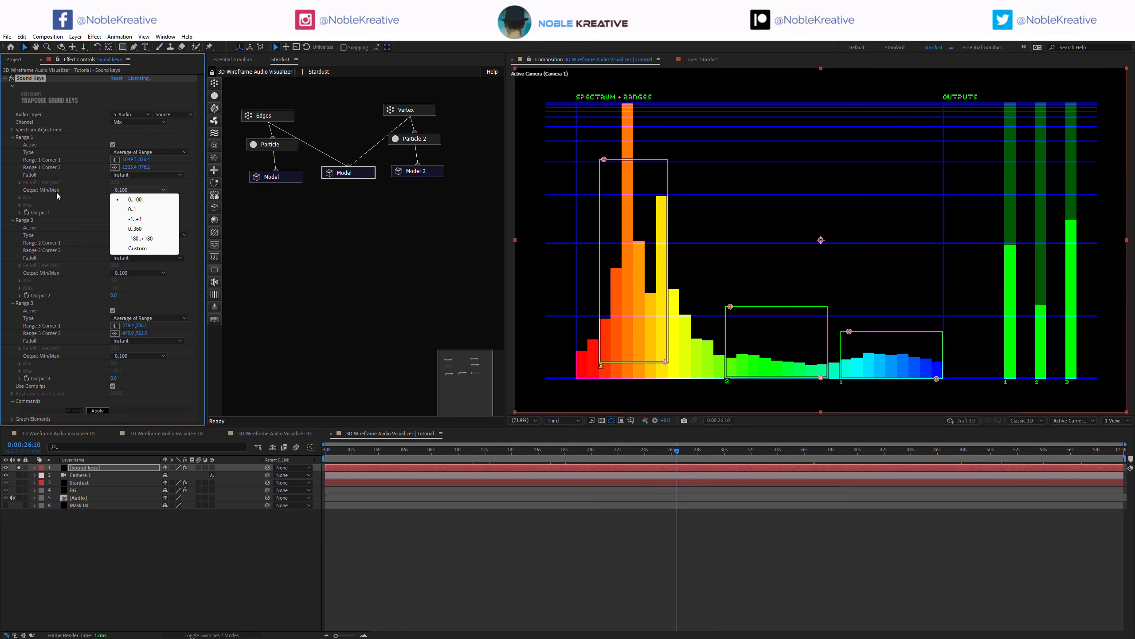
click(42, 177)
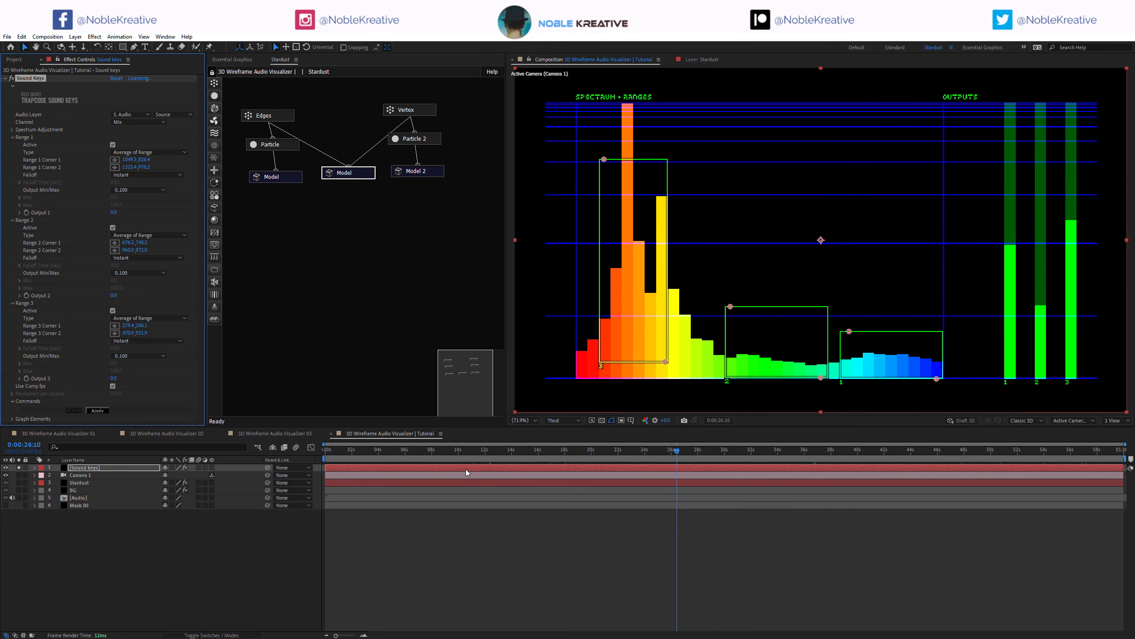
Step: Apply Sound Keys to generate the output keyframes and reveal the keyframed outputs on the Sound keys layer
click(99, 412)
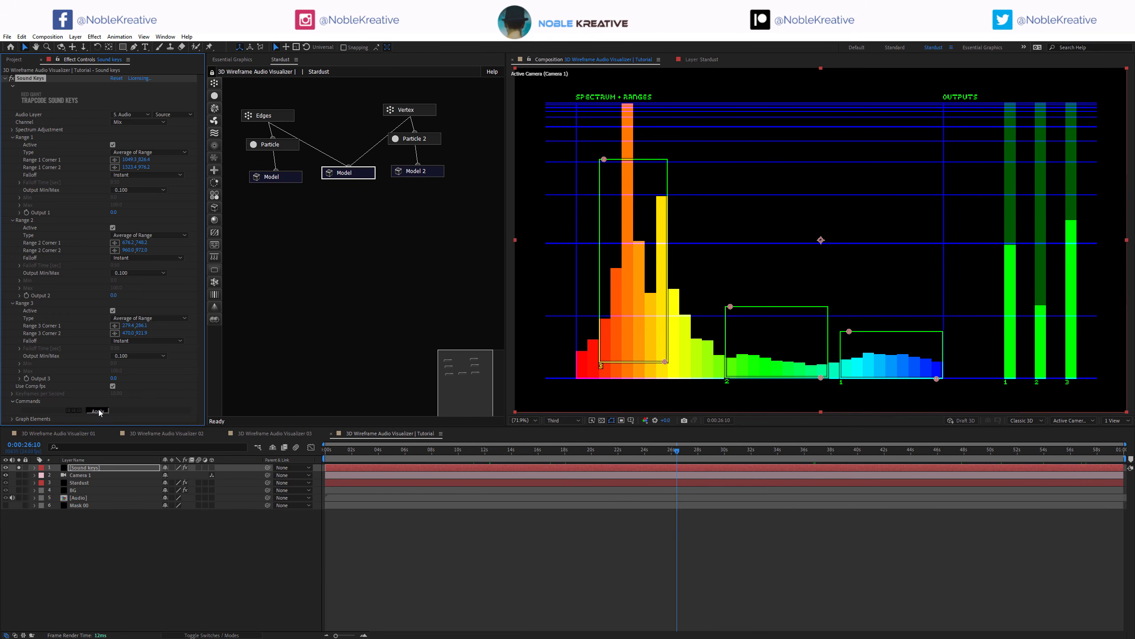
click(98, 468)
key(u)
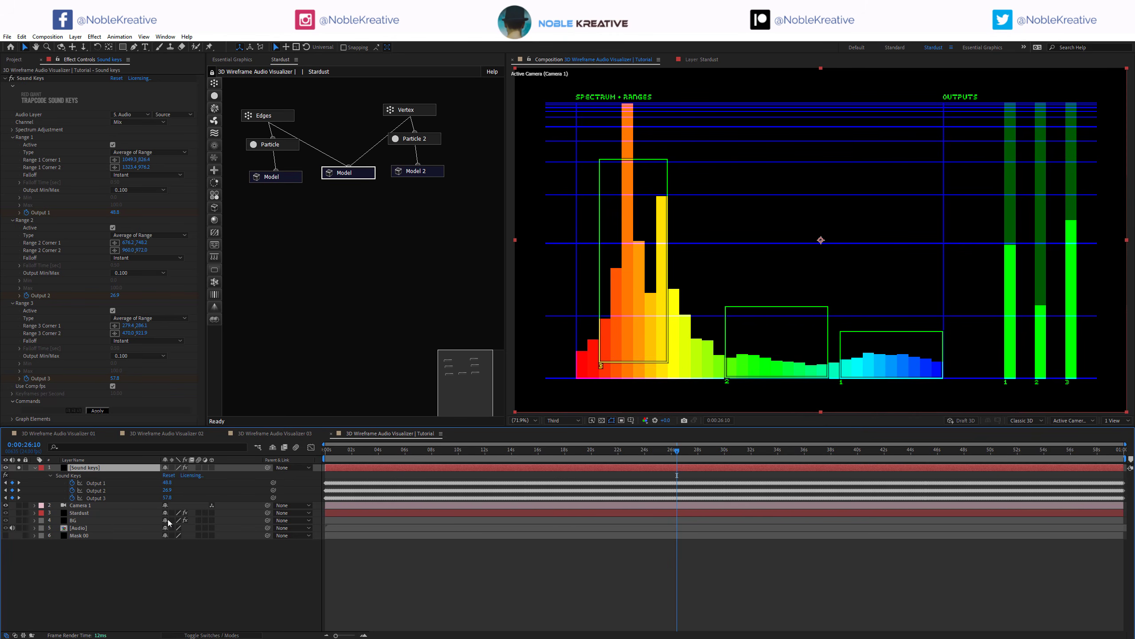
Step: Check the outputs near 0:00:19:15, then move the Sound keys layer below Audio, unsolo it and hide it
click(586, 451)
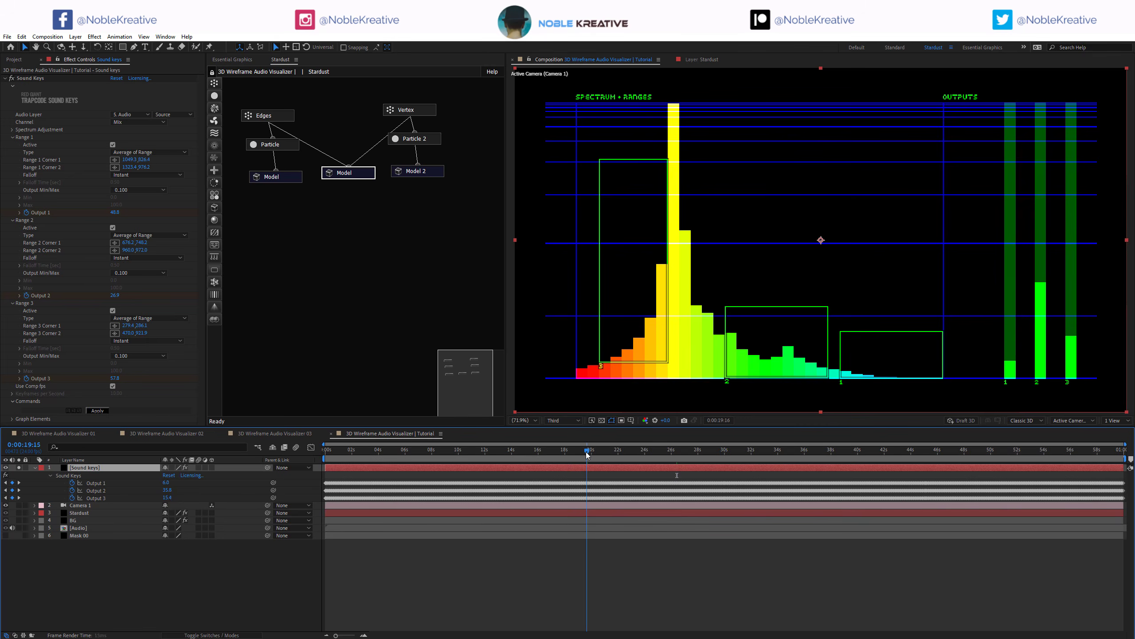
drag(97, 468, 101, 531)
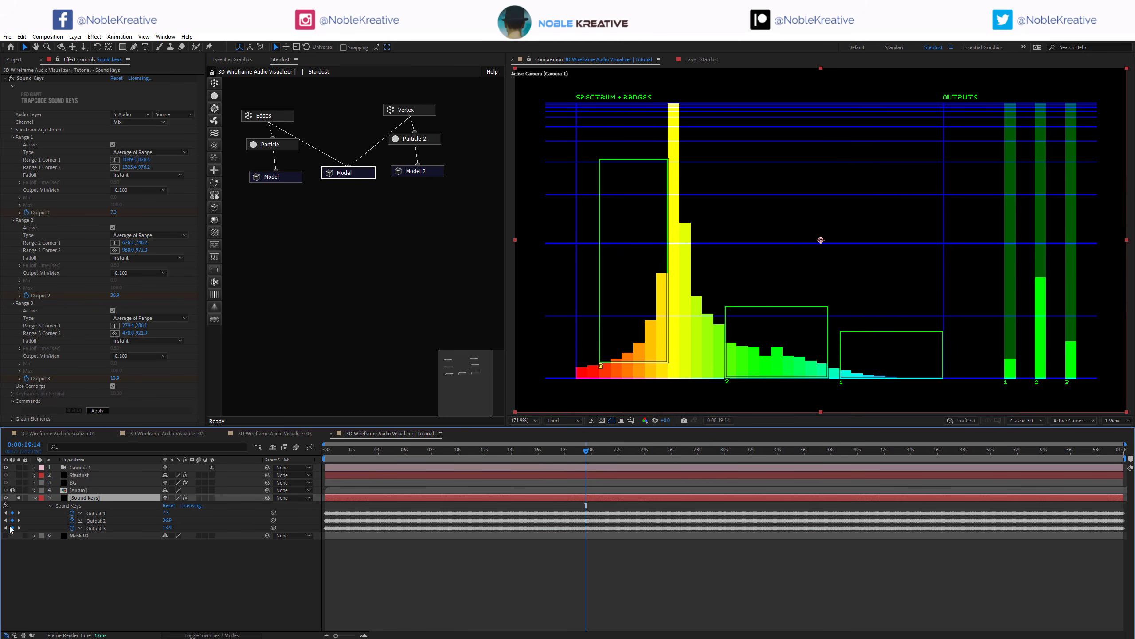
click(6, 497)
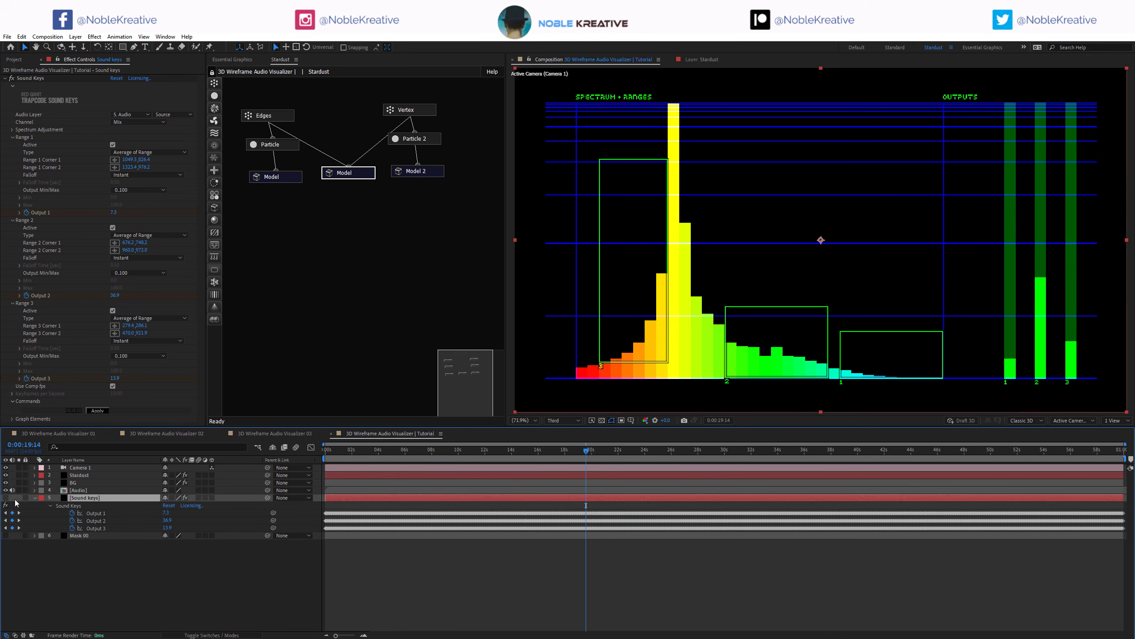
Step: Add a Deform node to the Stardust layer and connect it to the Model shared by Edges and Vertex
click(99, 474)
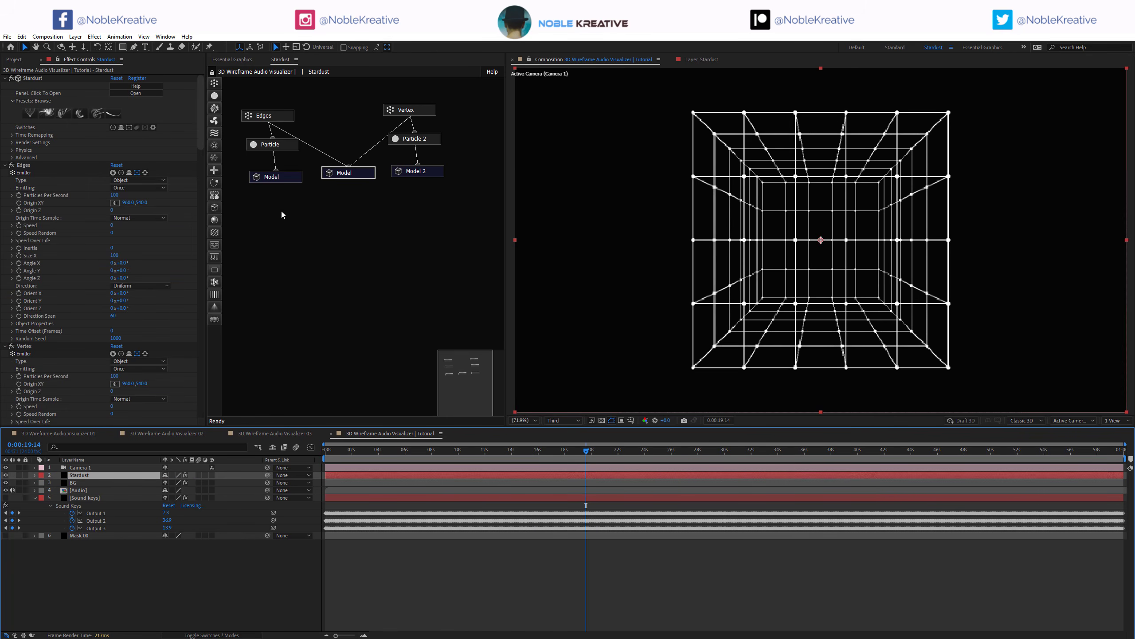
drag(215, 232, 370, 232)
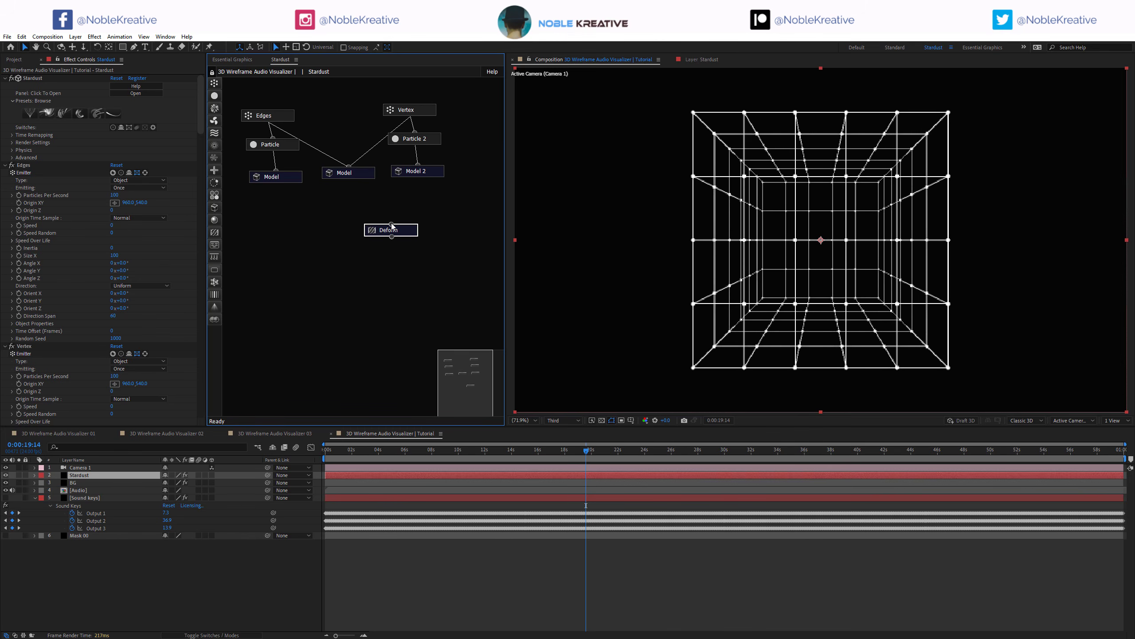
click(345, 174)
click(393, 231)
drag(392, 223, 350, 178)
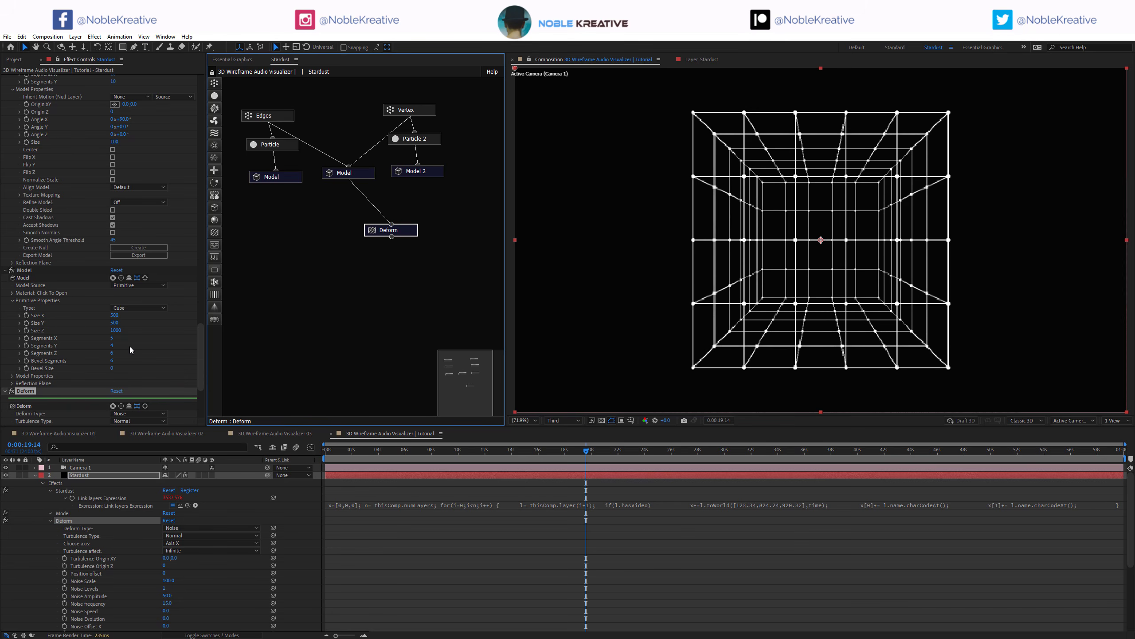
Step: Try different Position offset values on the Deform node with Noise deformation and Normal turbulence
scroll(129, 350, down, 5)
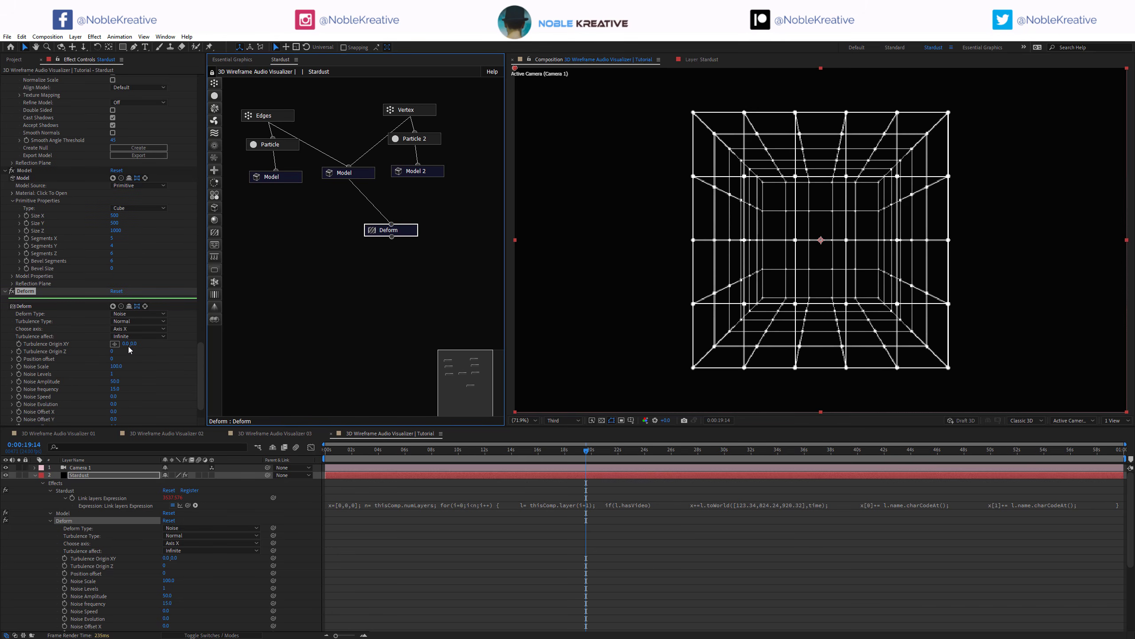
click(151, 315)
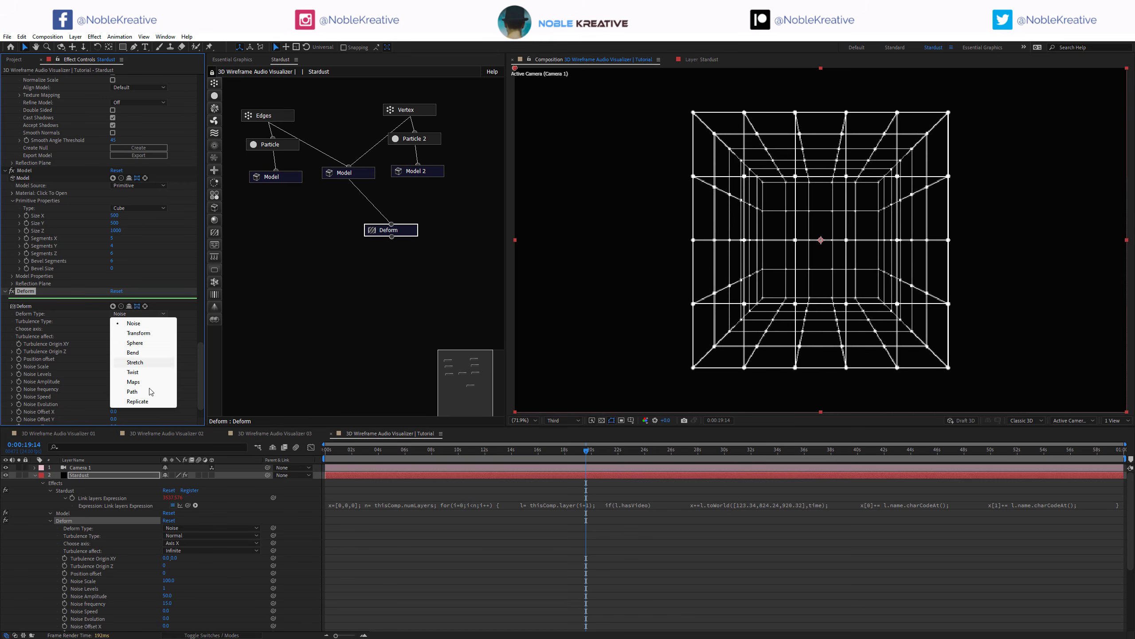
click(125, 322)
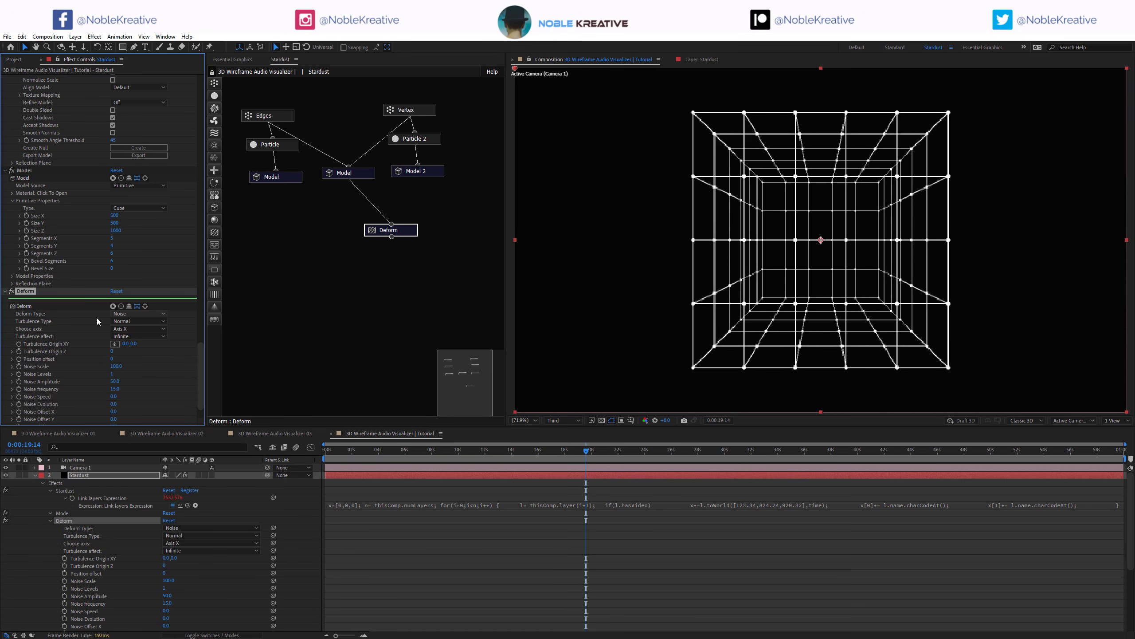
click(141, 323)
click(132, 331)
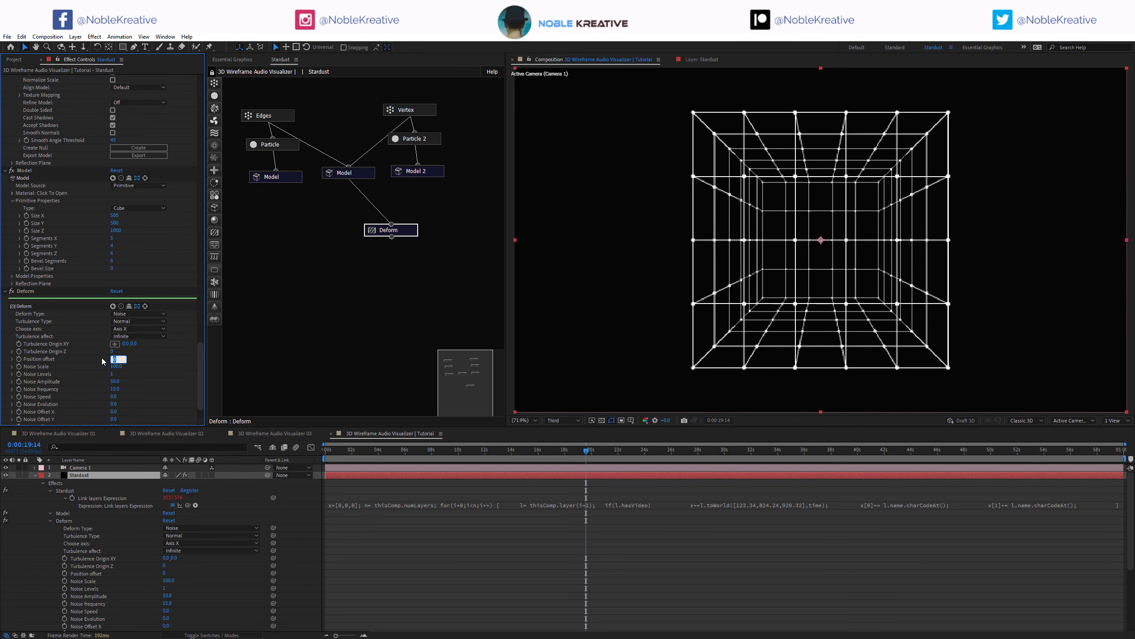
key(Return)
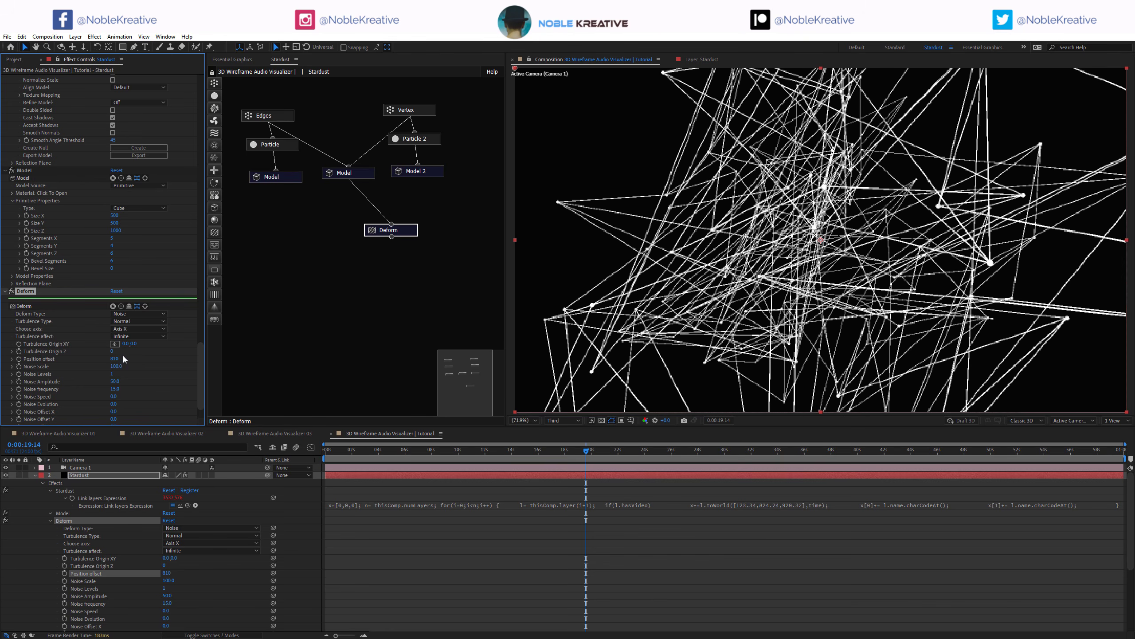
drag(108, 359, 91, 359)
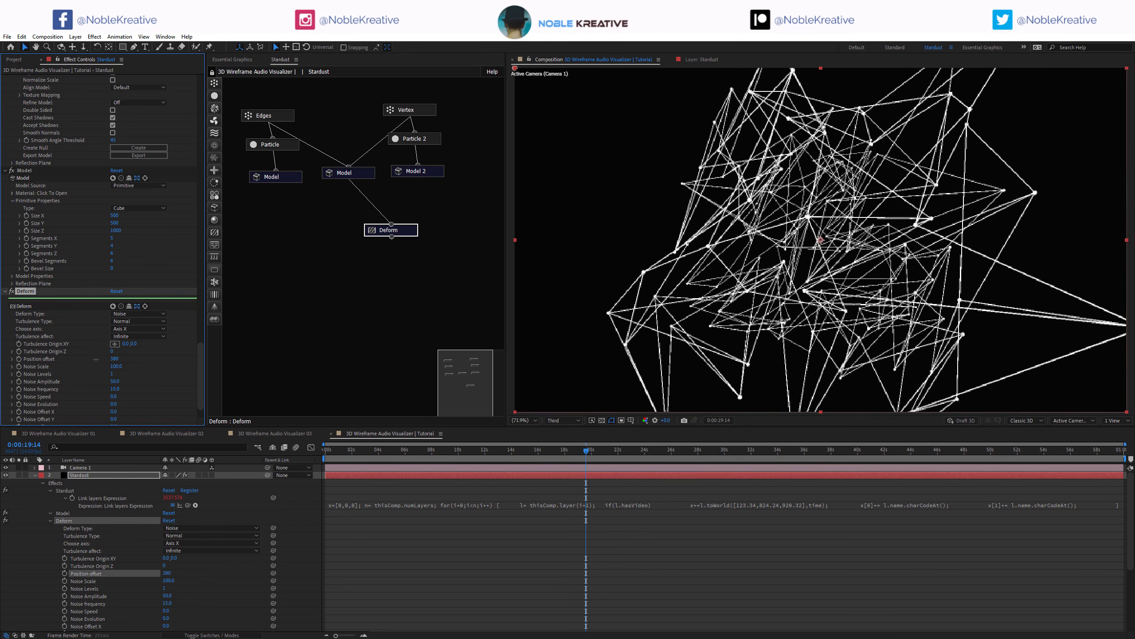
Step: Link the Deform's Position offset by expression to Output 1 of the Sound keys layer, multiplied by 3
alt+click(19, 360)
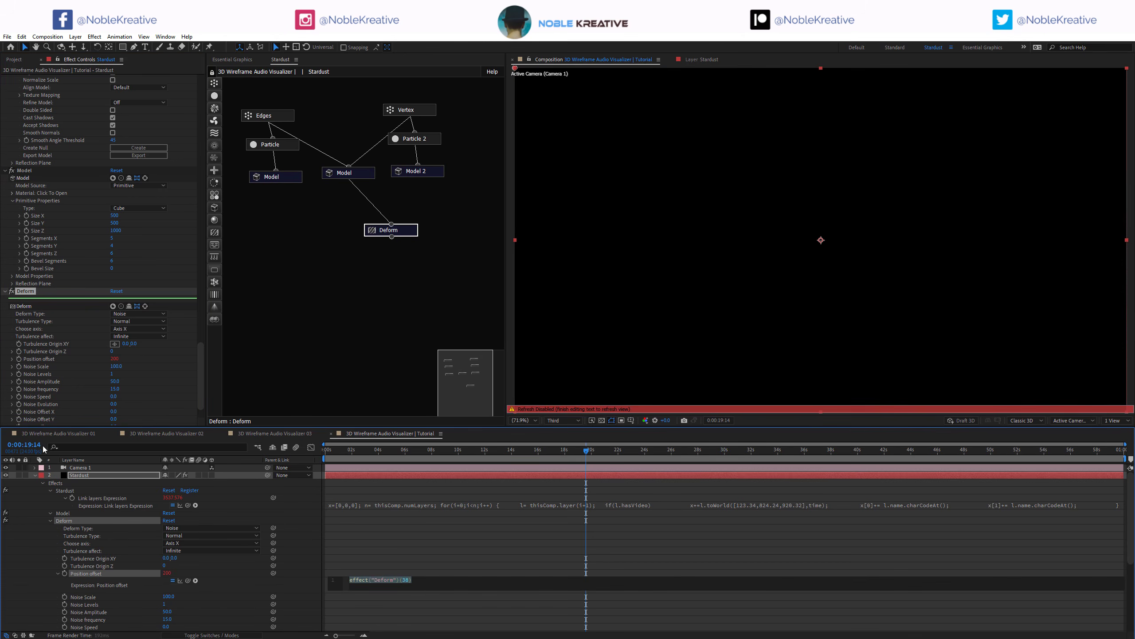
click(291, 561)
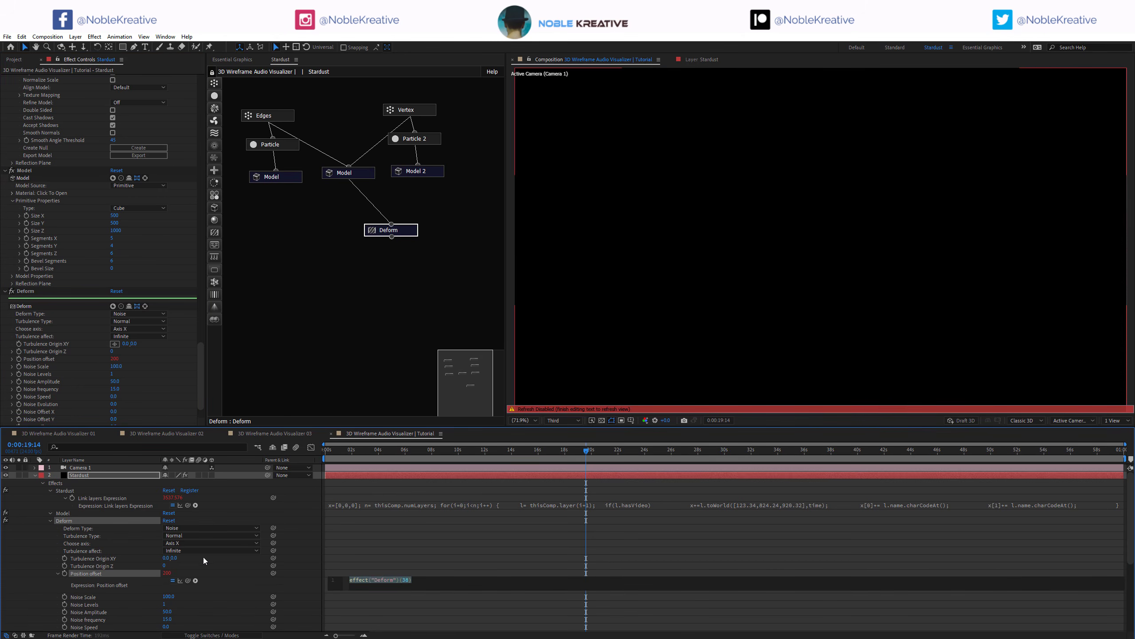
click(90, 476)
key(e)
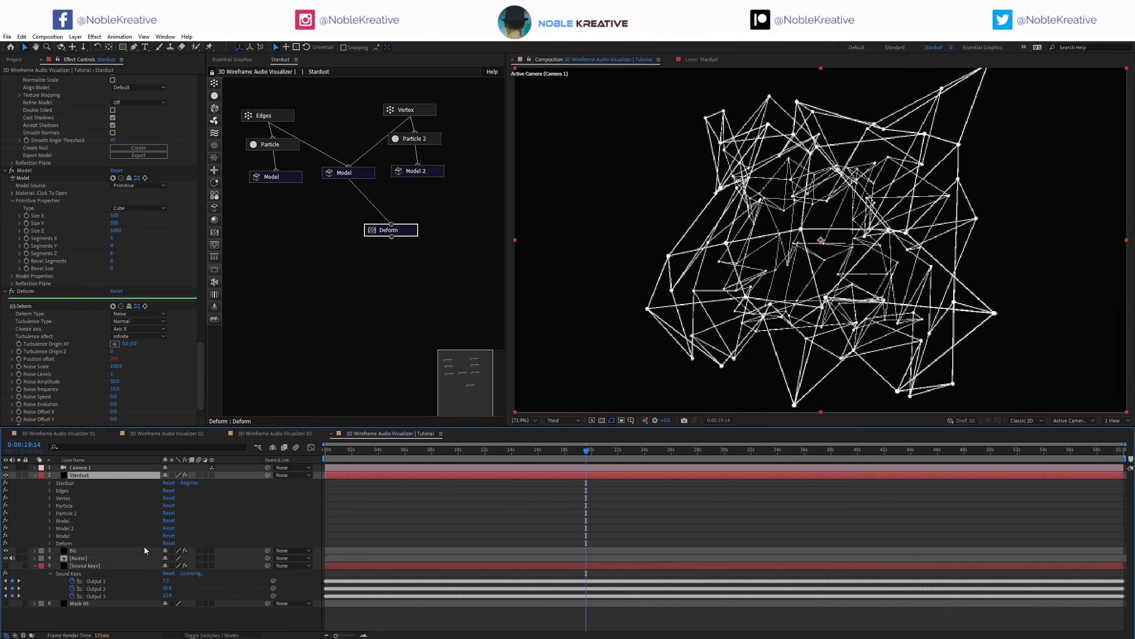
key(e)
drag(182, 546, 96, 566)
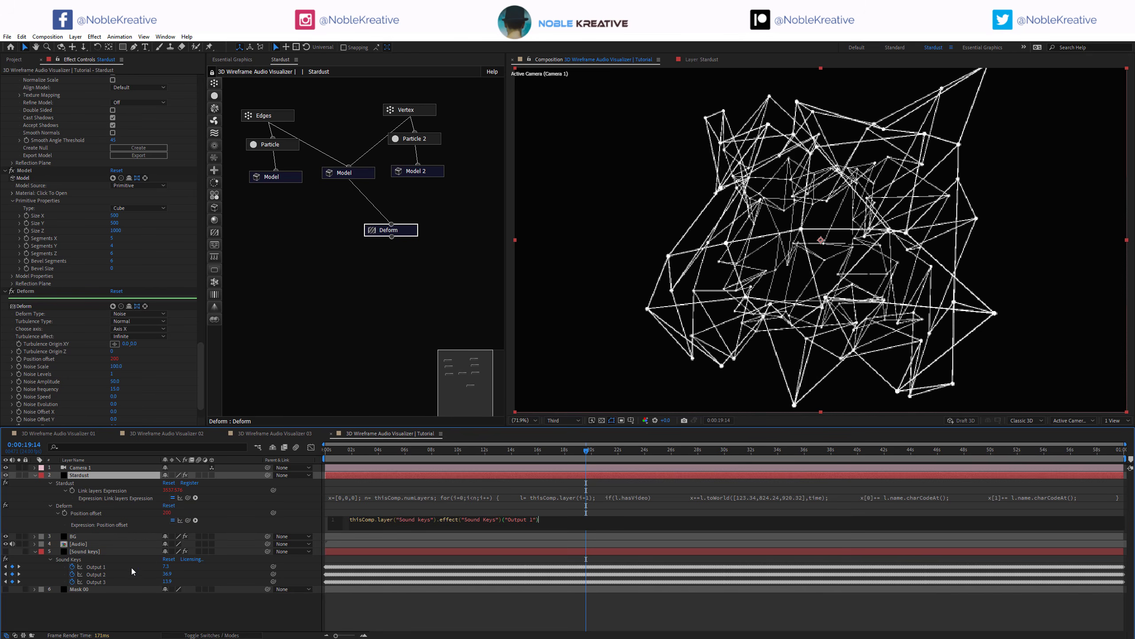
text(*)
click(604, 460)
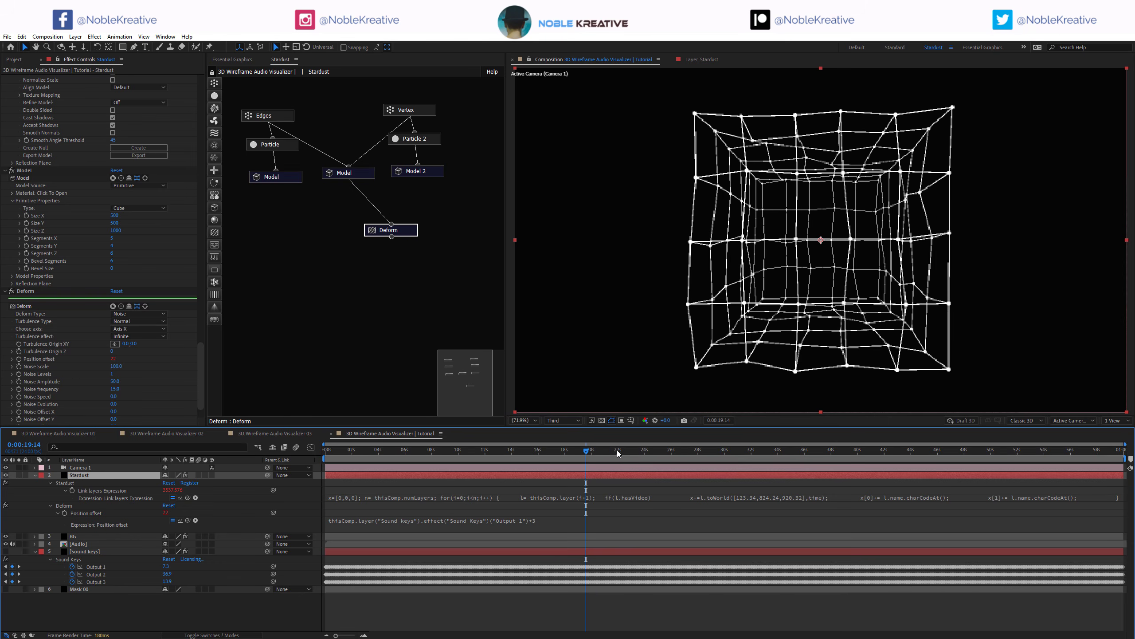
Step: Preview the audio-driven deformation at 0:00:28:02 and set the Deform's Noise Scale to 200
drag(619, 453, 700, 457)
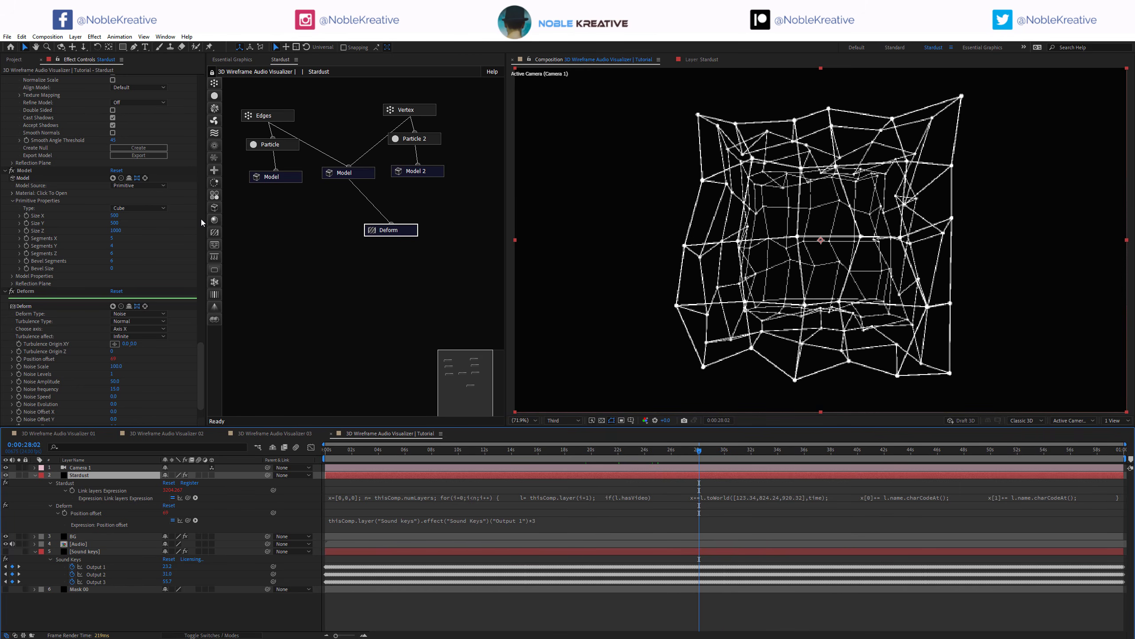
click(117, 367)
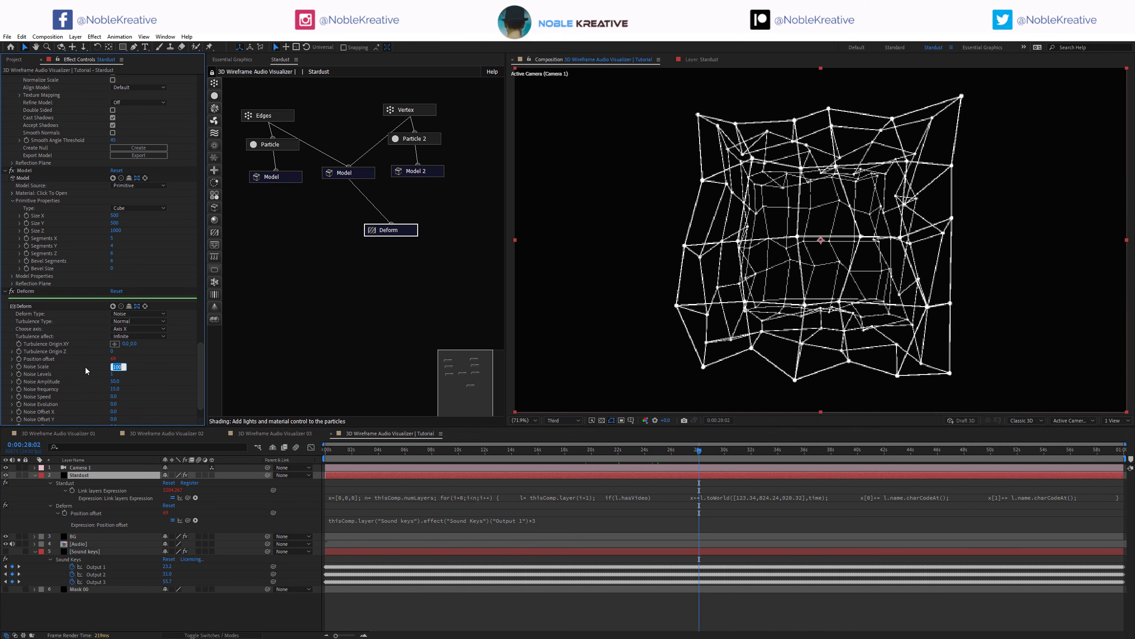
key(Return)
click(79, 369)
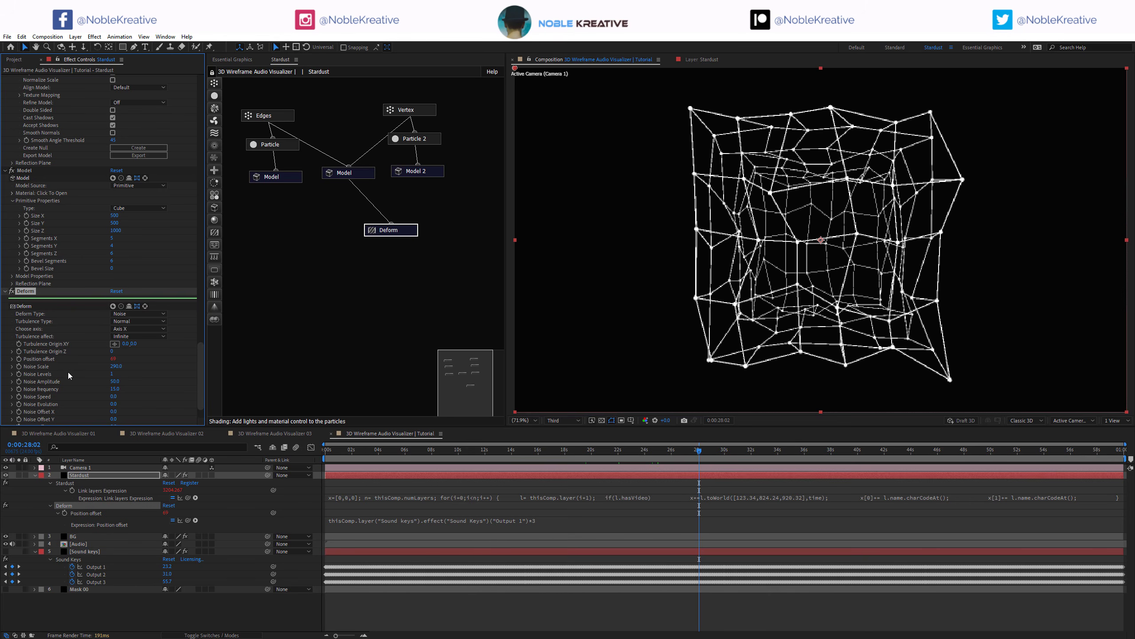
Step: Add a second Deform node below the first Deform and set its Deform Type to Transform
drag(216, 232, 389, 232)
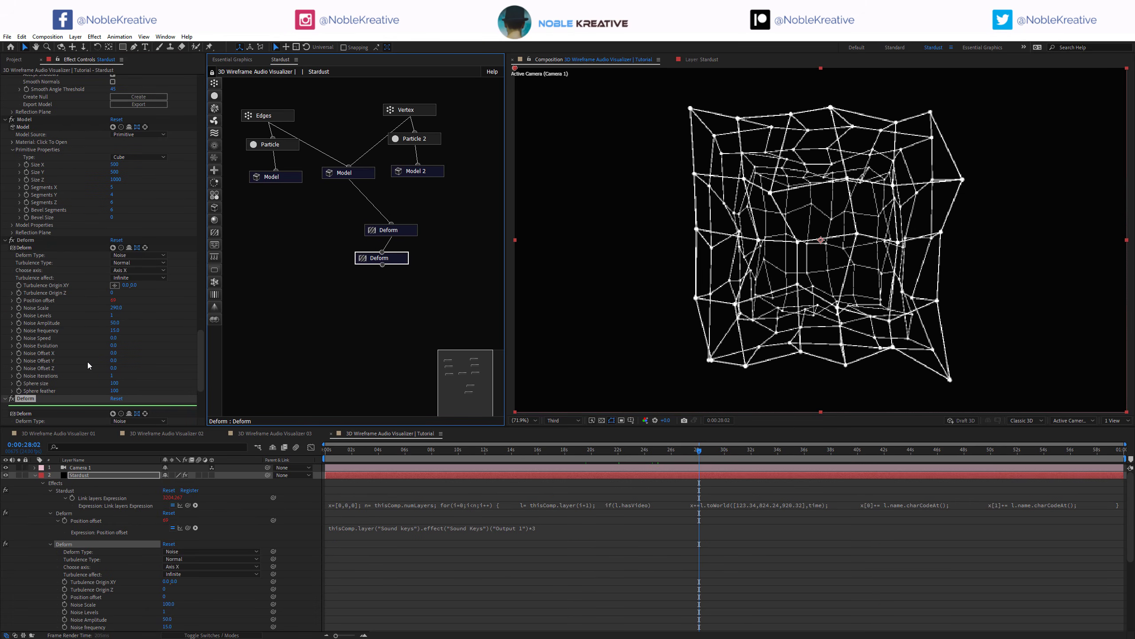
scroll(87, 362, down, 4)
click(139, 321)
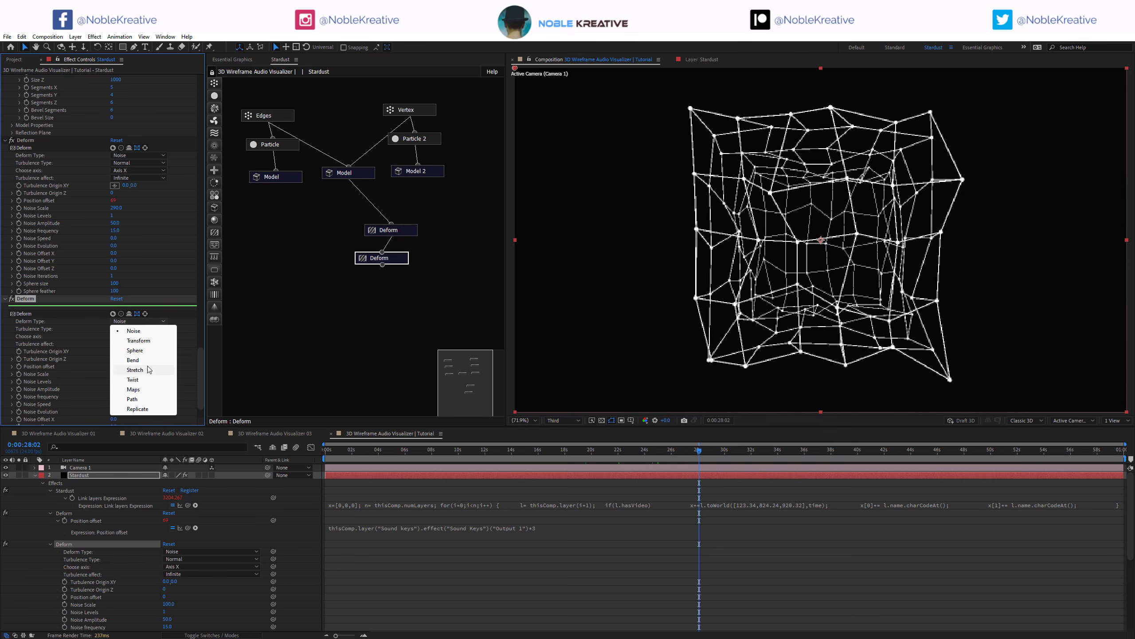
click(152, 343)
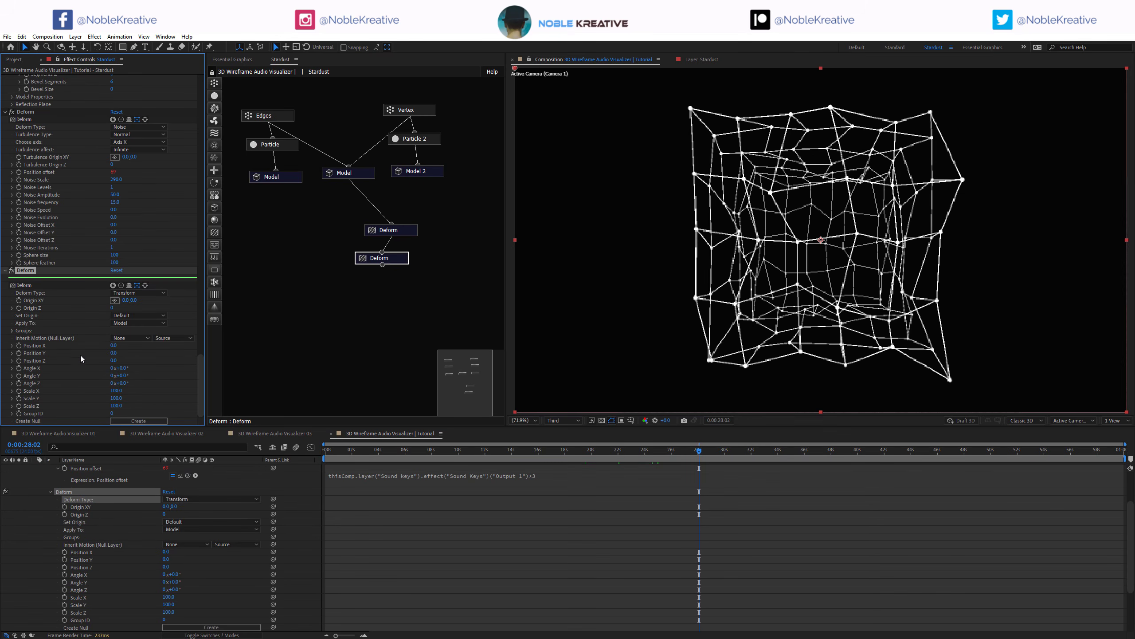
Step: Link Deform 2's Scale Z by expression to Output 2 of the Sound keys layer, multiplied by 5.5
click(121, 406)
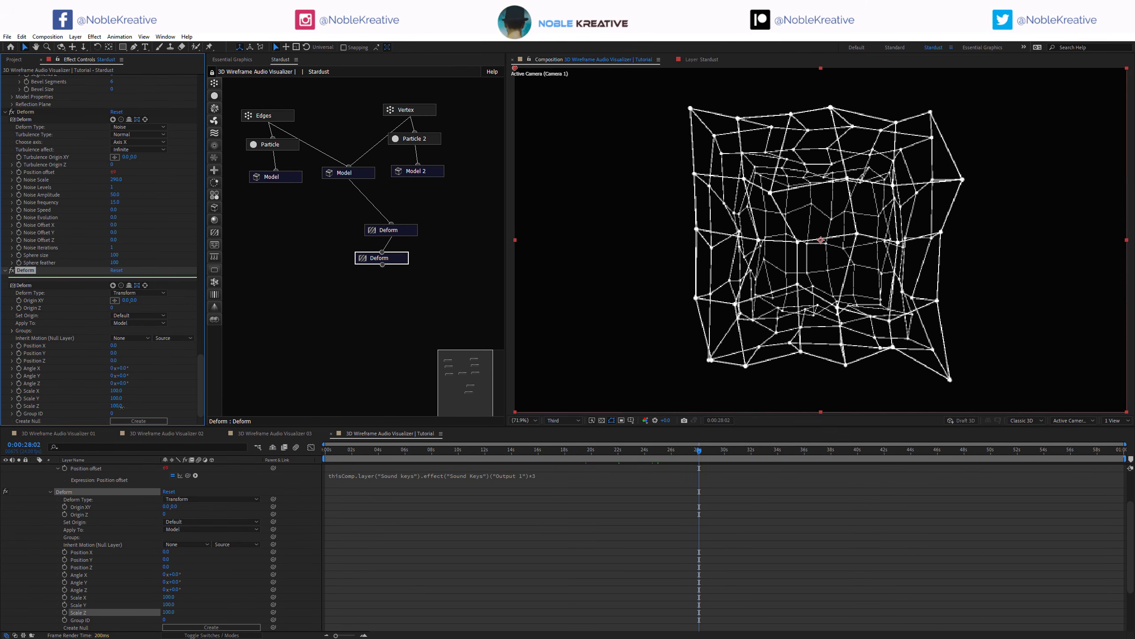
drag(128, 407, 116, 408)
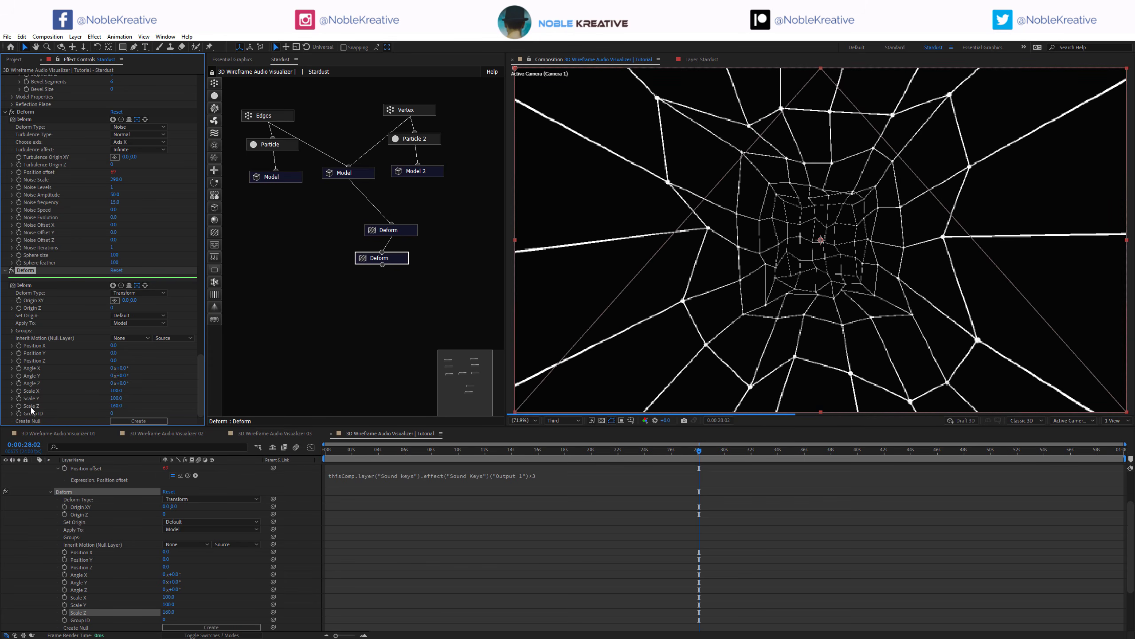
alt+click(19, 406)
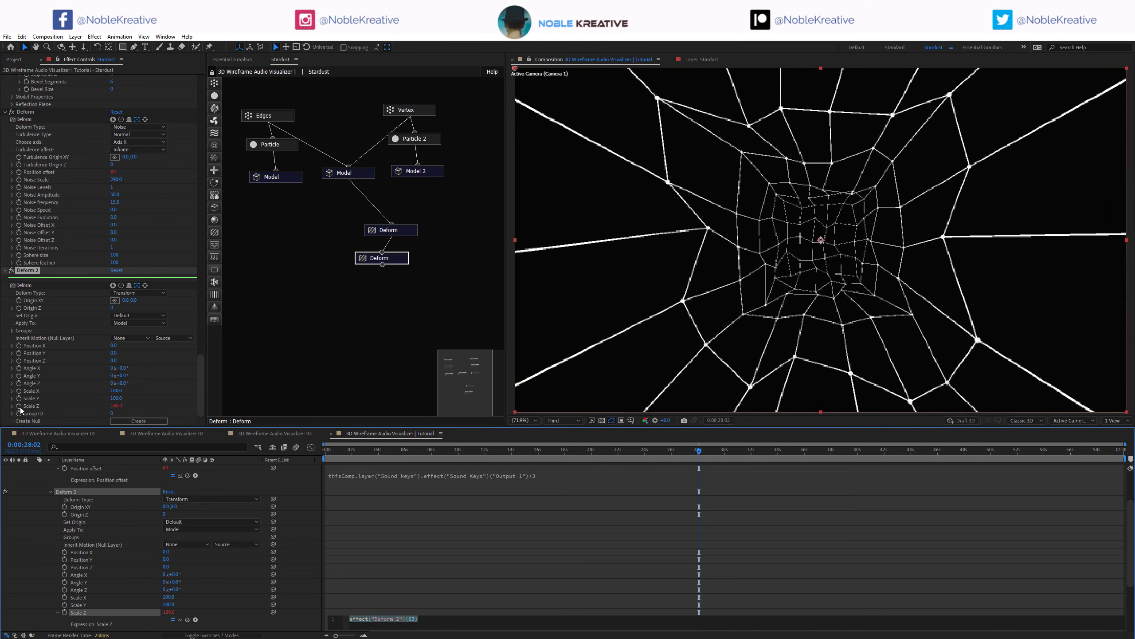
click(315, 603)
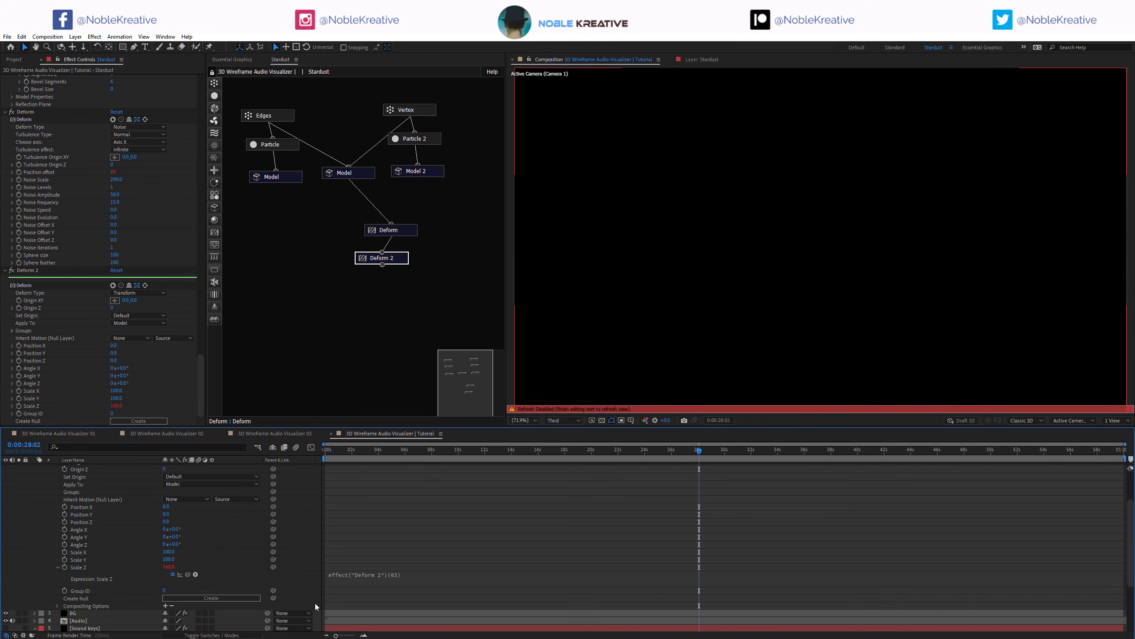
scroll(198, 567, down, 3)
drag(187, 552, 150, 629)
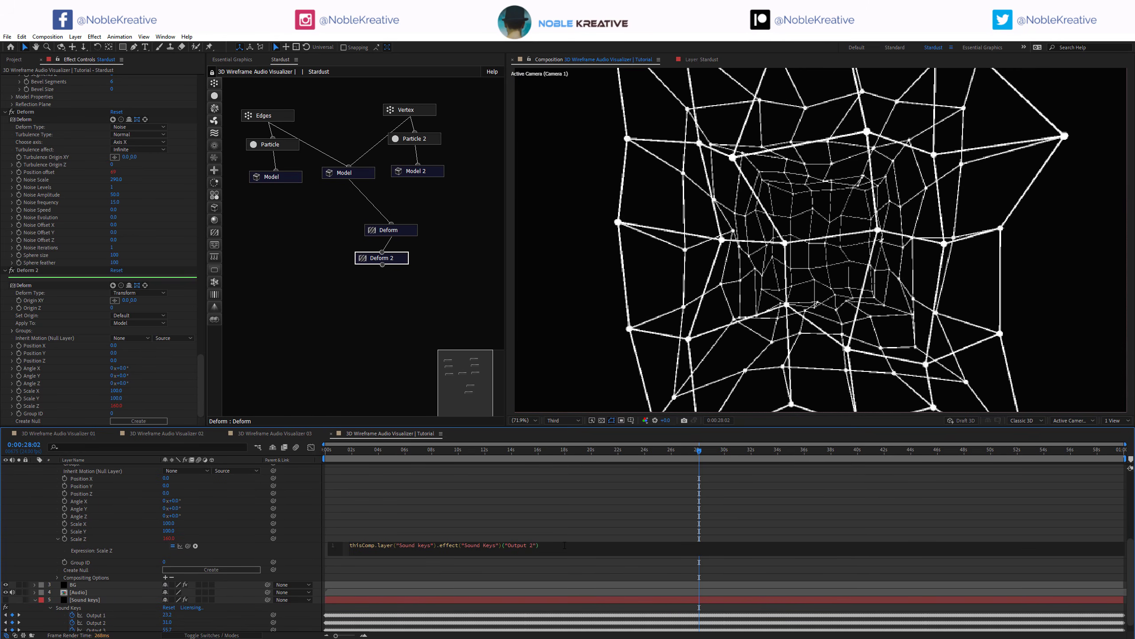
click(286, 545)
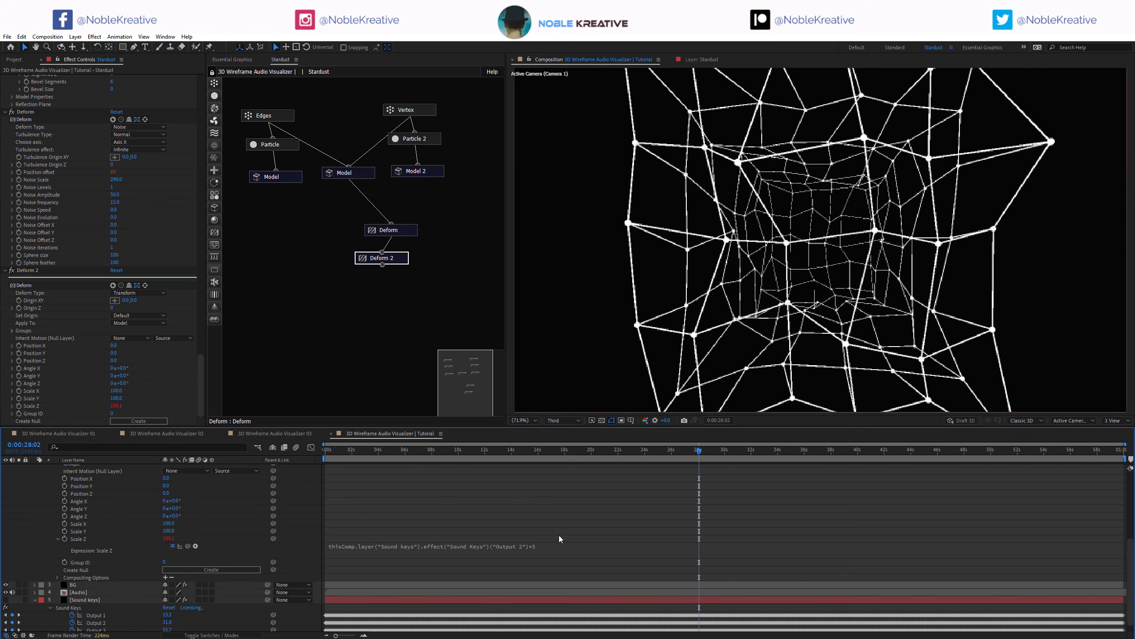
click(554, 546)
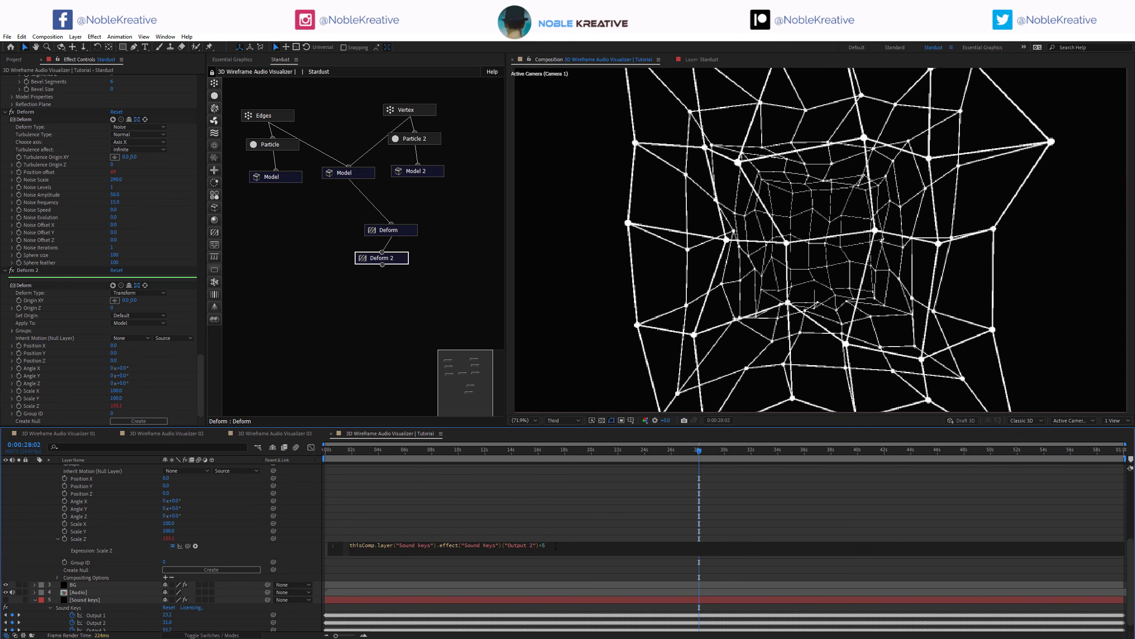
click(206, 542)
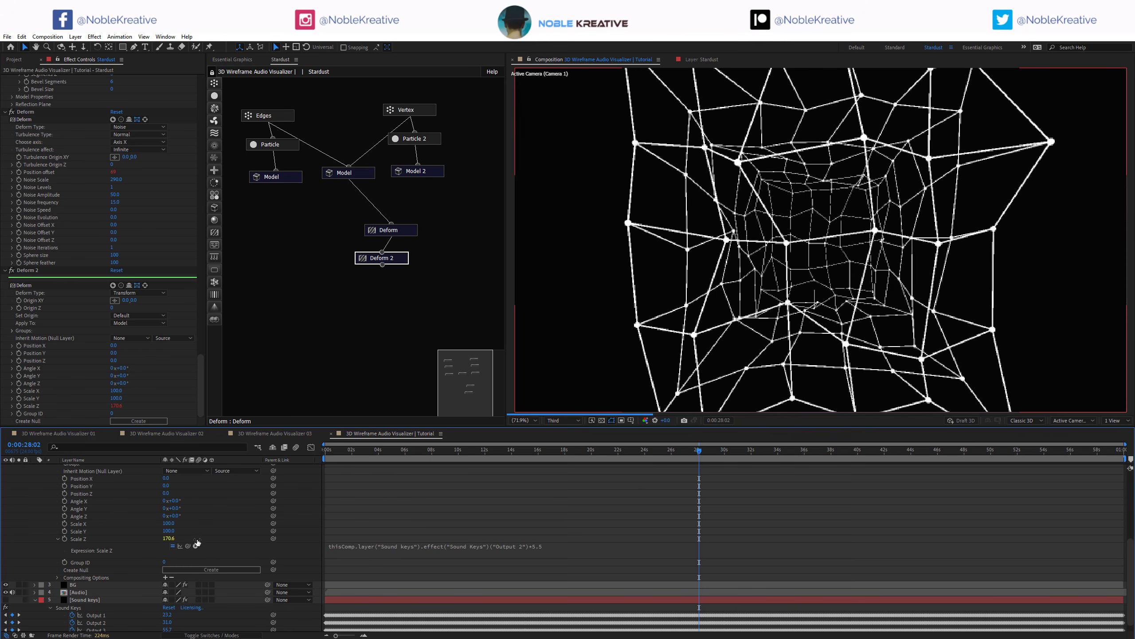
Step: Check the audio-driven Z scaling at several points in the timeline, ending at 0:00:26:00
click(740, 452)
click(861, 454)
click(1002, 460)
click(713, 461)
click(655, 460)
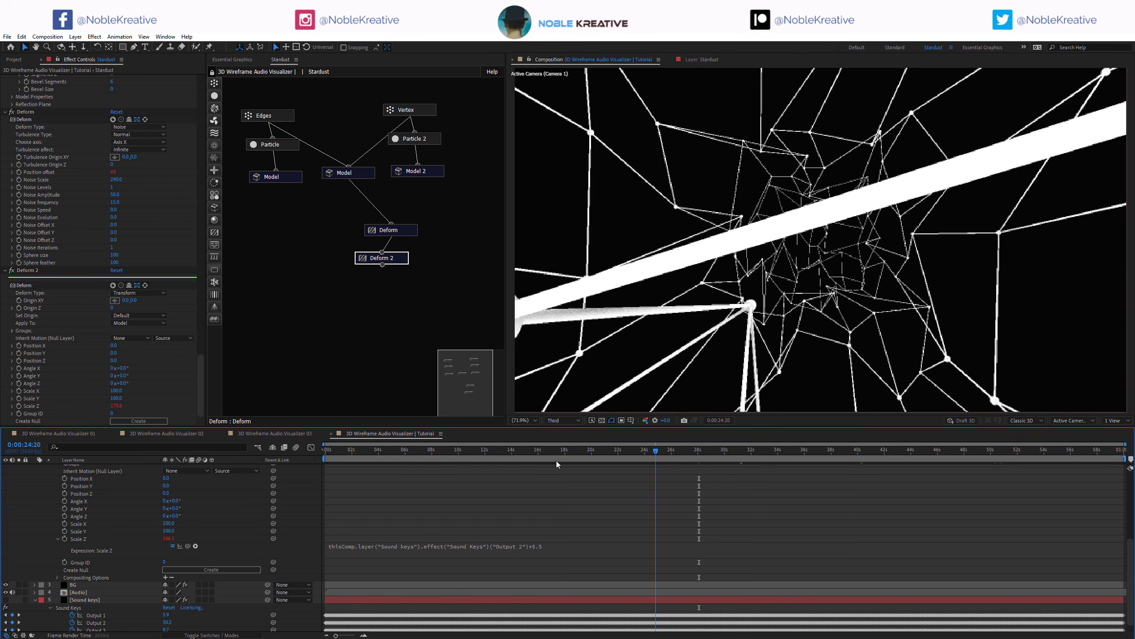
click(555, 460)
click(476, 462)
click(664, 462)
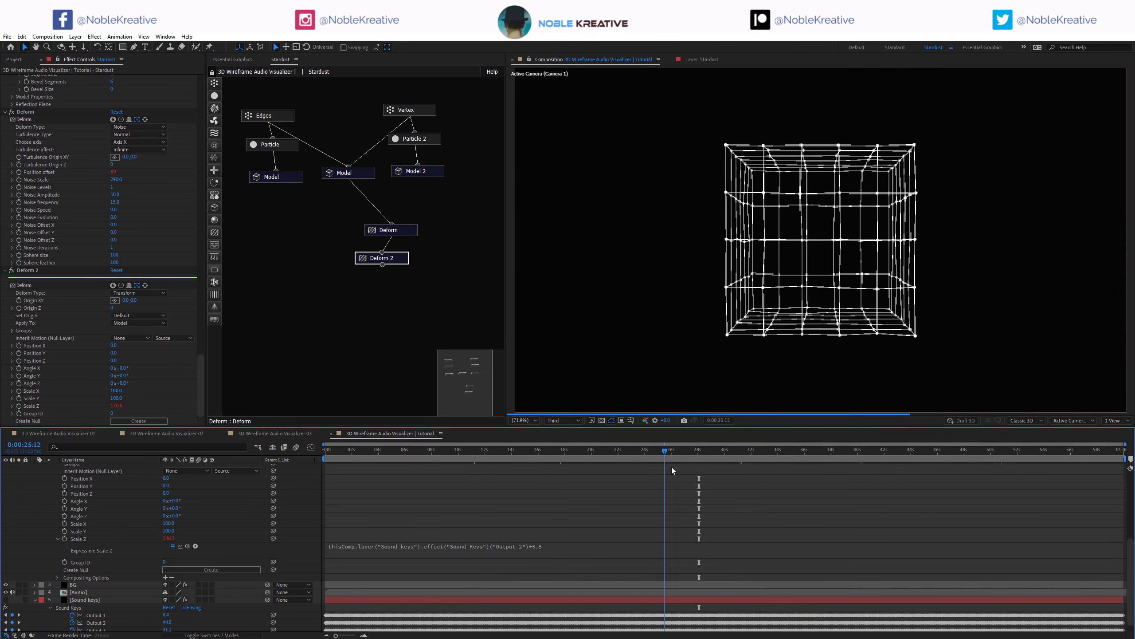
click(672, 467)
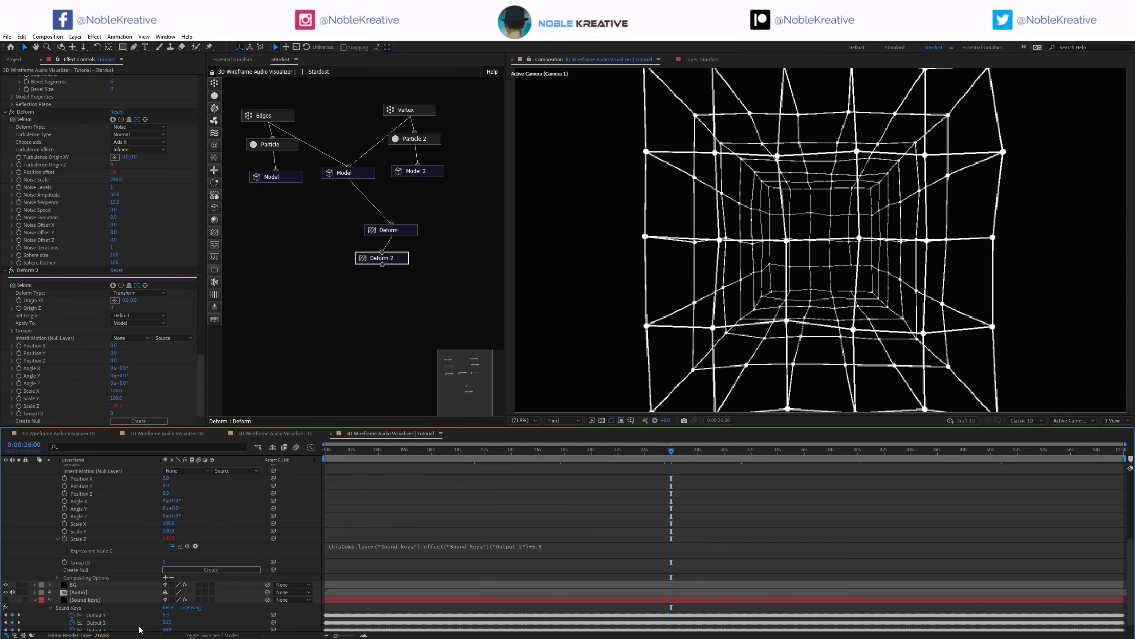
Step: Add a third Deform node below Deform 2 and link its Position offset by expression to Output 3 of Sound keys
drag(217, 232, 383, 261)
scroll(108, 361, down, 4)
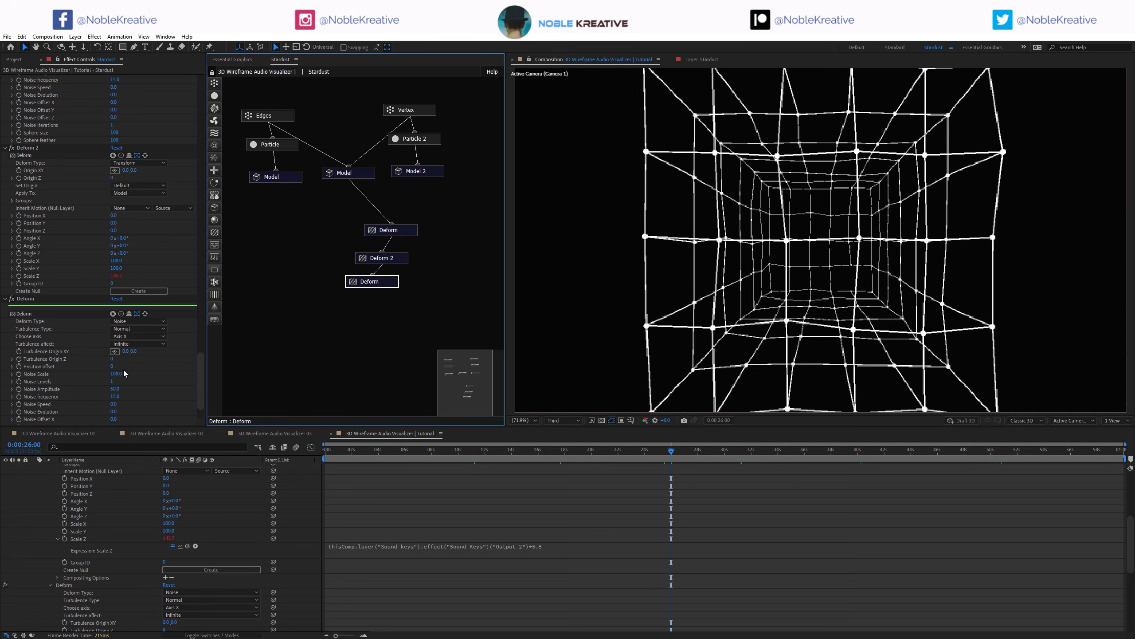
alt+click(22, 368)
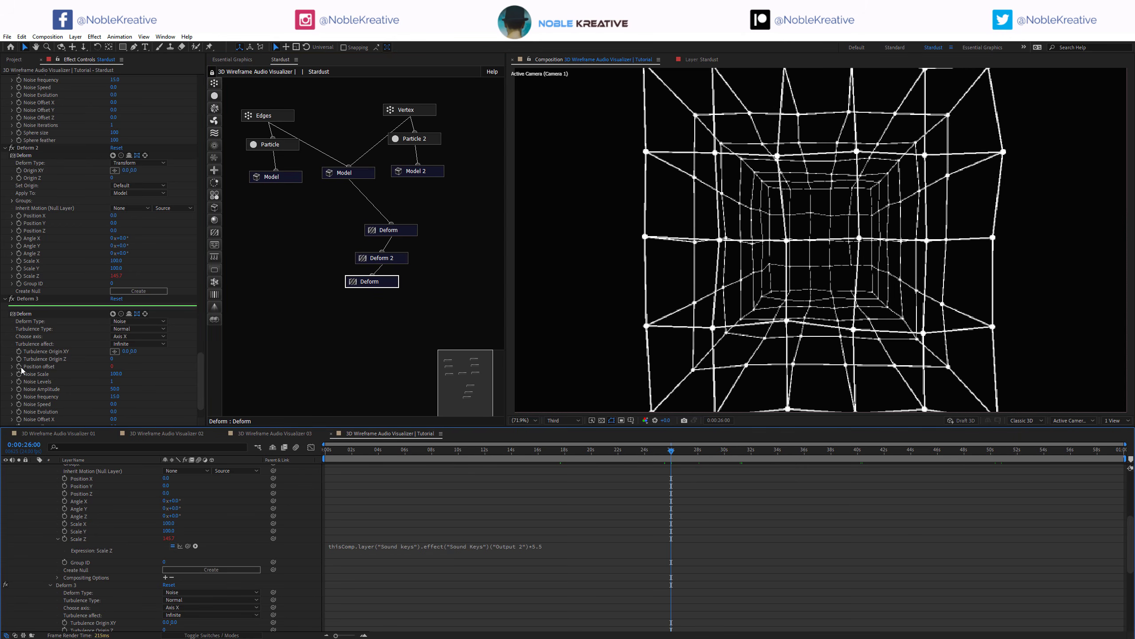
scroll(132, 555, down, 4)
click(297, 556)
scroll(196, 545, down, 3)
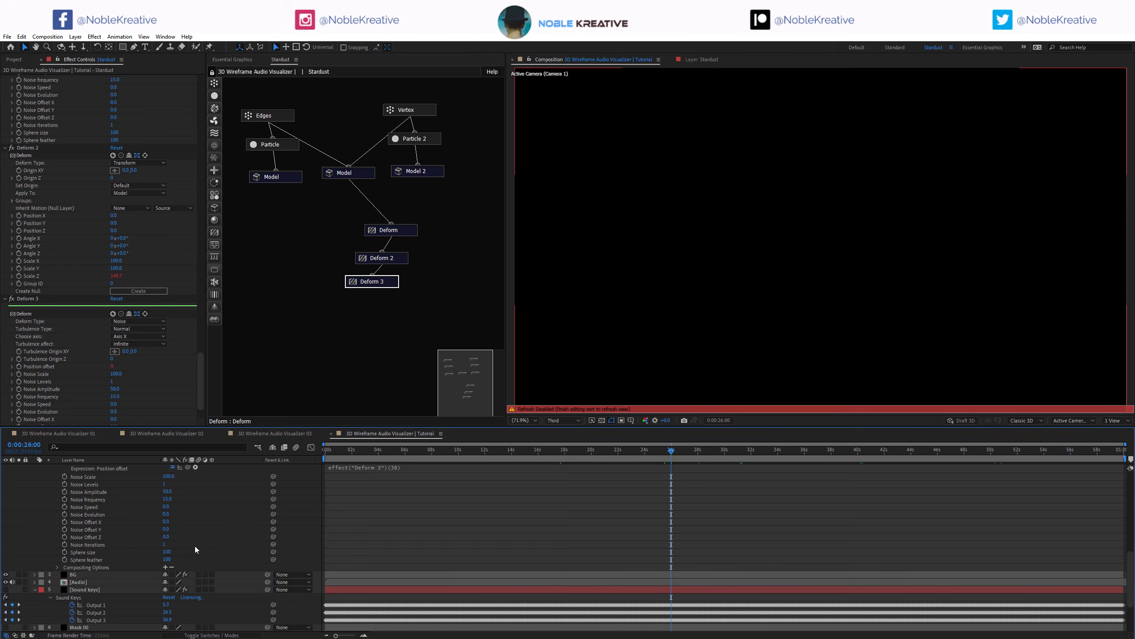
scroll(192, 508, up, 1)
drag(187, 489, 97, 621)
scroll(449, 483, up, 2)
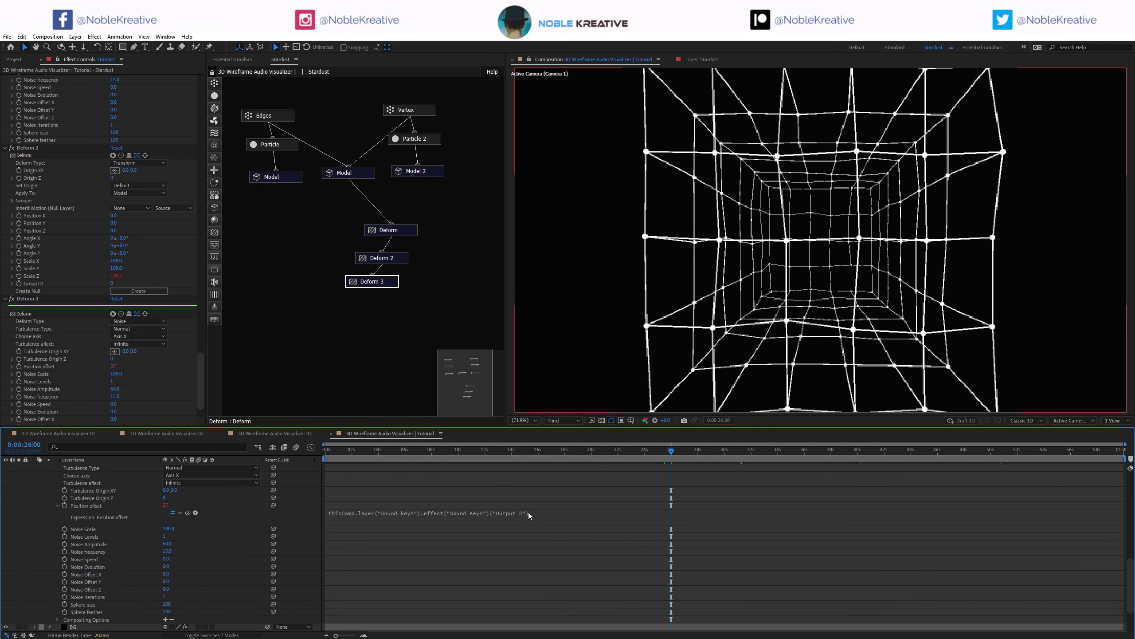
Step: Multiply Deform 3's Position offset expression by 10, and reduce the factor to 7
click(575, 515)
click(576, 515)
text(*10)
key(KP_Enter)
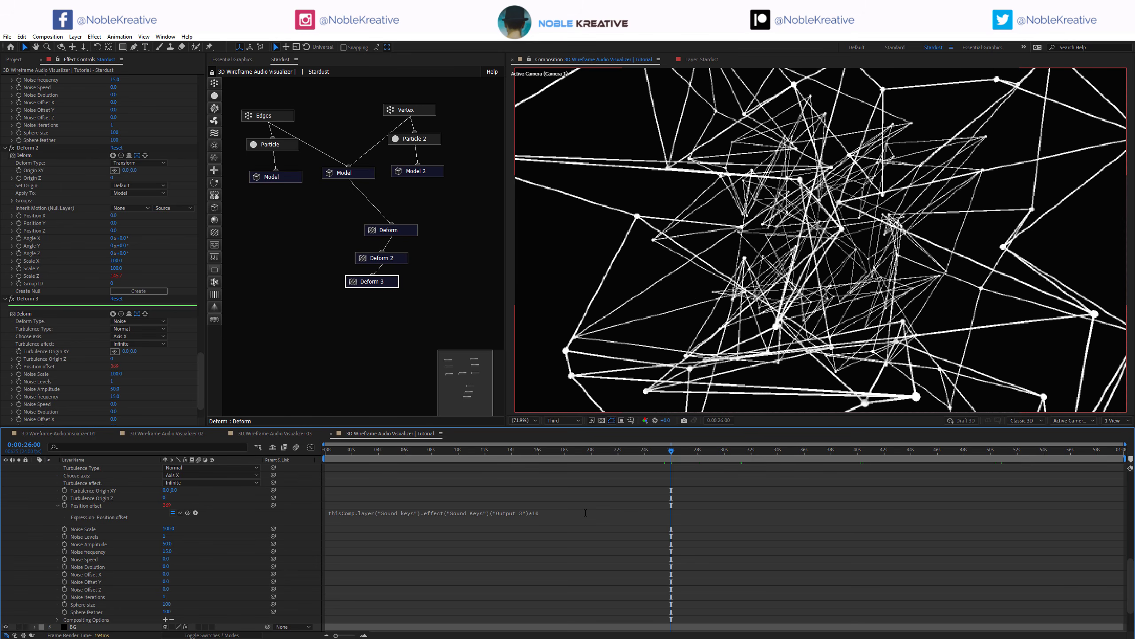
click(585, 513)
key(BackSpace)
key(BackSpace)
text(7)
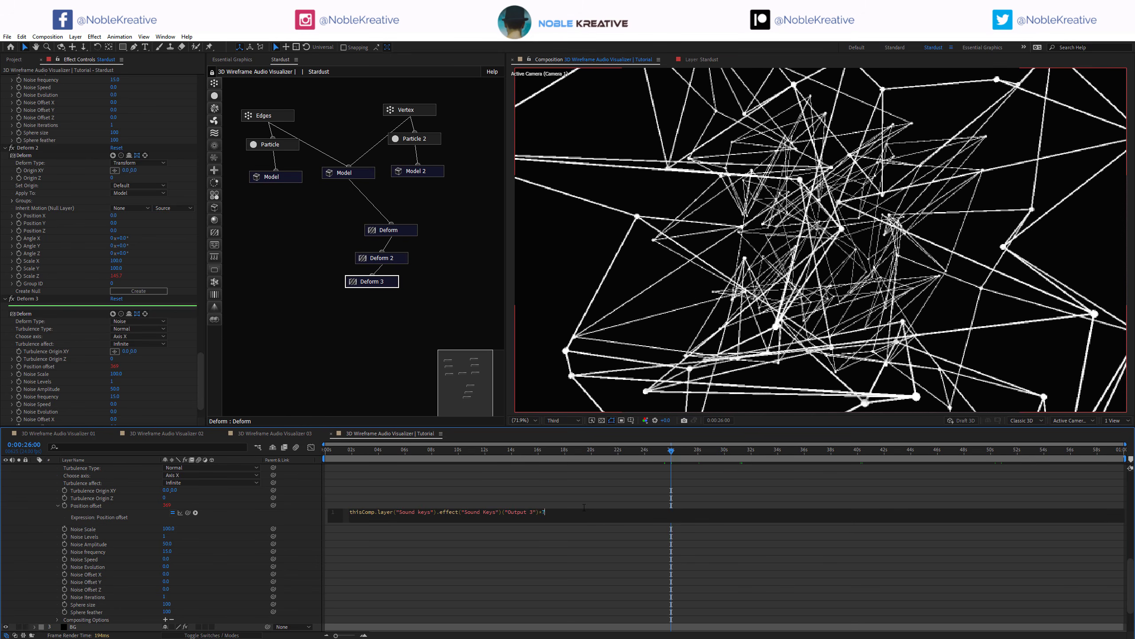
key(KP_Enter)
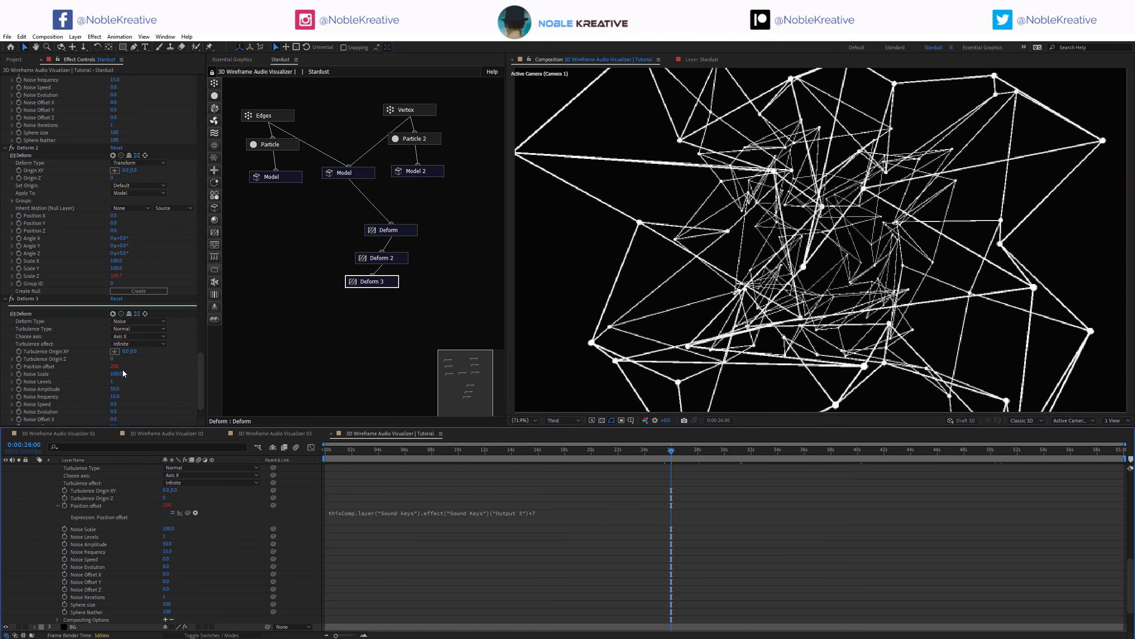
Step: Set Deform 3's Noise Scale to 500 and change its Position offset expression multiplier to 6
click(121, 373)
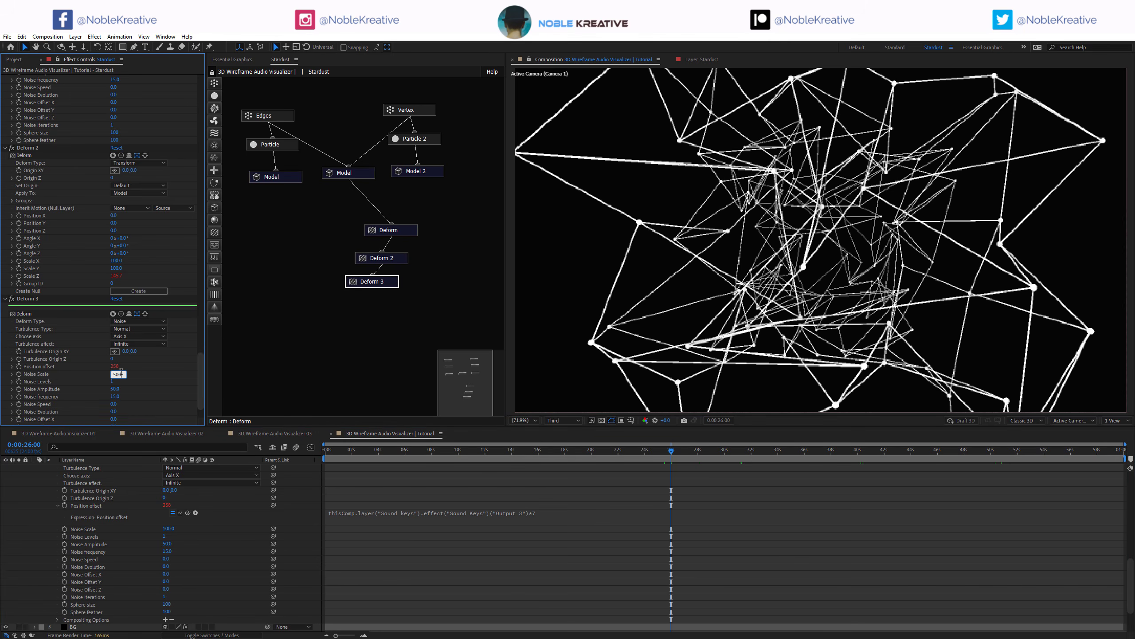
text(500)
key(KP_Enter)
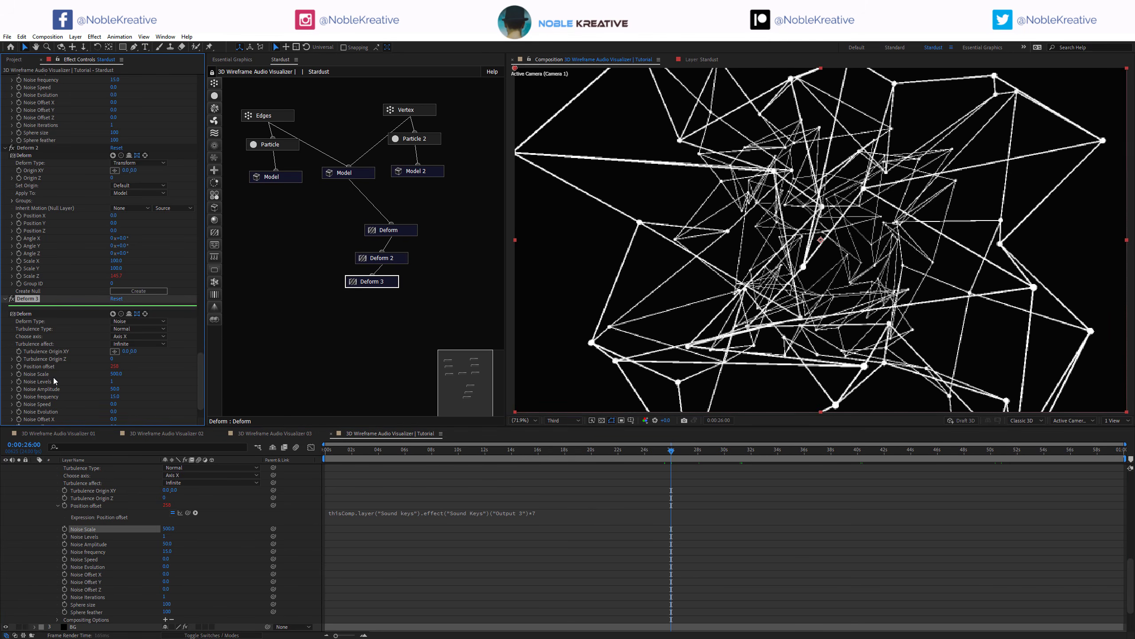
click(561, 513)
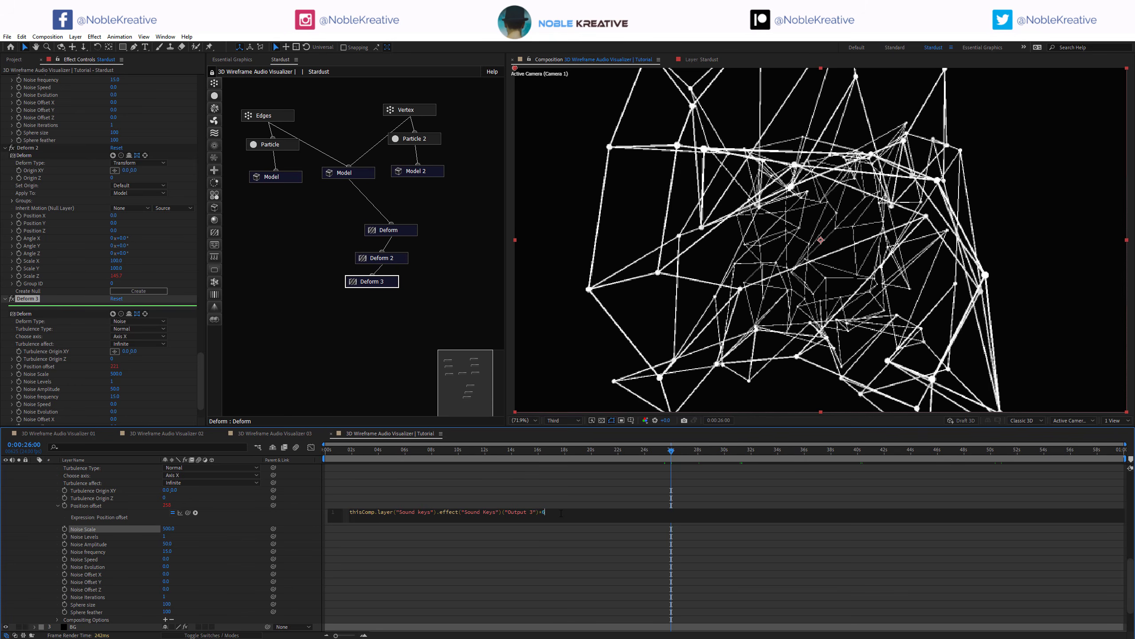
key(KP_Enter)
Step: Set Deform 3's Turbulence Type to Axis and, after trying Axis Y, choose Axis Z
click(157, 329)
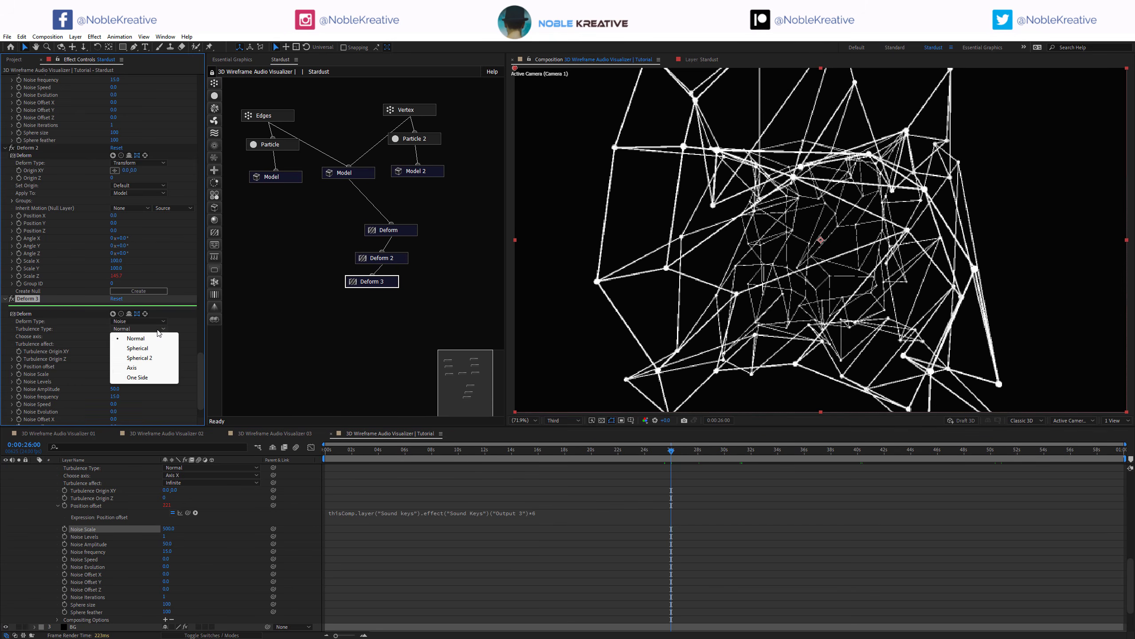
click(149, 370)
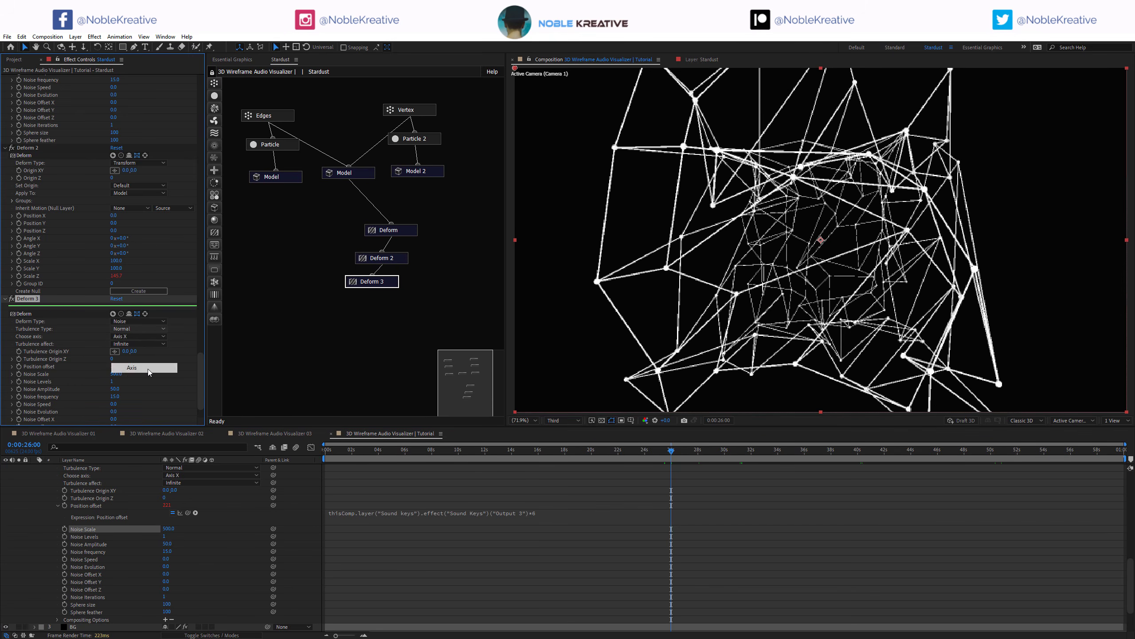
click(138, 336)
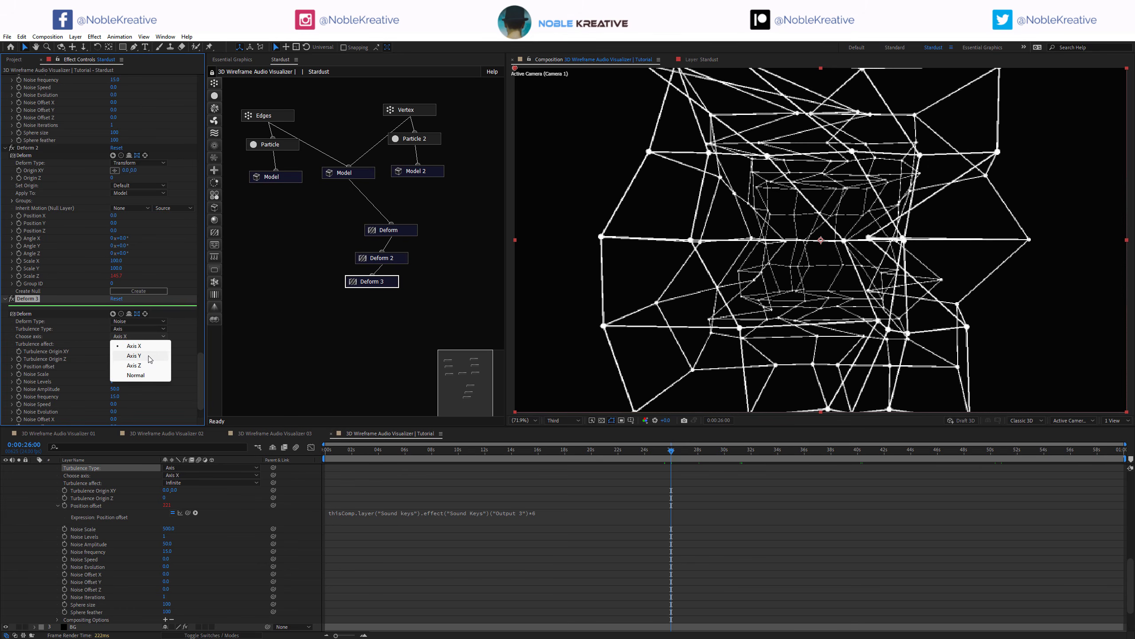
click(129, 335)
click(138, 351)
click(138, 334)
click(138, 365)
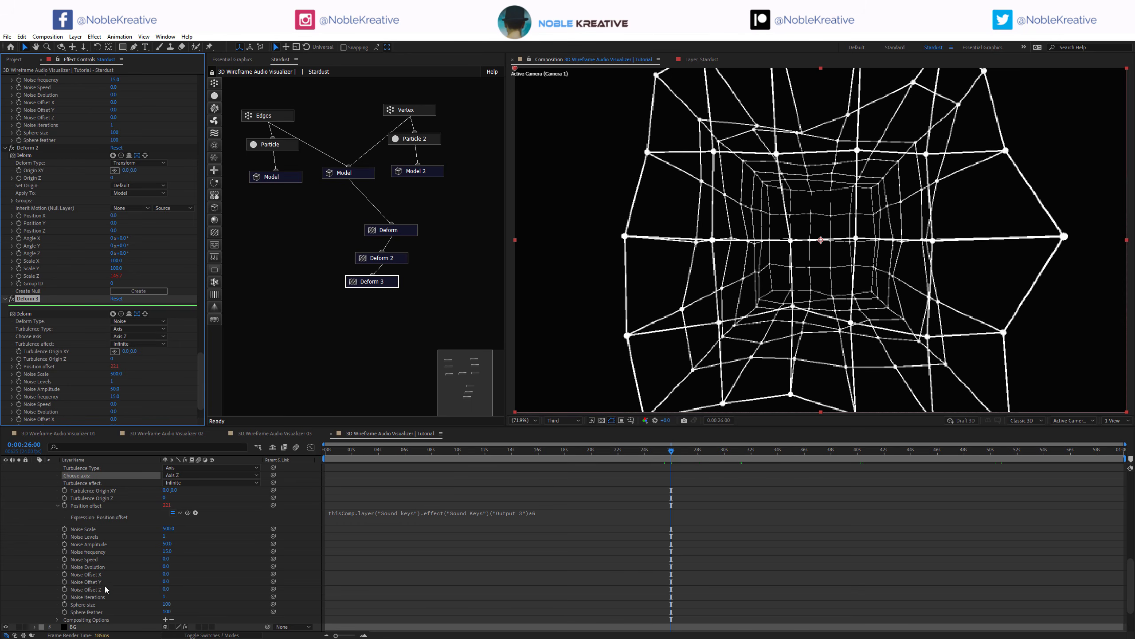
Step: Review the Deform 3 expression and play back the audio-driven animation up to 0:00:13:14
scroll(88, 538, up, 3)
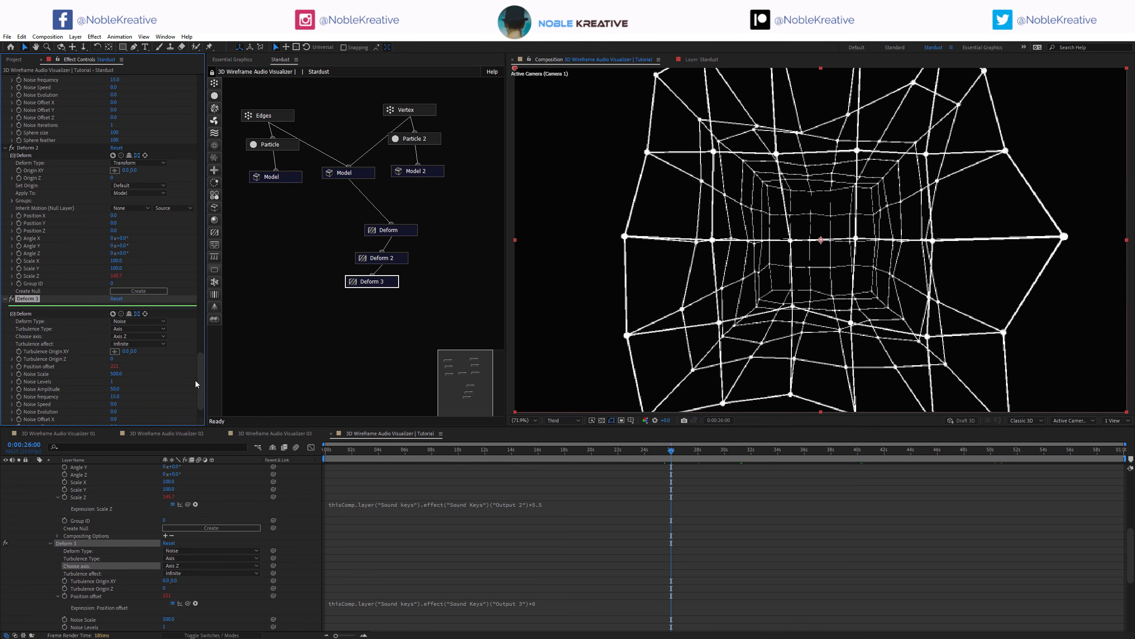
scroll(125, 549, down, 3)
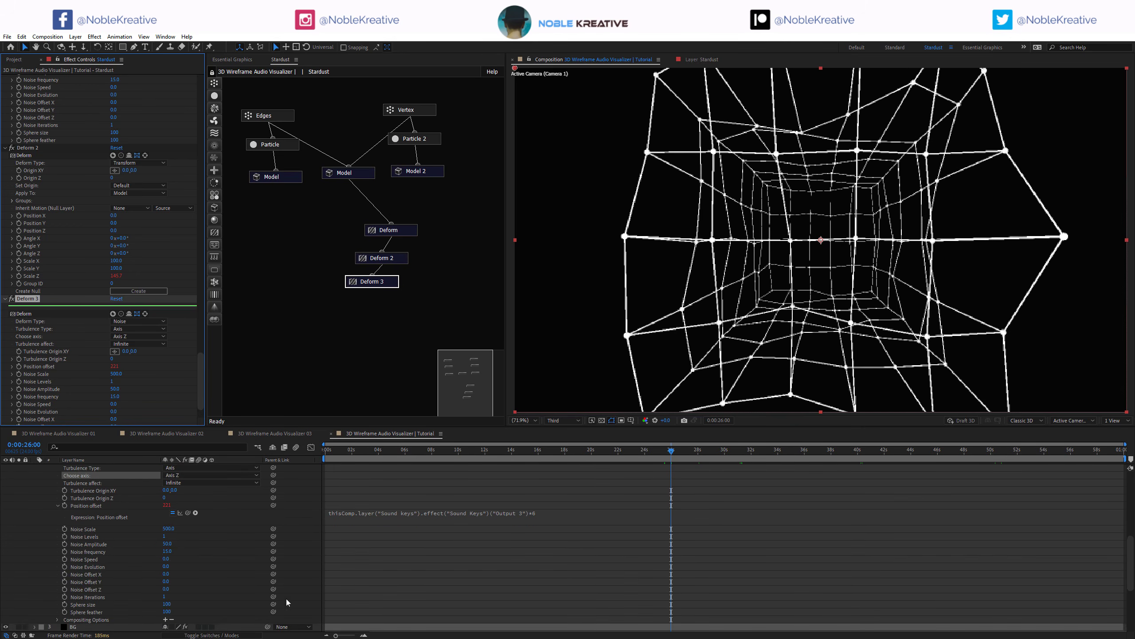
scroll(126, 549, down, 2)
scroll(134, 556, up, 3)
scroll(251, 537, down, 1)
drag(528, 455, 469, 456)
key(space)
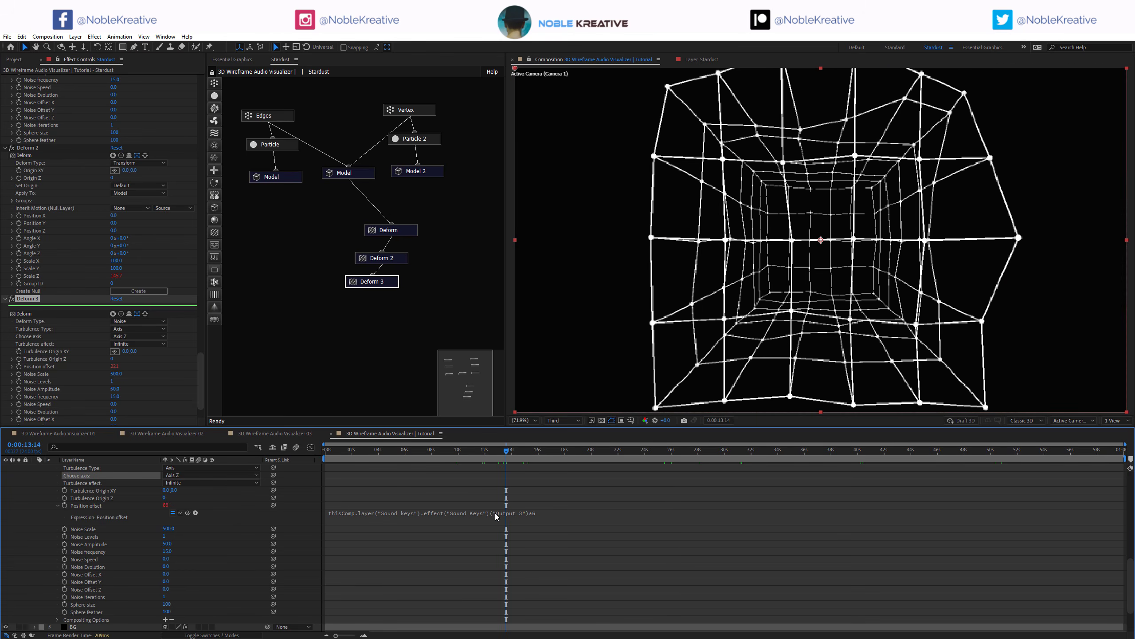
Step: Assign the Sound Keys Output 3 reference in Deform 3's Position offset expression to a variable named output3
click(558, 513)
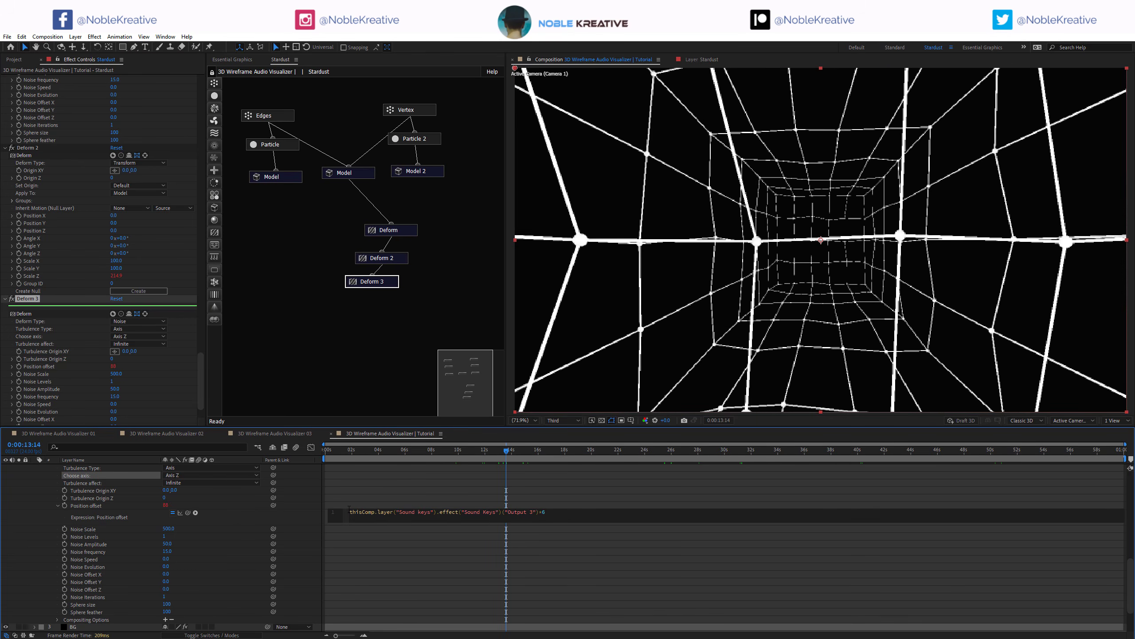
click(351, 526)
text(output)
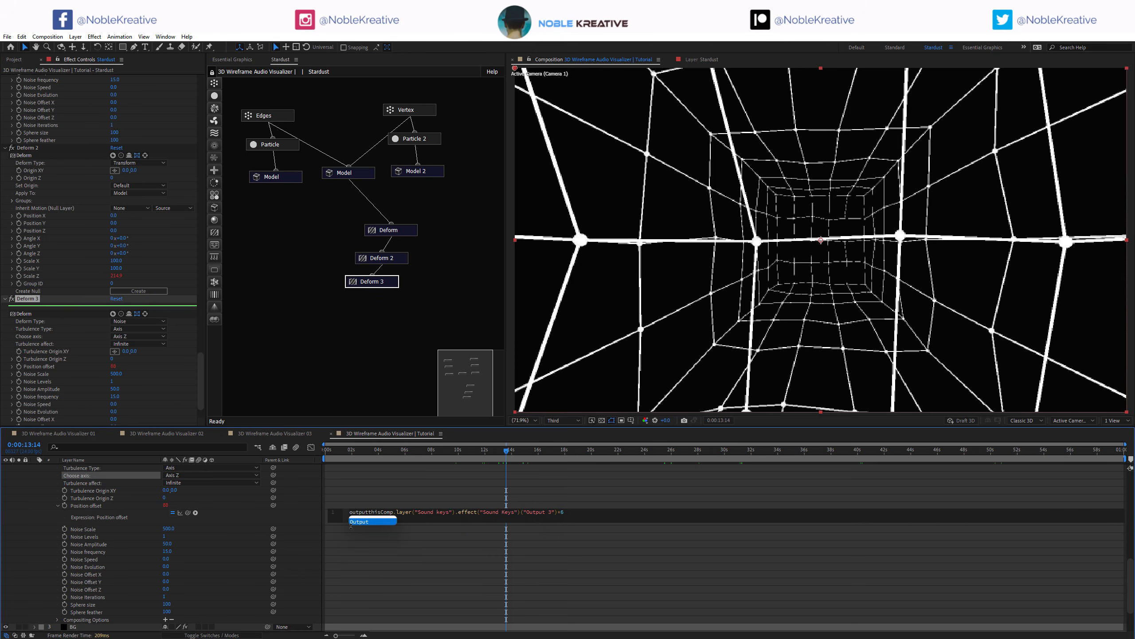
text(3=)
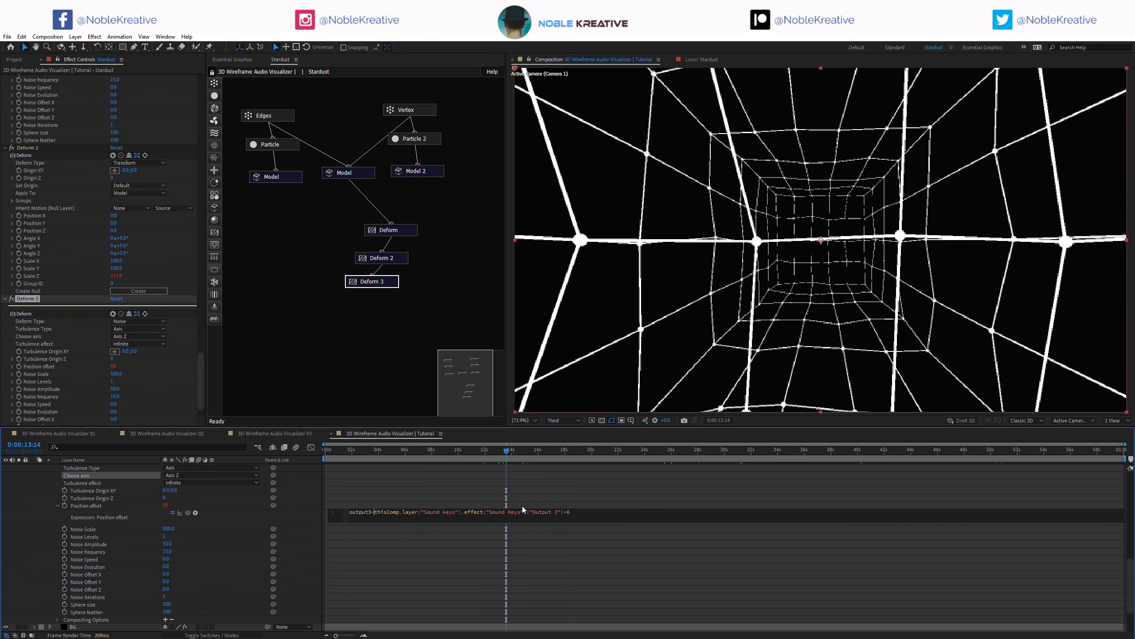
Step: Below the variable line in the Position offset expression, begin an if statement with a less-than comparison on Output3
key(Return)
key(Return)
text(if)
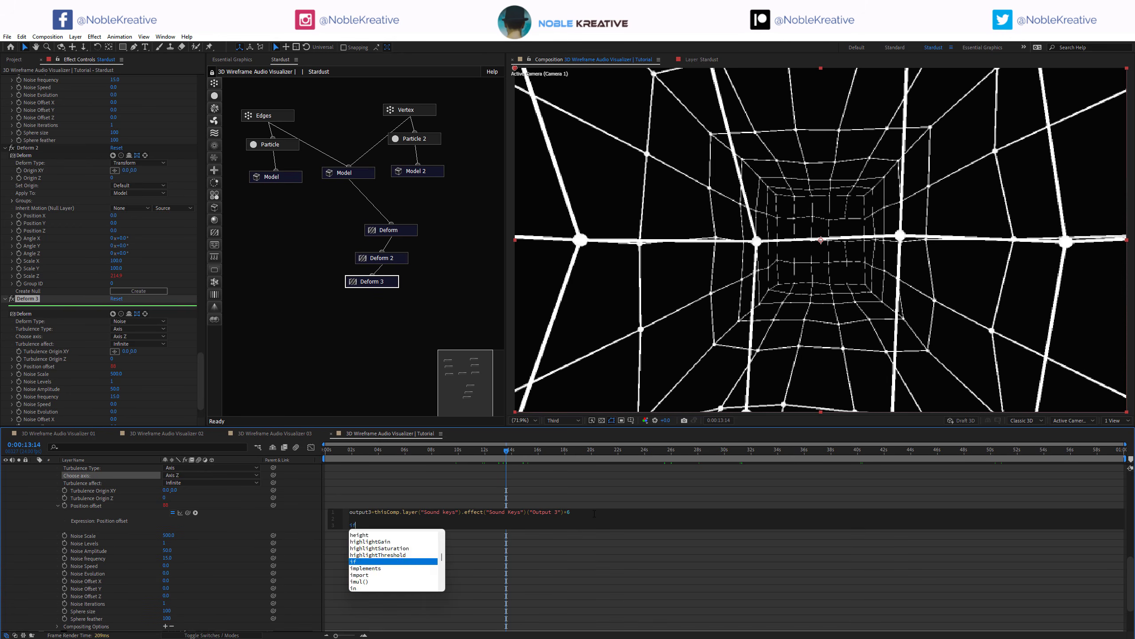
text((out)
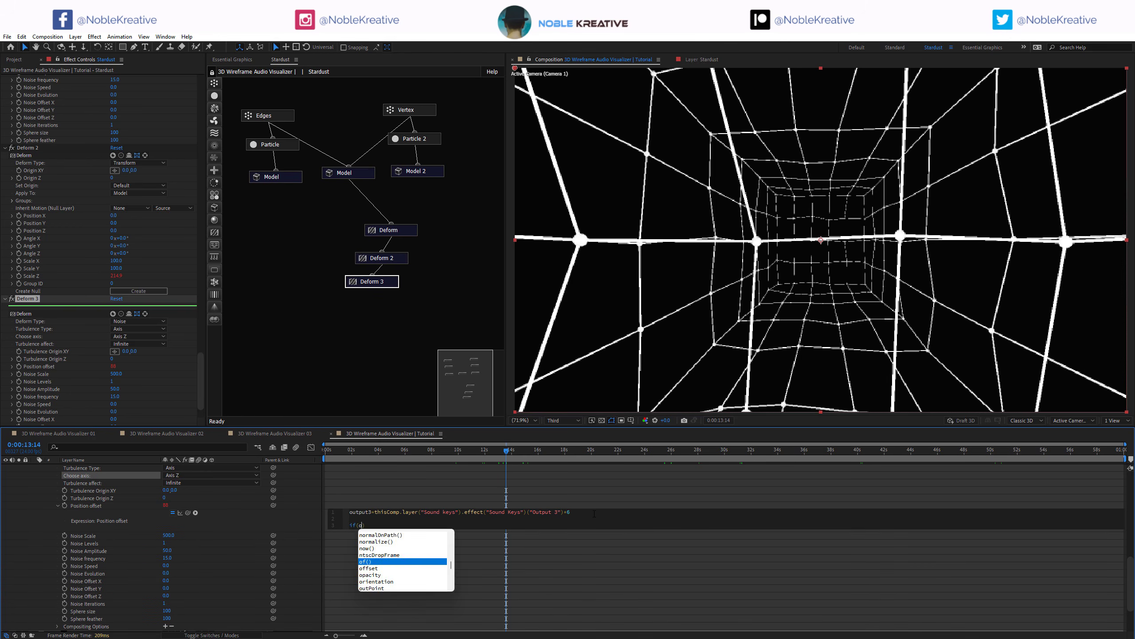
key(Up)
key(Up)
key(Up)
key(Up)
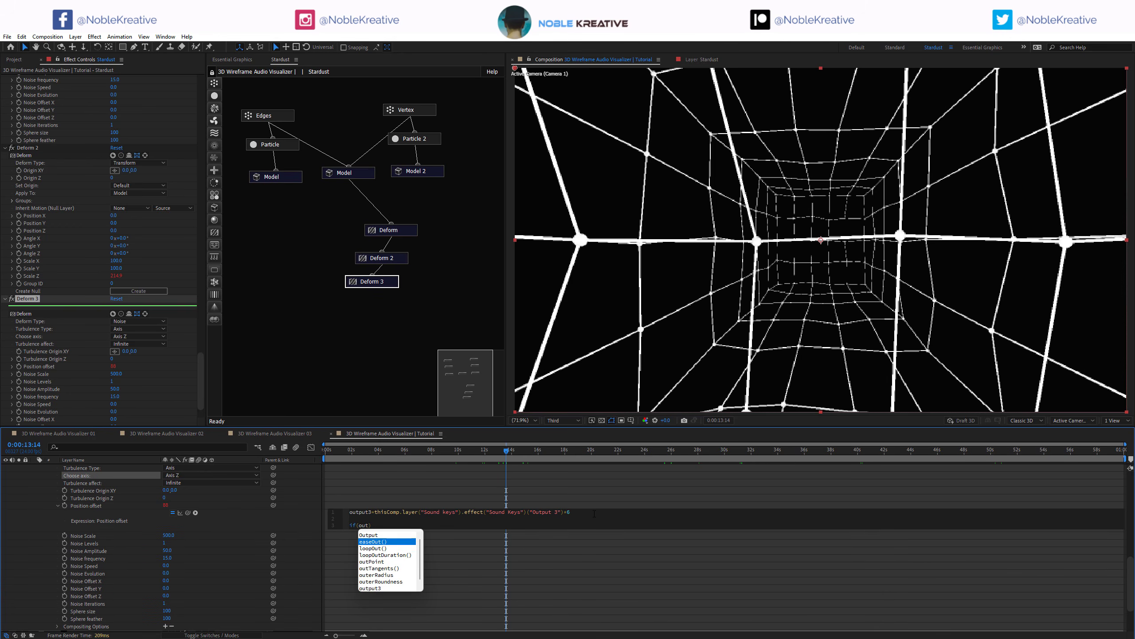
key(Return)
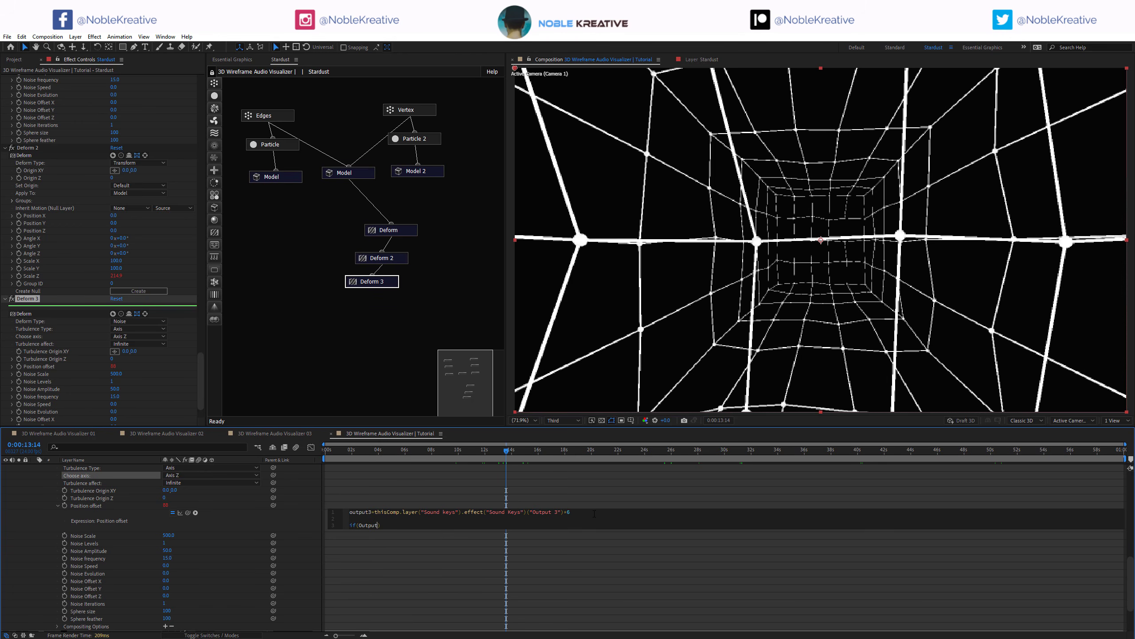
text(3)
text(=)
click(393, 581)
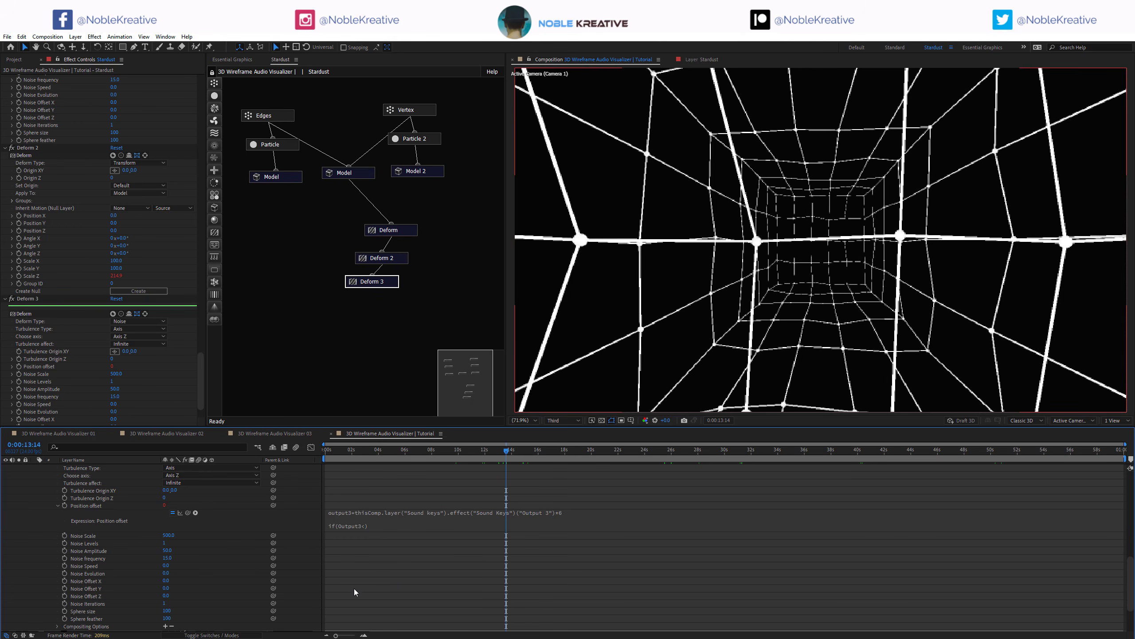
Step: Check the Output 3 value of the Sound Keys layer at 0:00:25:23
scroll(202, 578, down, 3)
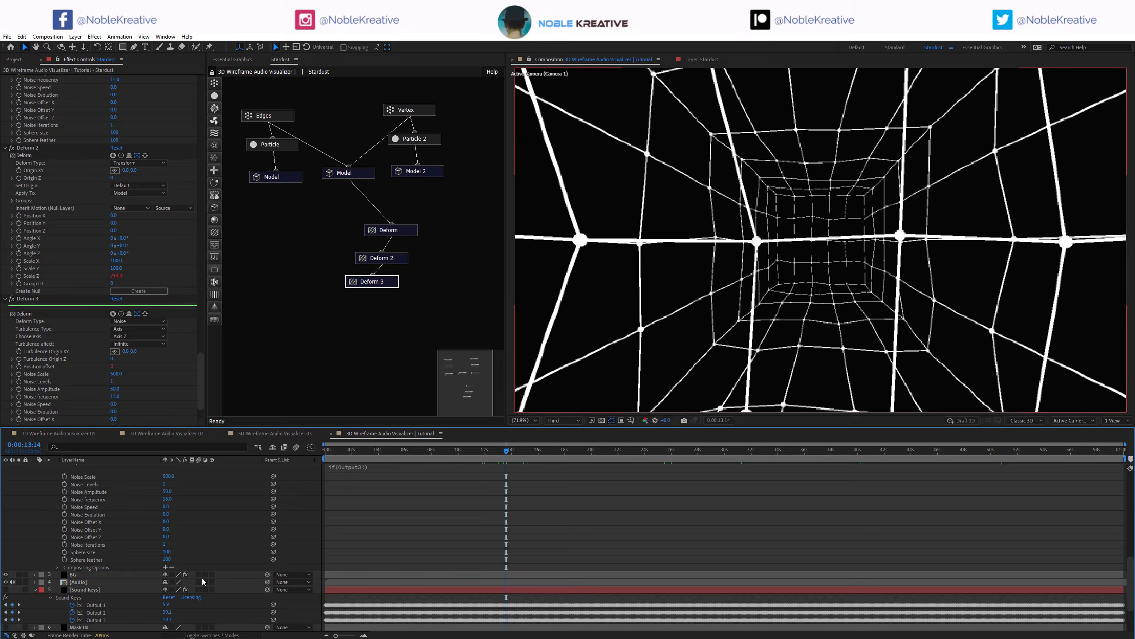
click(113, 619)
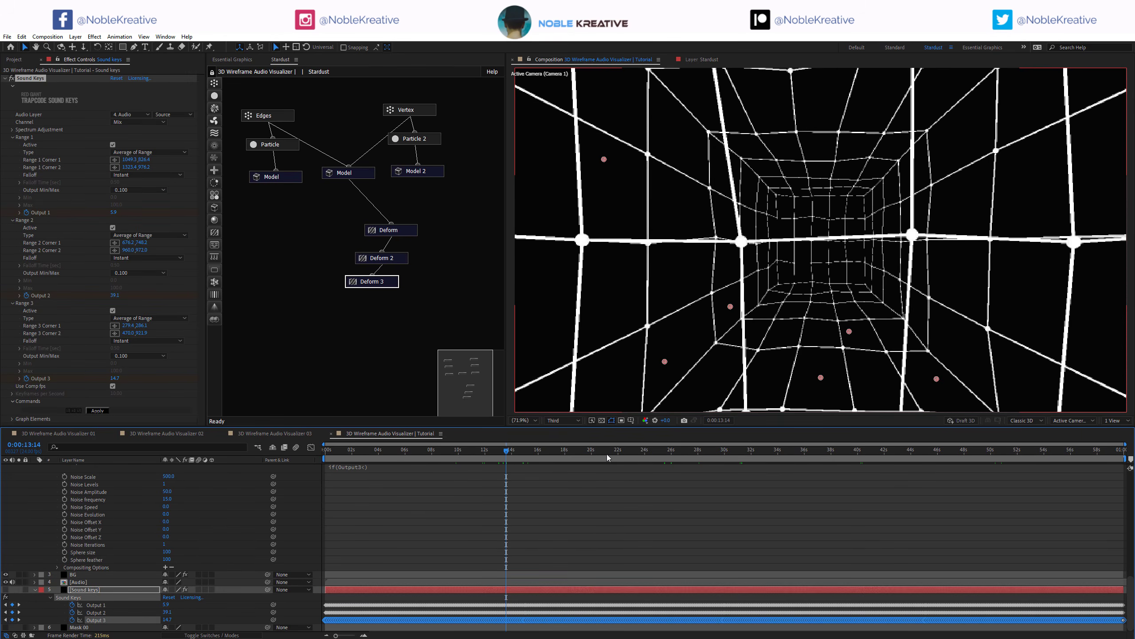
click(670, 451)
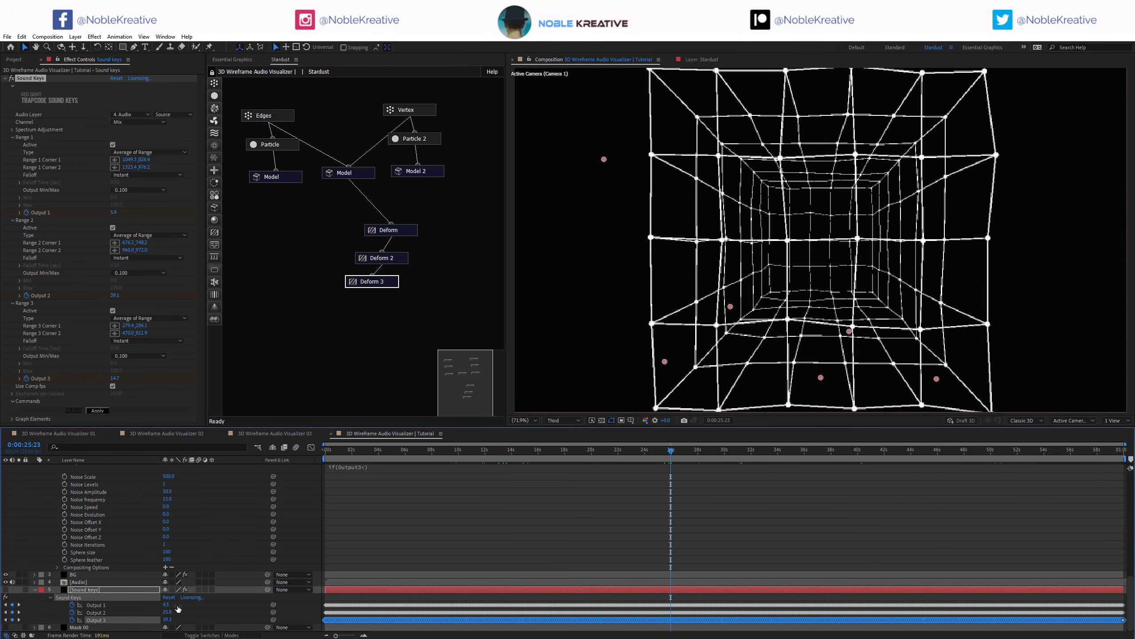
scroll(350, 503, up, 5)
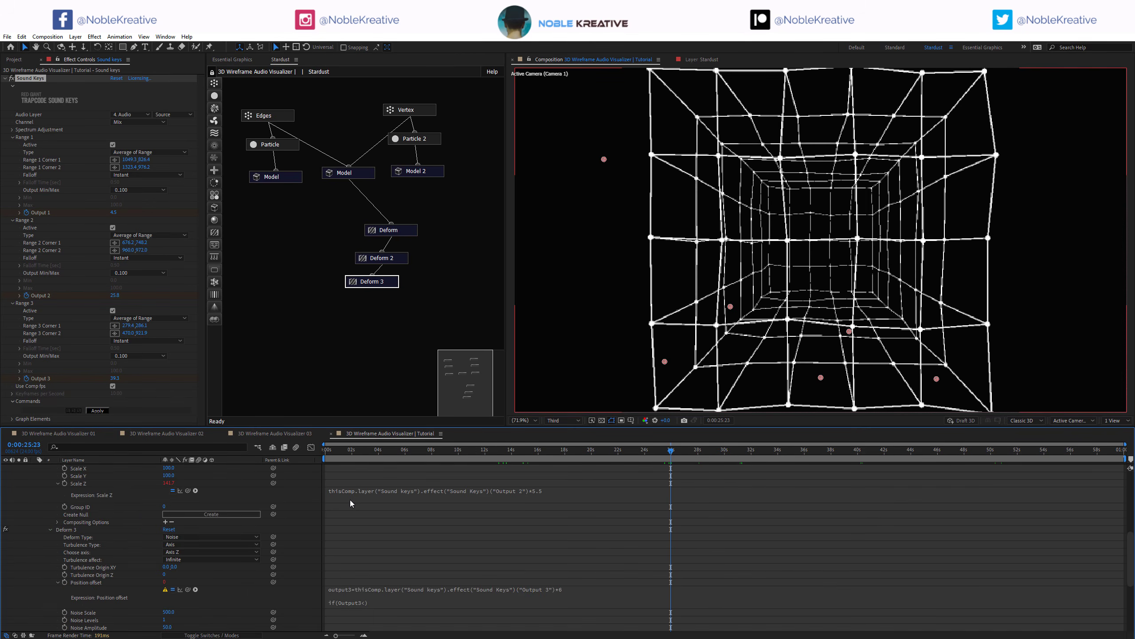
Step: Complete the condition as if(output3<40) 0 else output3*6 and remove the multiplier from the output3 variable line
click(365, 604)
click(385, 603)
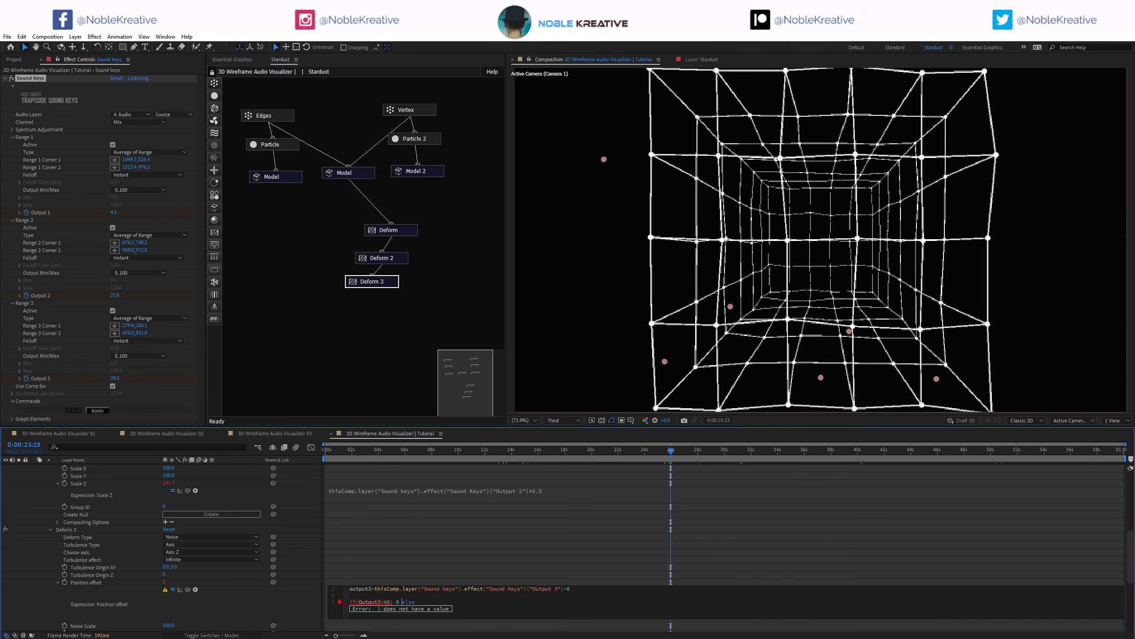
text(tpu)
key(Down)
key(Down)
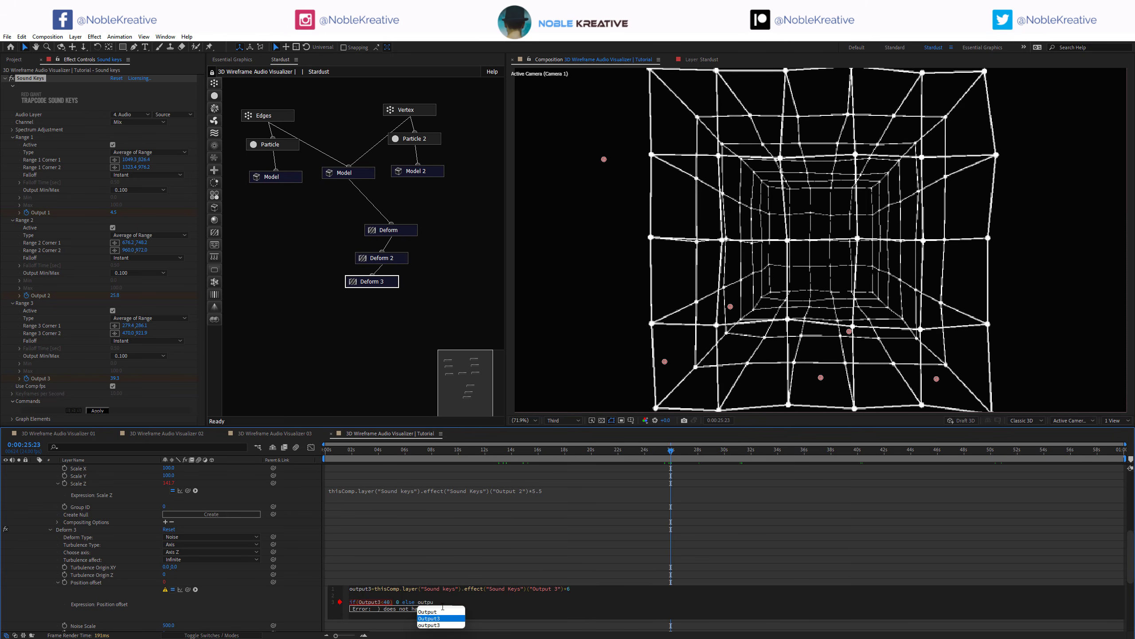
key(Return)
text(*)
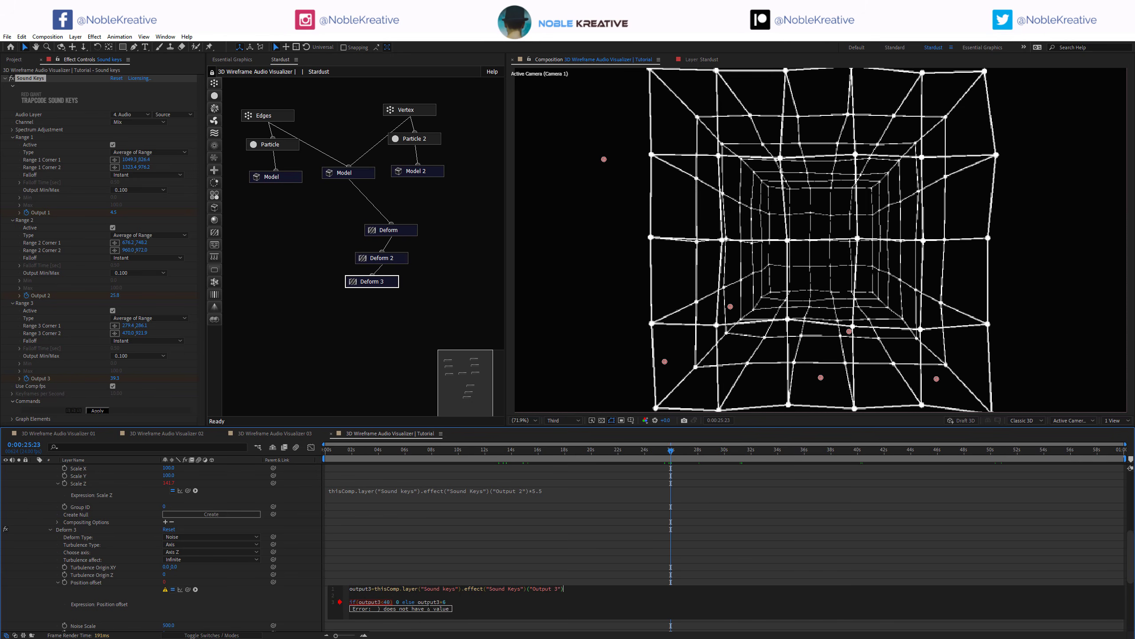
click(278, 601)
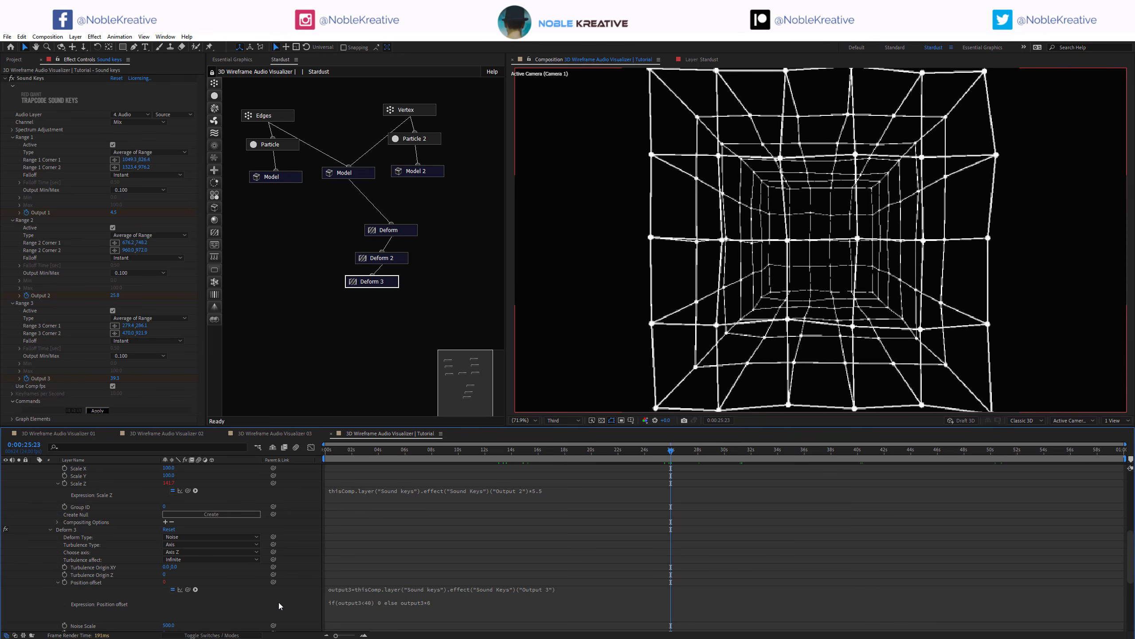
Step: Scrub through the animation to 0:00:40:07 and 0:00:27:02 to check the conditional distortion against the Sound Keys outputs
drag(671, 450, 473, 470)
drag(637, 449, 861, 454)
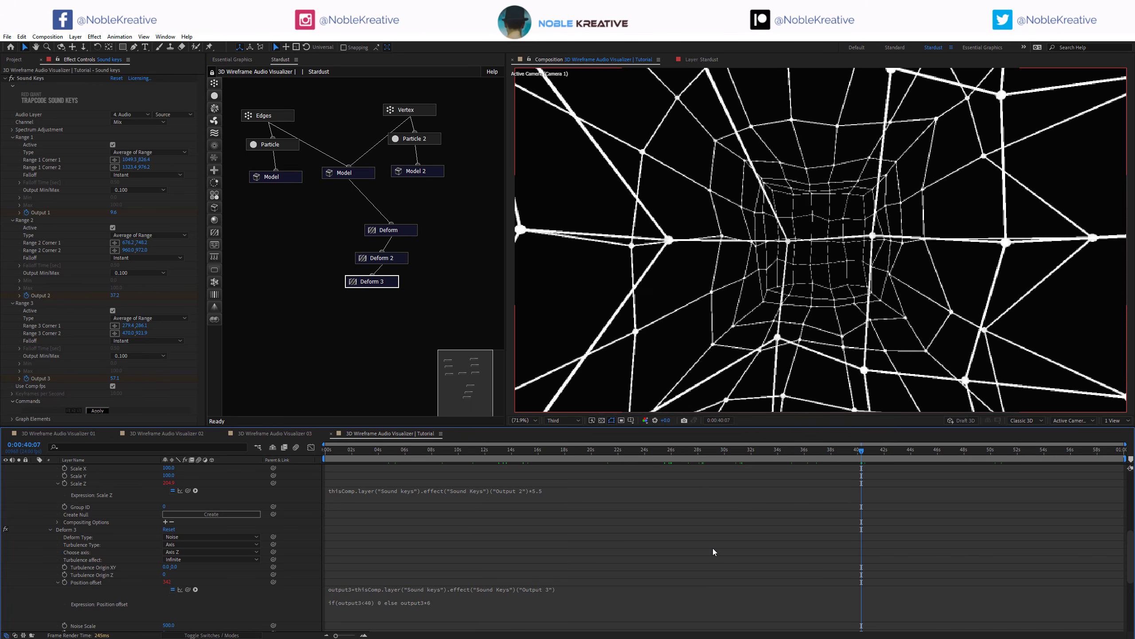
scroll(713, 549, down, 7)
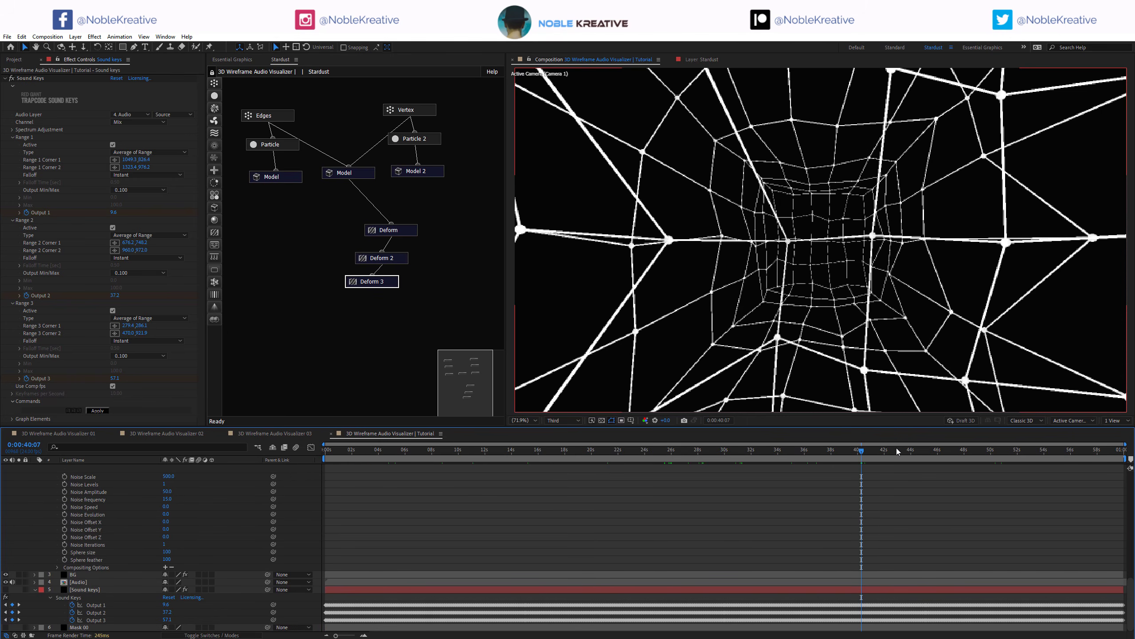
click(686, 451)
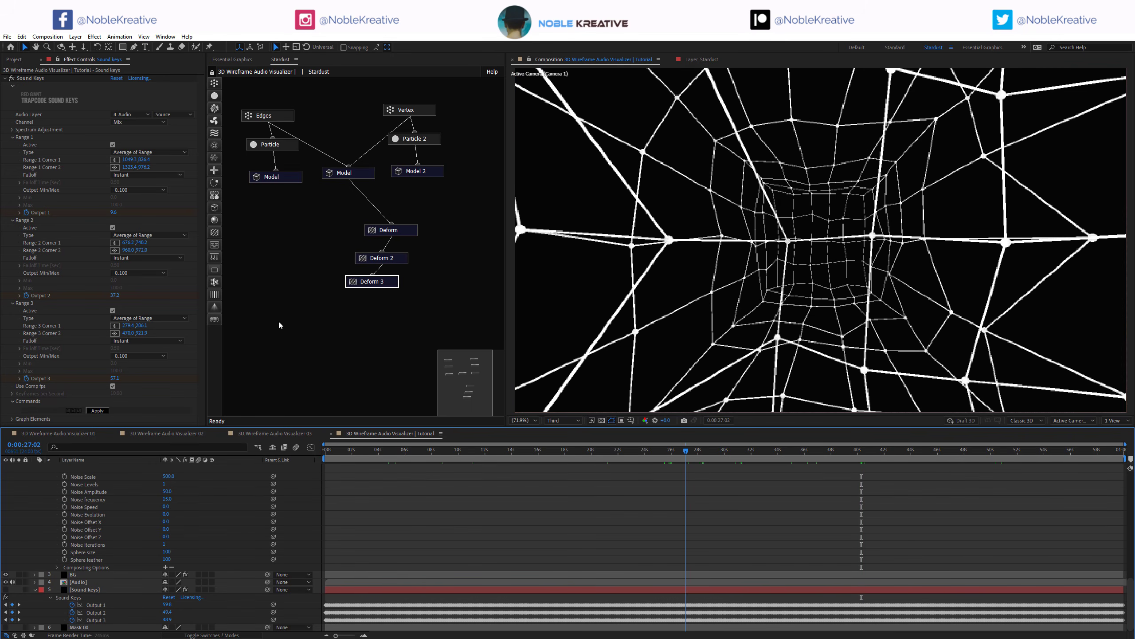
Step: Switch Deform 3's Choose axis to Axis Y and preview the distortion at 0:00:28:20 and 0:00:31:02
click(391, 288)
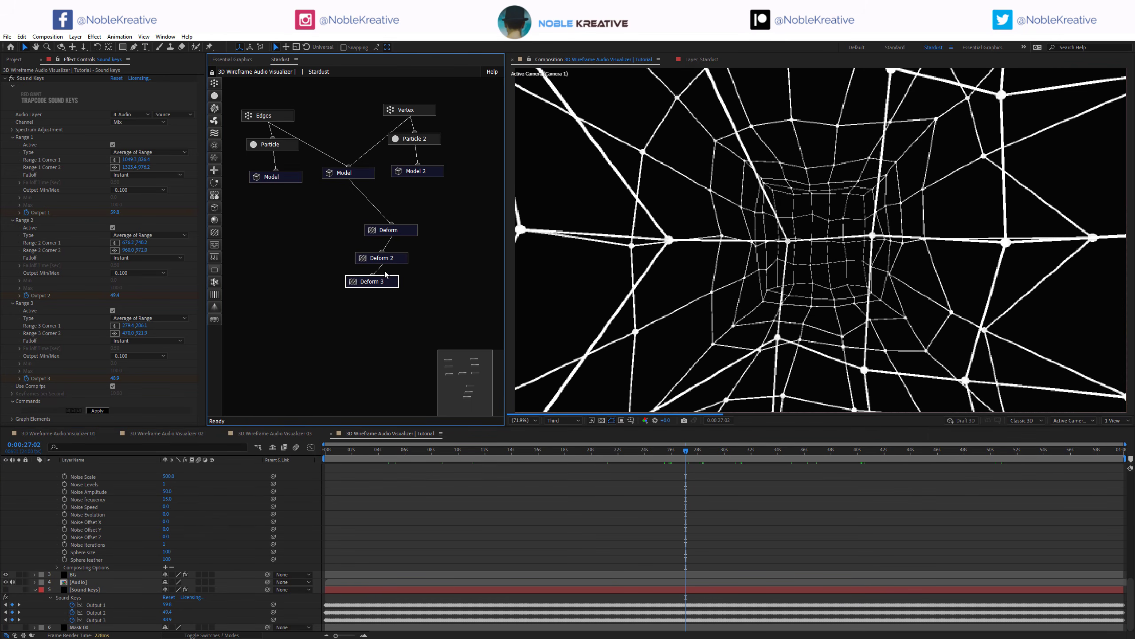
scroll(74, 365, down, 3)
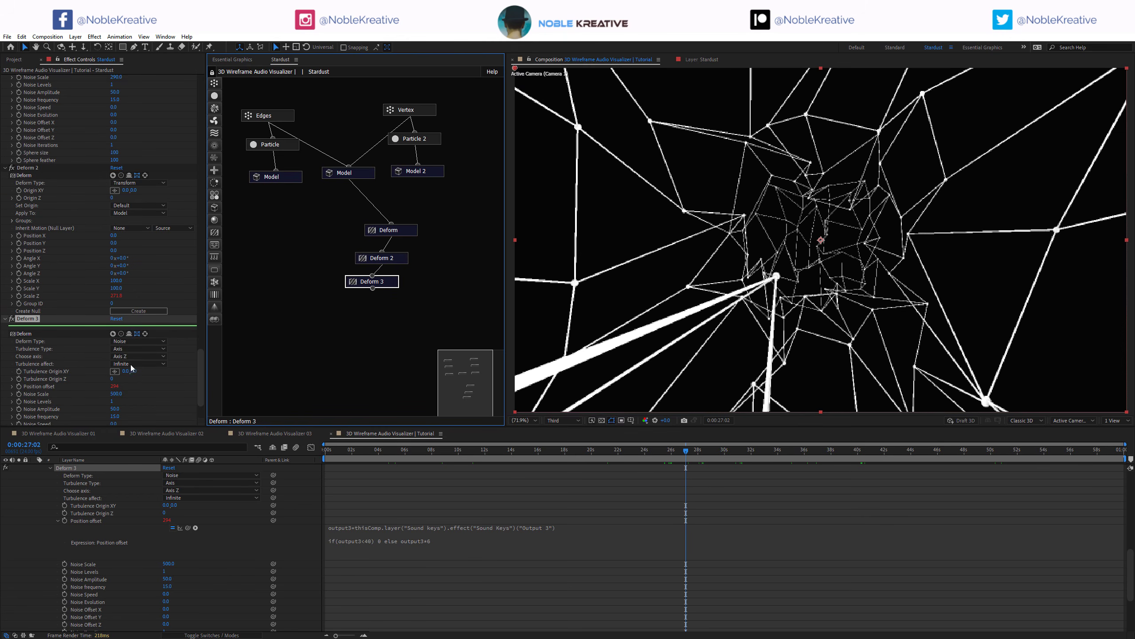
click(139, 356)
click(147, 376)
scroll(718, 528, up, 10)
drag(659, 452, 708, 458)
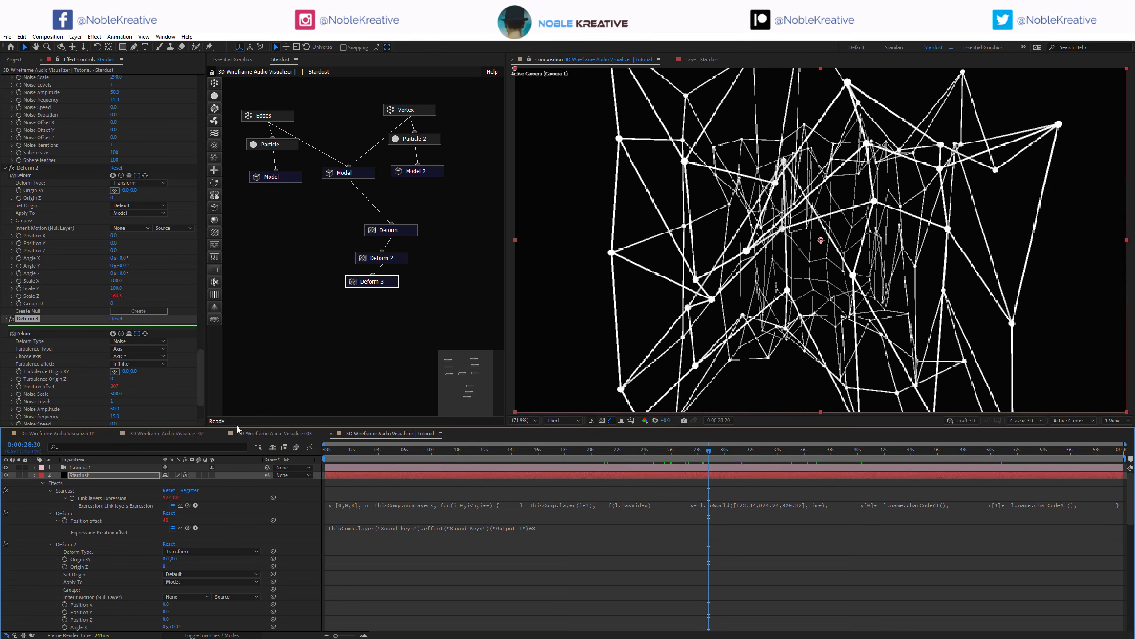
key(u)
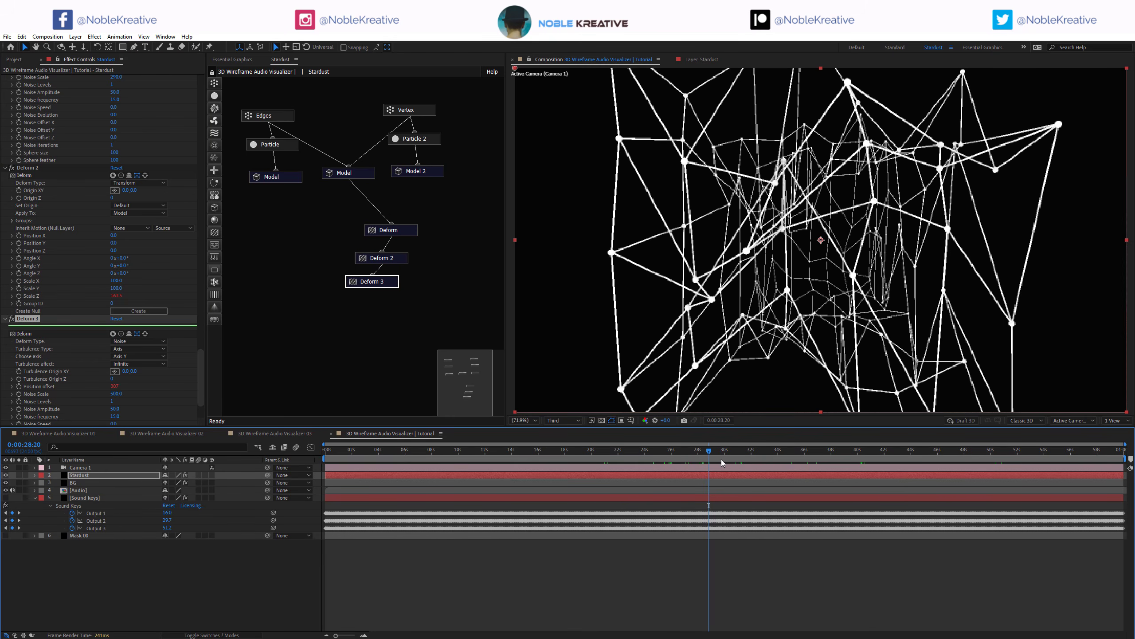
click(739, 452)
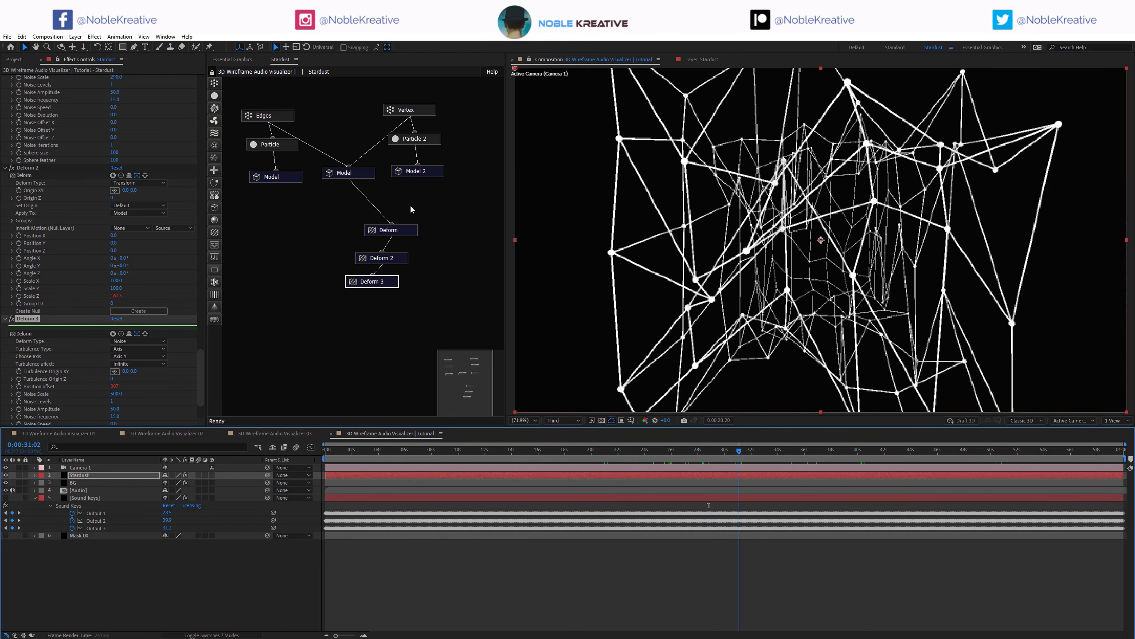
Step: Set the shared Model node's source to Text / Mask, with Mask 00 as Extrude Layer and Edge as Type
click(368, 178)
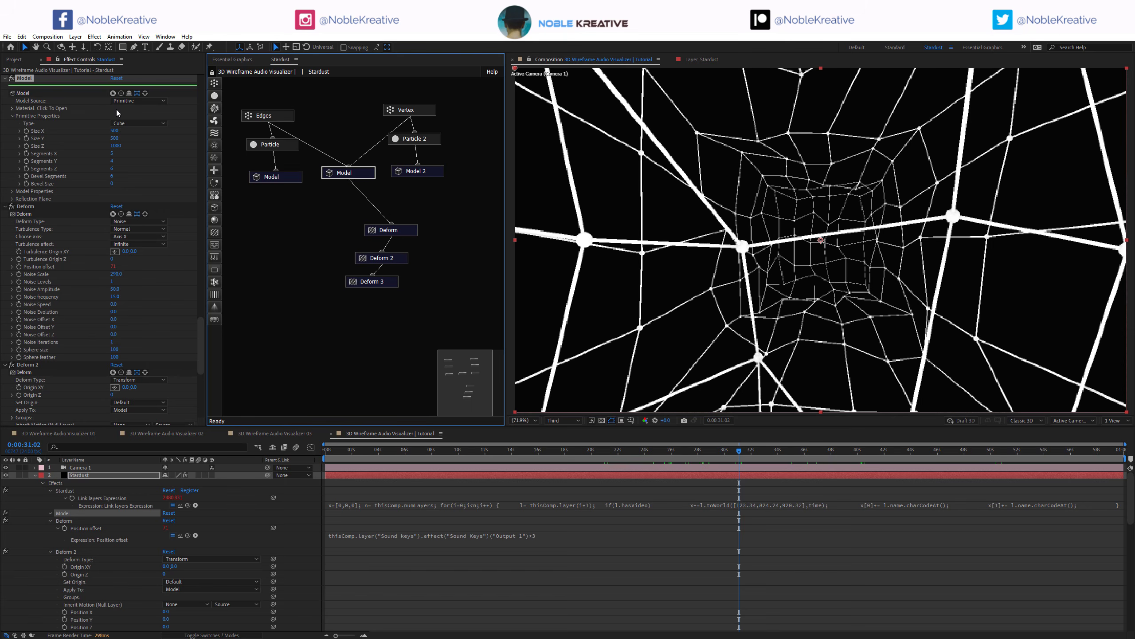
click(134, 100)
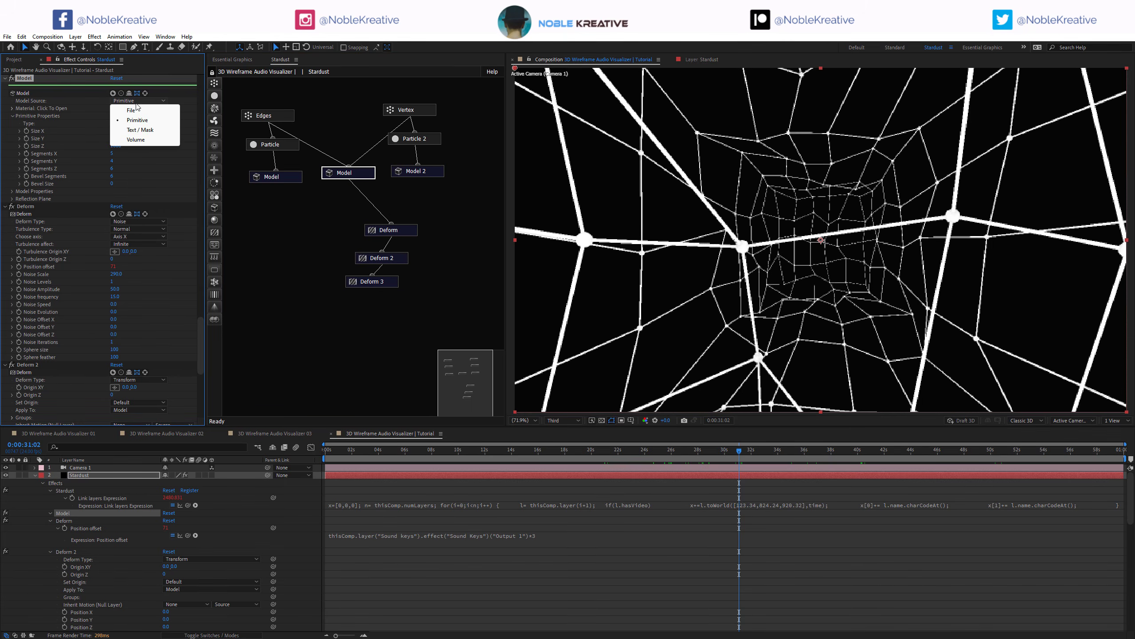
click(143, 130)
click(120, 124)
click(127, 182)
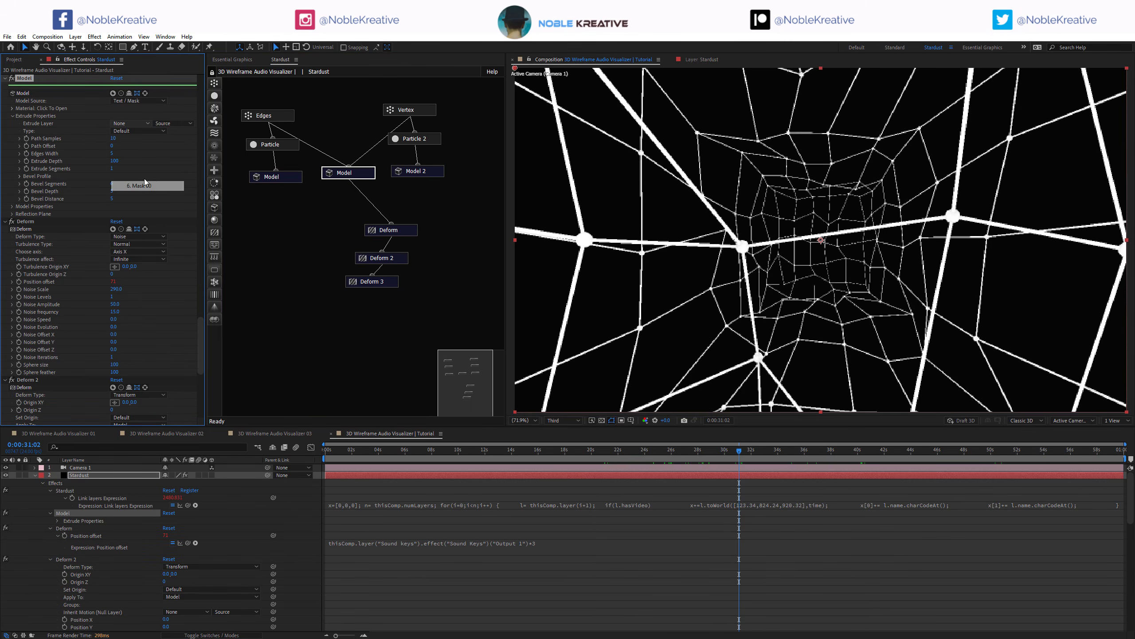
click(117, 129)
click(119, 124)
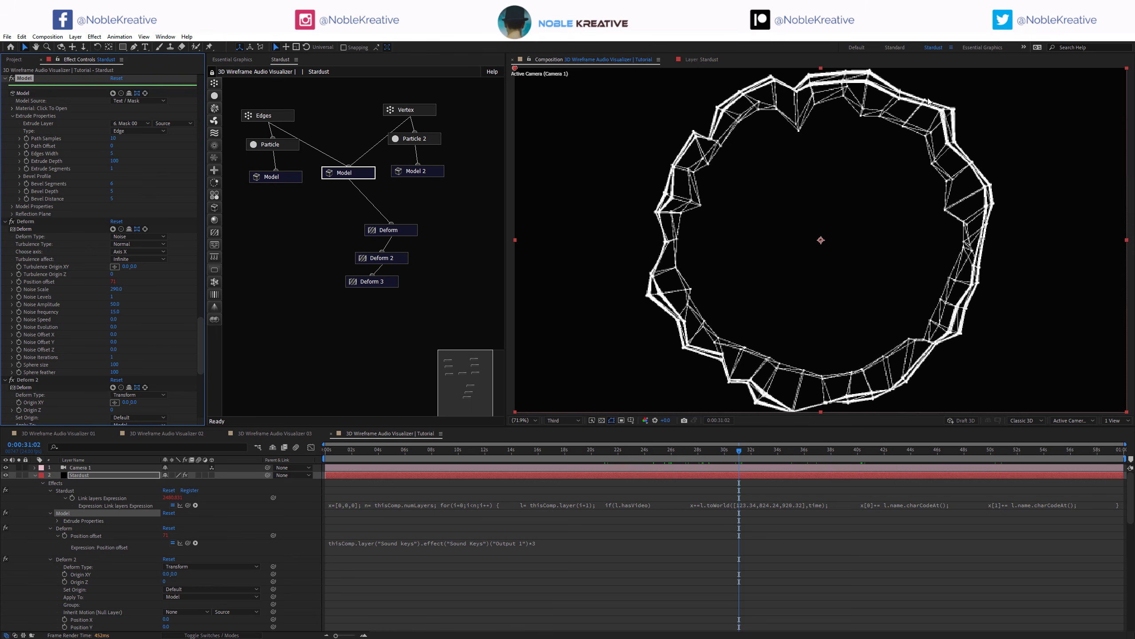
Step: Set the Model's Extrude Depth to 1000, Extrude Segments to 6 and Edges Width to 0
click(113, 161)
text(1000)
click(112, 169)
key(Return)
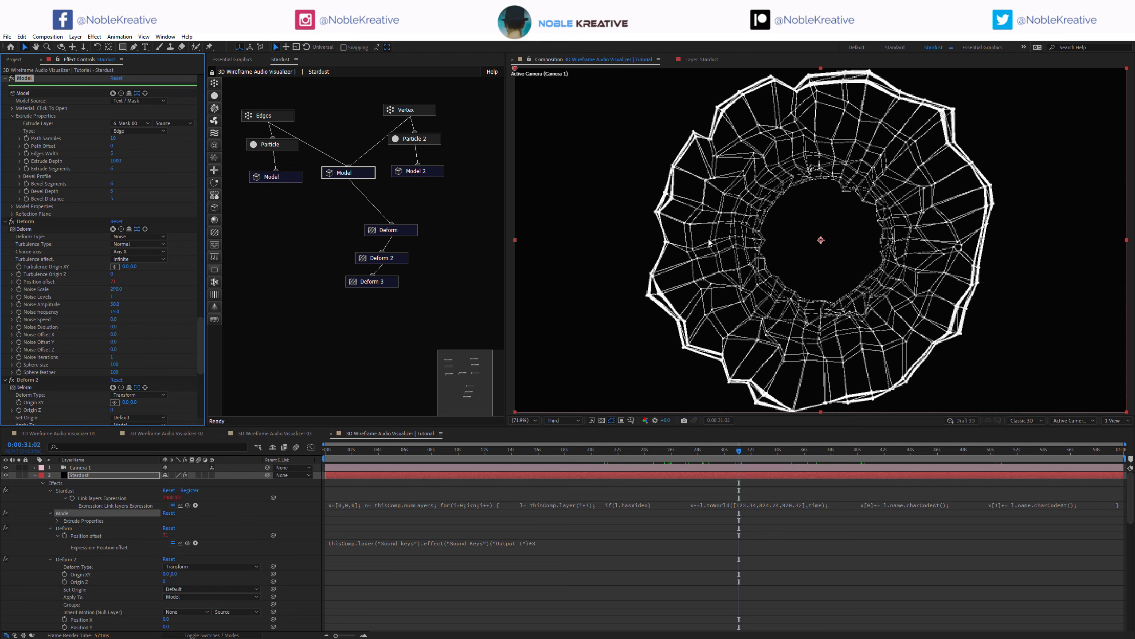
click(112, 154)
key(Return)
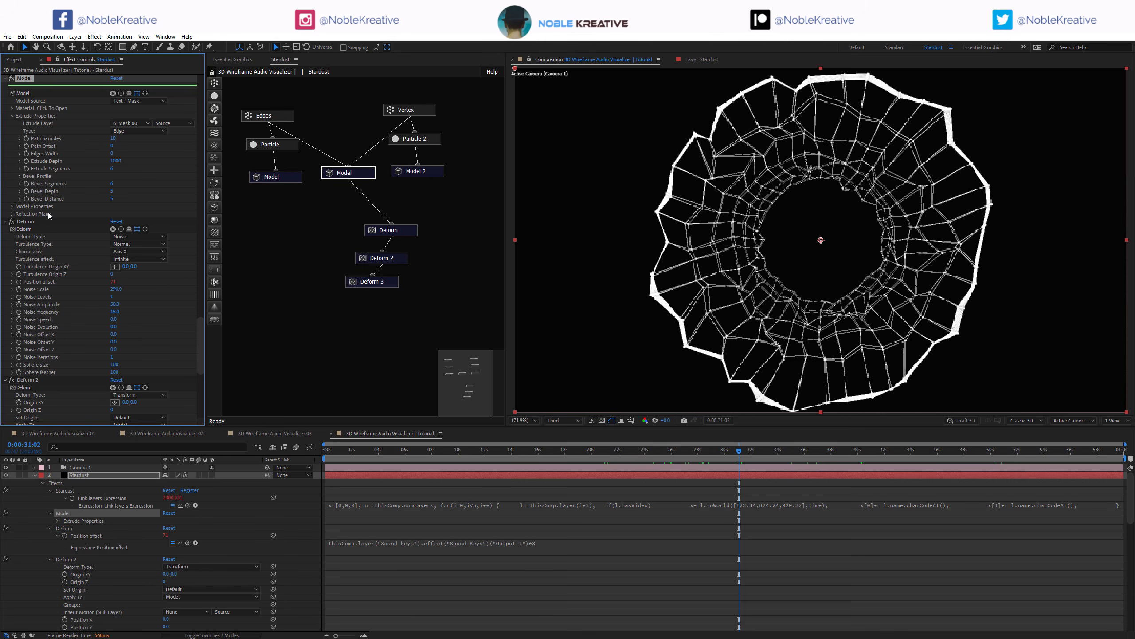
Step: Set the Model's Bevel Depth and Bevel Distance to 0, and play back the circular tunnel up to 0:00:21:02
click(112, 192)
text(0)
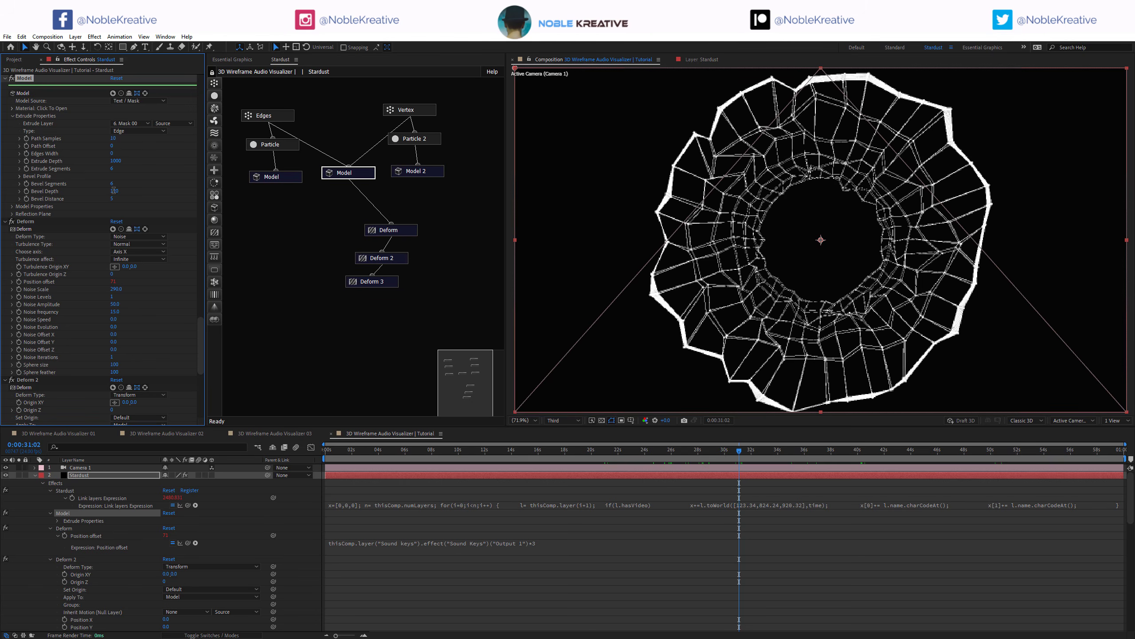
click(114, 200)
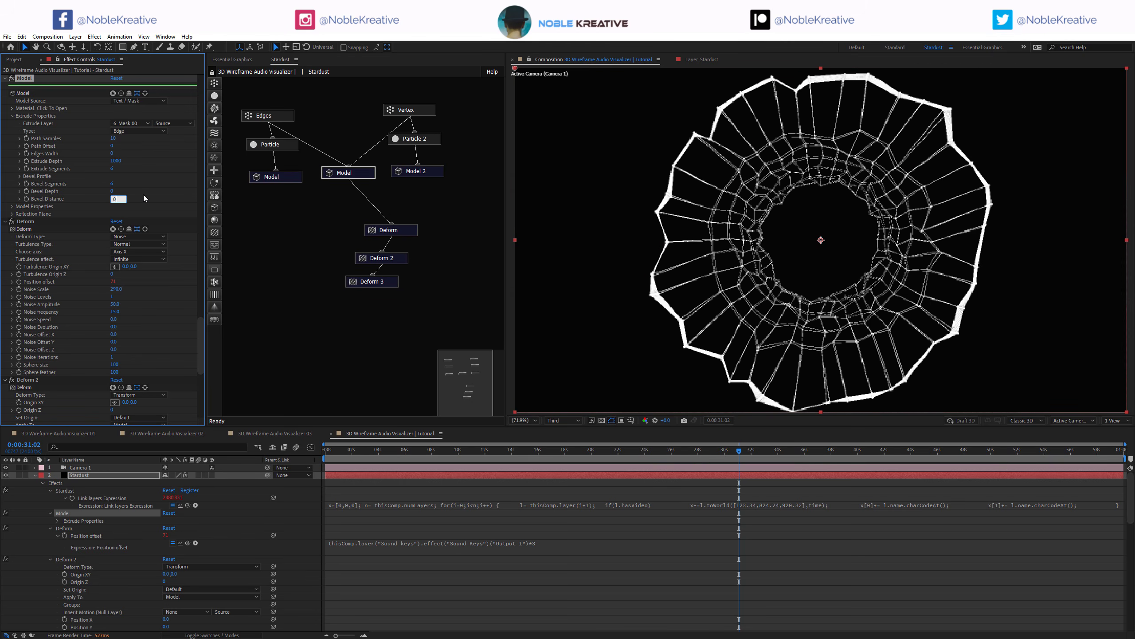
text(0)
key(Return)
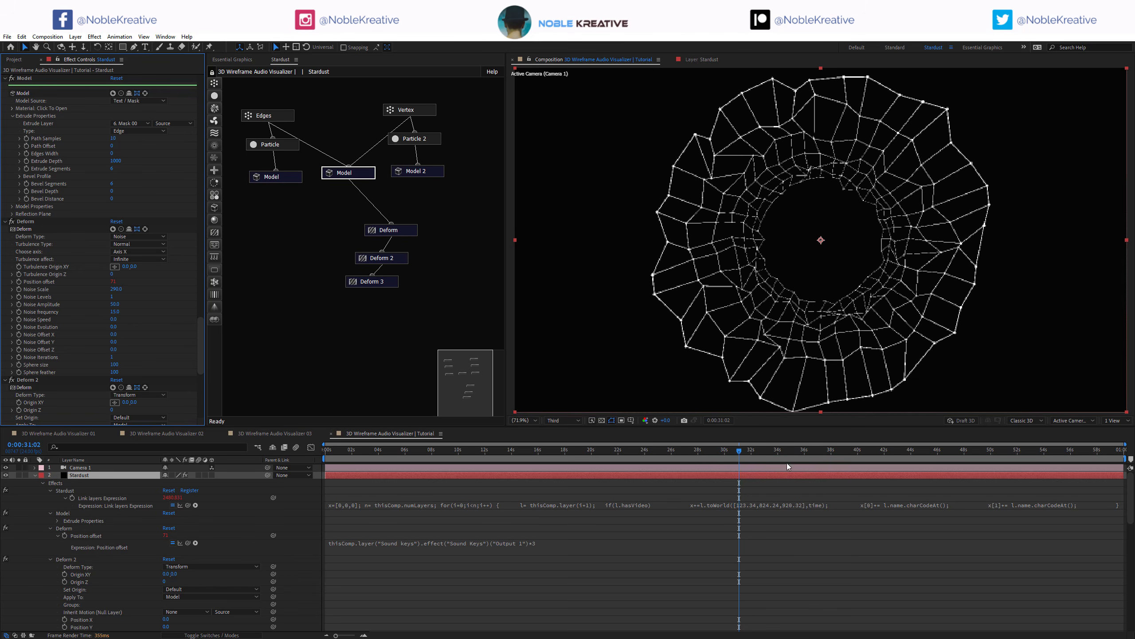
click(35, 476)
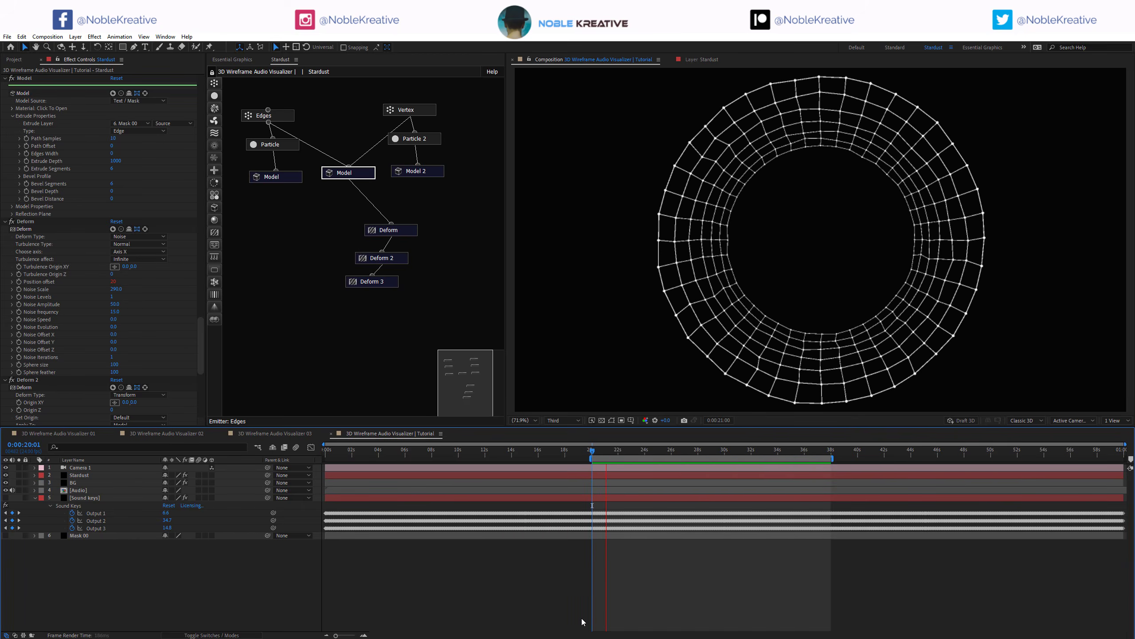
key(space)
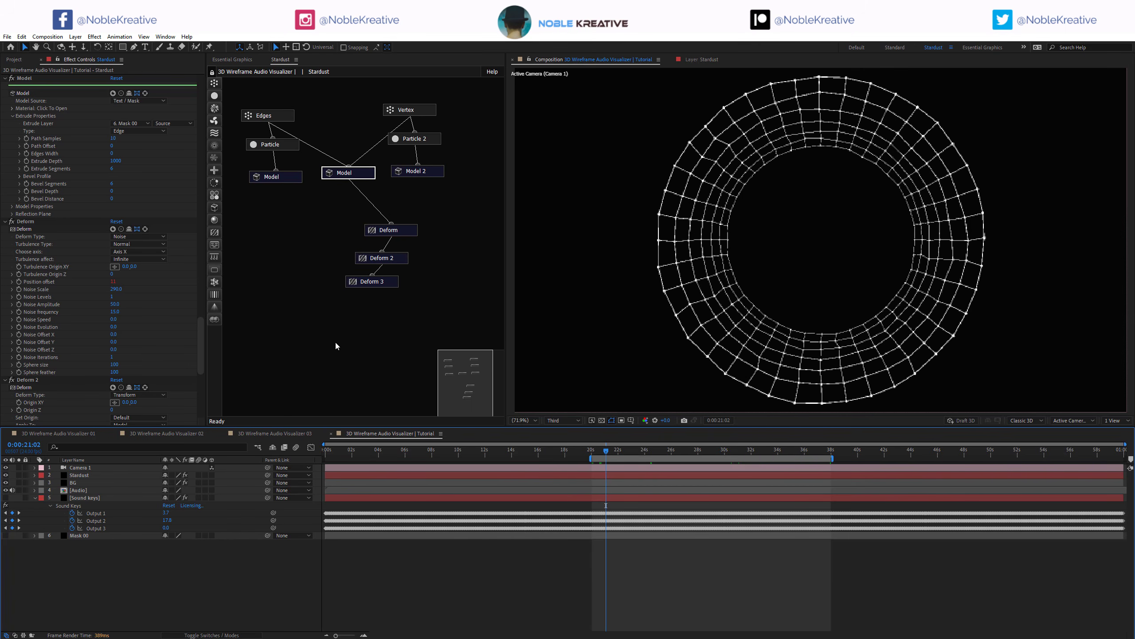
Step: Add an unconnected Replica node and set its Replicates to 10 and Offset Z to 1000
drag(215, 160, 287, 229)
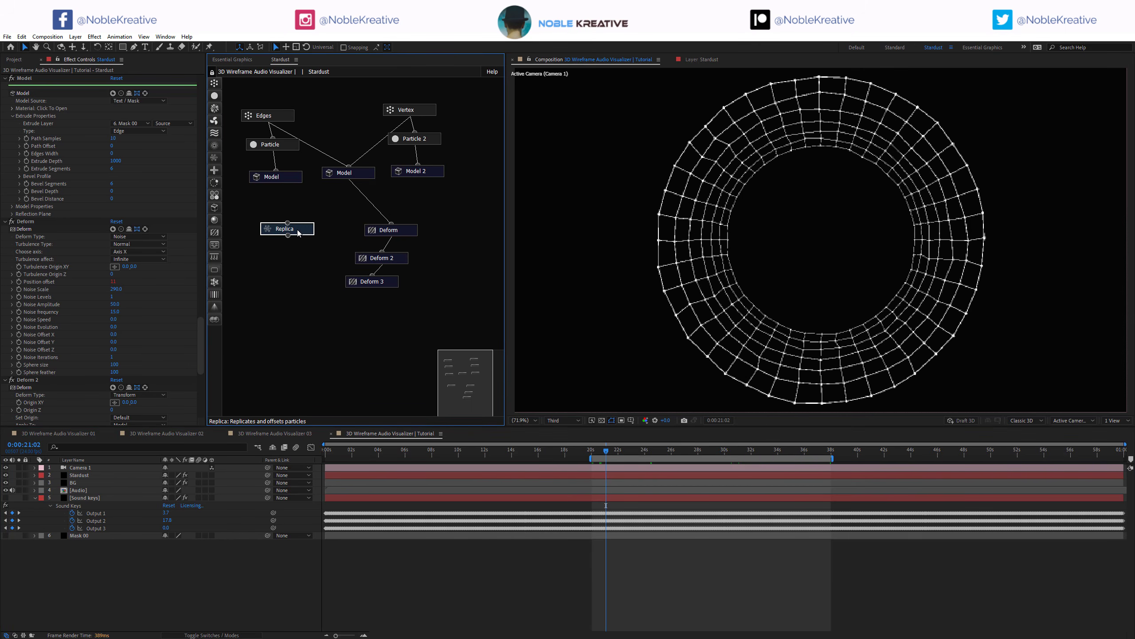
scroll(52, 330, down, 6)
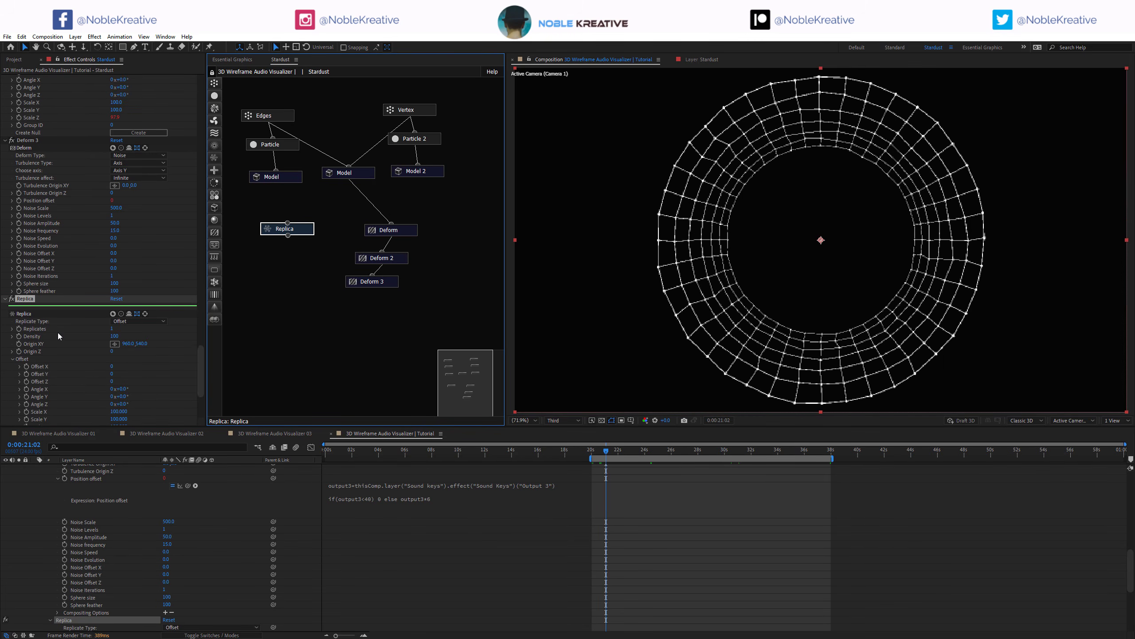
scroll(112, 288, down, 1)
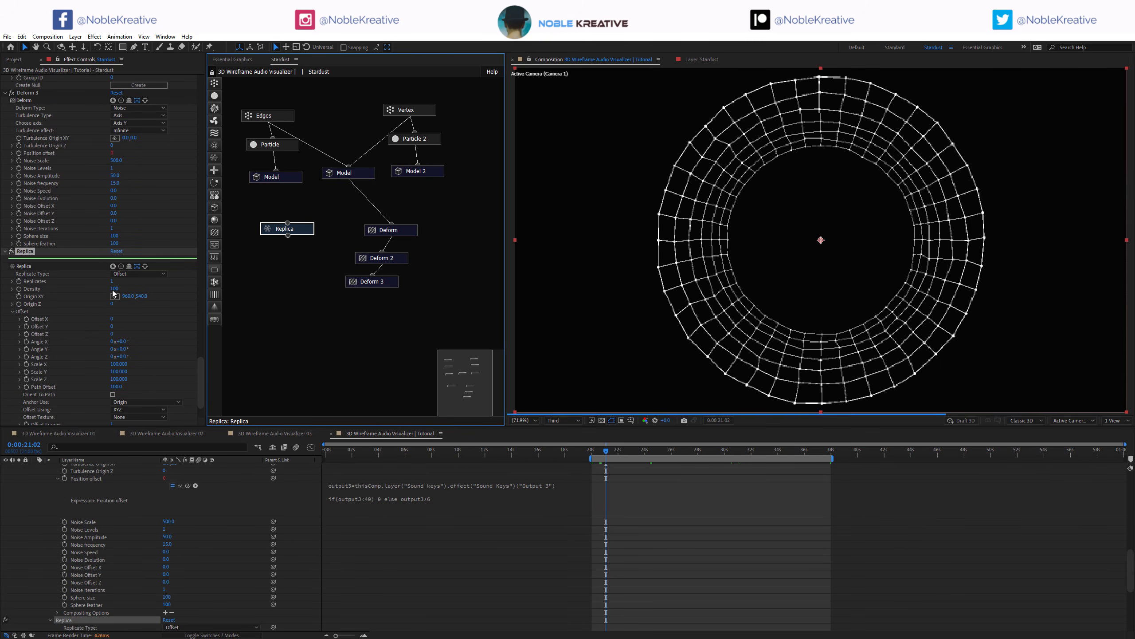
click(112, 282)
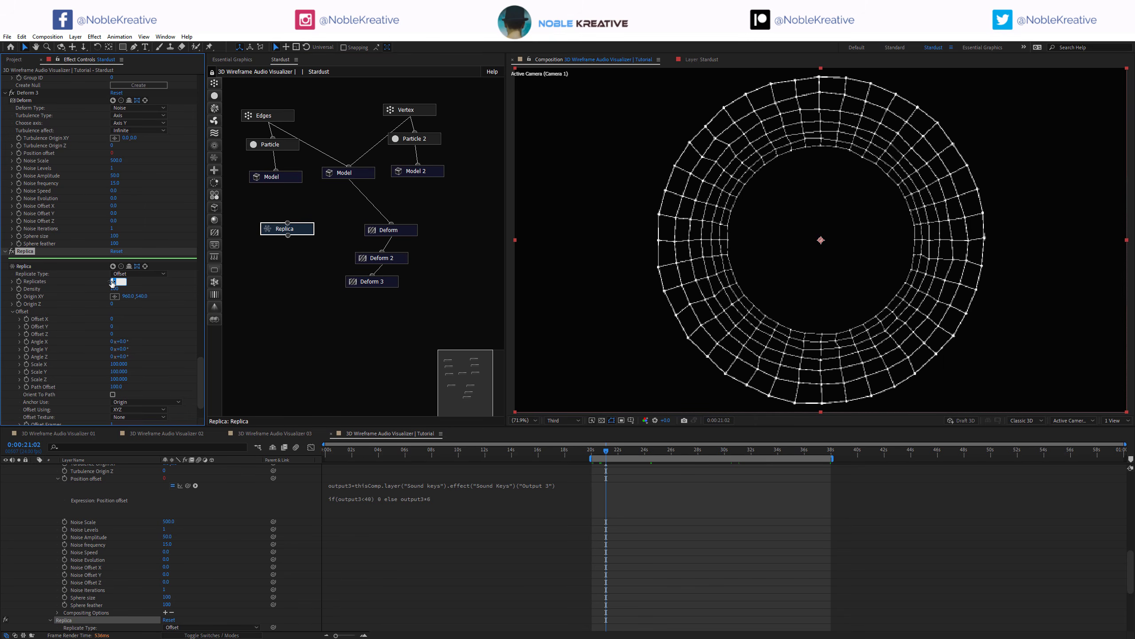
key(Return)
click(112, 334)
key(Return)
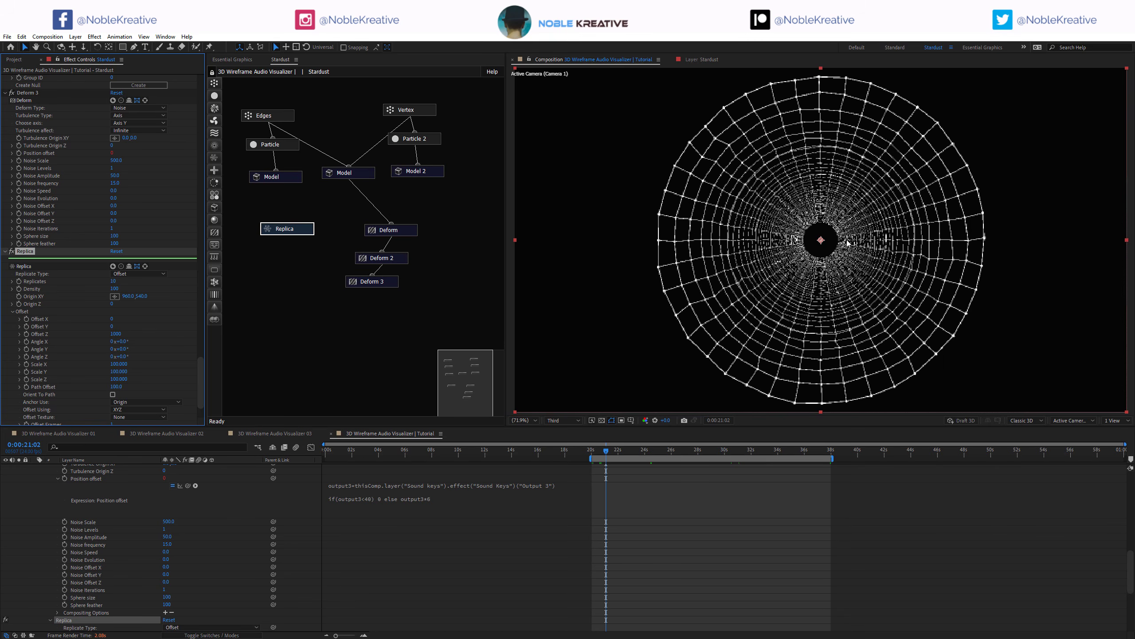
Step: Set the preview resolution to Half and switch the composition to the Top view
click(570, 421)
click(567, 450)
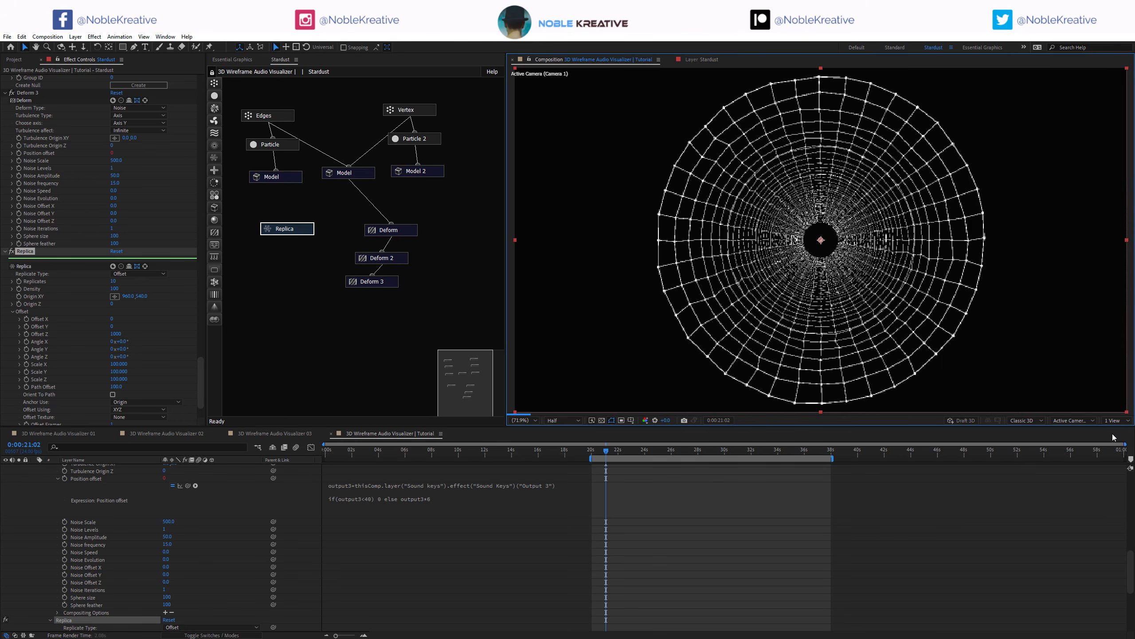
click(1087, 421)
click(1077, 484)
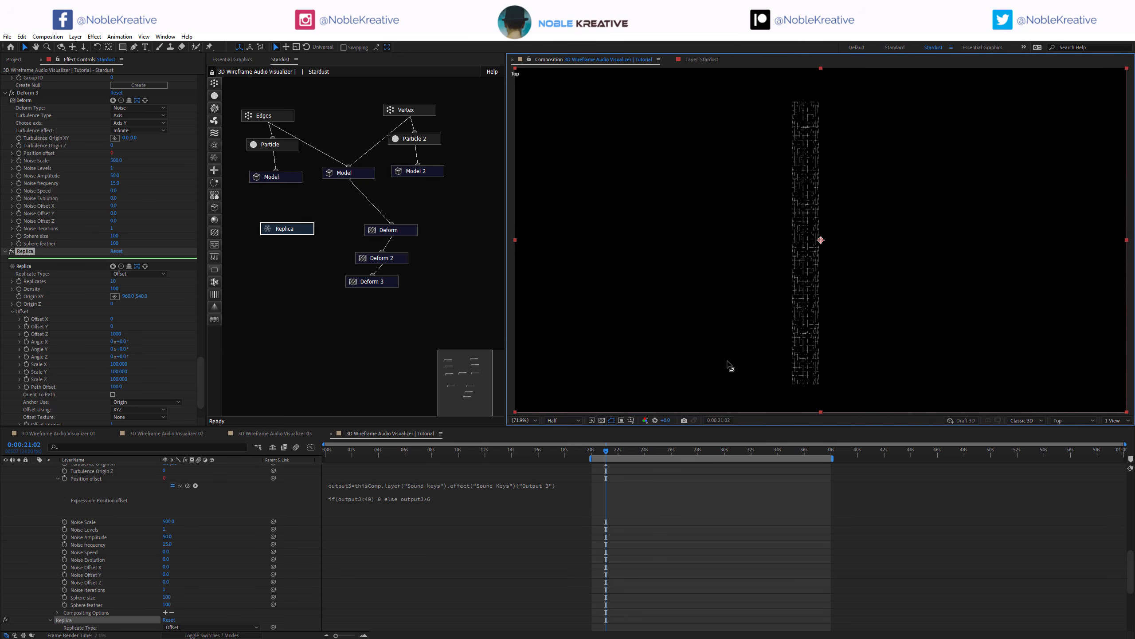
Step: Enable keyframing for Camera 1's Point of Interest and Position at 0:00:21:02
scroll(646, 495, up, 10)
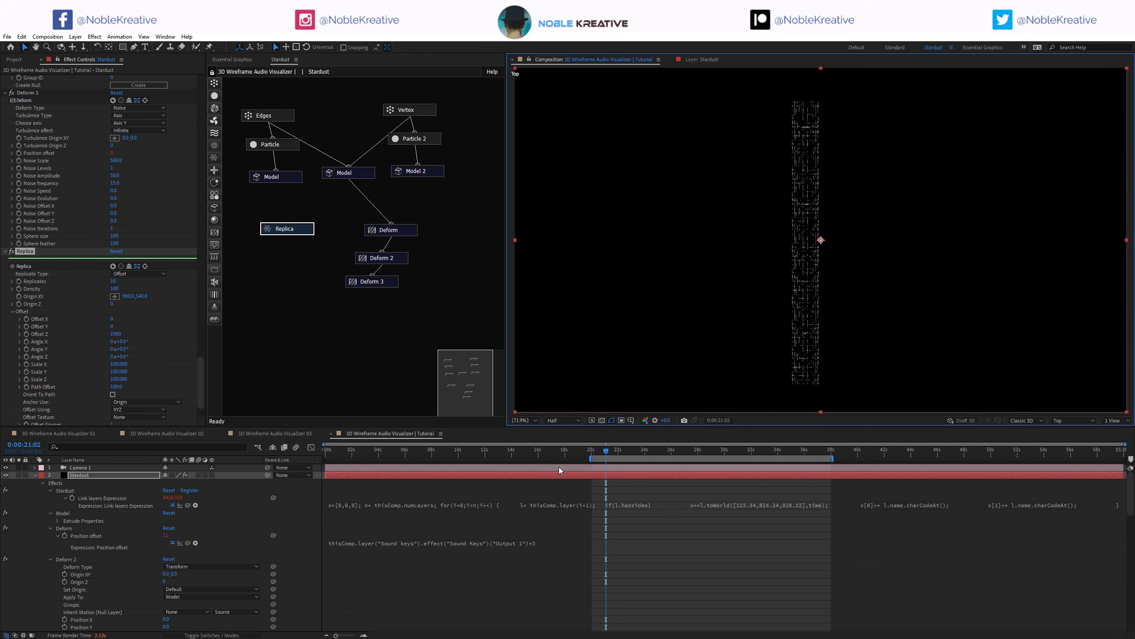
click(559, 467)
drag(806, 383, 810, 337)
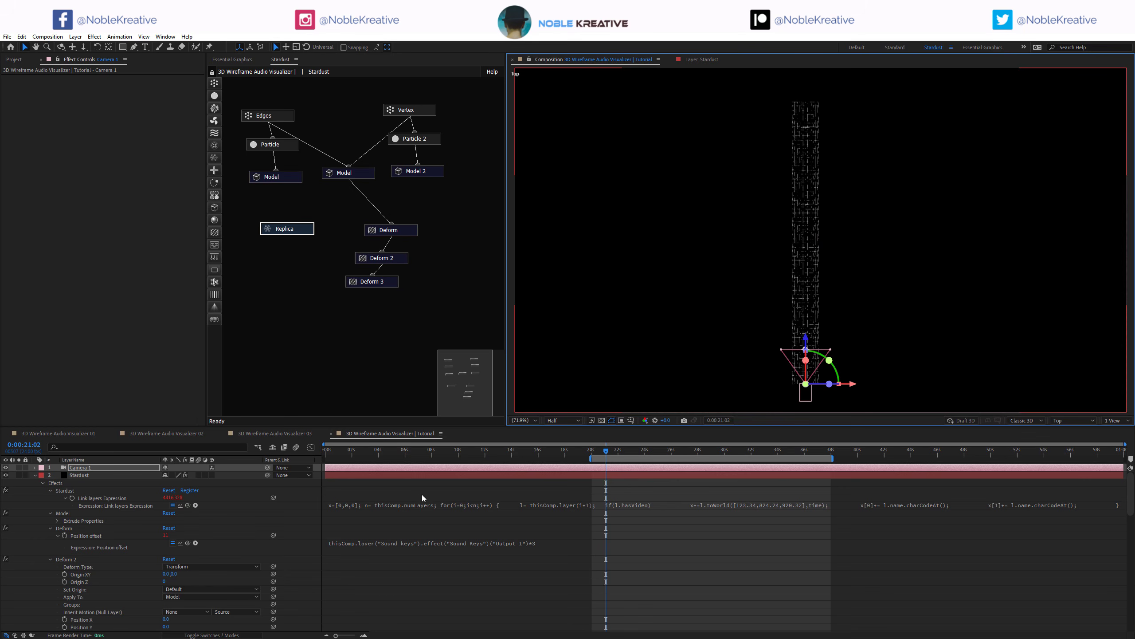
click(35, 467)
click(42, 475)
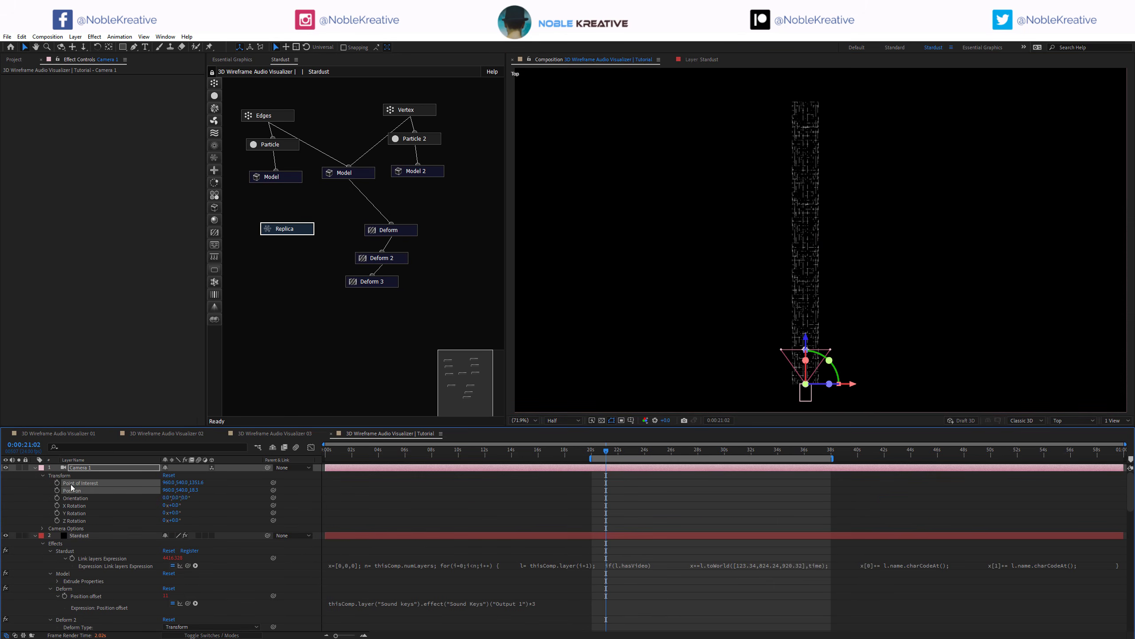
Step: Move Camera 1 forward to near the tunnel's far end at 0:00:59:23, and shift its first keyframes to the timeline start
click(1121, 452)
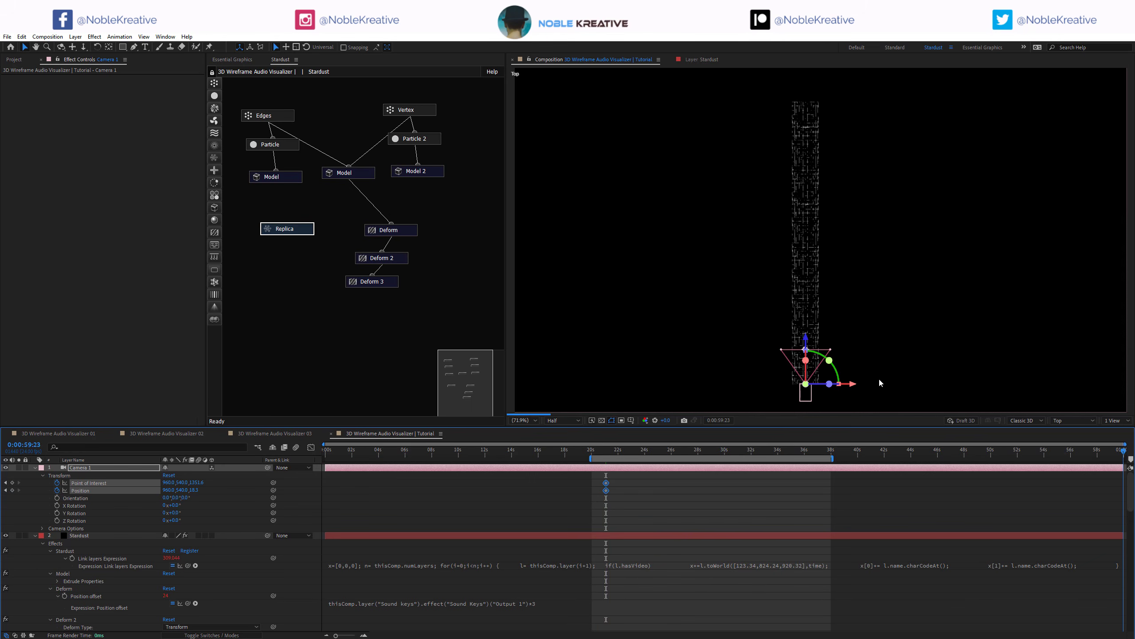
drag(805, 349, 805, 315)
drag(811, 147, 810, 193)
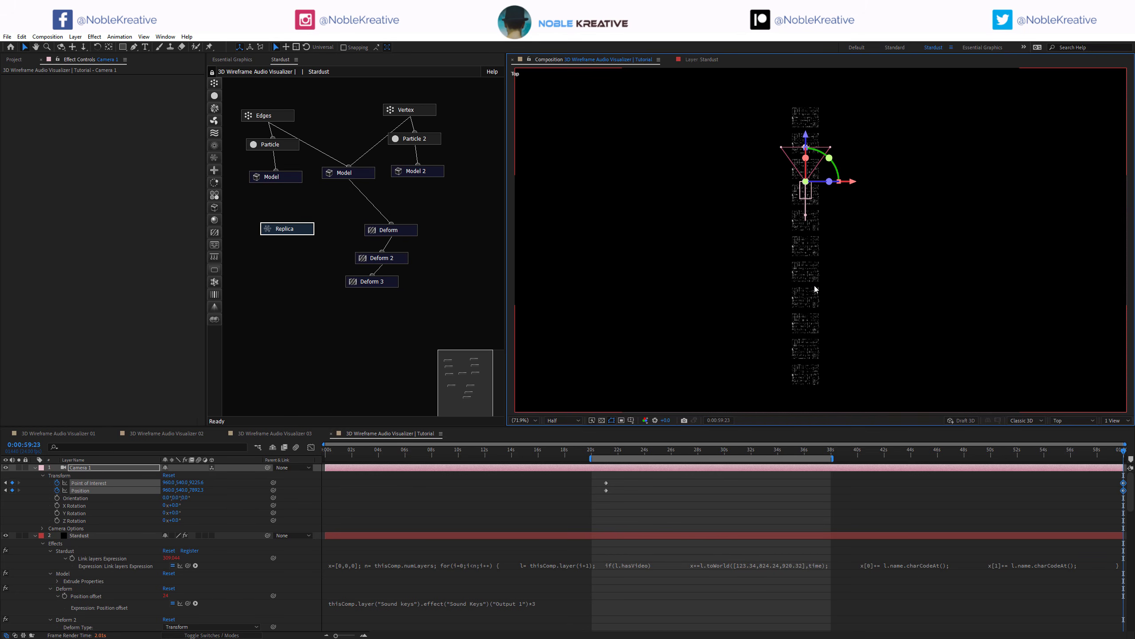
drag(620, 479, 333, 496)
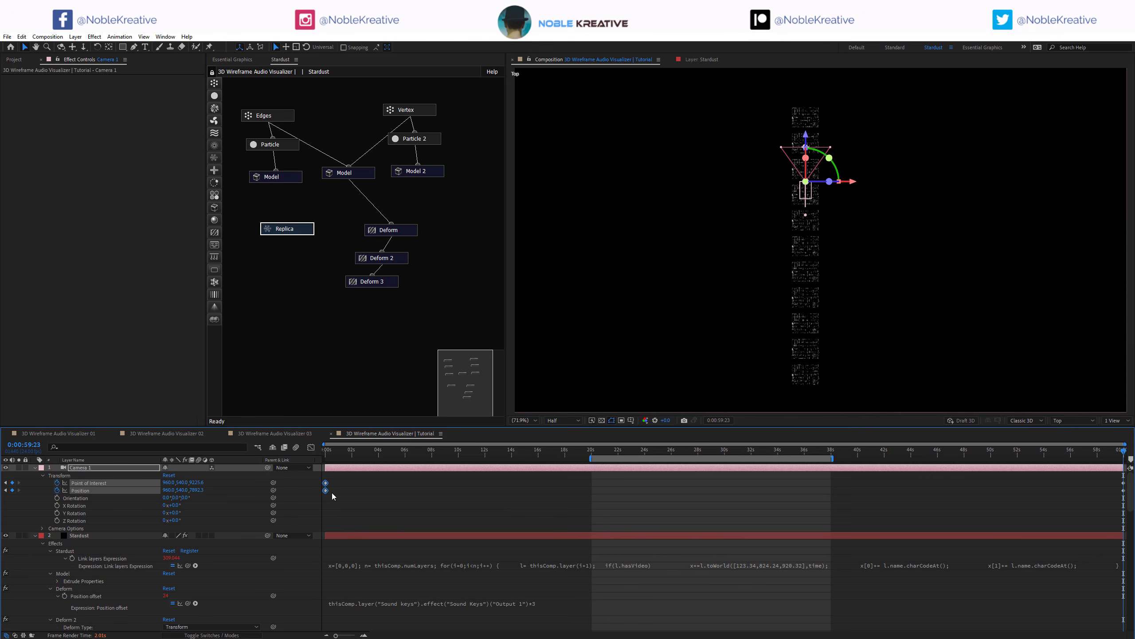
Step: Return to the Active Camera view and play back the camera flight through the tunnel
click(1073, 420)
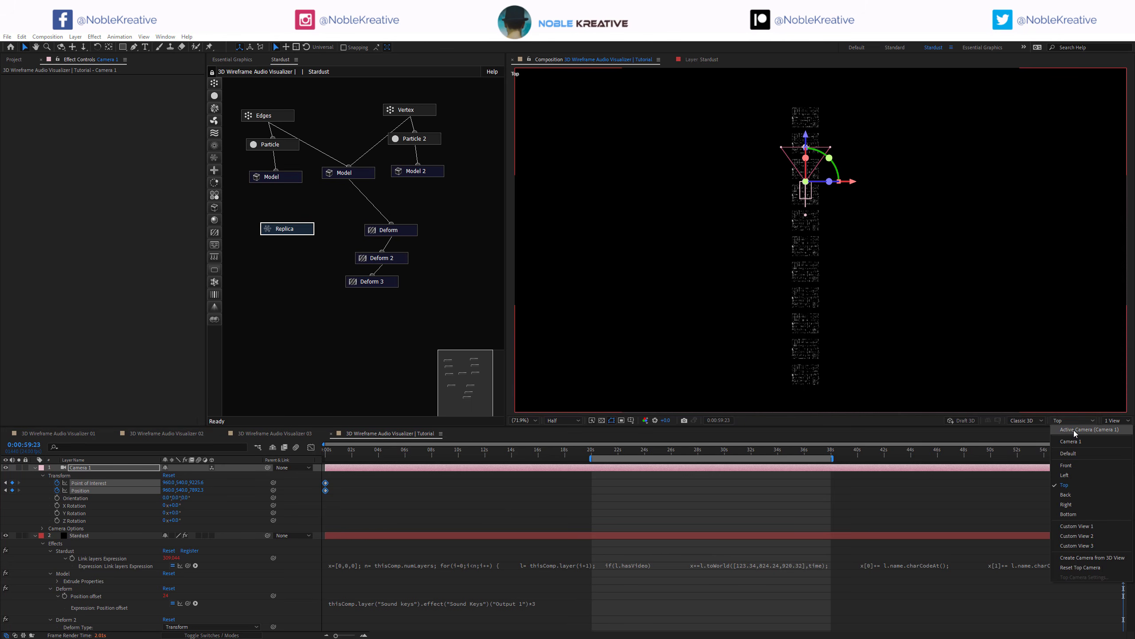
click(1073, 443)
click(737, 452)
click(660, 453)
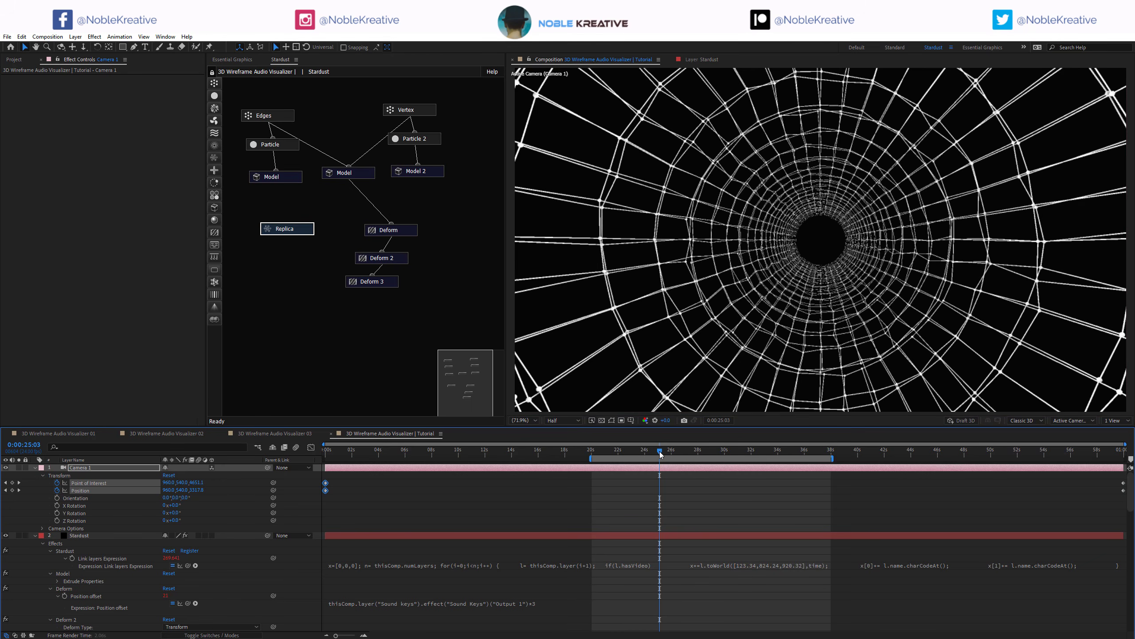
key(space)
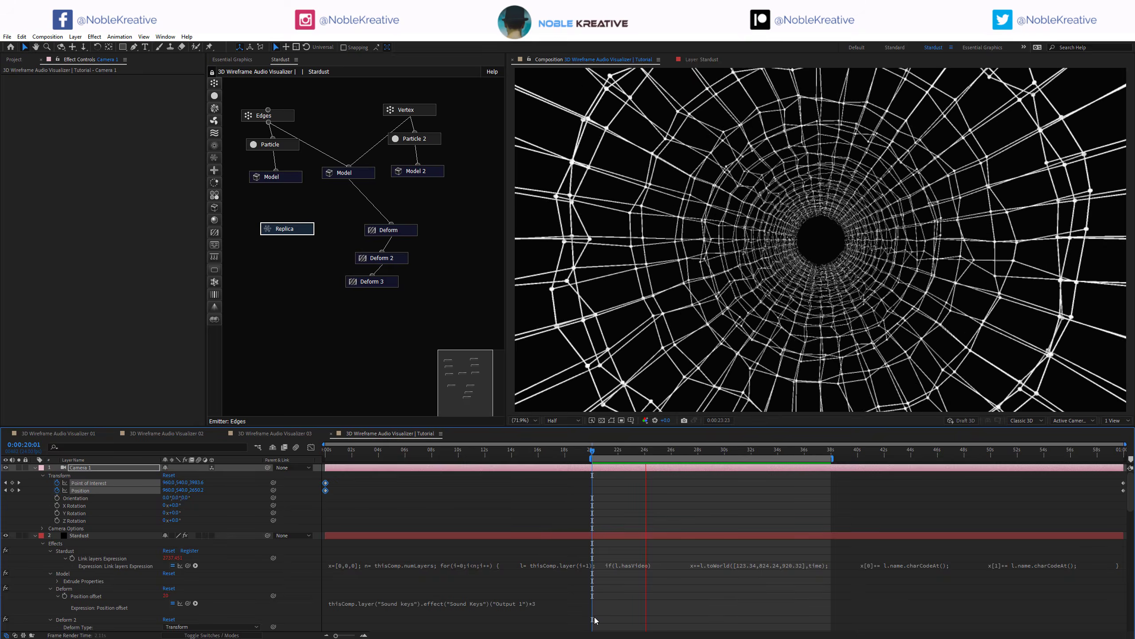
key(space)
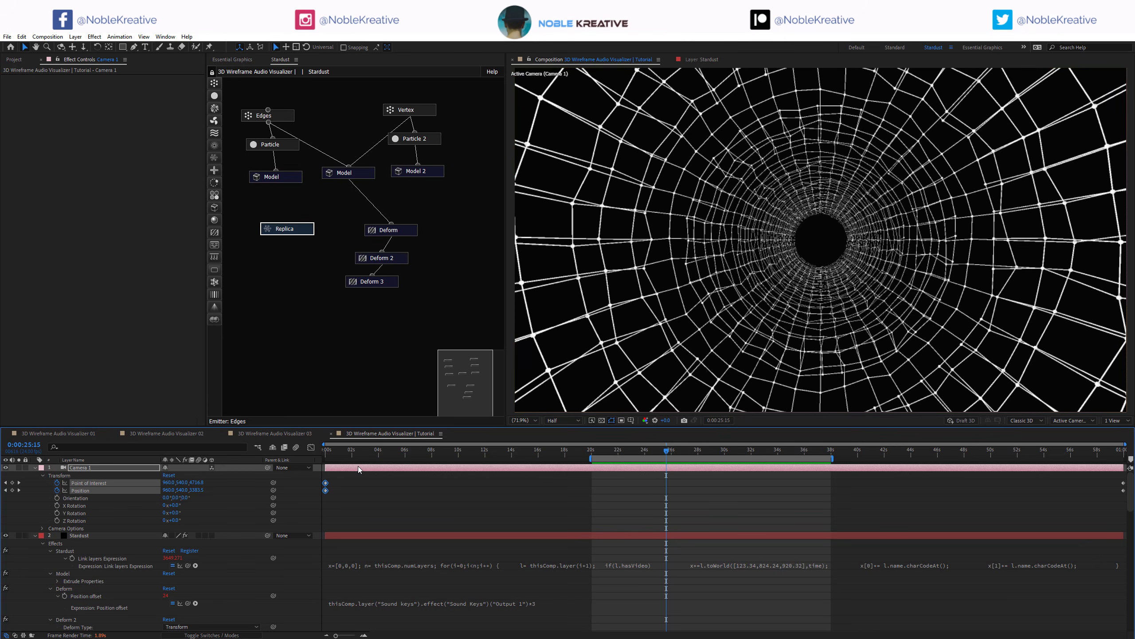
Step: Try different Angle Z offsets on the Replica at 0:00:28:17, including 0°, and settle on 60°
click(293, 231)
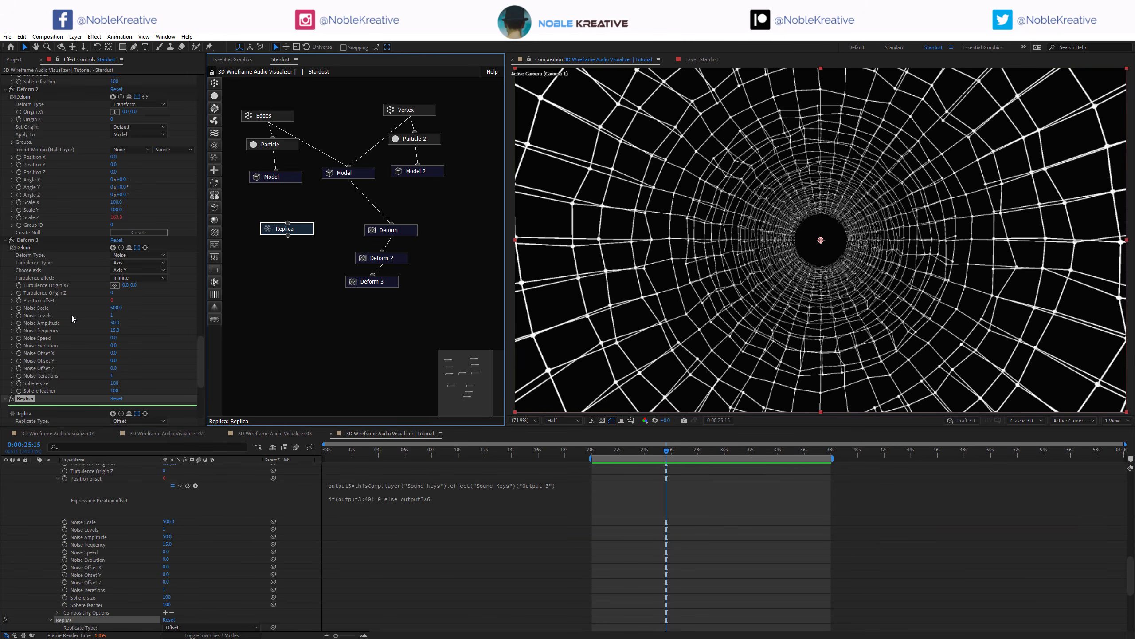
scroll(65, 328, down, 5)
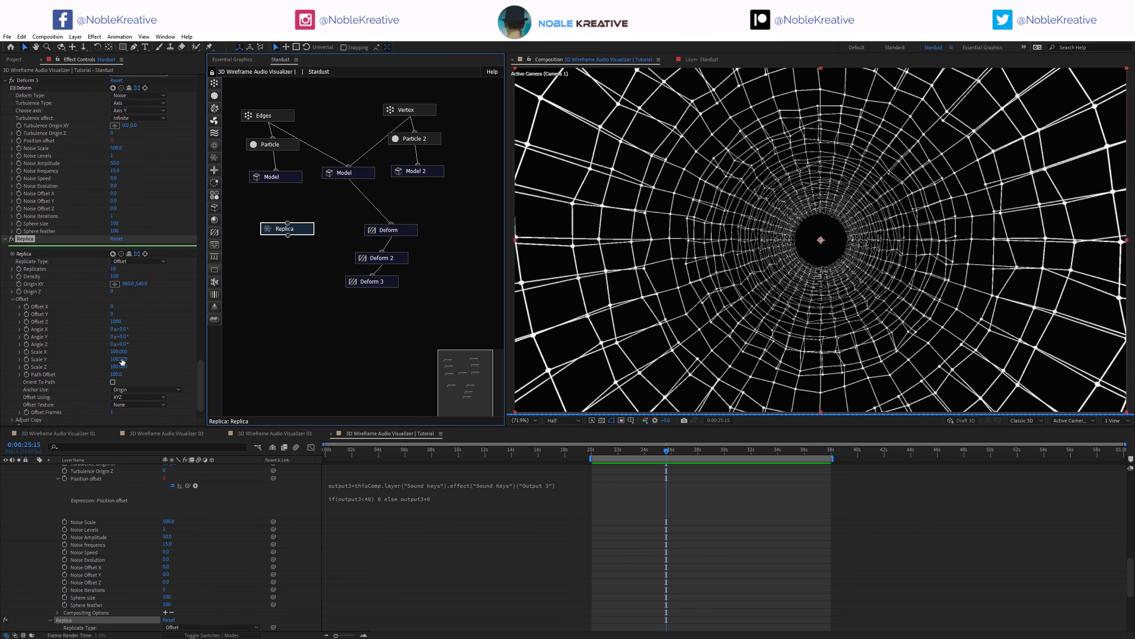
click(124, 343)
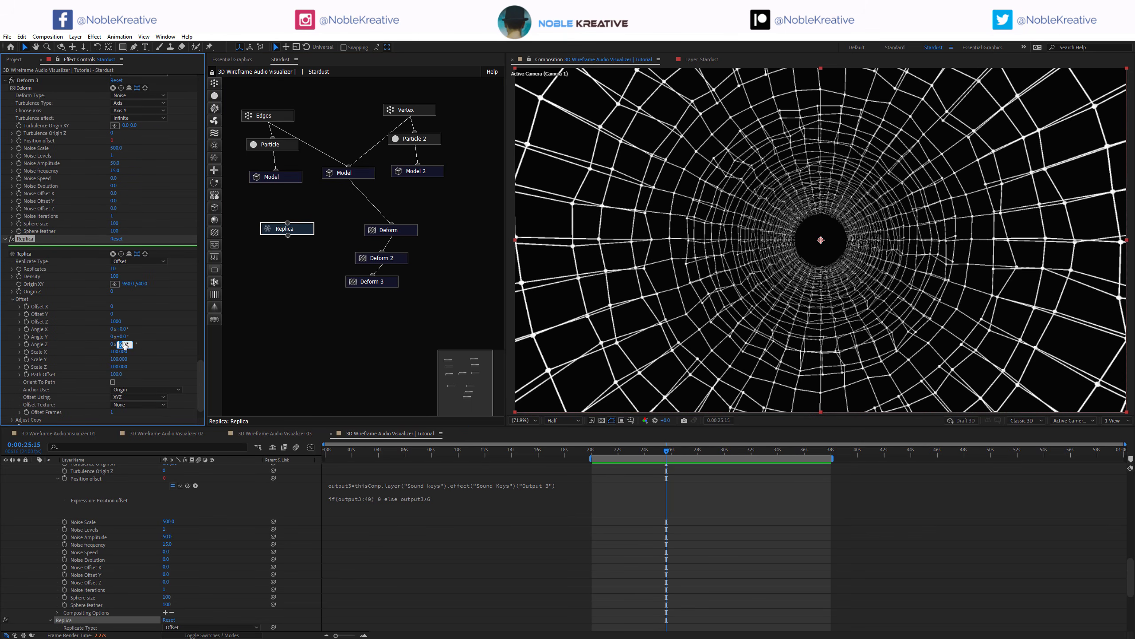
key(Return)
click(707, 451)
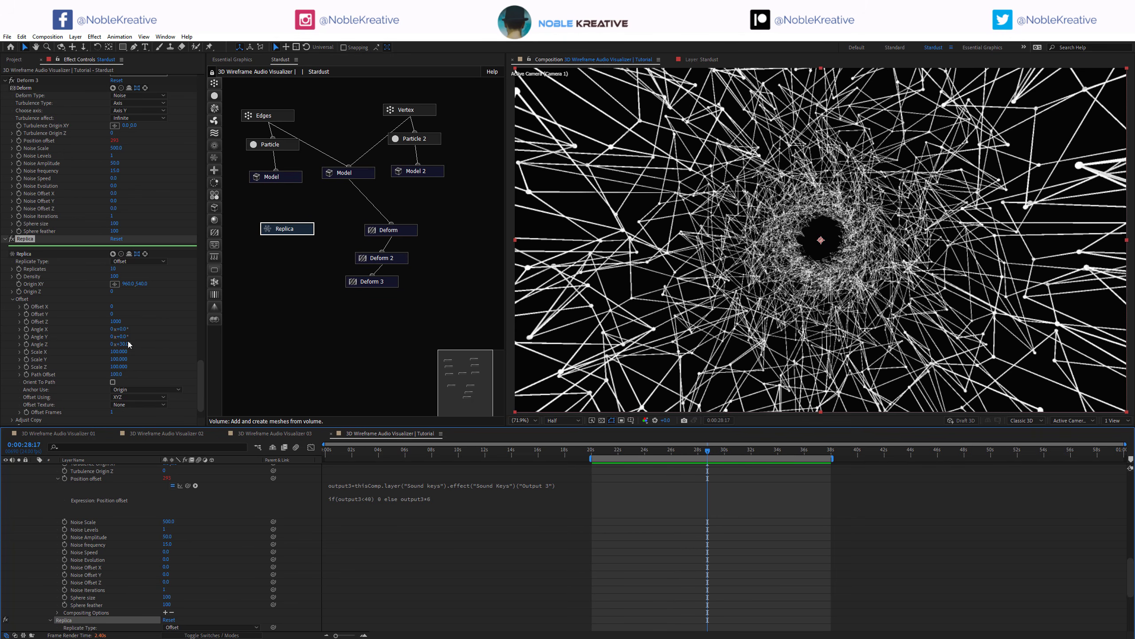
click(127, 345)
text(0)
key(Return)
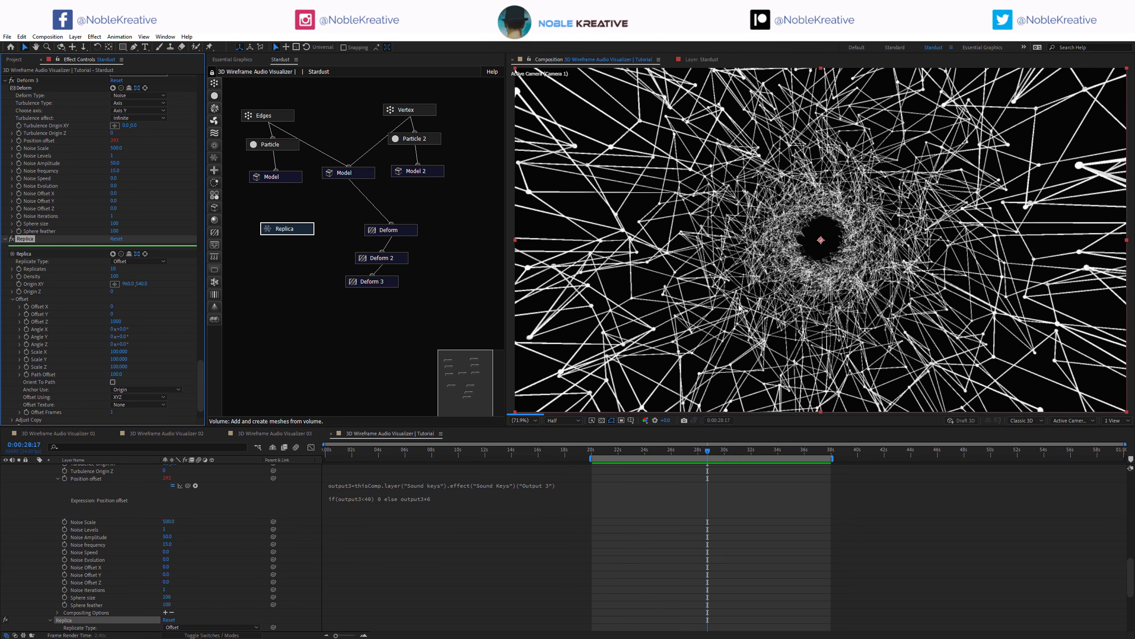
click(126, 345)
text(60)
key(Return)
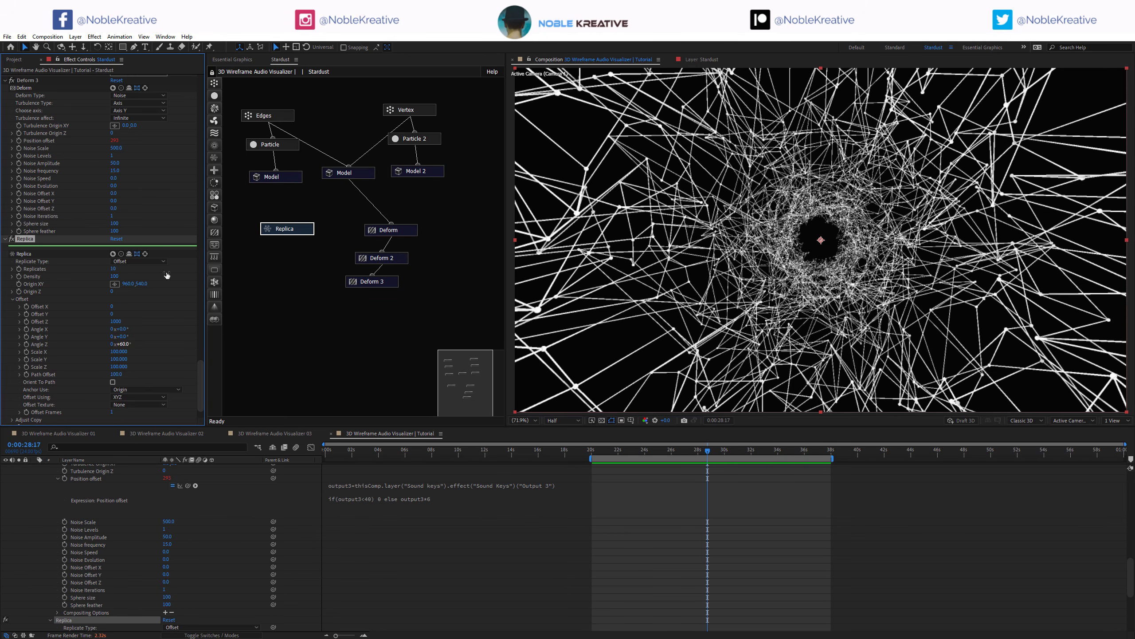
Step: Set the shared Model's Bevel Segments to 4 and Extrude Segments to 4
click(360, 174)
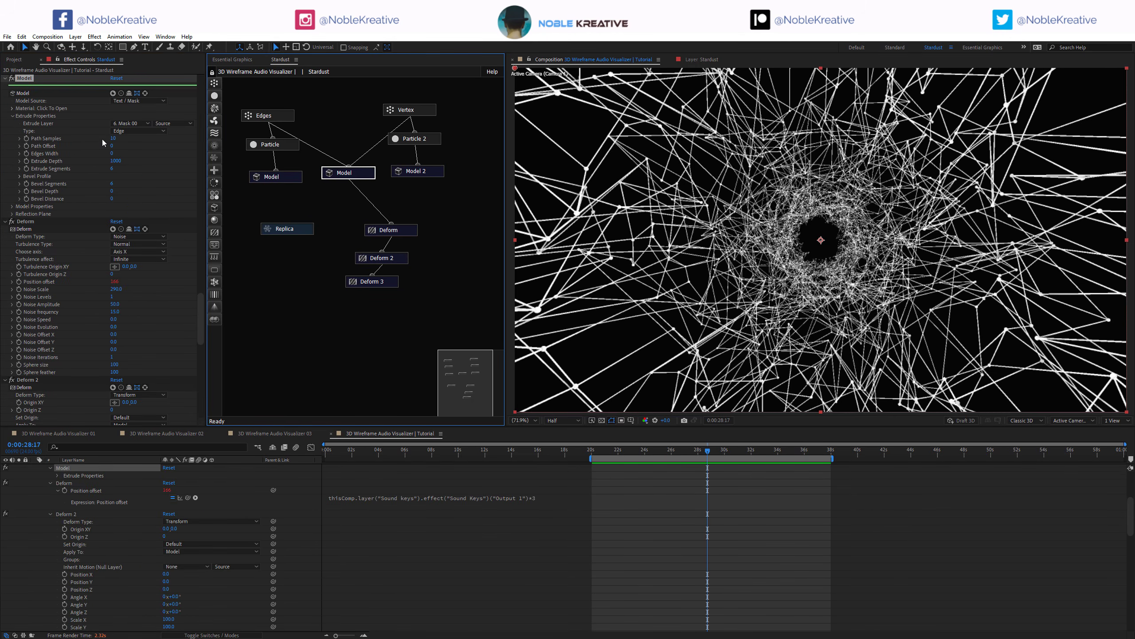
click(115, 139)
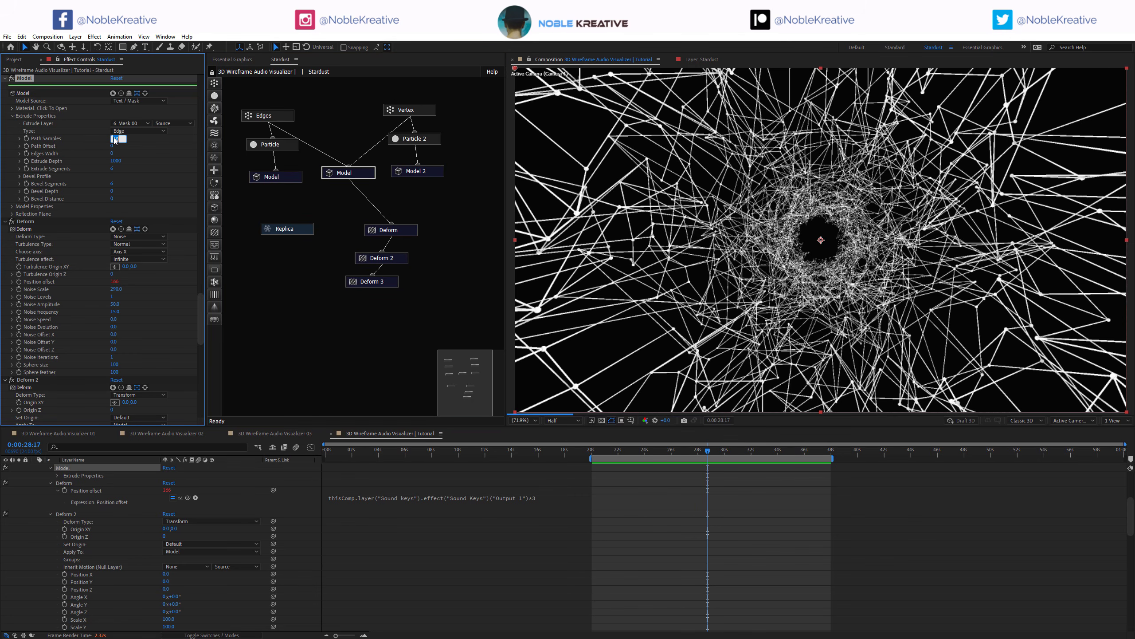
click(112, 184)
key(Return)
click(113, 169)
text(4)
key(Return)
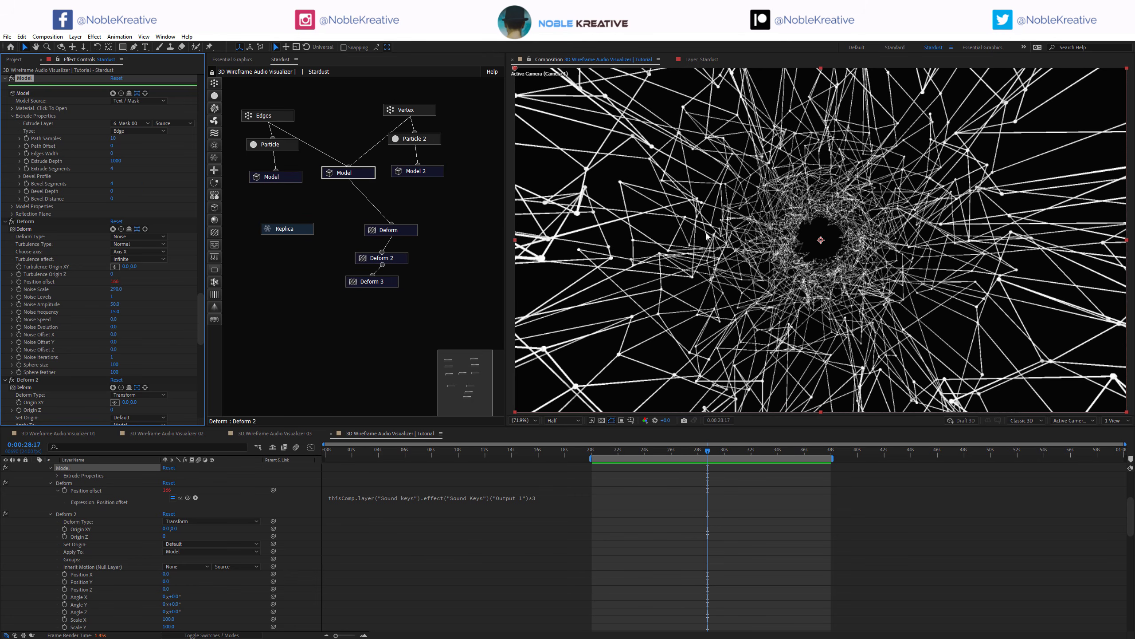
Step: Try Path Samples of 2 and 1 on the Model and check the tunnel at 0:00:23:10
click(115, 139)
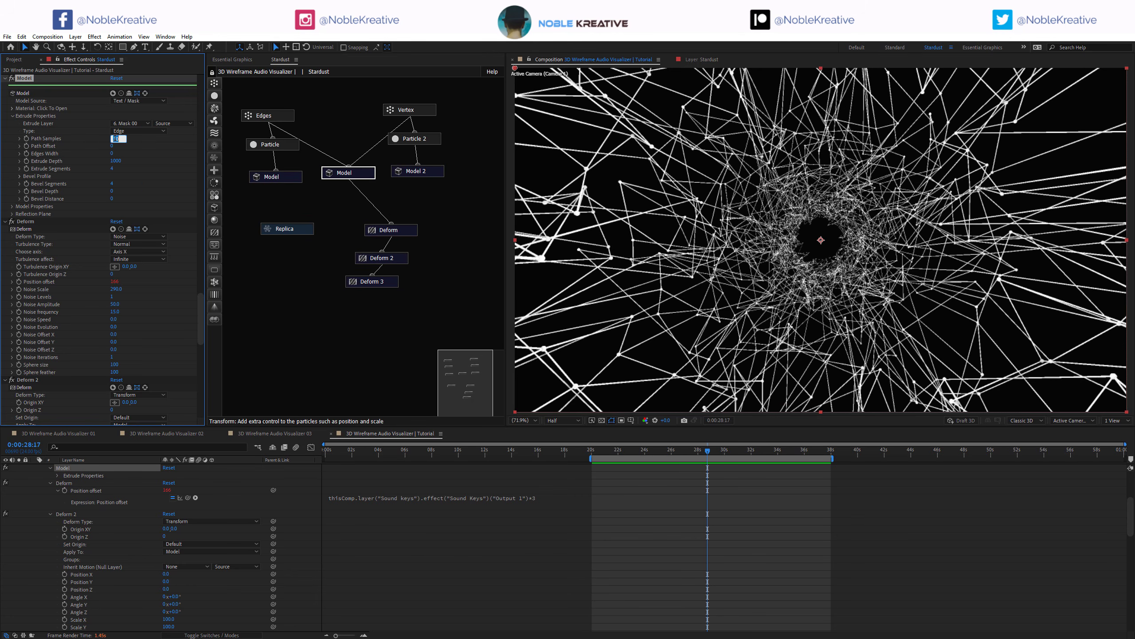
text(2)
key(Return)
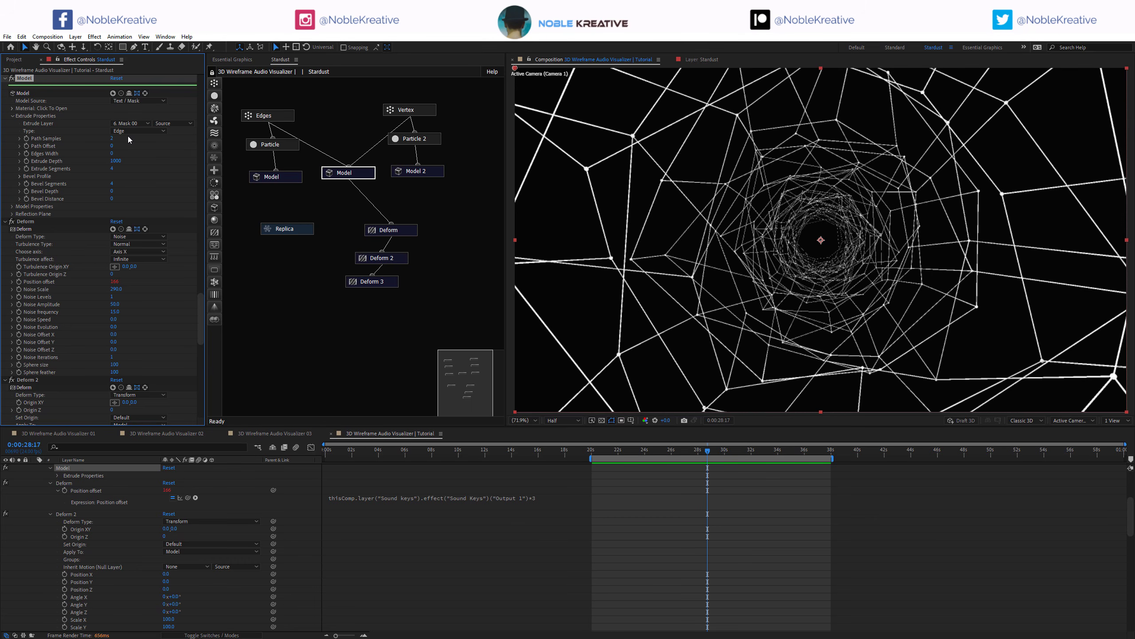
click(113, 139)
text(1)
key(Return)
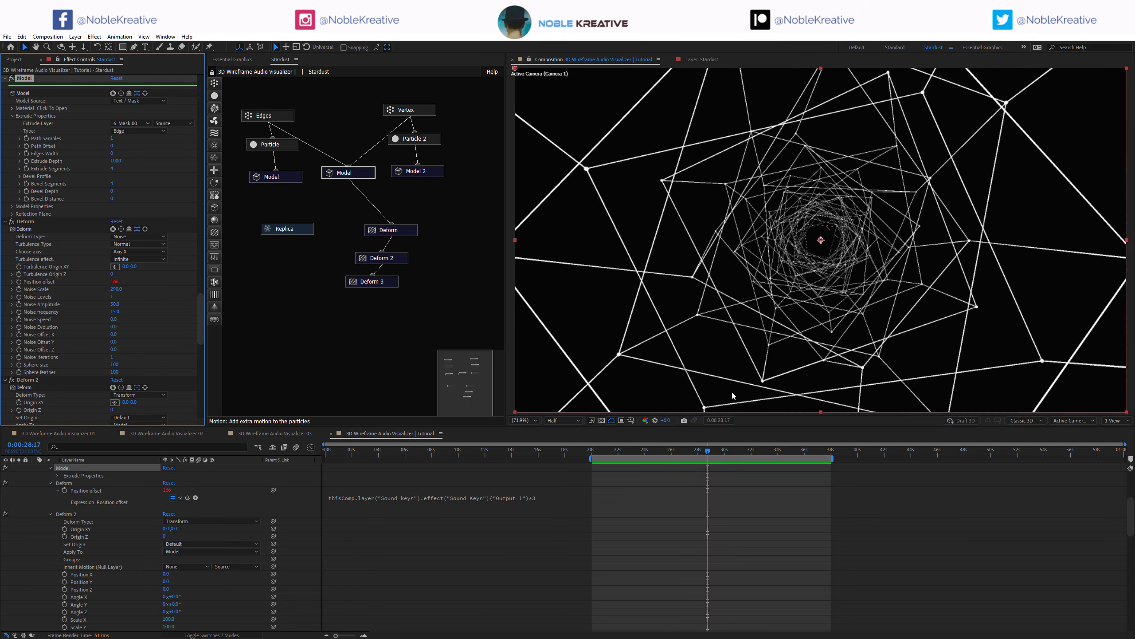
mouse_move(667, 453)
mouse_down()
mouse_move(612, 456)
mouse_move(644, 455)
mouse_up()
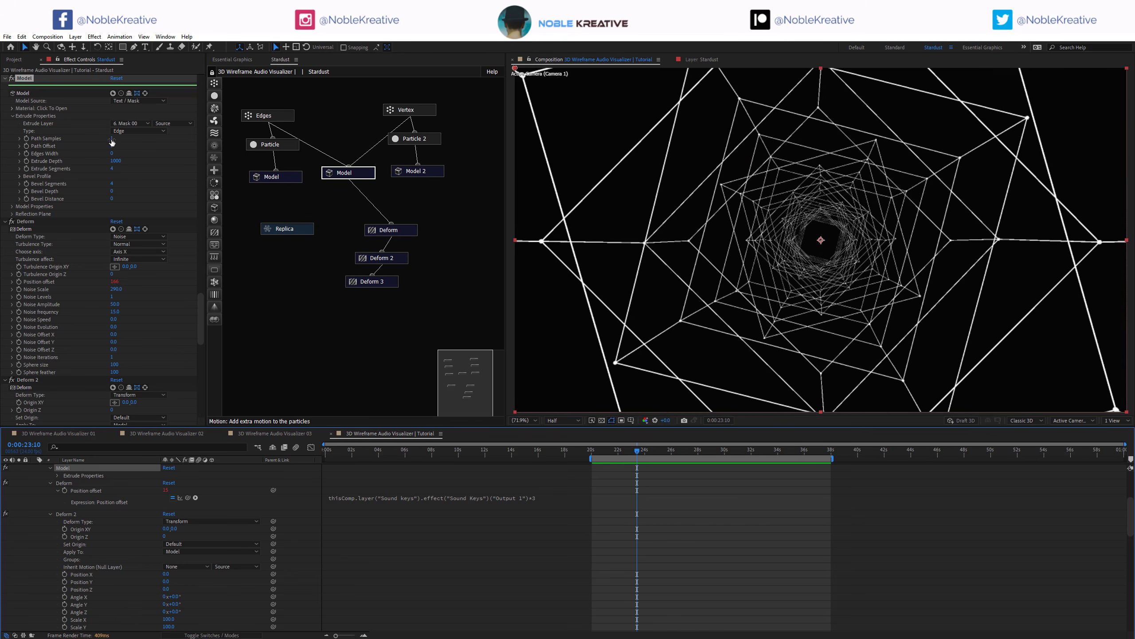
click(139, 124)
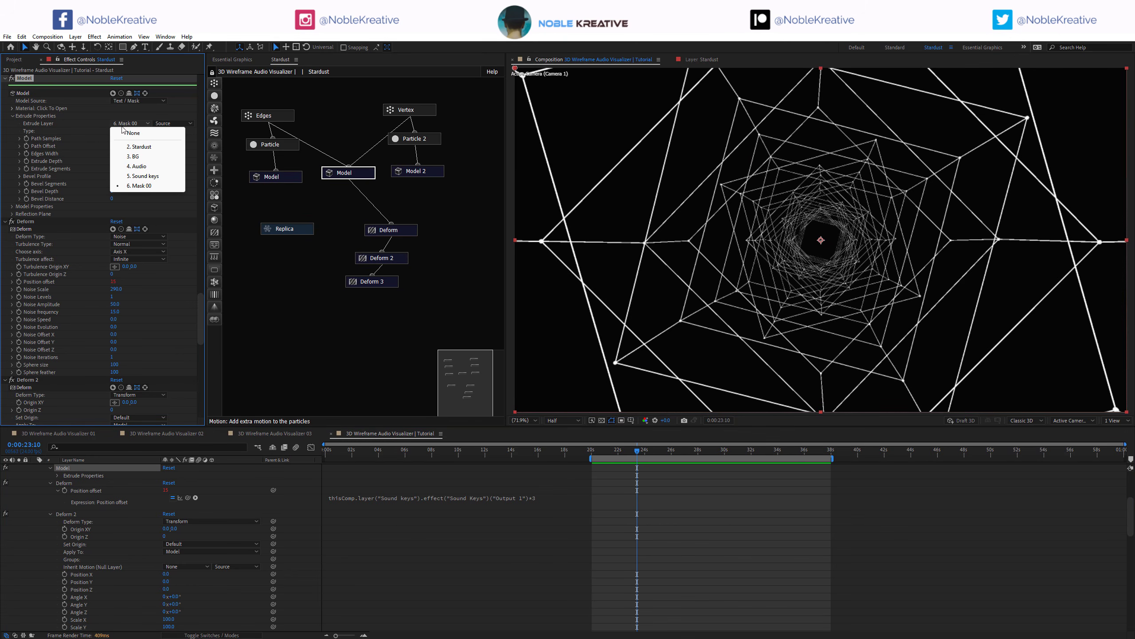
click(84, 143)
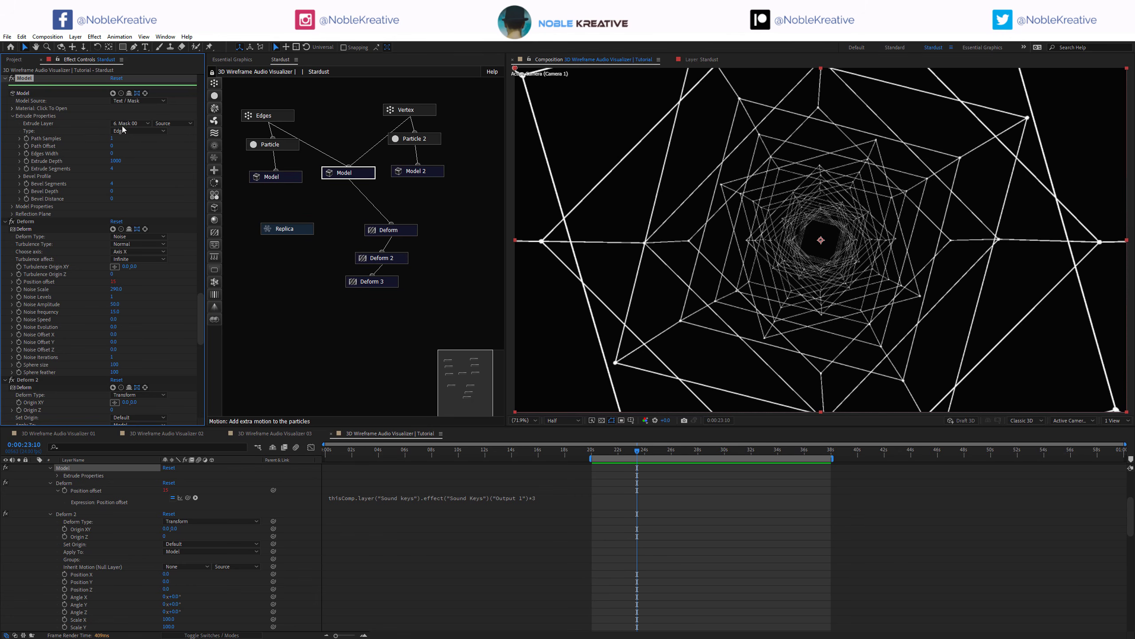
Step: Try 3 Path Samples on the Model, then raise the value to 5
click(113, 139)
text(3)
key(Return)
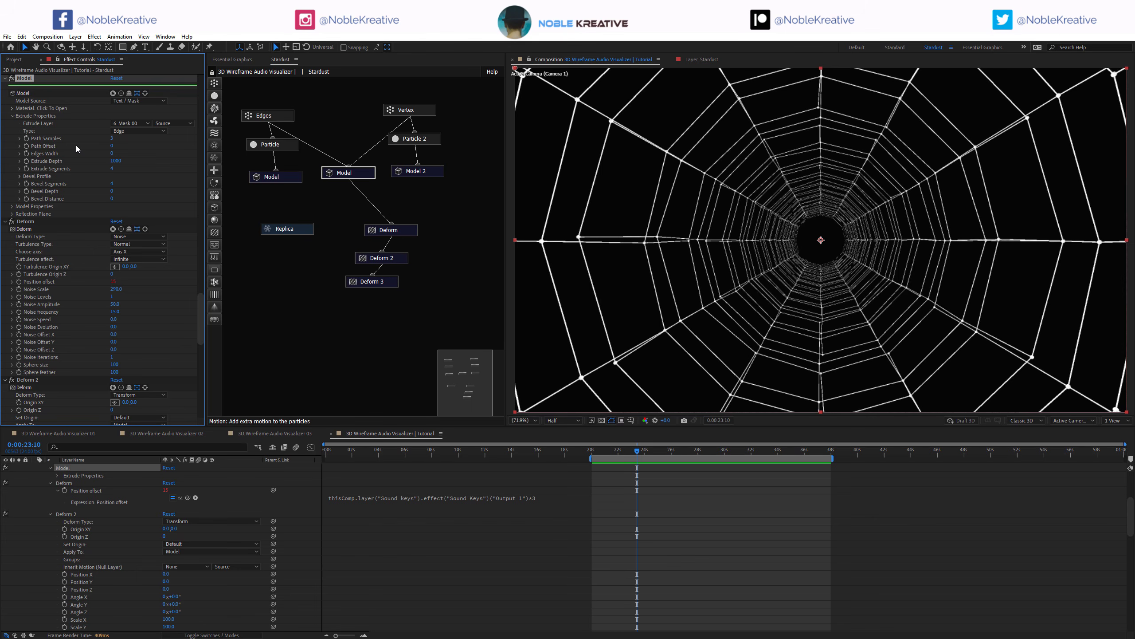
click(113, 138)
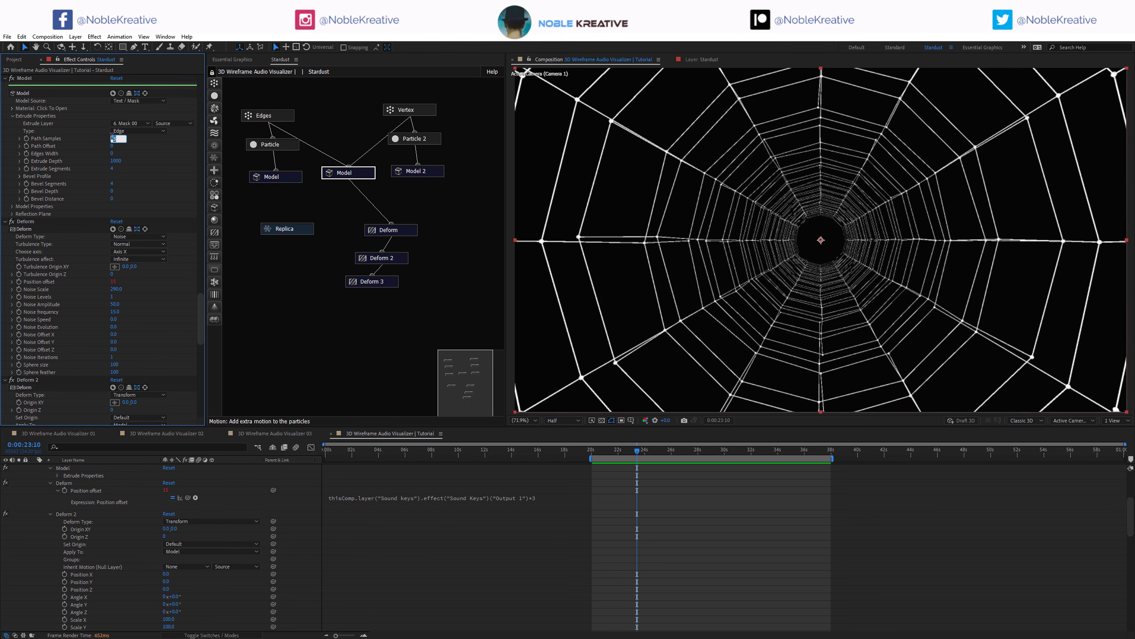
text(5)
key(Return)
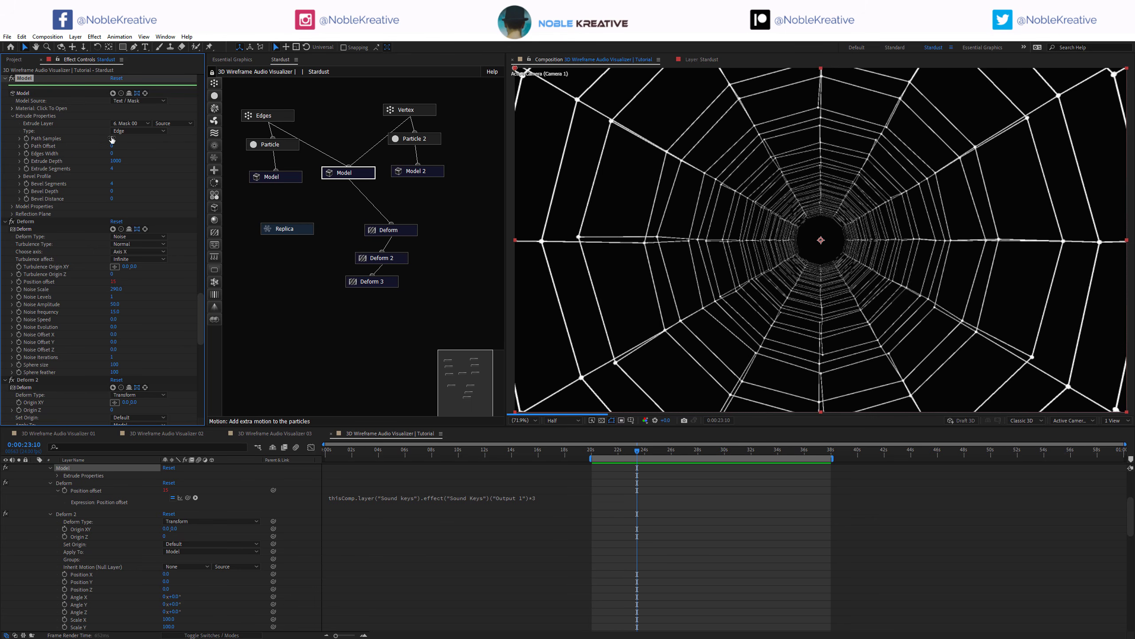
Step: Try a Path Offset of 50 and an Edges Width of 50 on the shared Model
click(113, 146)
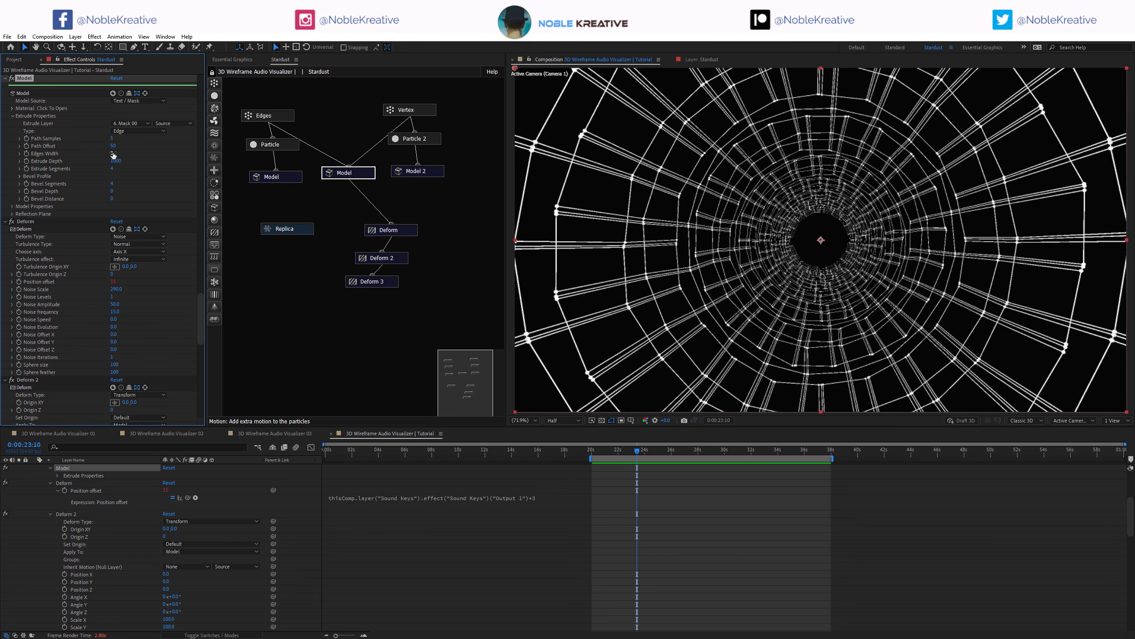
text(50)
key(Return)
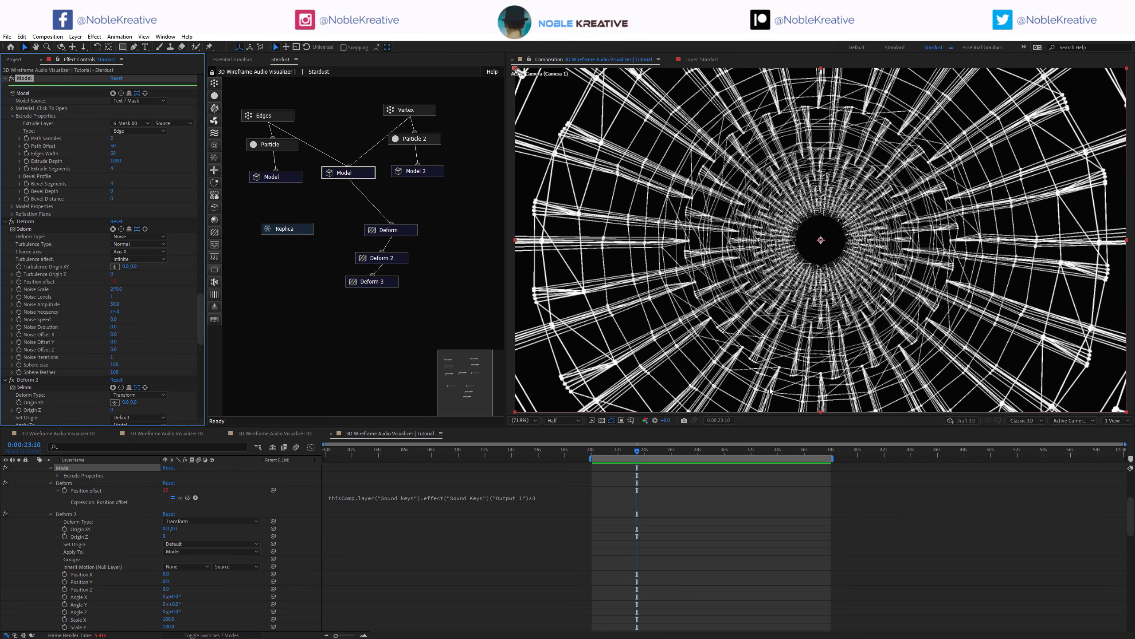
click(113, 153)
text(1)
key(Return)
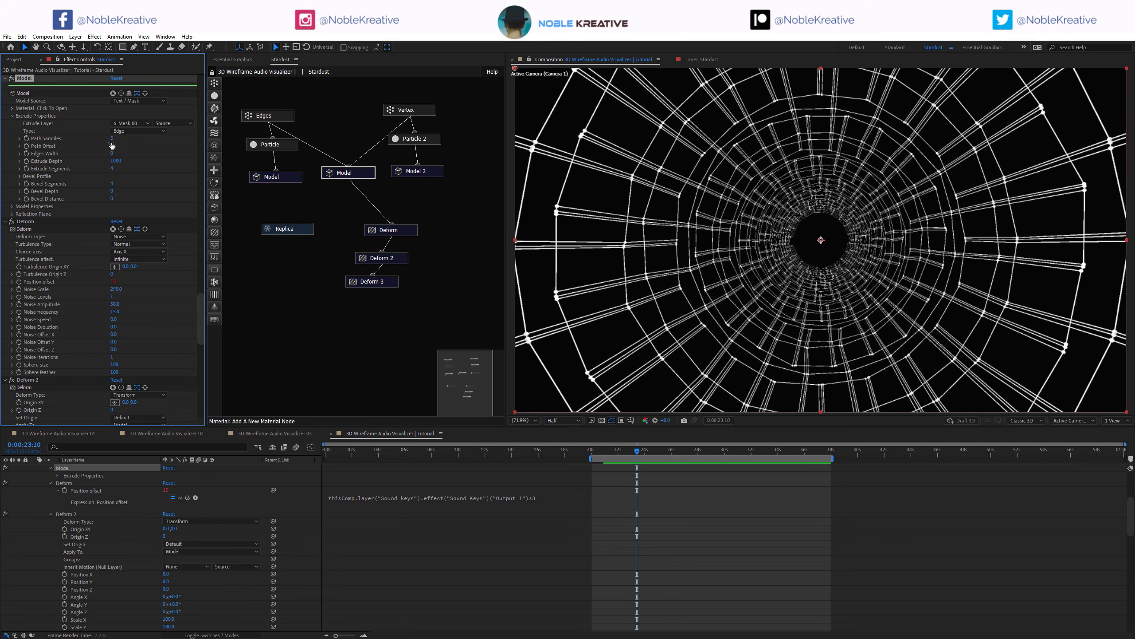
Step: Reset the shared Model's Path Offset to 0 and set its Extrude Segments to 5
click(112, 169)
key(Return)
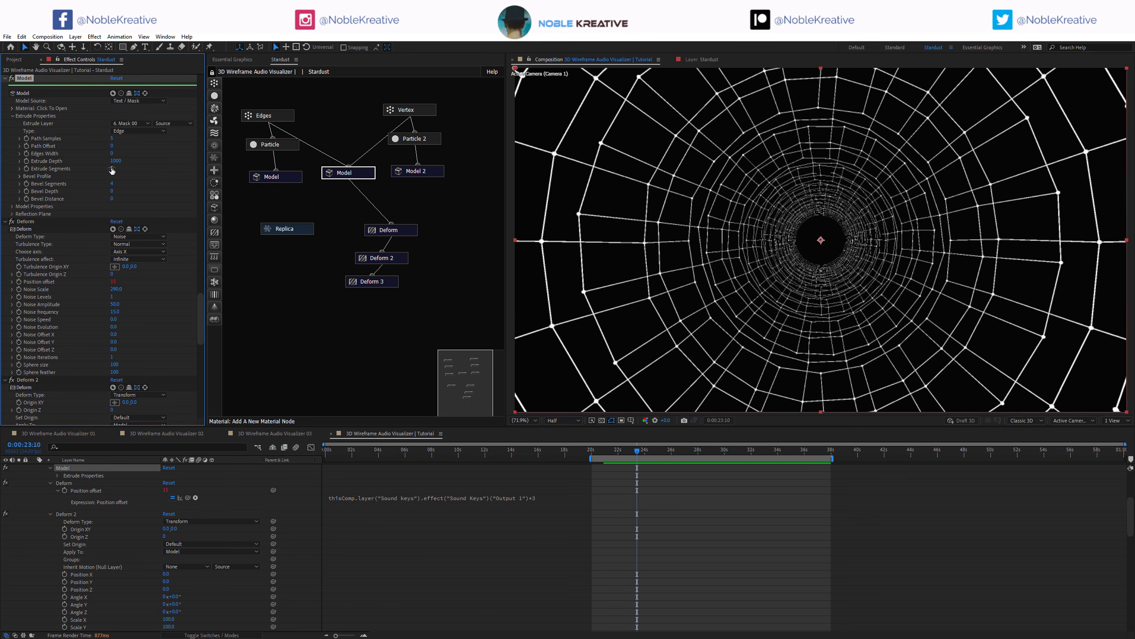
Step: Collapse the expanded layers in the timeline and add a new adjustment layer named Glow
scroll(104, 498, up, 5)
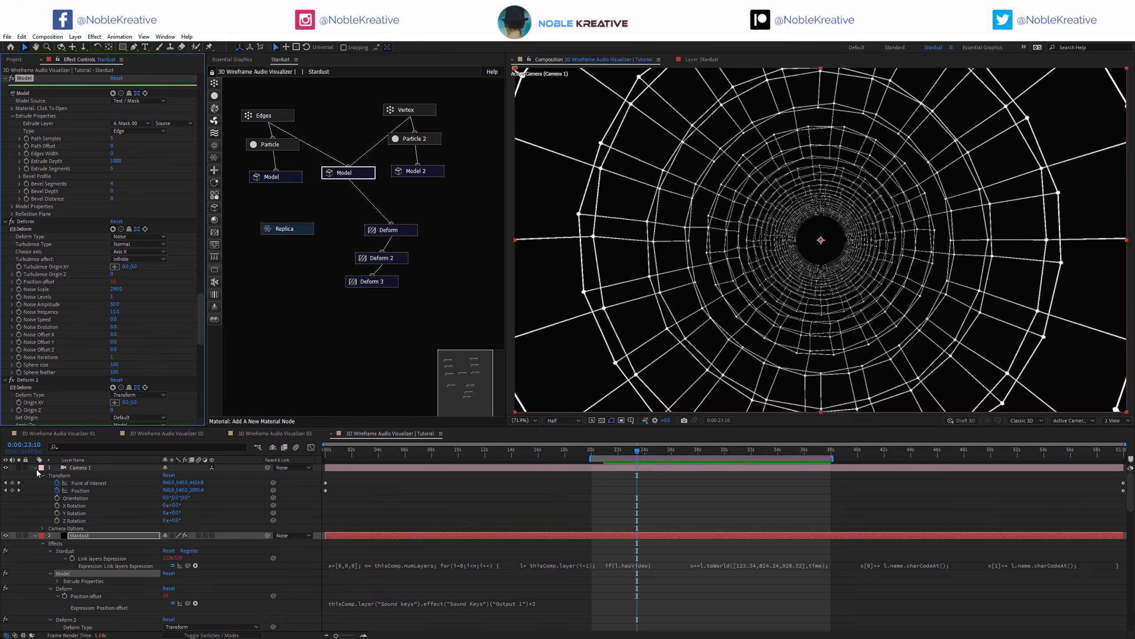
click(35, 468)
click(35, 475)
click(109, 542)
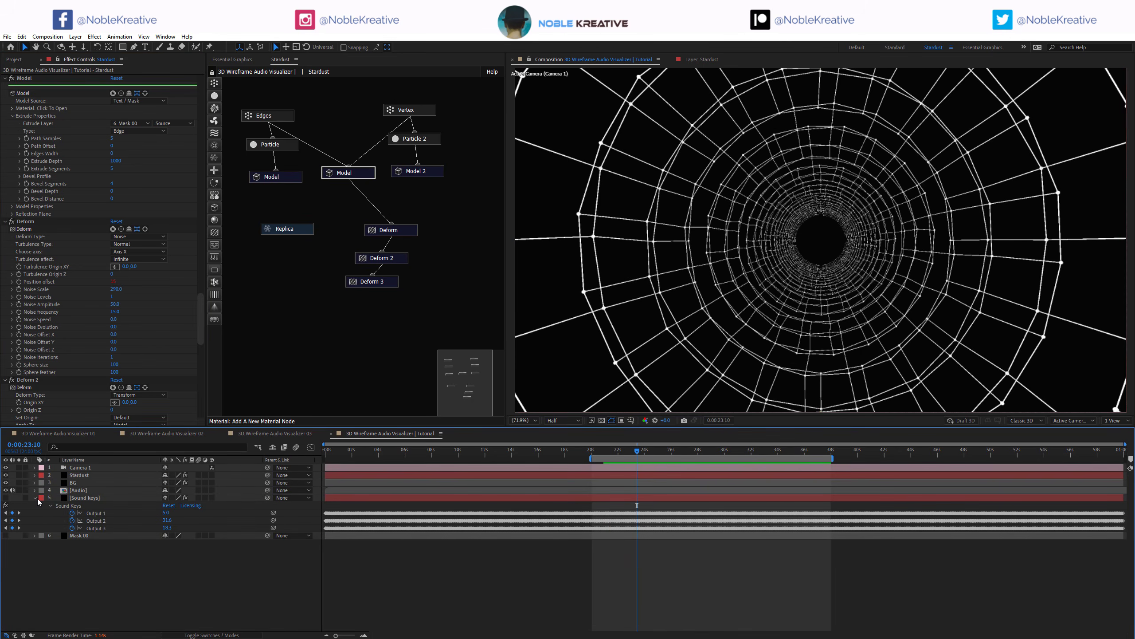
click(116, 544)
key(ctrl+alt+y)
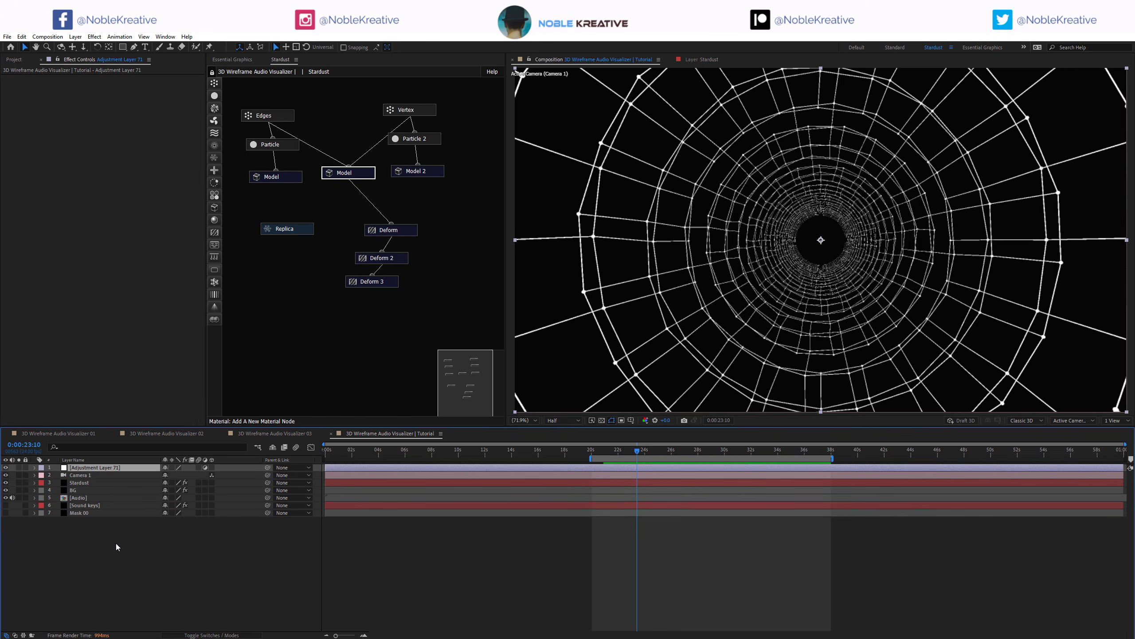
key(Return)
text(Glow)
key(Return)
Step: Apply the Deep Glow effect to the Glow layer and set its Blend Mode to Add
key(ctrl+space)
text(d)
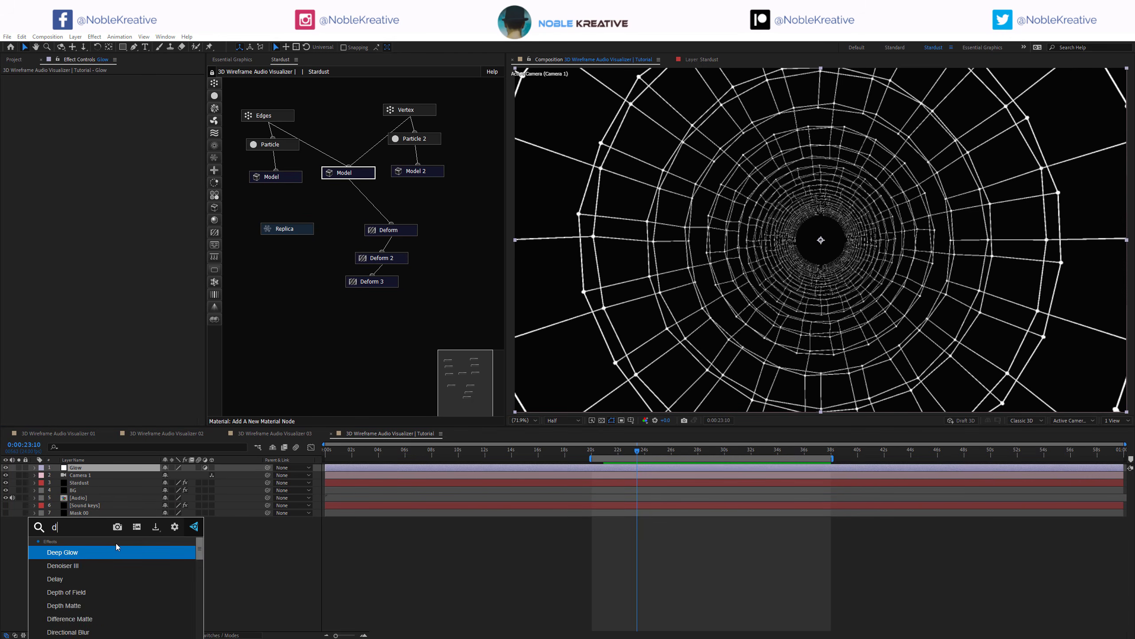
text(eep)
key(Return)
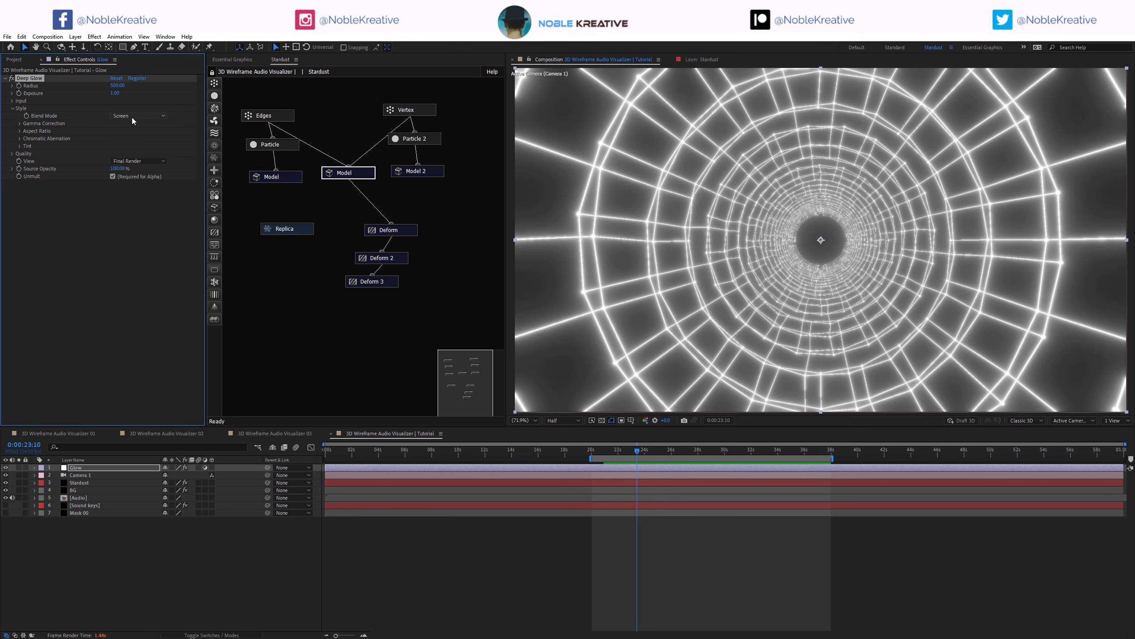
click(141, 140)
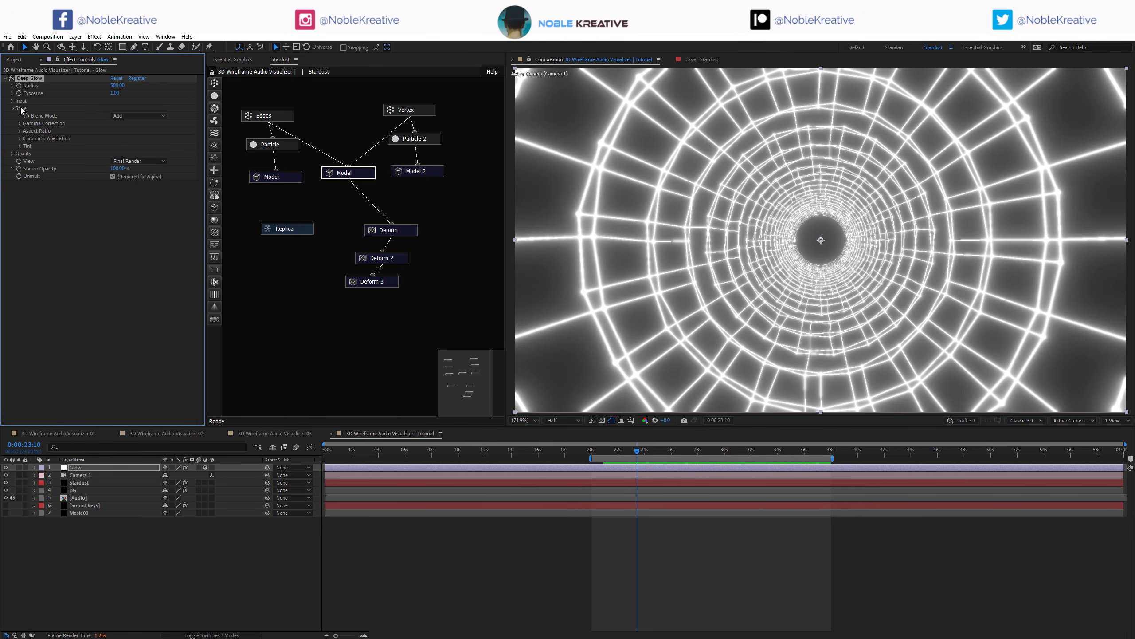
Step: Set Deep Glow's Threshold to 50% and use the Stardust layer with Effects & Masks as its mask input
click(12, 101)
click(121, 110)
text(50)
key(Return)
click(19, 123)
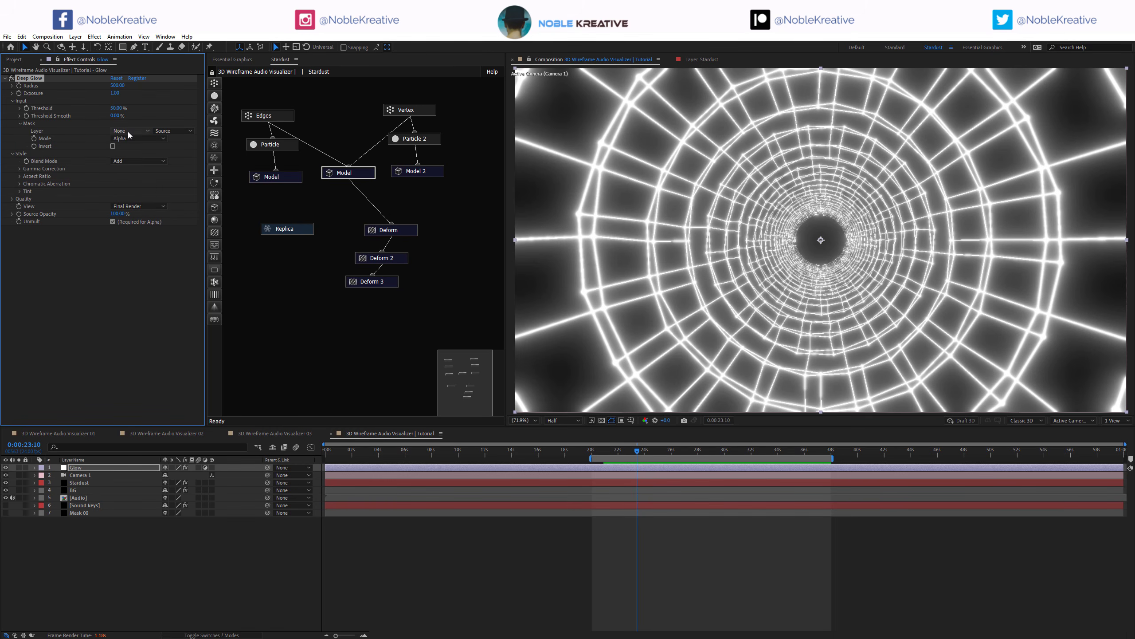
click(131, 130)
click(141, 164)
click(174, 130)
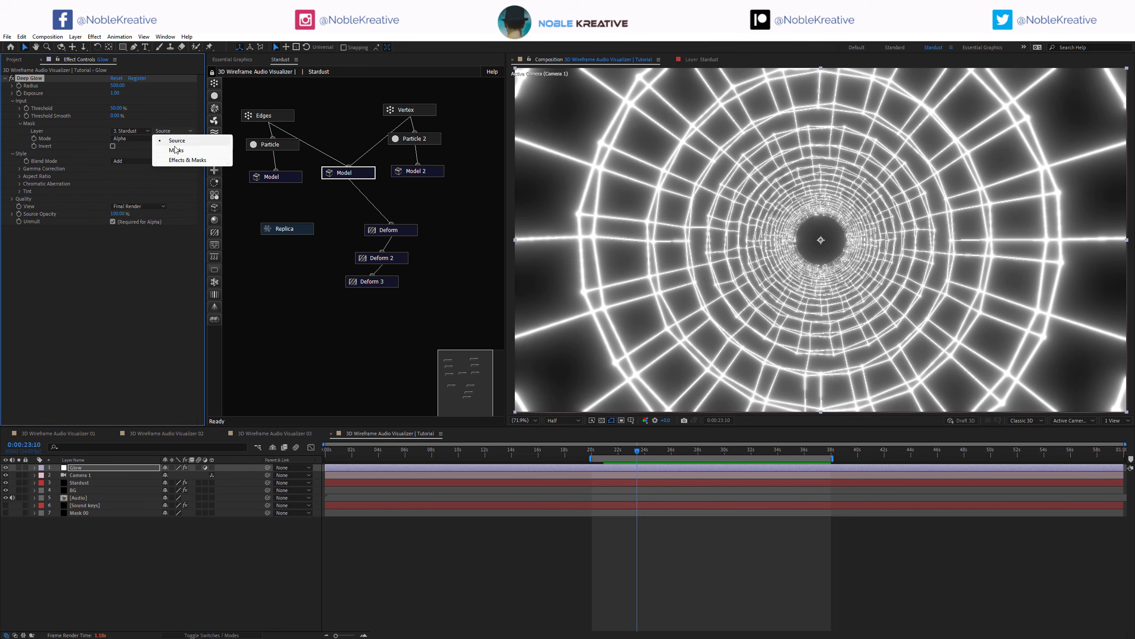
click(178, 164)
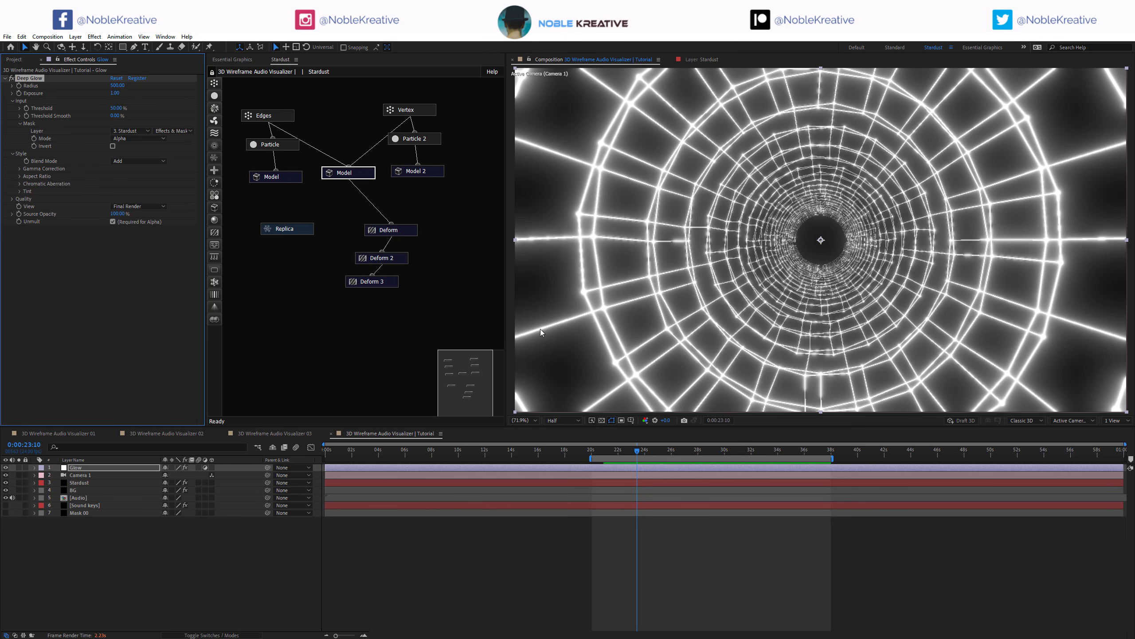
Step: Try Stardust's Extreme quality setting in the render settings and preview the composition at Full resolution
click(354, 184)
drag(200, 270, 200, 85)
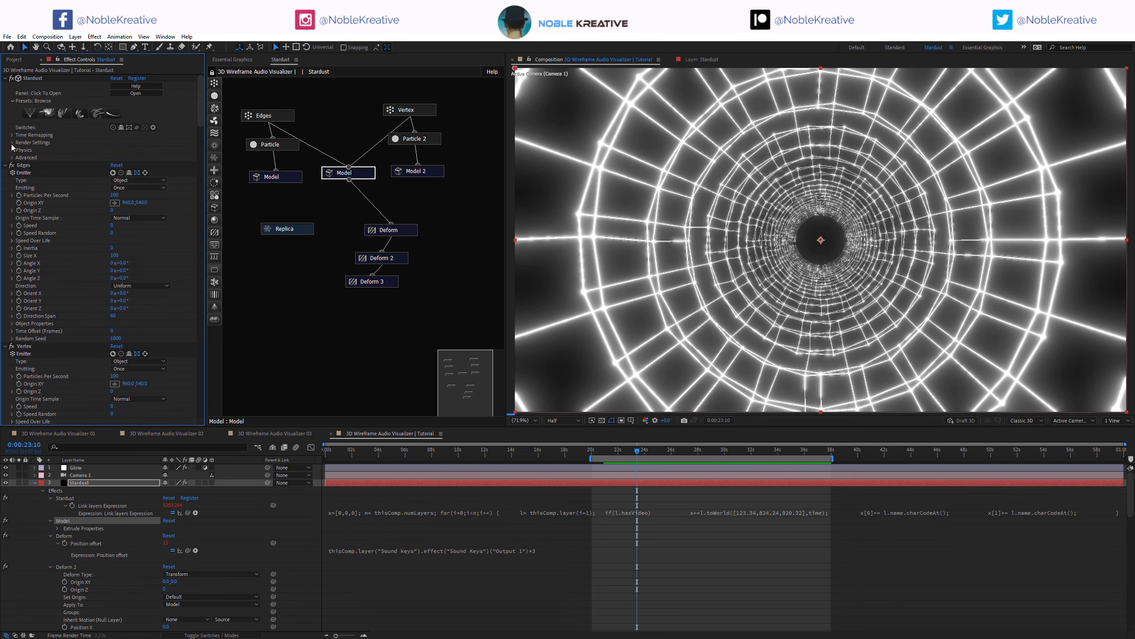
click(104, 144)
click(139, 150)
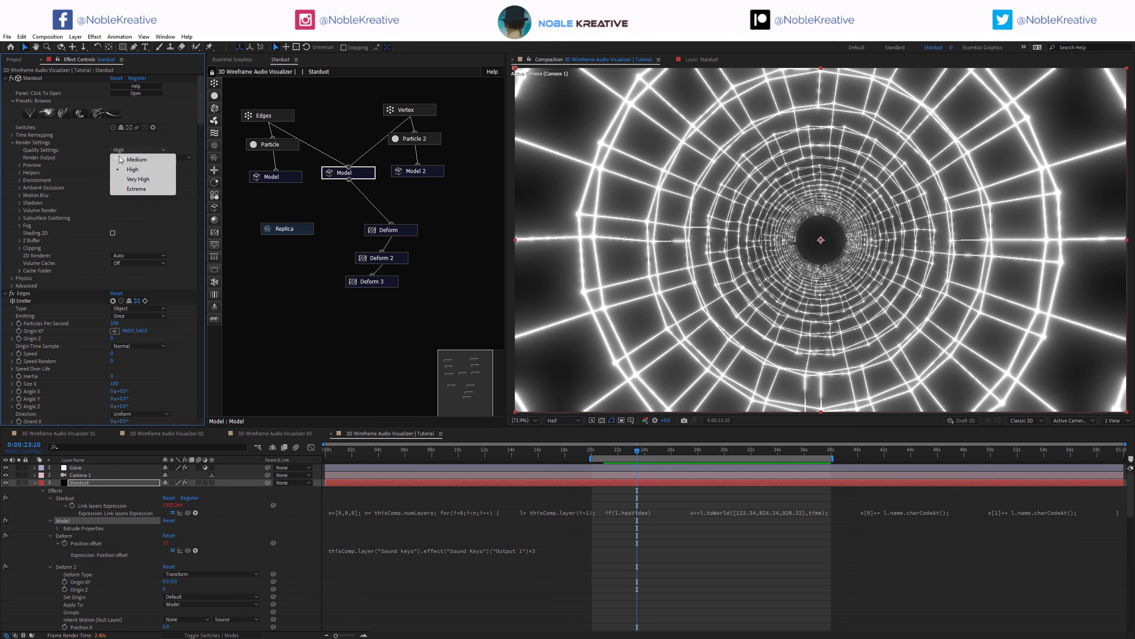
click(137, 189)
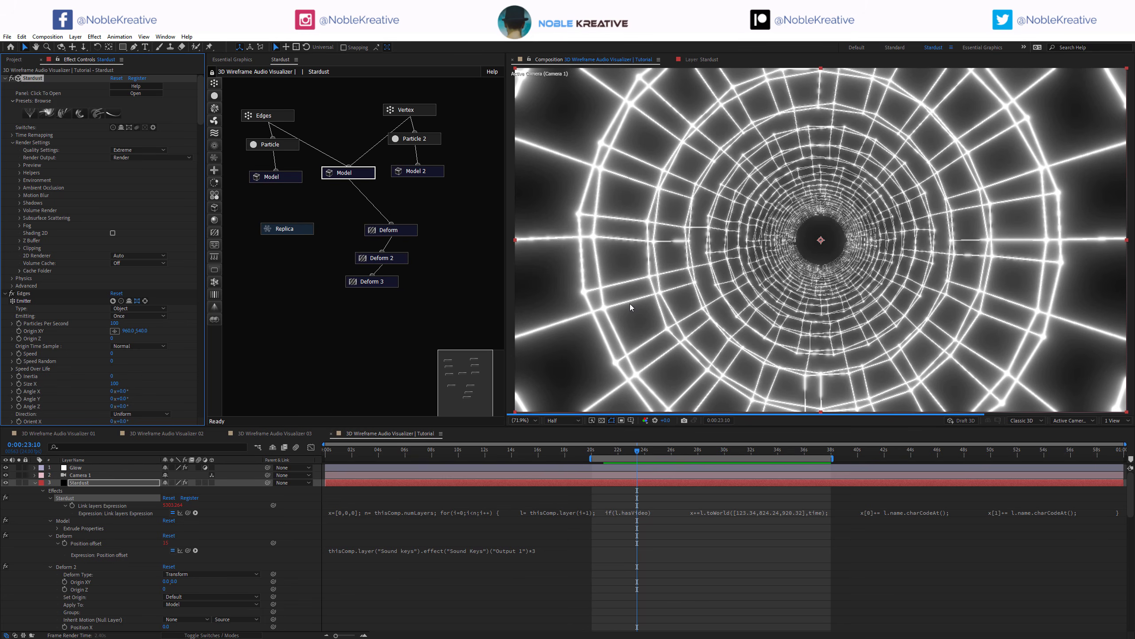
click(561, 420)
click(559, 442)
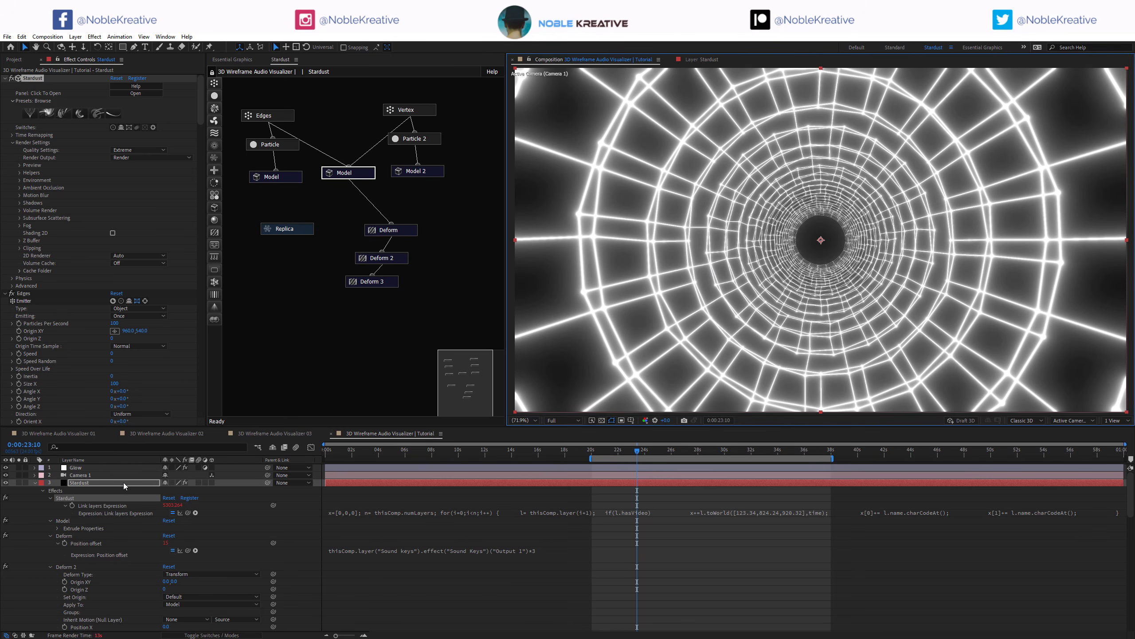
Step: Duplicate the Glow adjustment layer and rename the copy Lens Blur
click(92, 467)
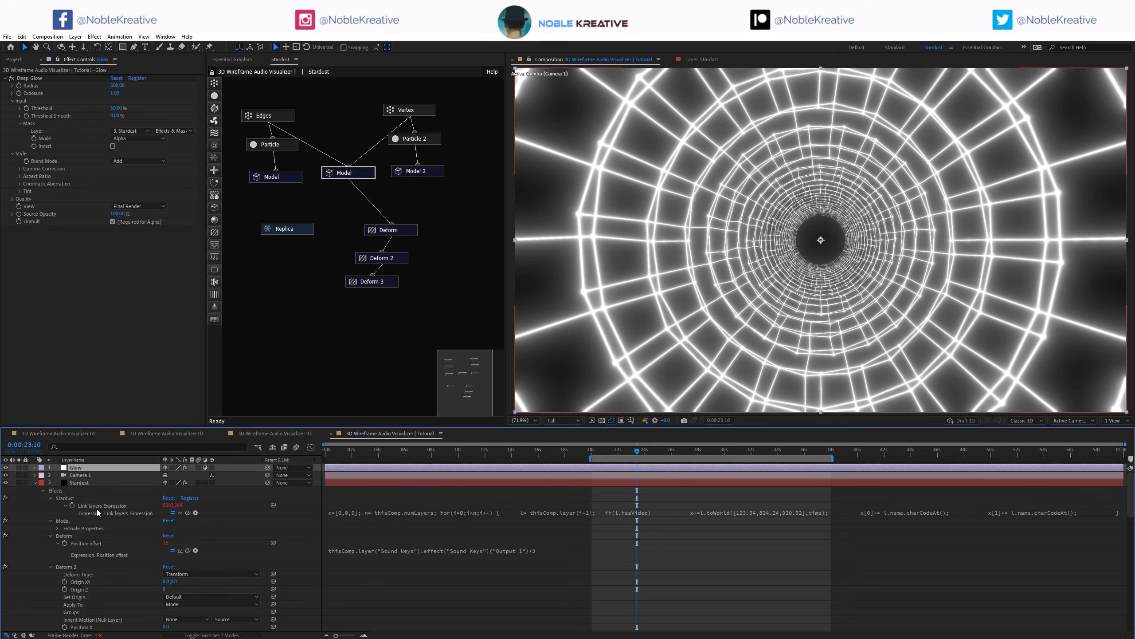
key(ctrl+d)
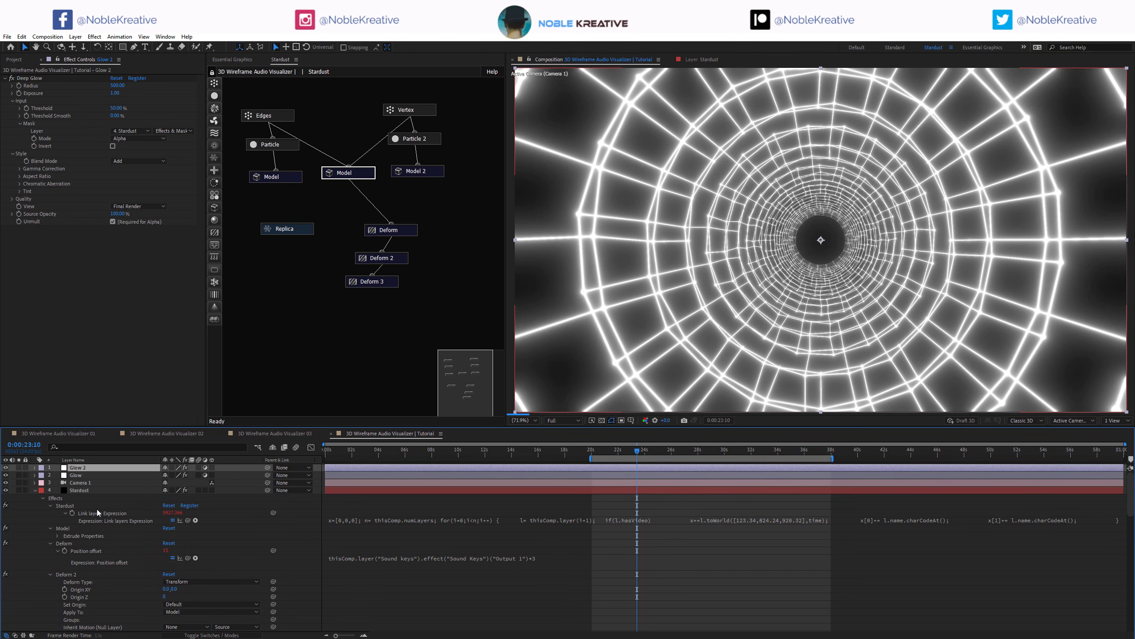
key(Return)
text(Lens Blur)
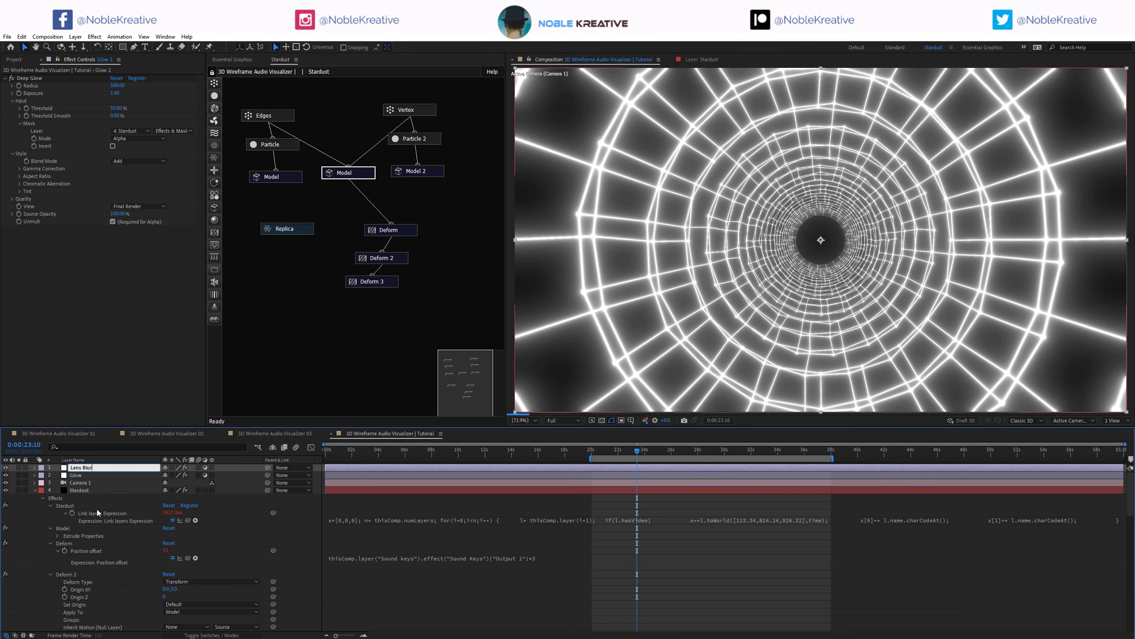
key(Return)
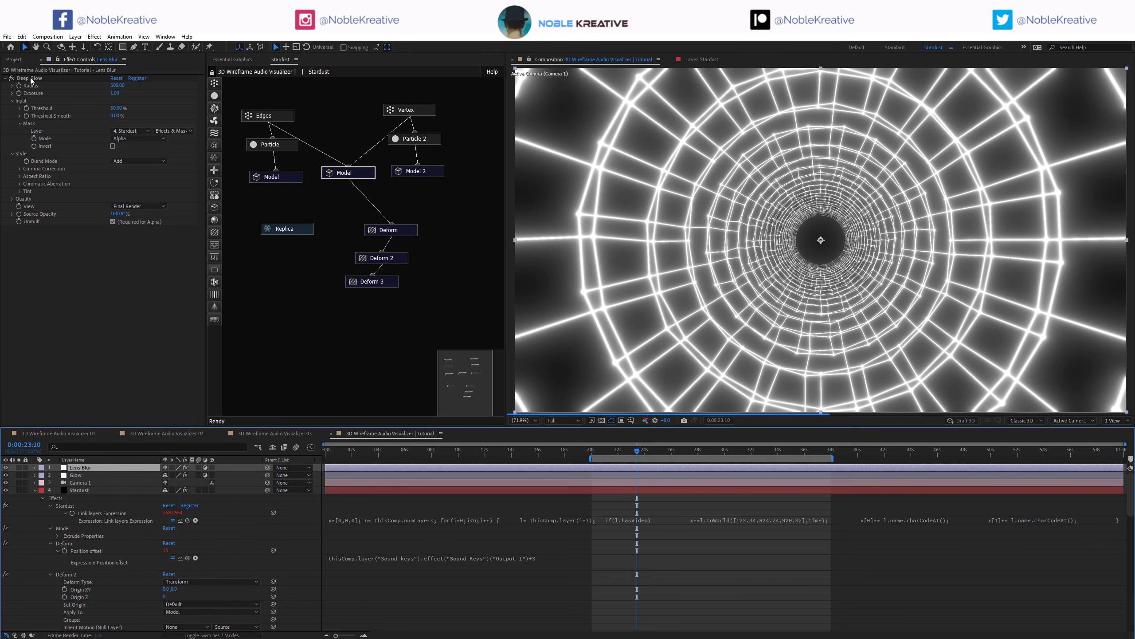
Step: Replace the Deep Glow effect on the Lens Blur layer with Camera Lens Blur
click(32, 79)
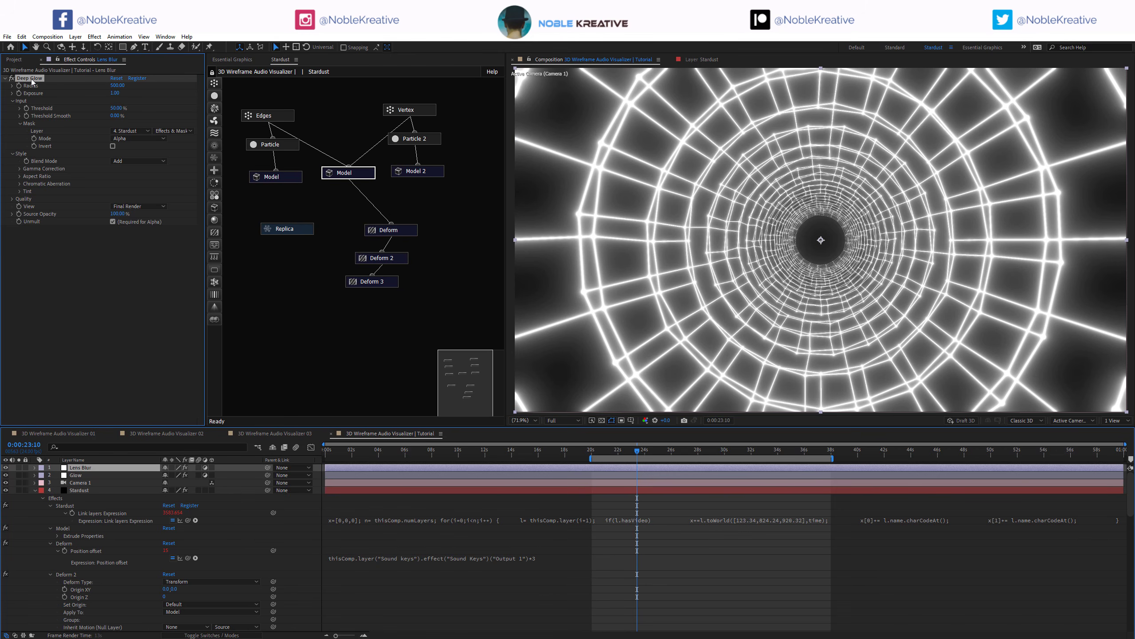
key(Delete)
key(ctrl+space)
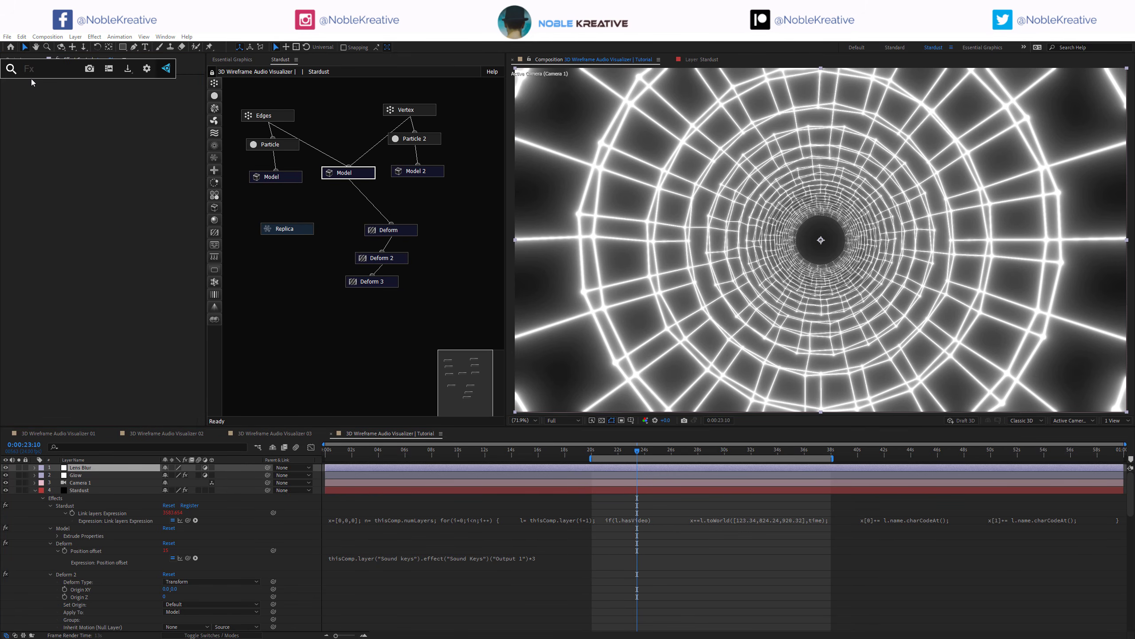
text(camer)
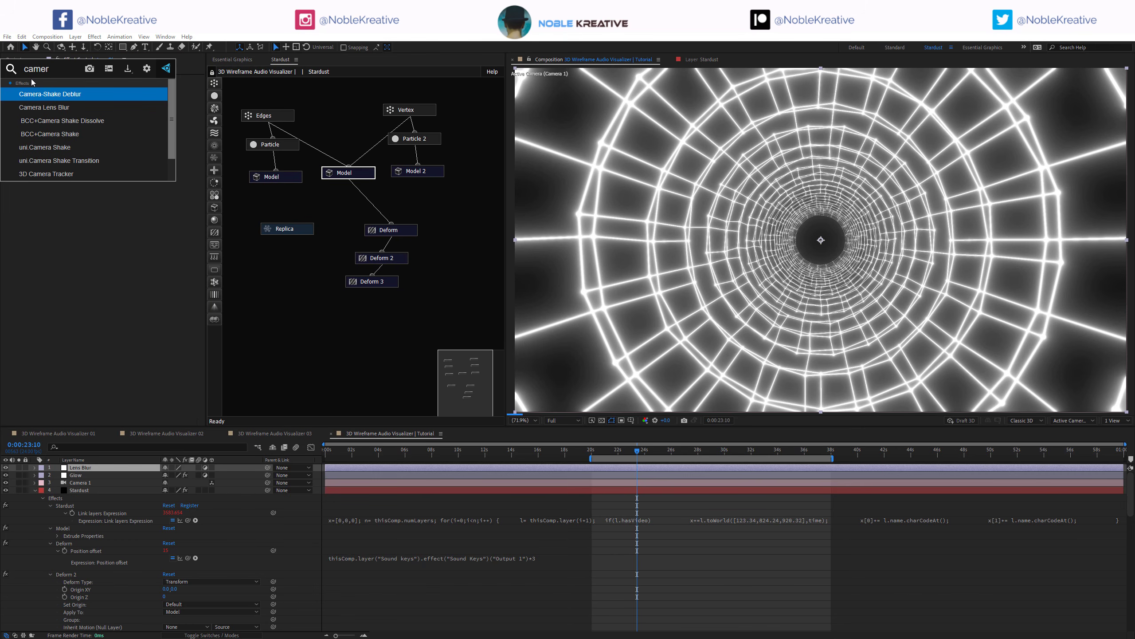
key(Down)
key(Return)
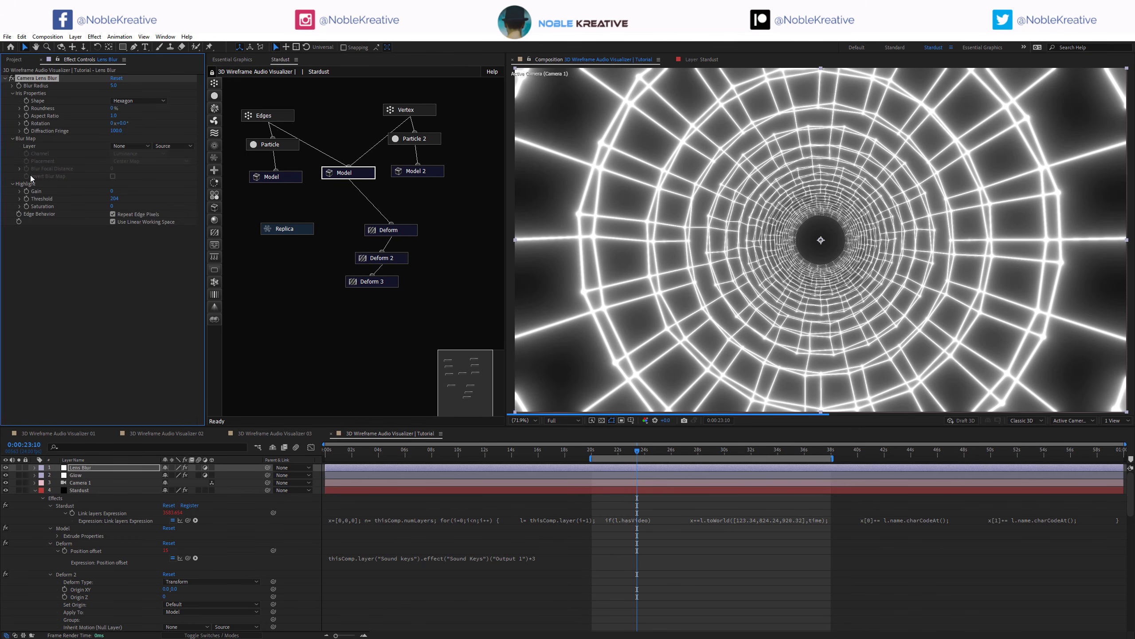
Step: Inspect the Blur map composition, and add it as a hidden layer beneath all others in the tutorial composition
key(ctrl+0)
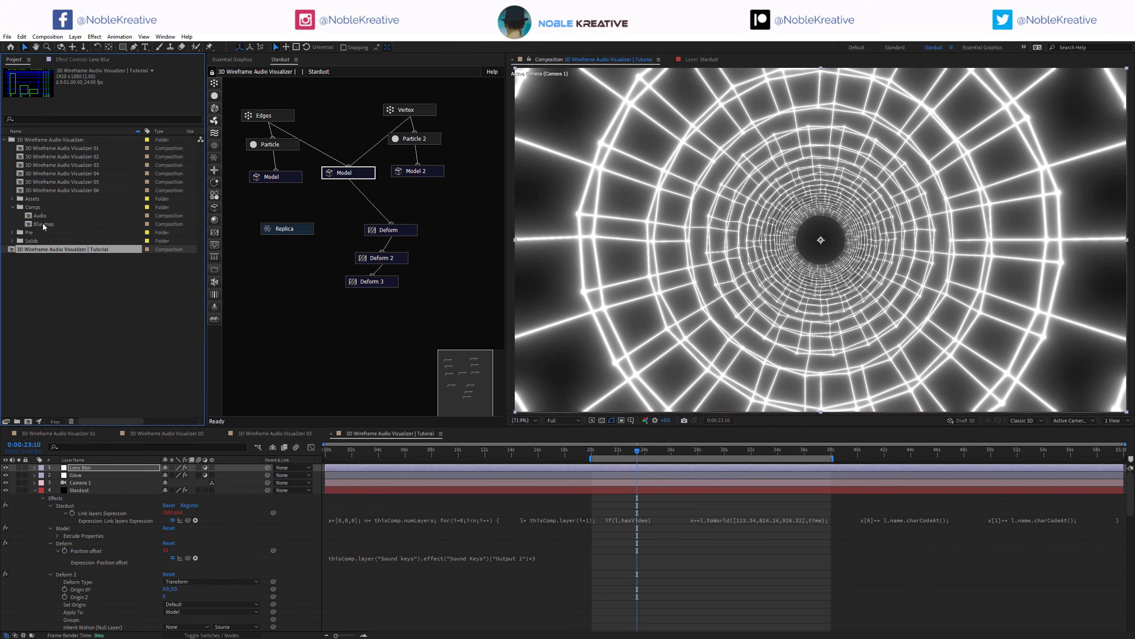
double_click(43, 224)
click(493, 469)
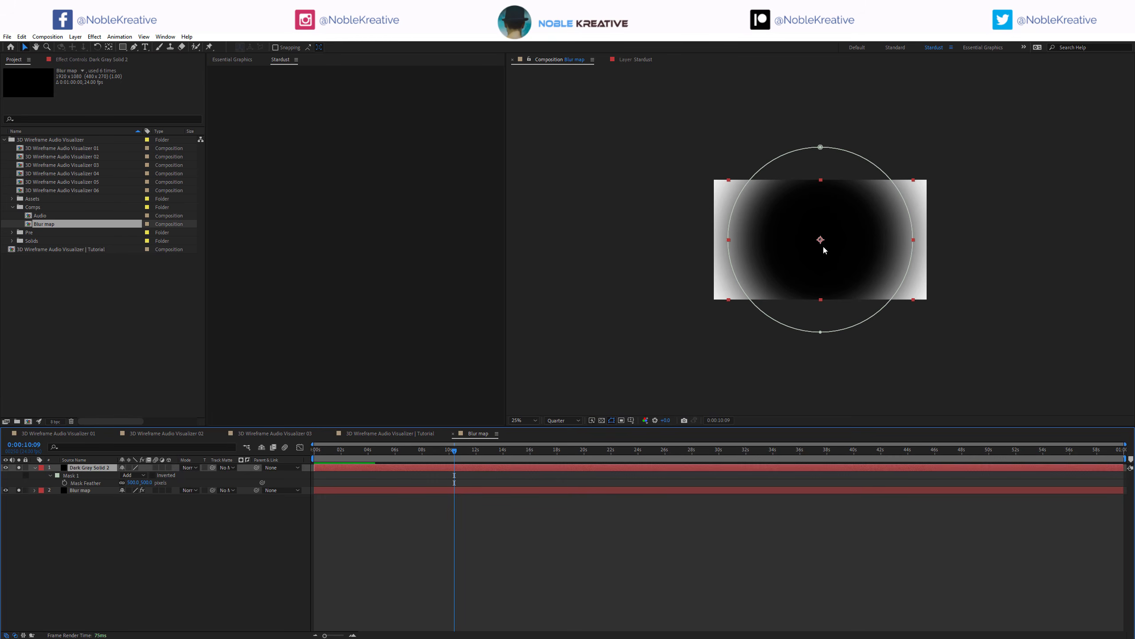
click(403, 434)
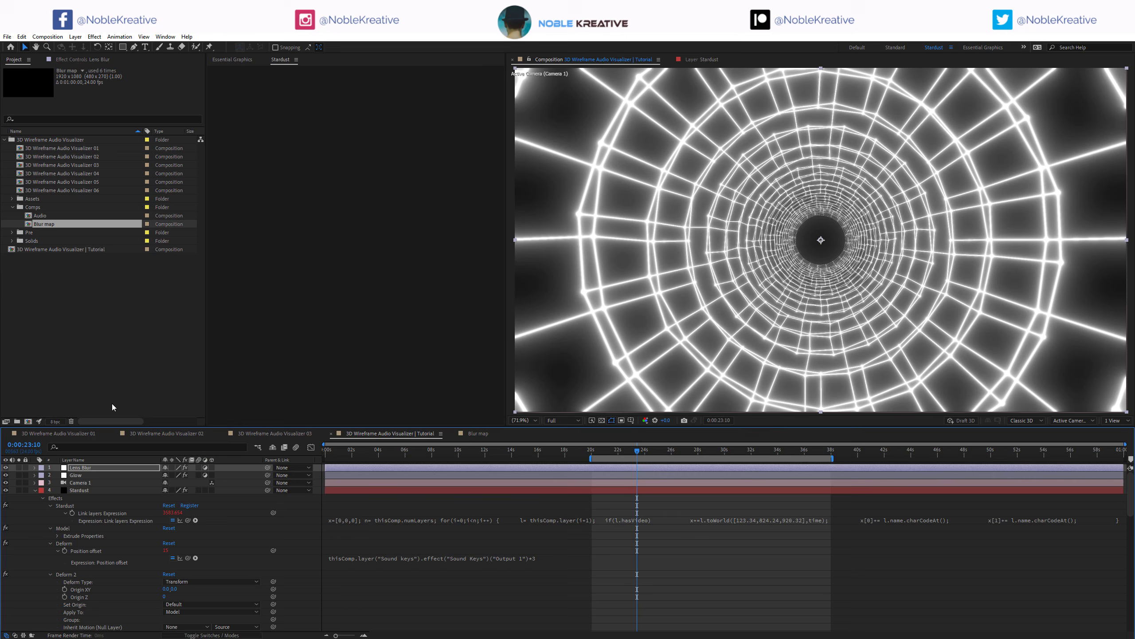
drag(56, 224, 85, 534)
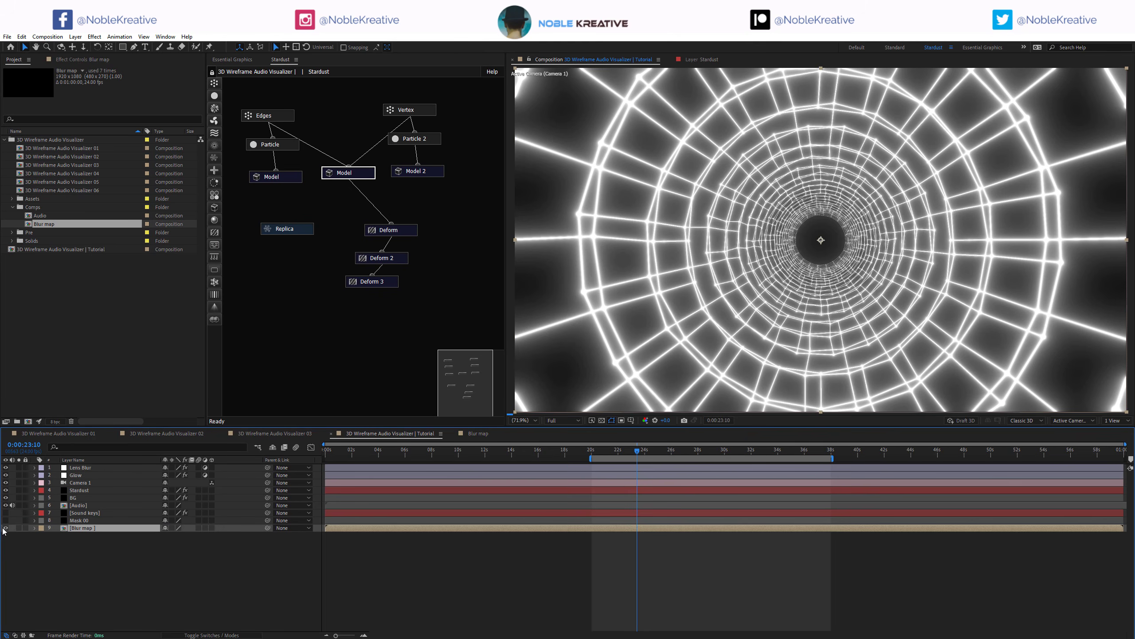
click(94, 59)
Step: Return the preview resolution to Half and Stardust's Quality Settings to High
click(567, 419)
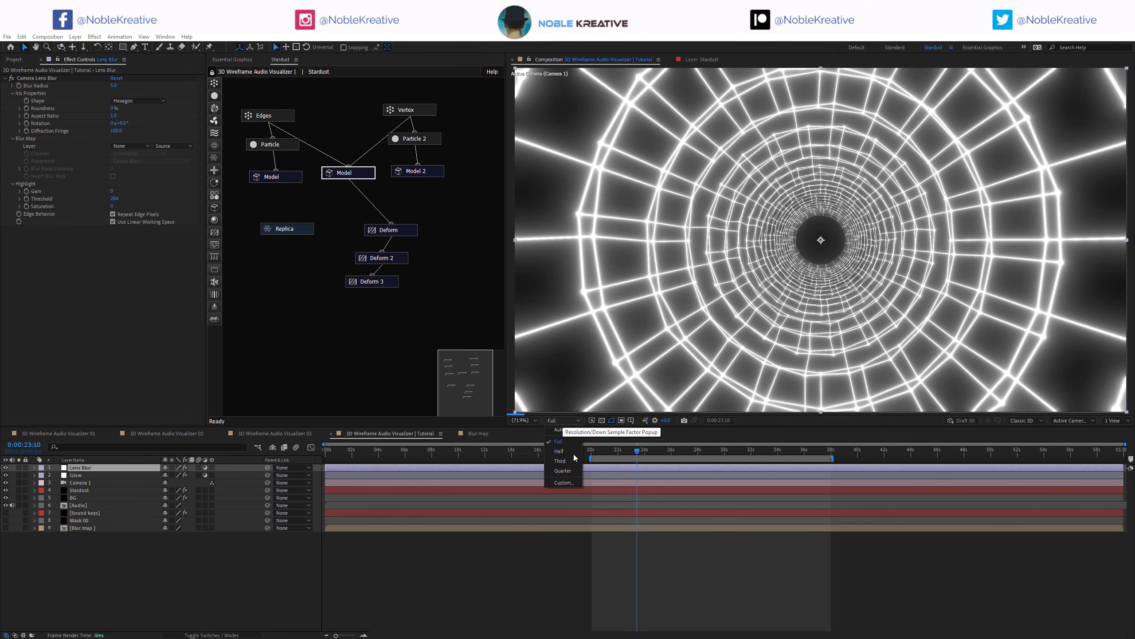
click(573, 450)
click(370, 176)
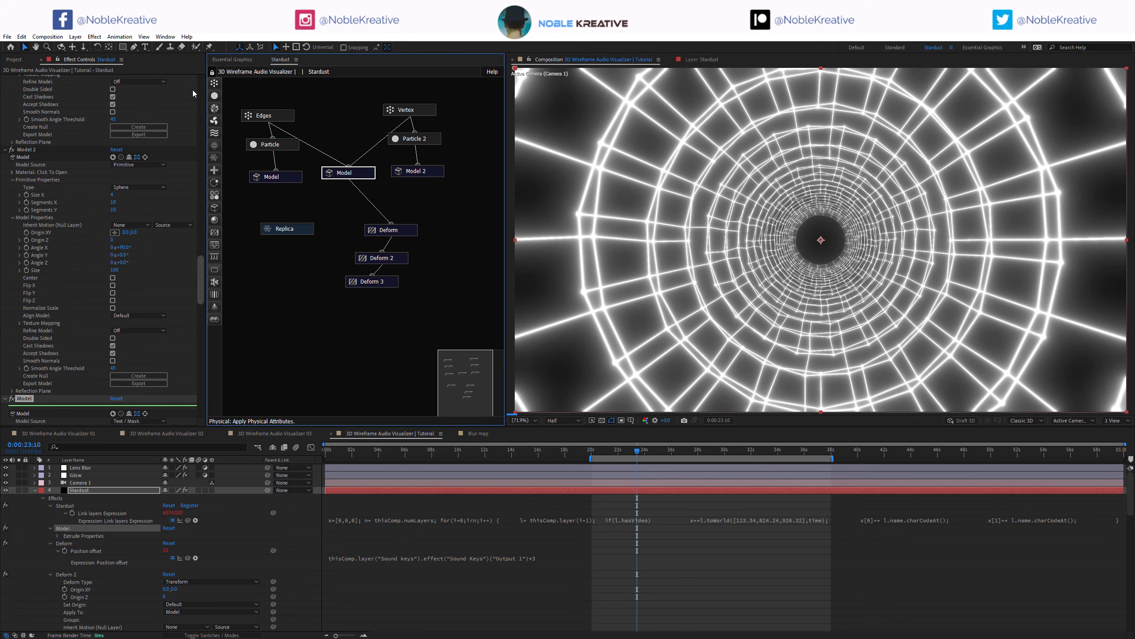
click(133, 160)
click(139, 151)
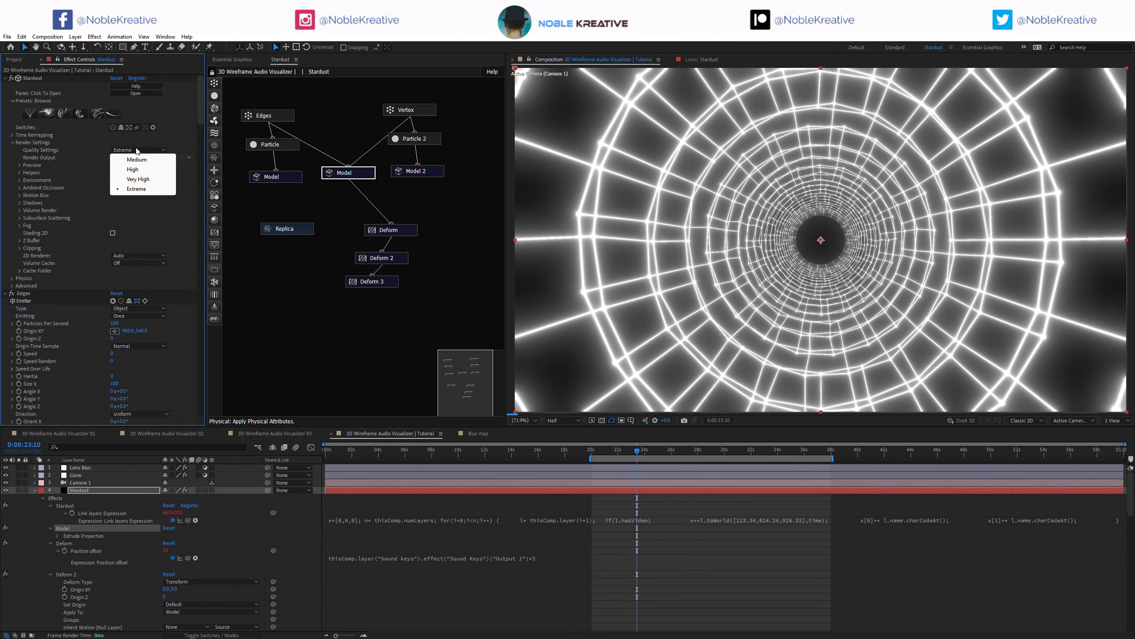
click(151, 171)
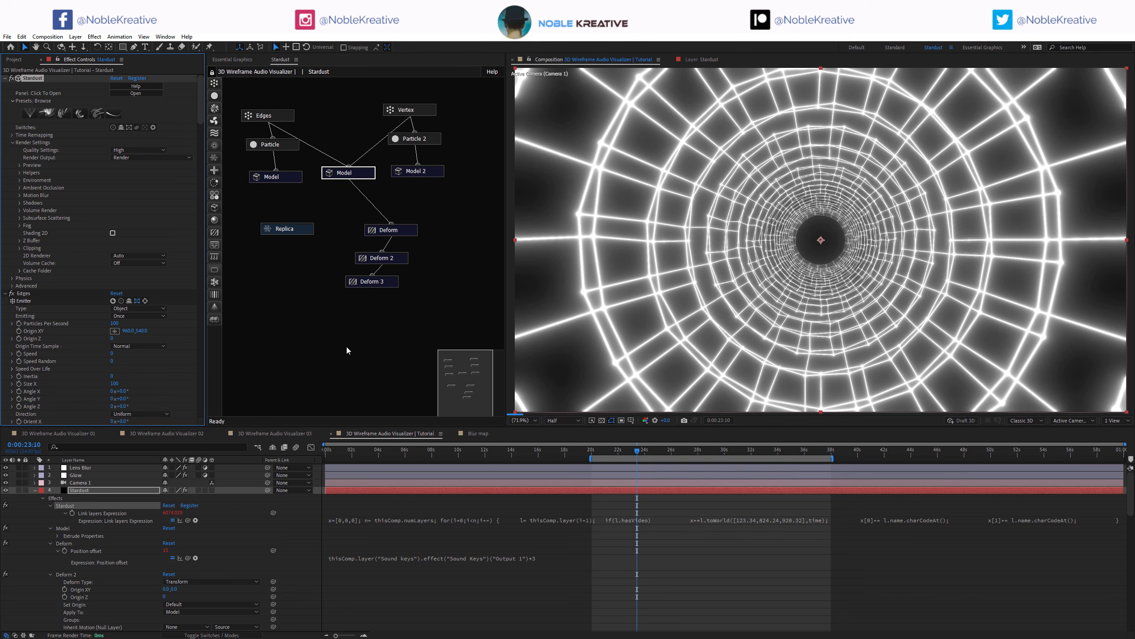
Step: Assign the Blur map layer as the Camera Lens Blur's blur map and set the Blur Radius to 25
click(124, 469)
click(130, 146)
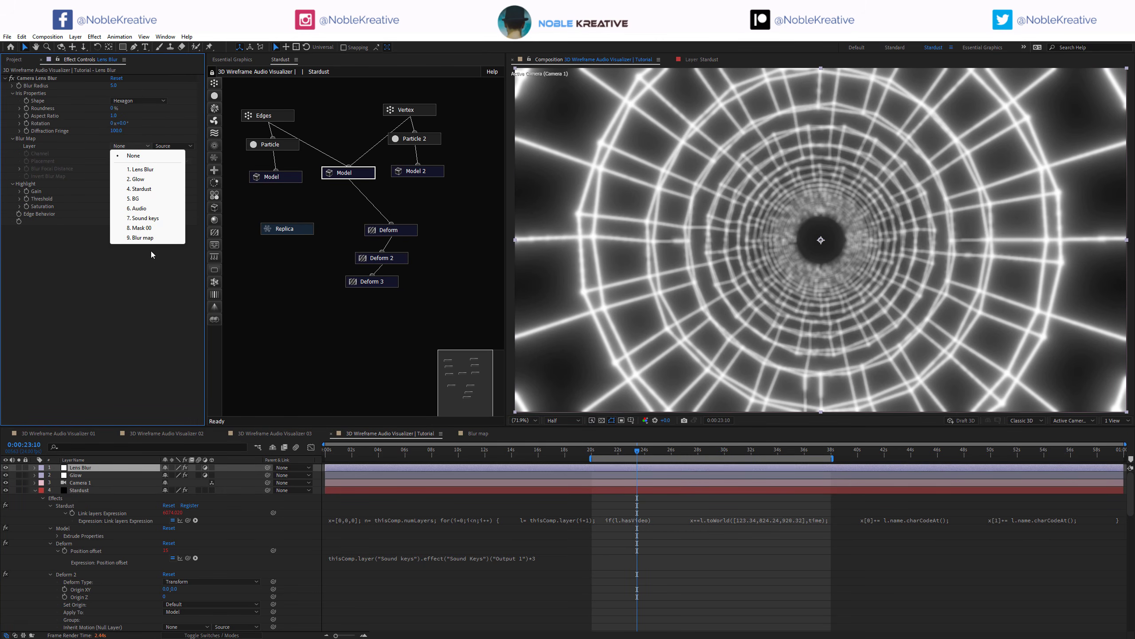
click(142, 237)
click(116, 86)
text(25)
key(Return)
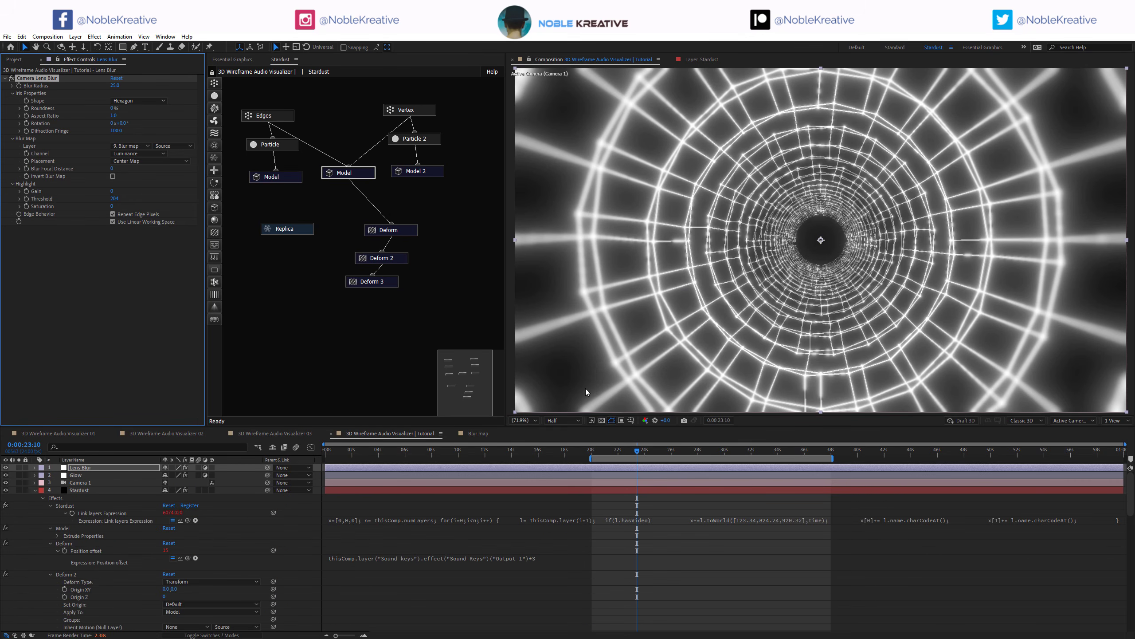
Step: Set the composition's preview resolution to Full and expand the Replica node's Along Path Properties
click(564, 420)
click(568, 436)
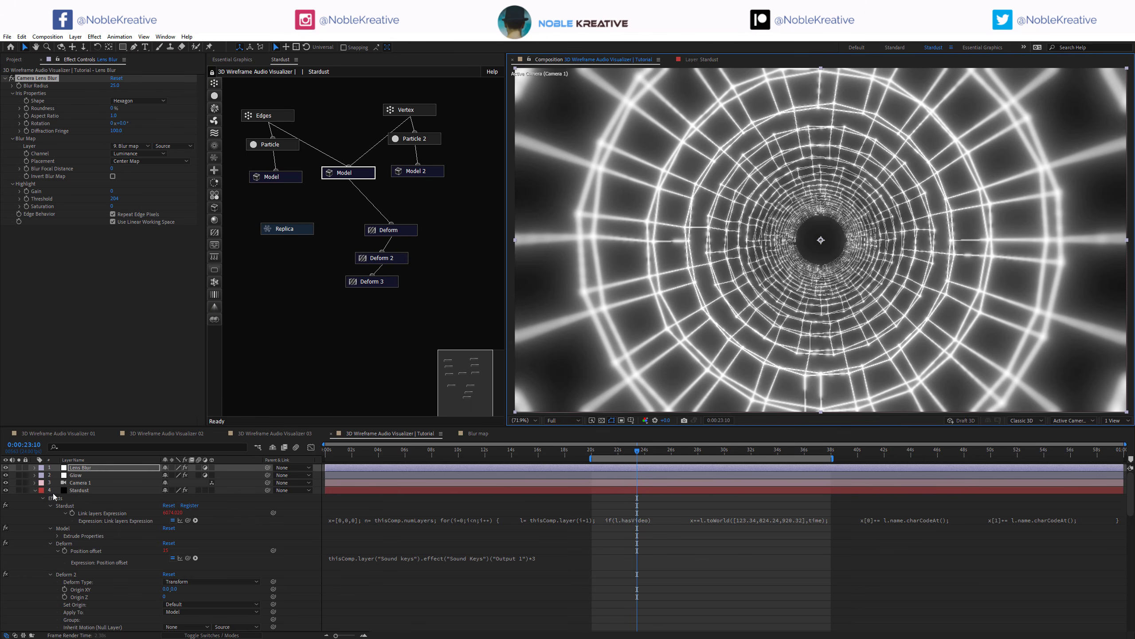
click(286, 228)
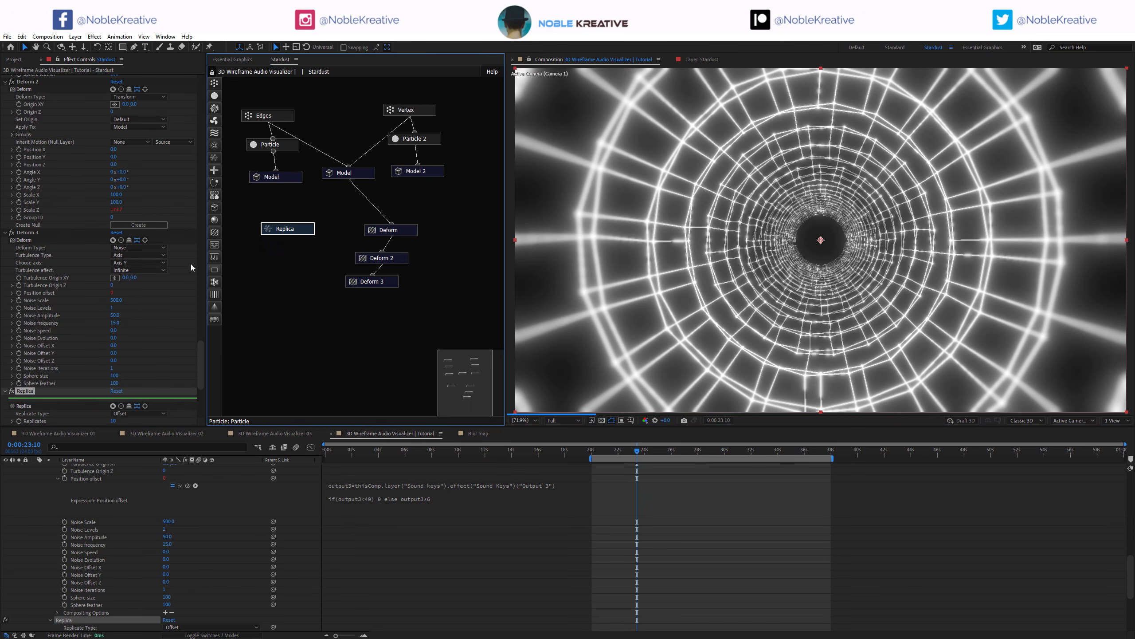
scroll(62, 321, down, 5)
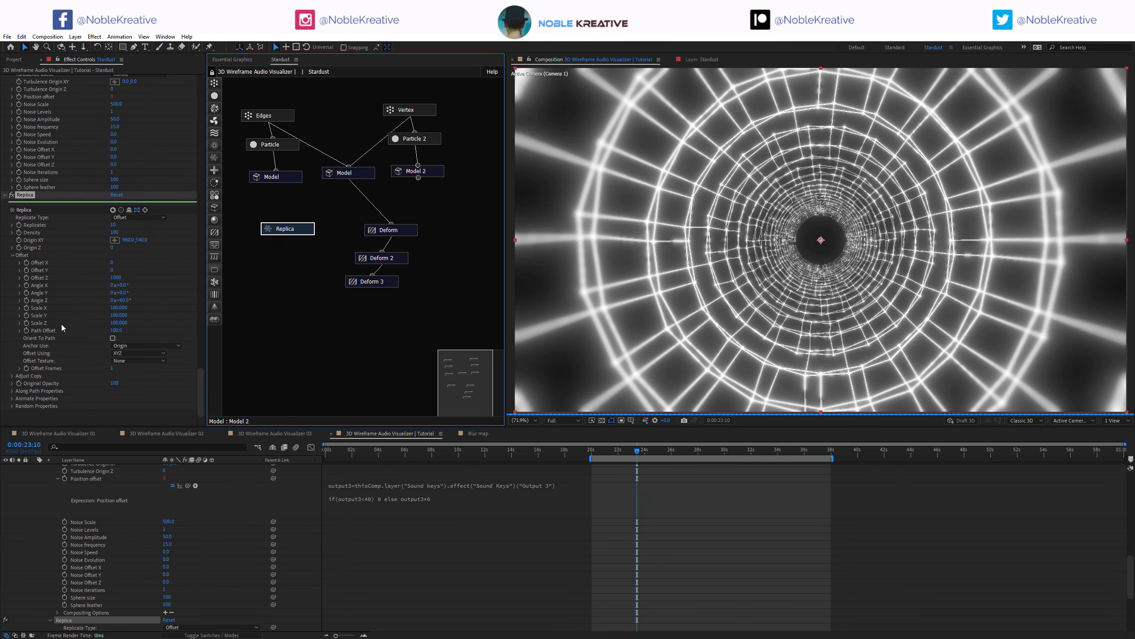
click(13, 391)
scroll(62, 281, down, 8)
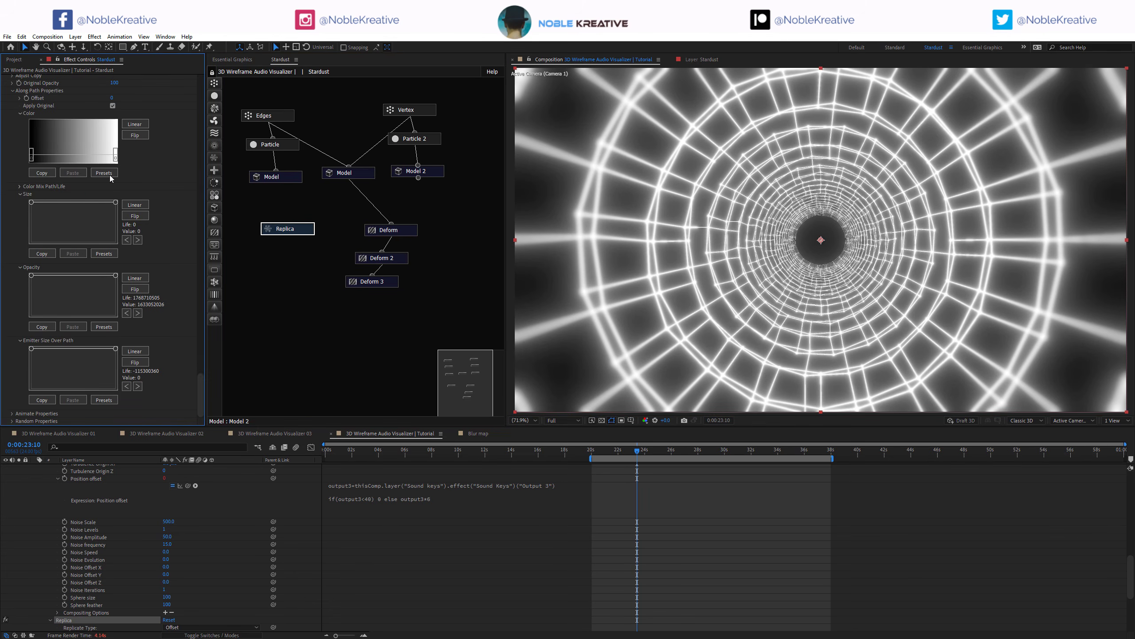
Step: Look through the path color presets, and flatten Replica's Color Mix Path/Life curve to zero along the whole path
click(104, 174)
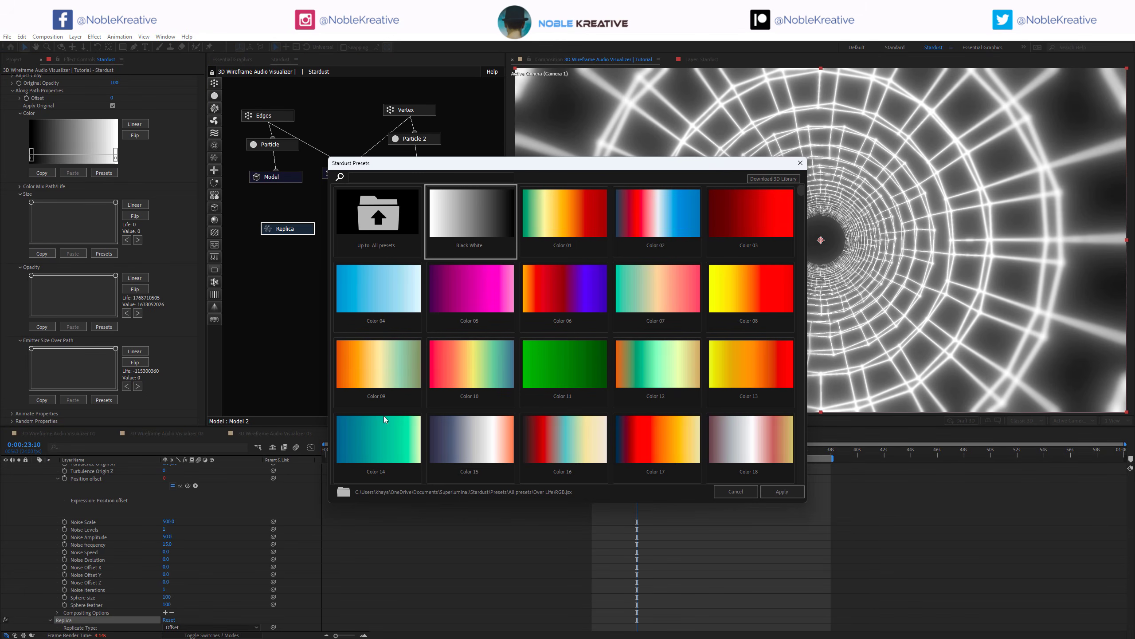
click(782, 491)
click(19, 185)
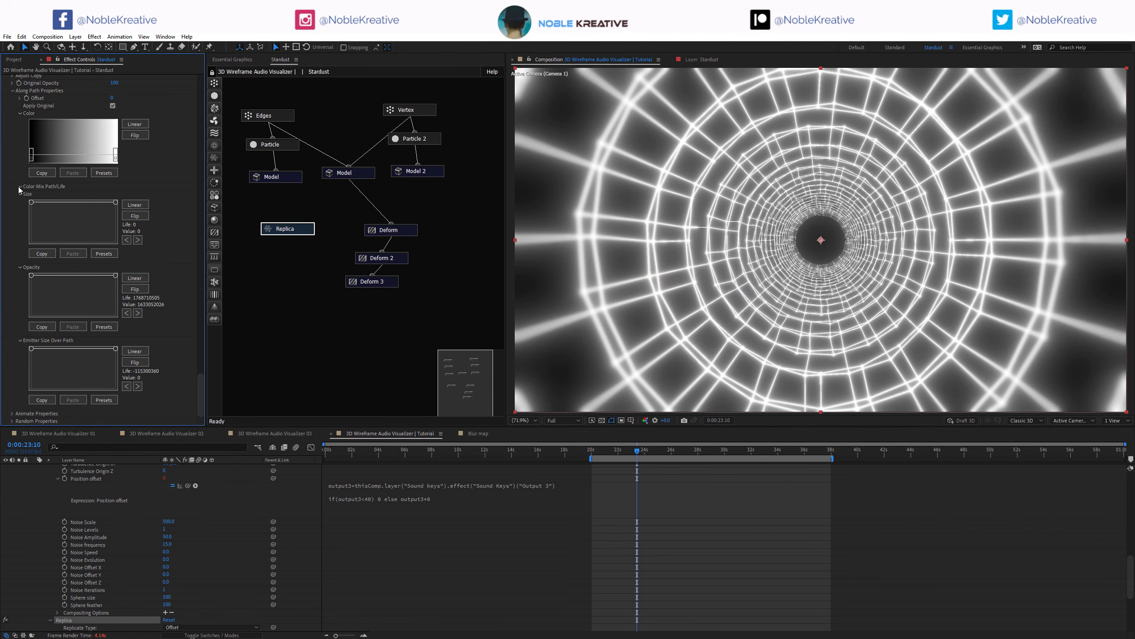
click(31, 243)
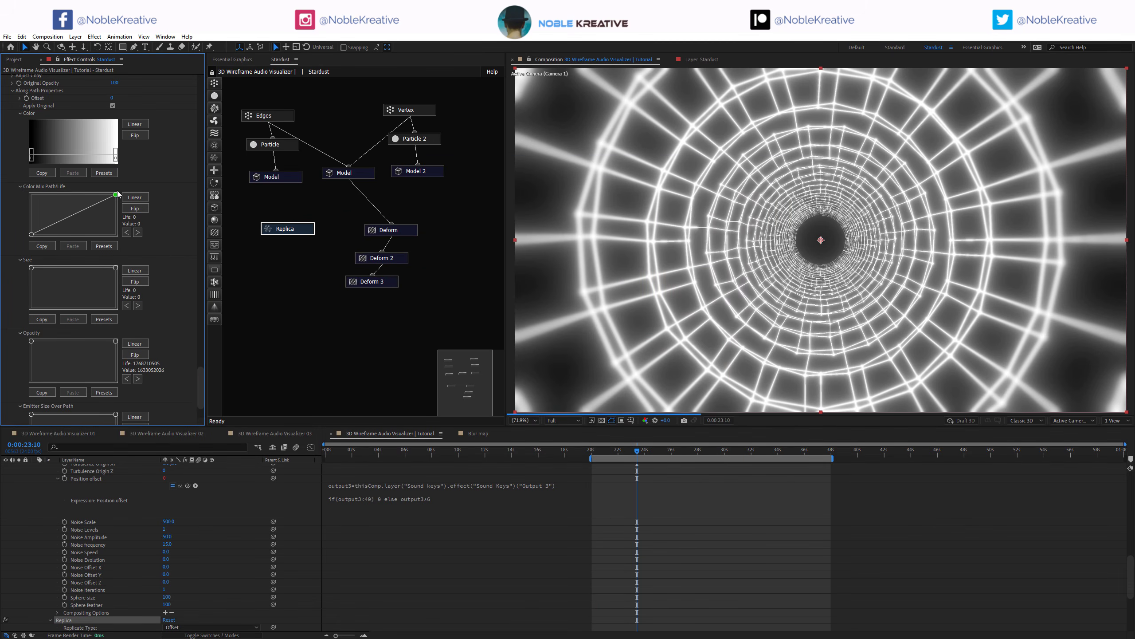
drag(116, 194, 123, 241)
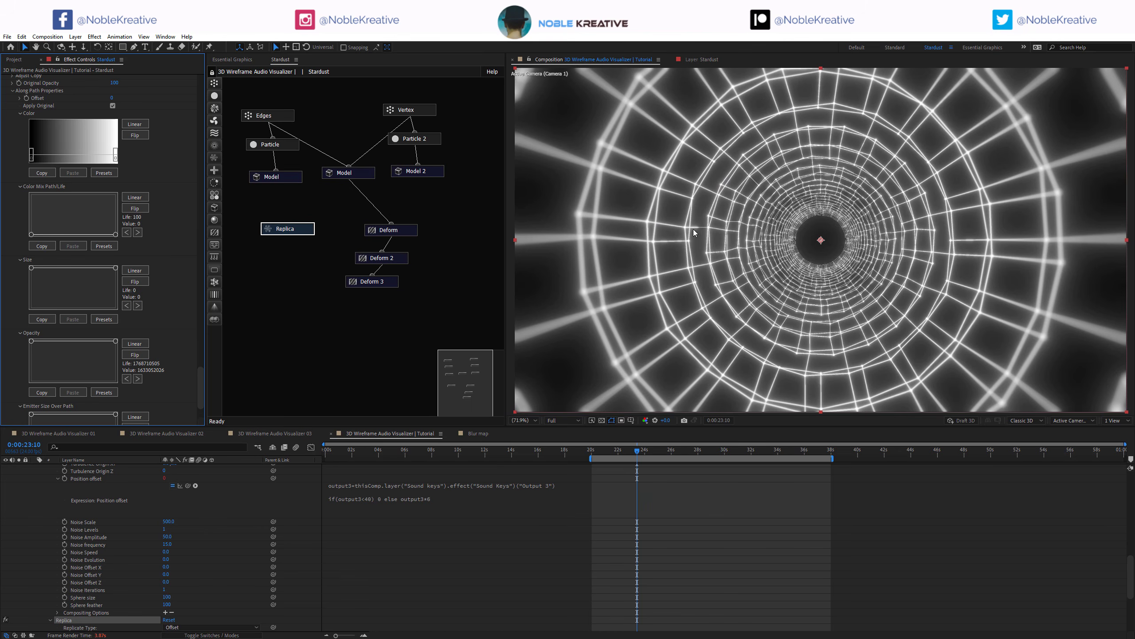
Step: Flip Replica's color gradient along the path, and replace it with the Color 06 preset
click(140, 137)
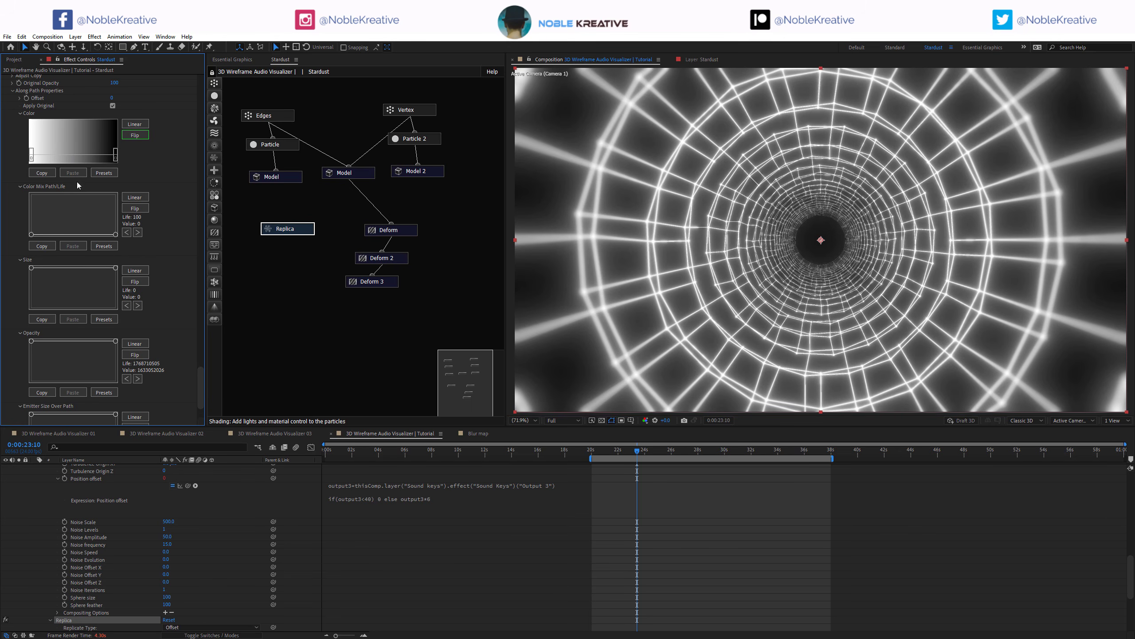
click(104, 173)
click(564, 289)
click(782, 492)
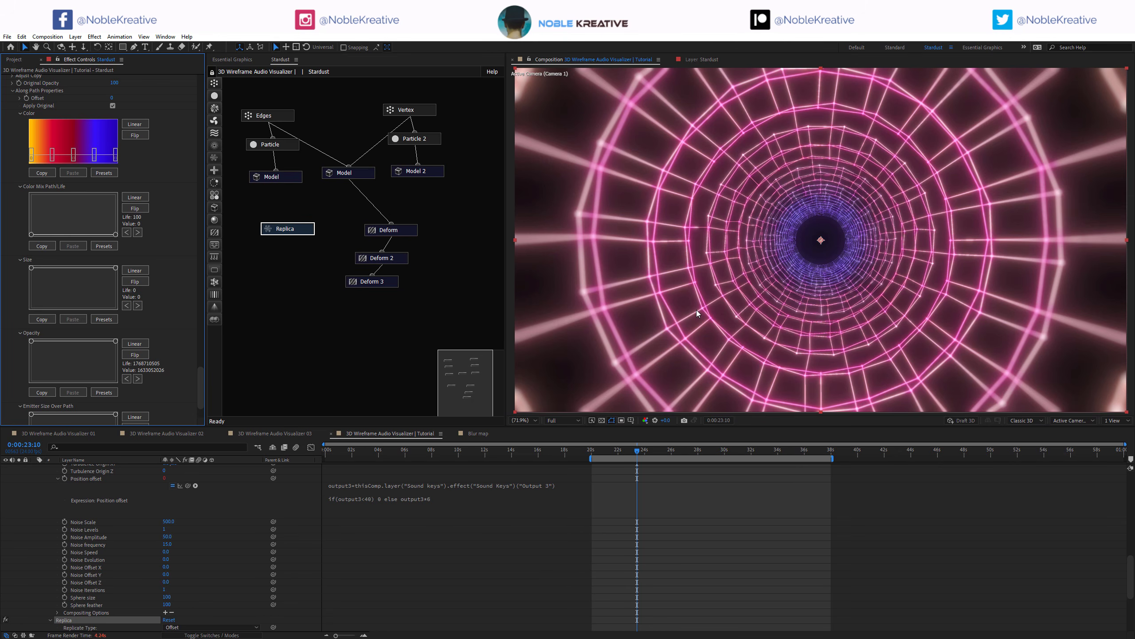
Step: Check the tunnel's new colors at several points along the timeline, from 0:00:01:22 to 0:00:53:16
click(1040, 448)
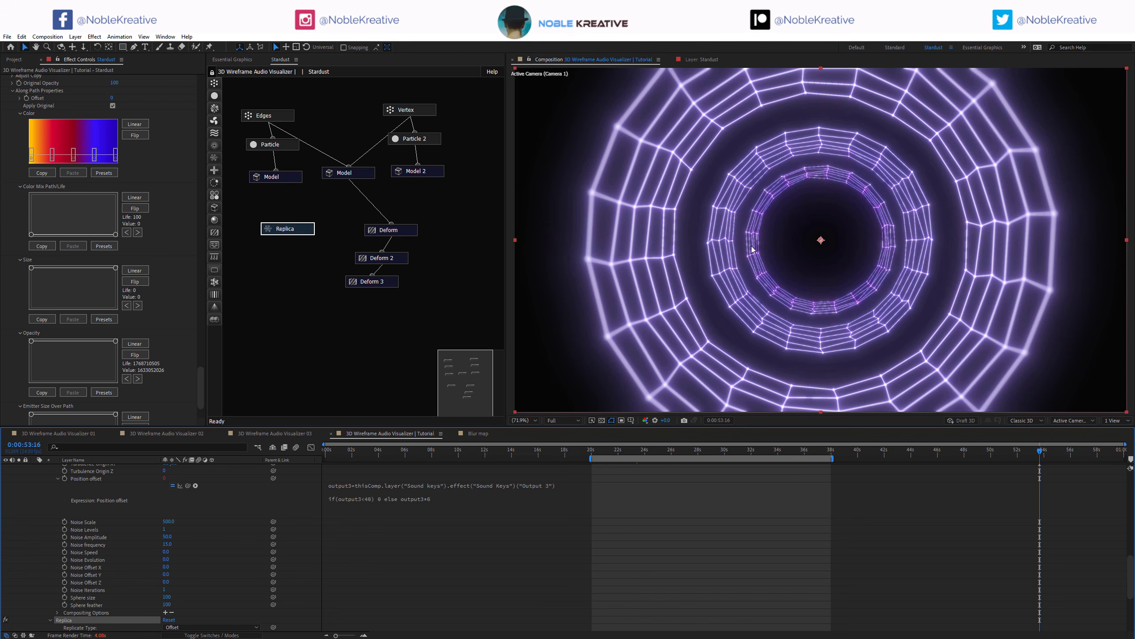
click(401, 449)
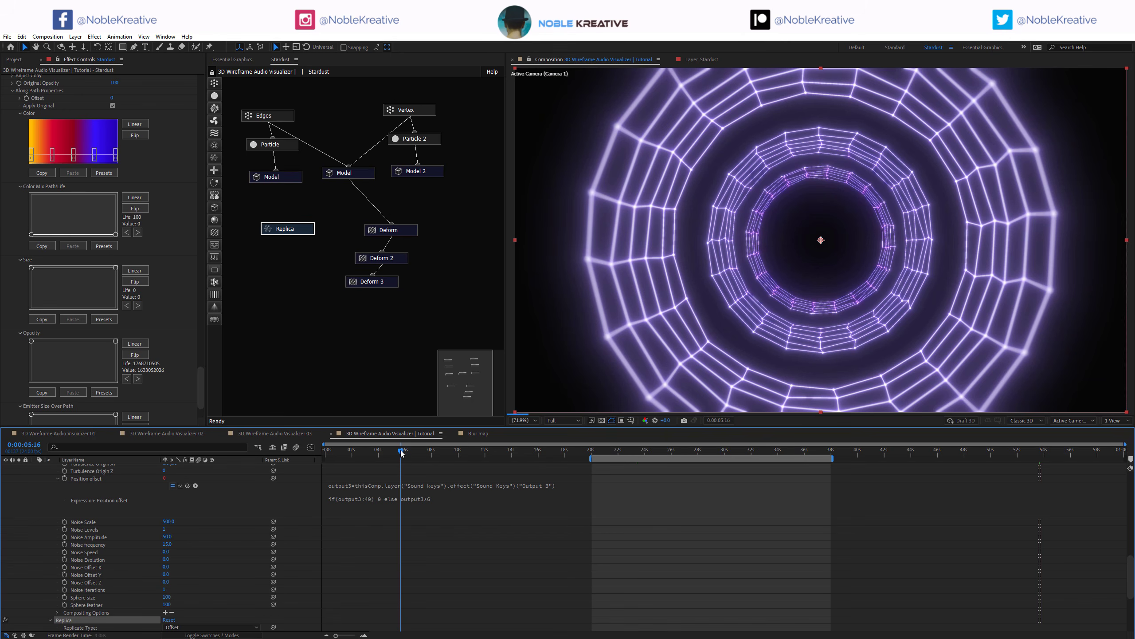
drag(373, 455, 350, 455)
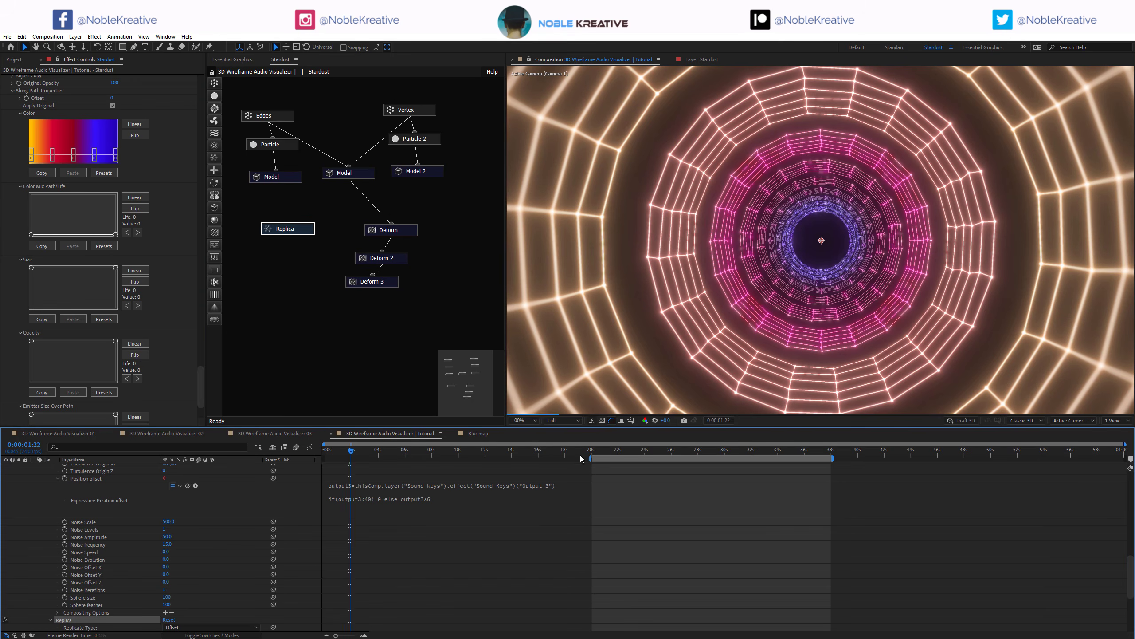
drag(582, 456, 750, 450)
click(763, 450)
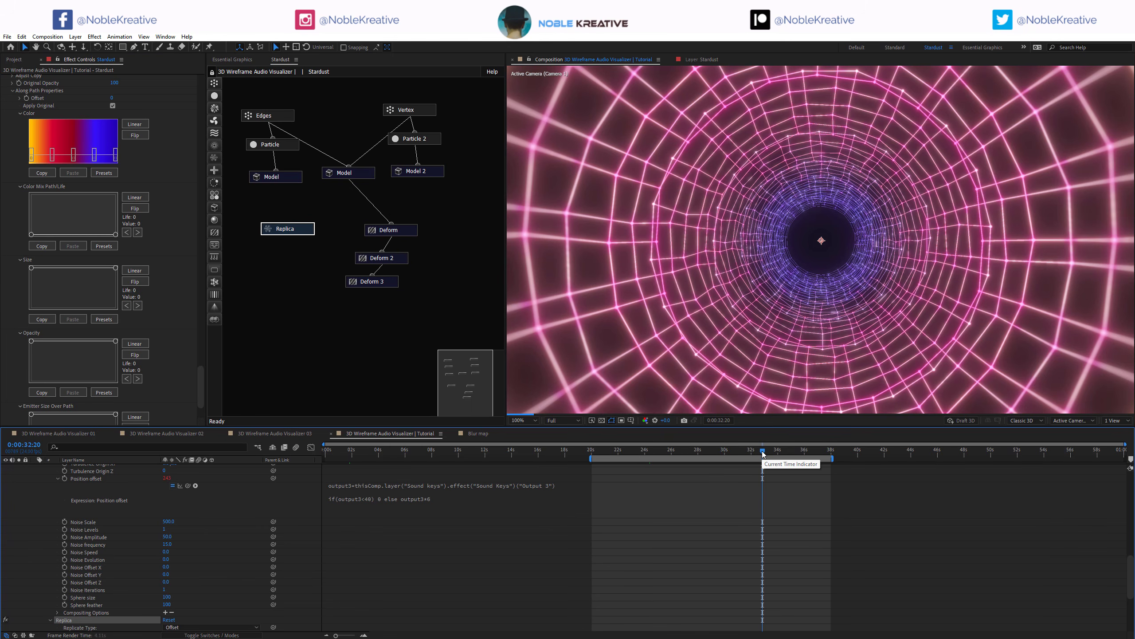
Step: Collapse the Stardust layer's properties, duplicate the Glow adjustment layer and rename the copy as Motion Blur
scroll(382, 548, up, 10)
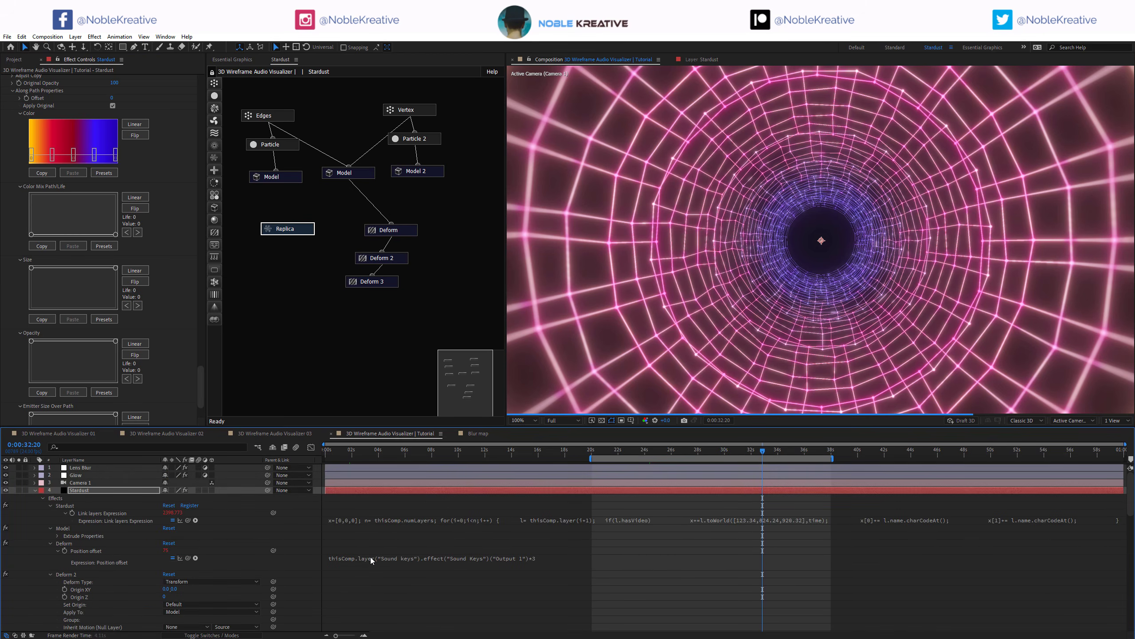
click(34, 490)
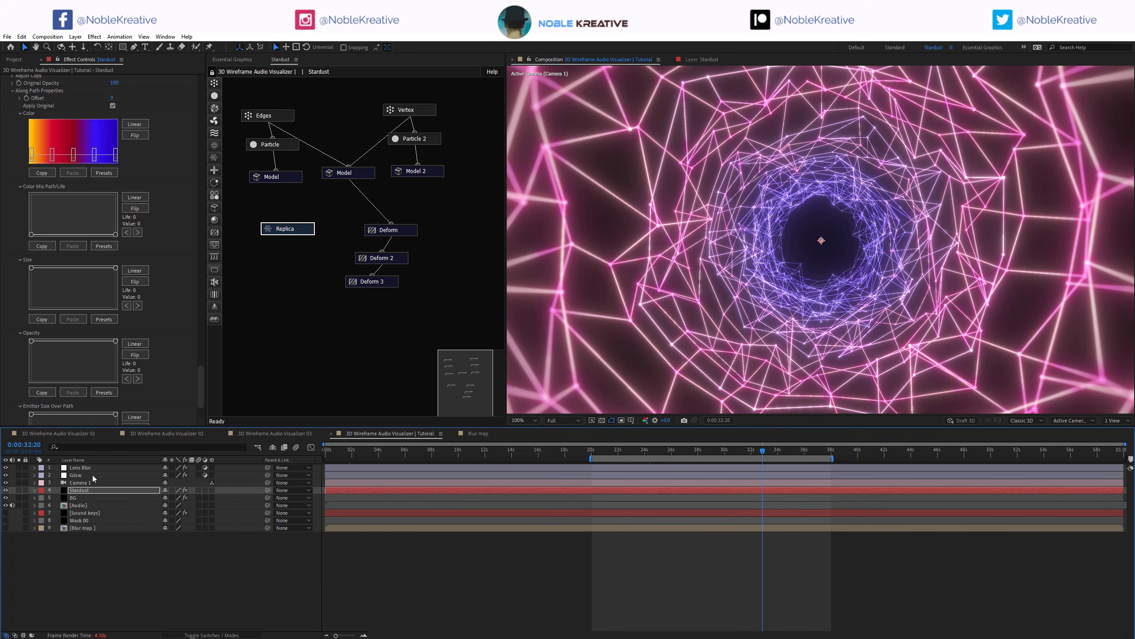
click(76, 475)
key(ctrl+d)
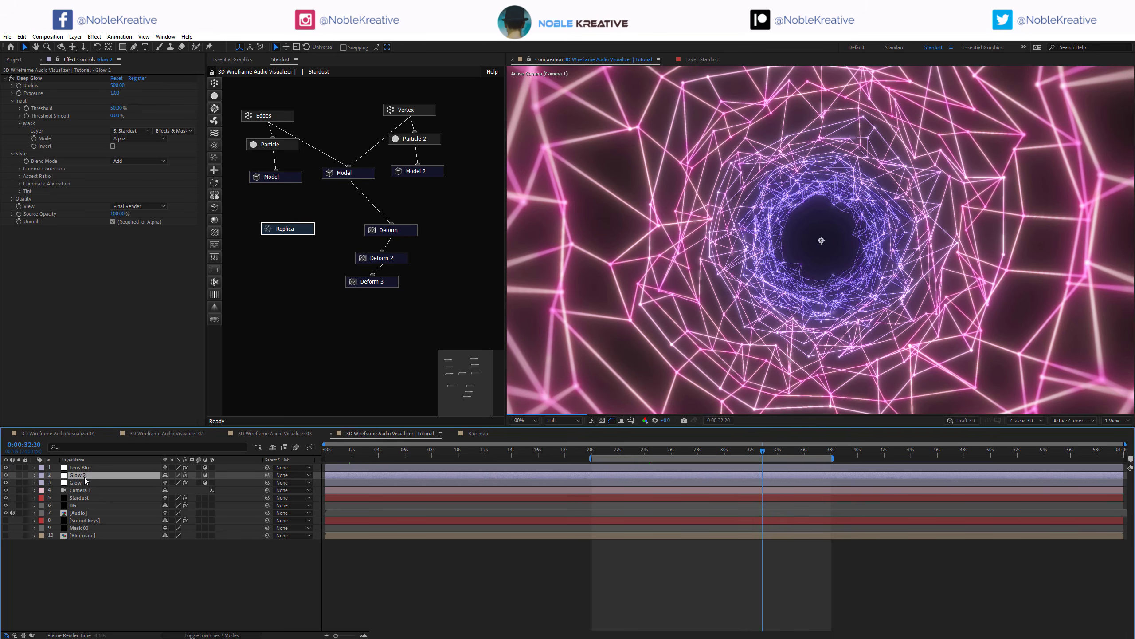
key(Return)
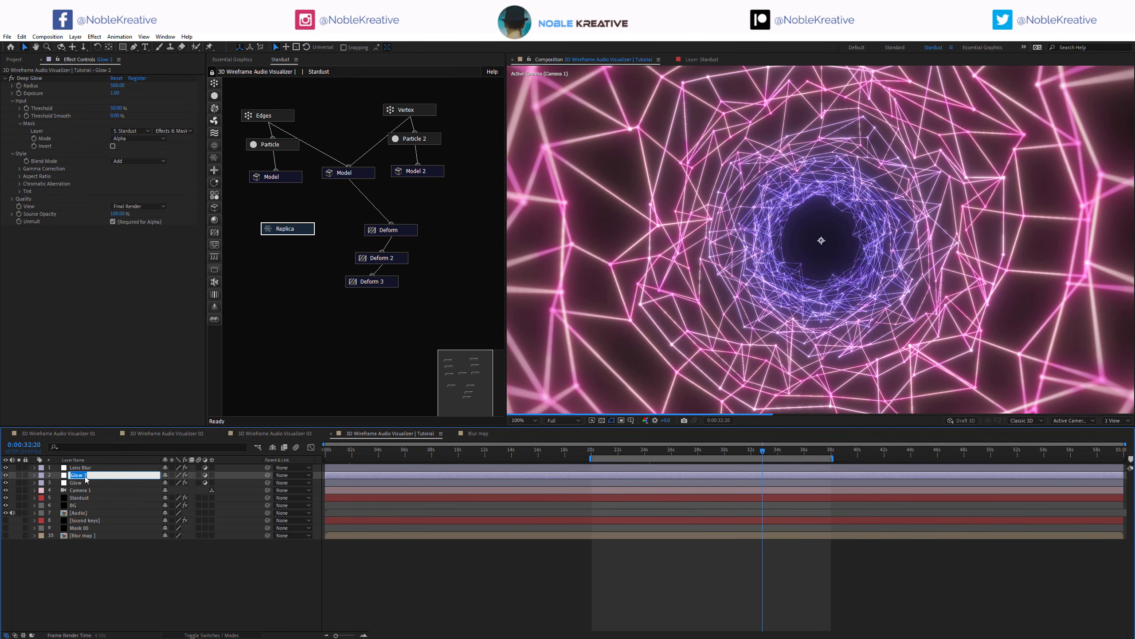
text(Motion Blur)
key(Return)
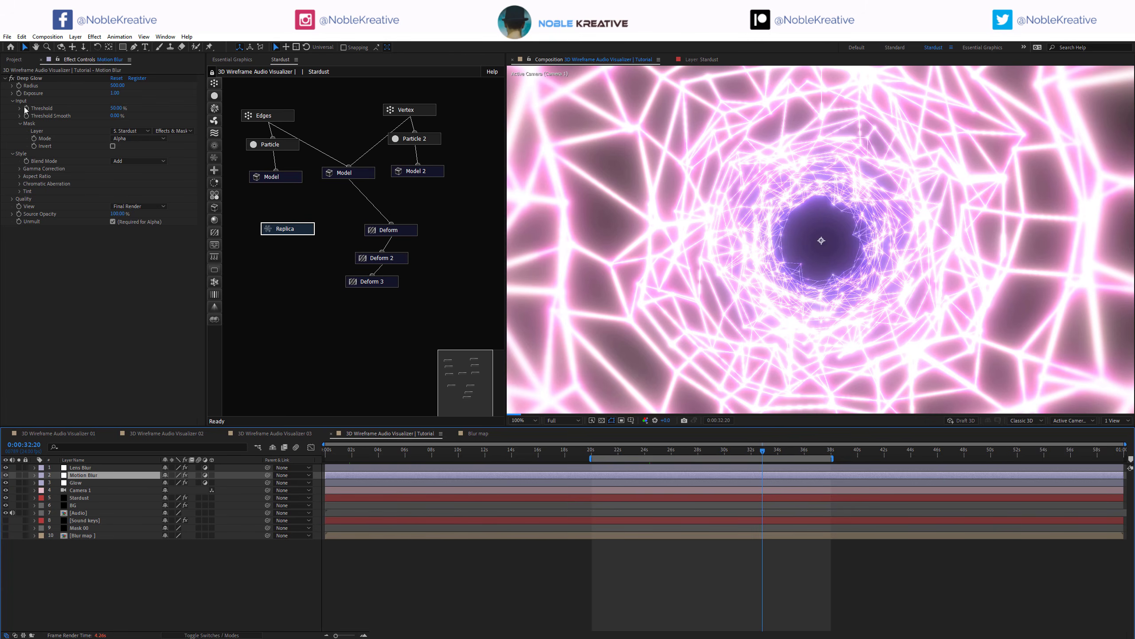
Step: Replace the Deep Glow effect on the Motion Blur layer with Pixel Motion Blur
click(35, 78)
key(Delete)
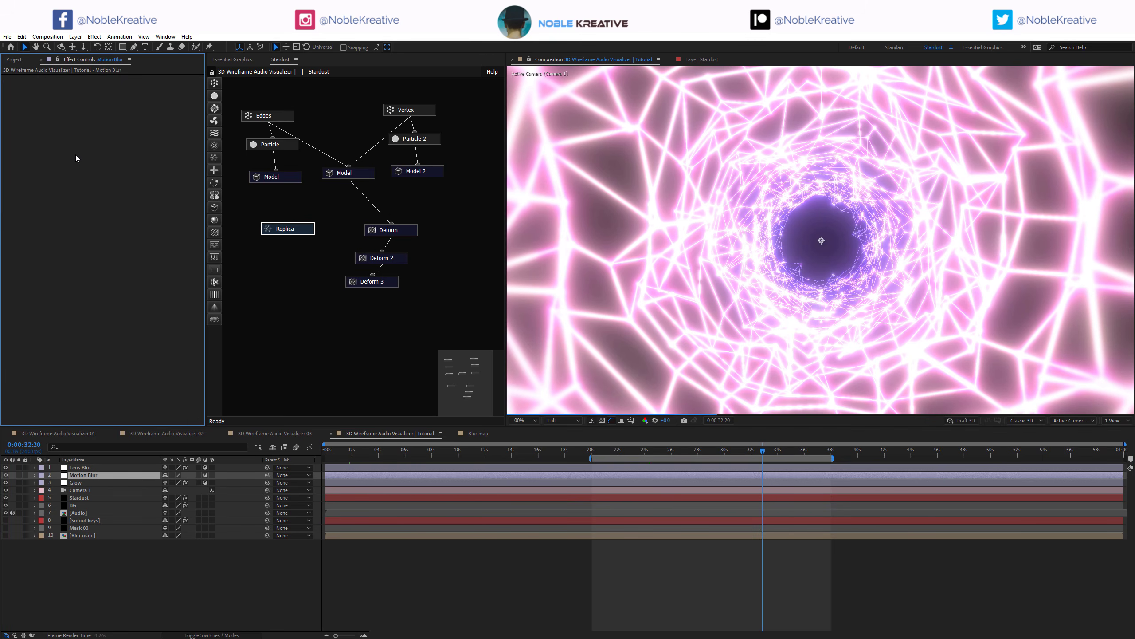
key(p)
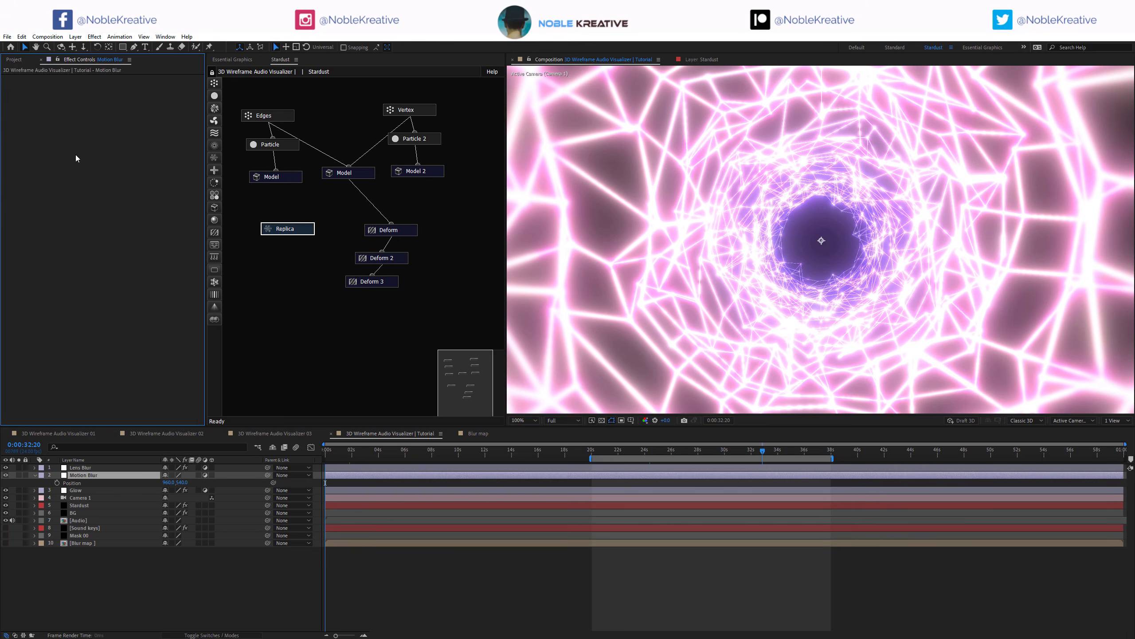
key(ctrl+space)
text(pi)
key(Return)
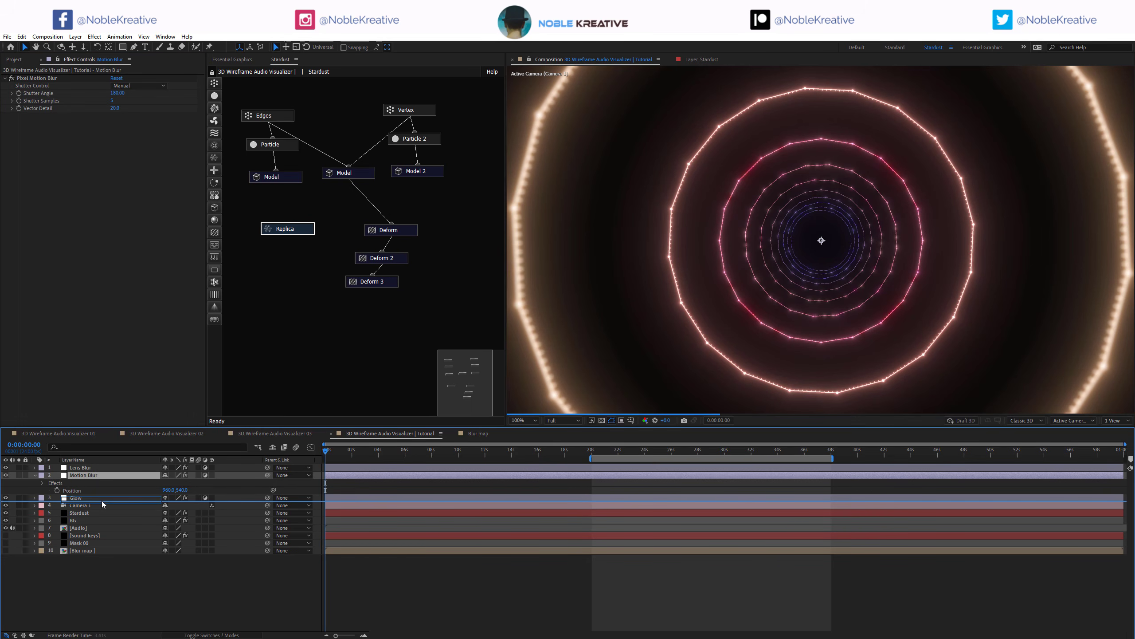
Step: Move the Motion Blur layer below Glow, and compare the frame at 0:00:32:05 with the layer hidden and shown
key(ctrl+bracketleft)
click(754, 452)
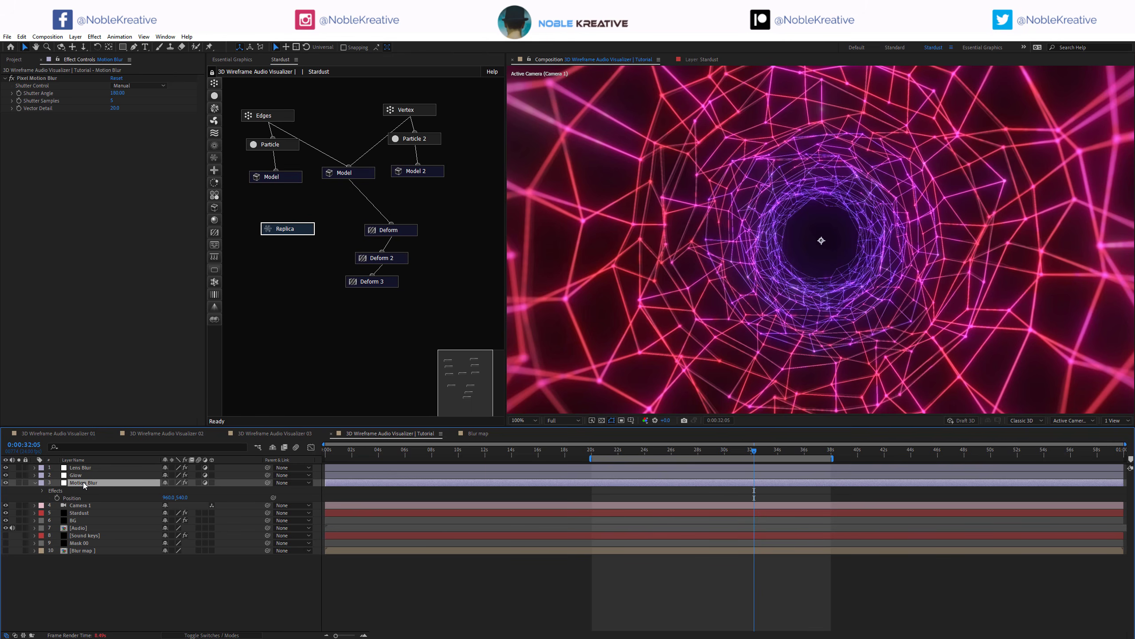
click(5, 483)
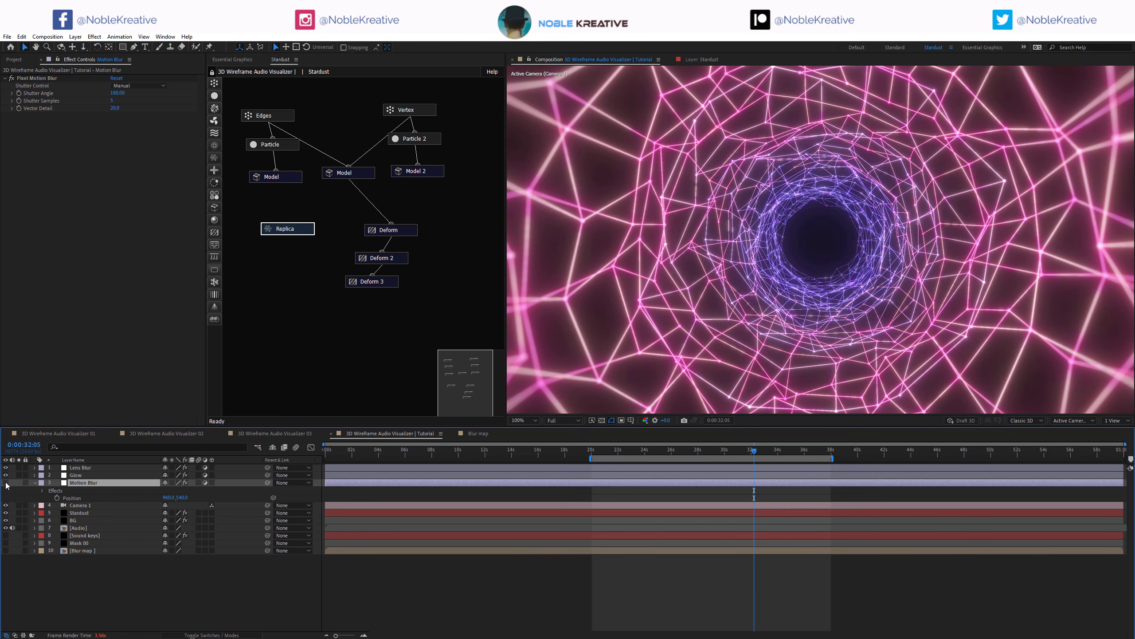
click(6, 482)
Step: Keep Pixel Motion Blur's Shutter Control on Manual and set its Shutter Angle to 90
click(143, 86)
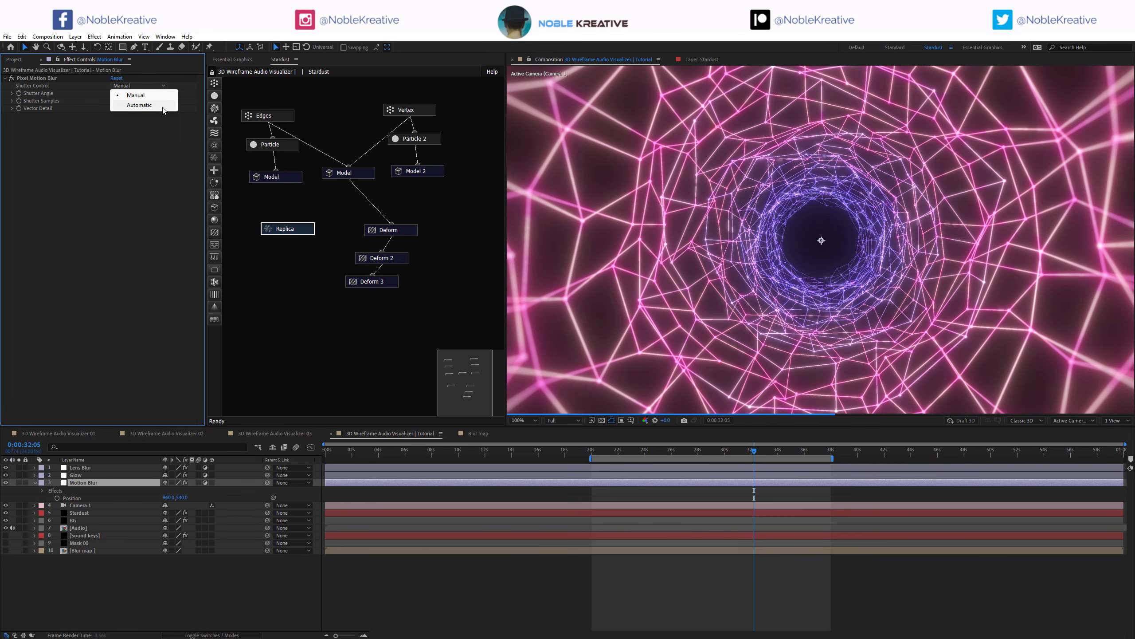
click(85, 90)
click(118, 93)
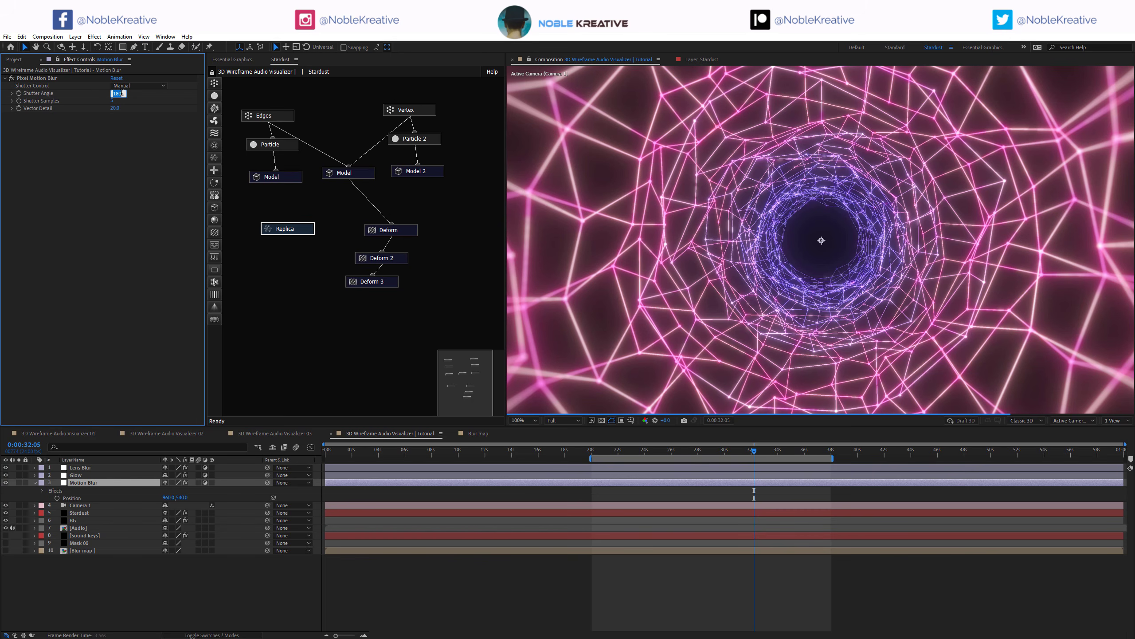
text(90)
key(Return)
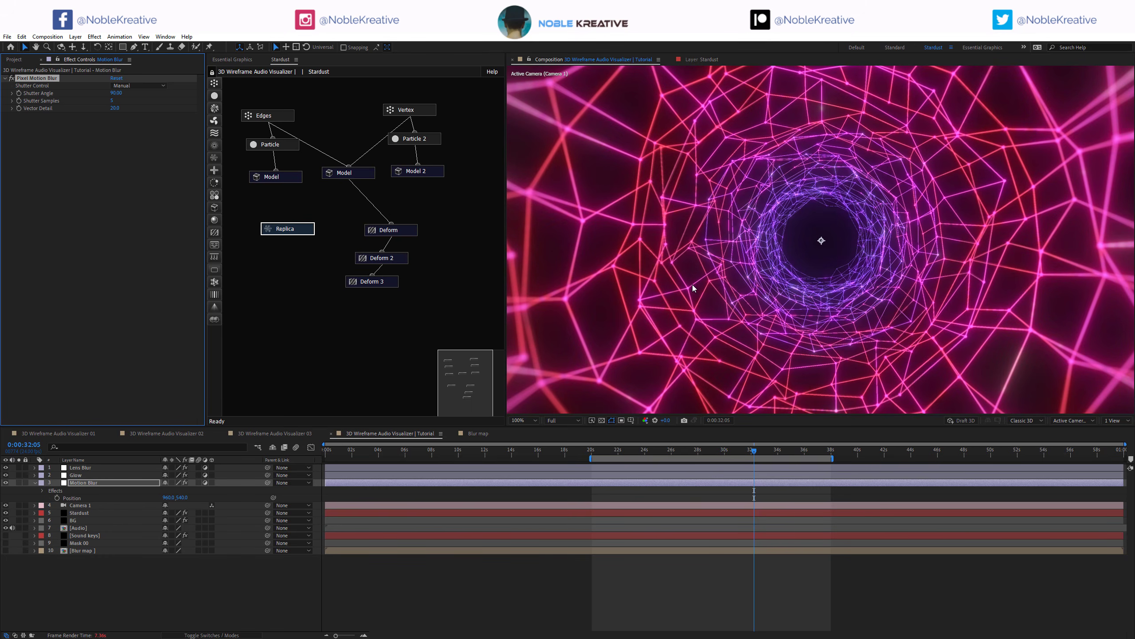
Step: Play back the finished tunnel animation from the start of the work area
click(642, 451)
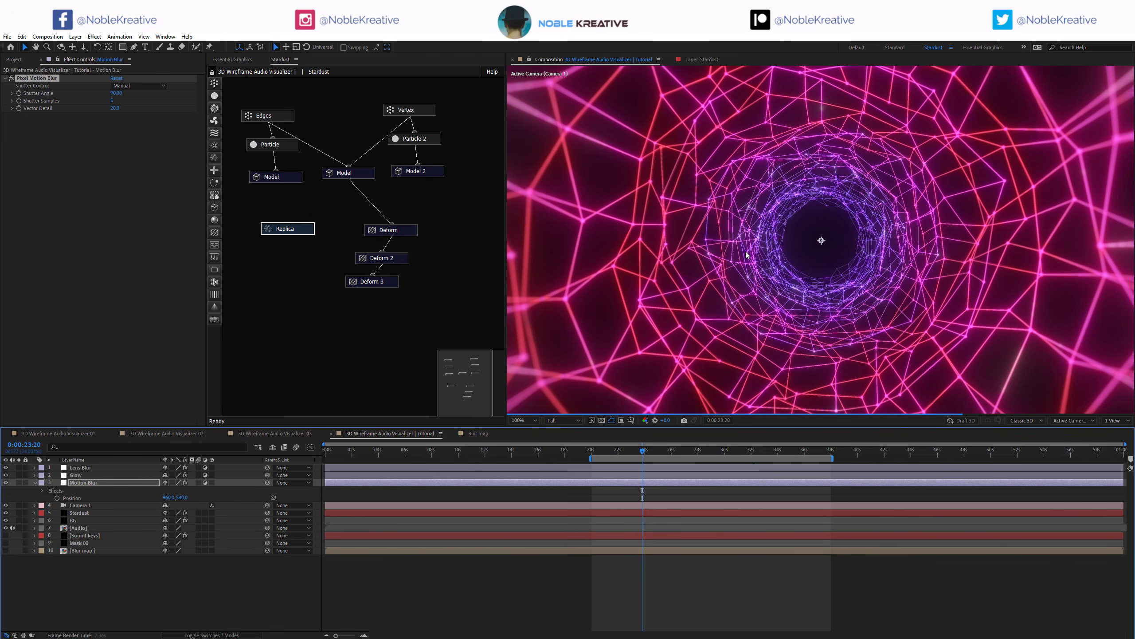
click(567, 603)
key(space)
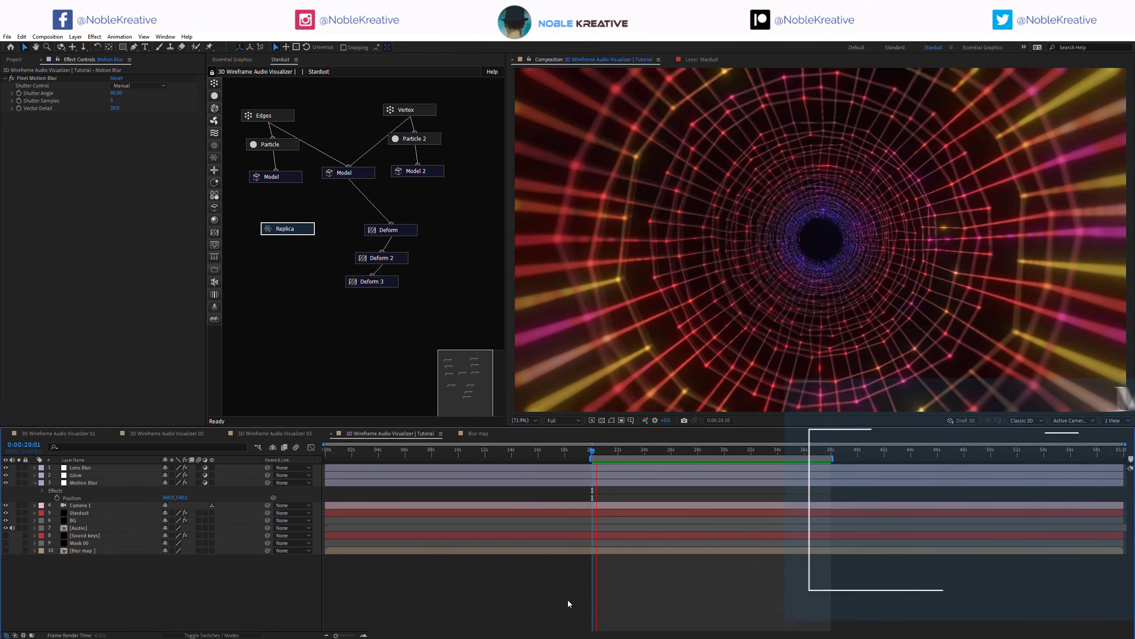
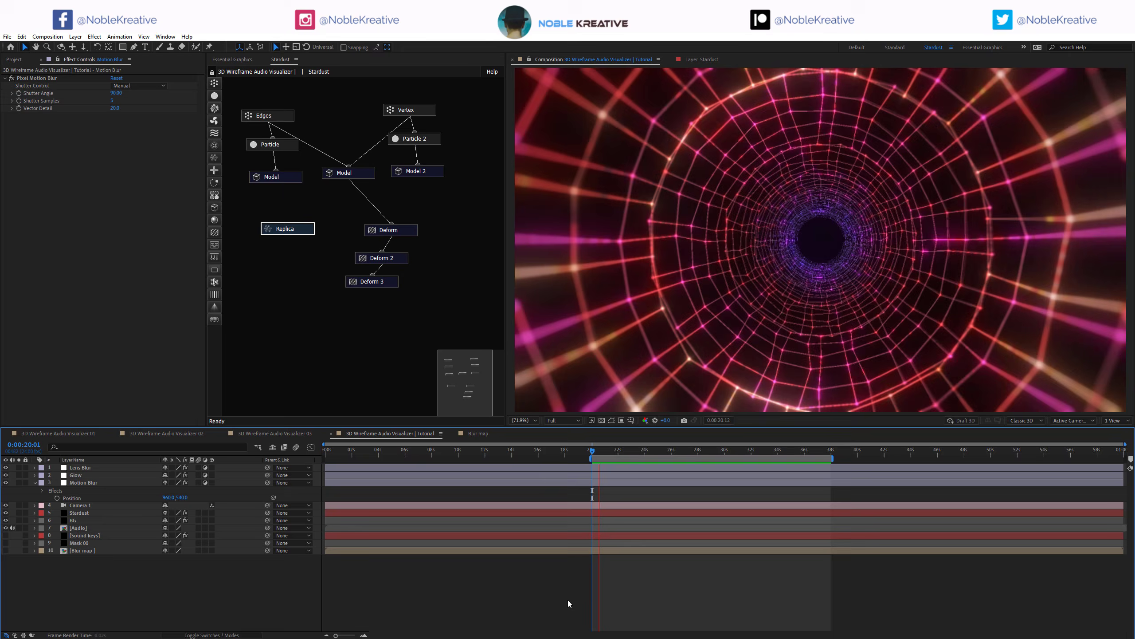
key(space)
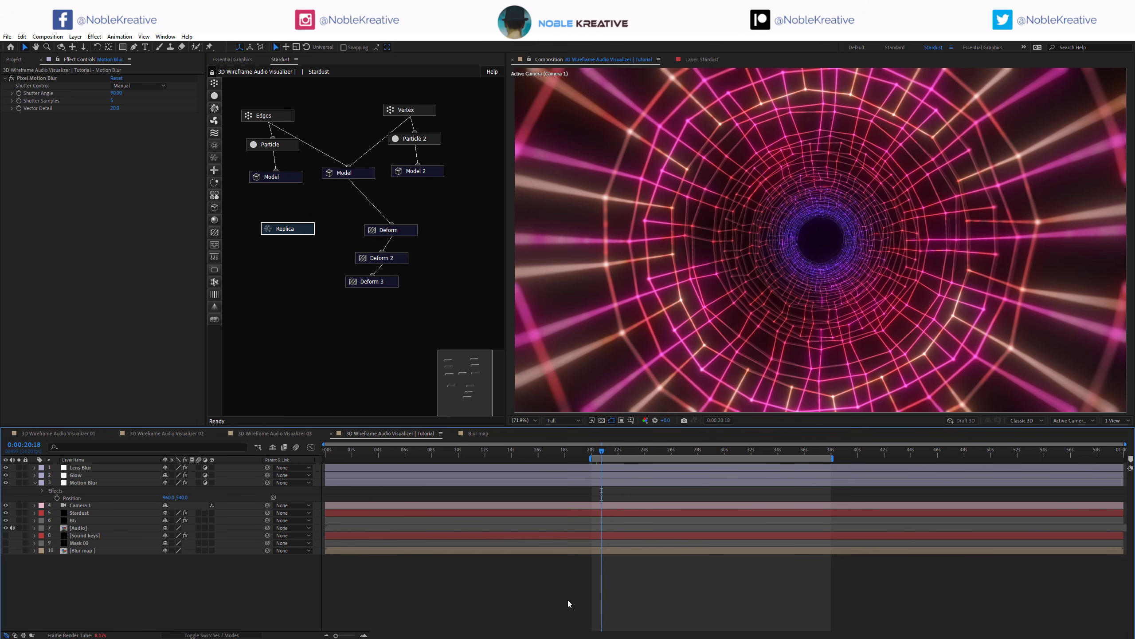
Step: Review the 3D Wireframe Audio Visualizer 01 composition at several times, and show the settings of its cylinder's Material node
click(48, 434)
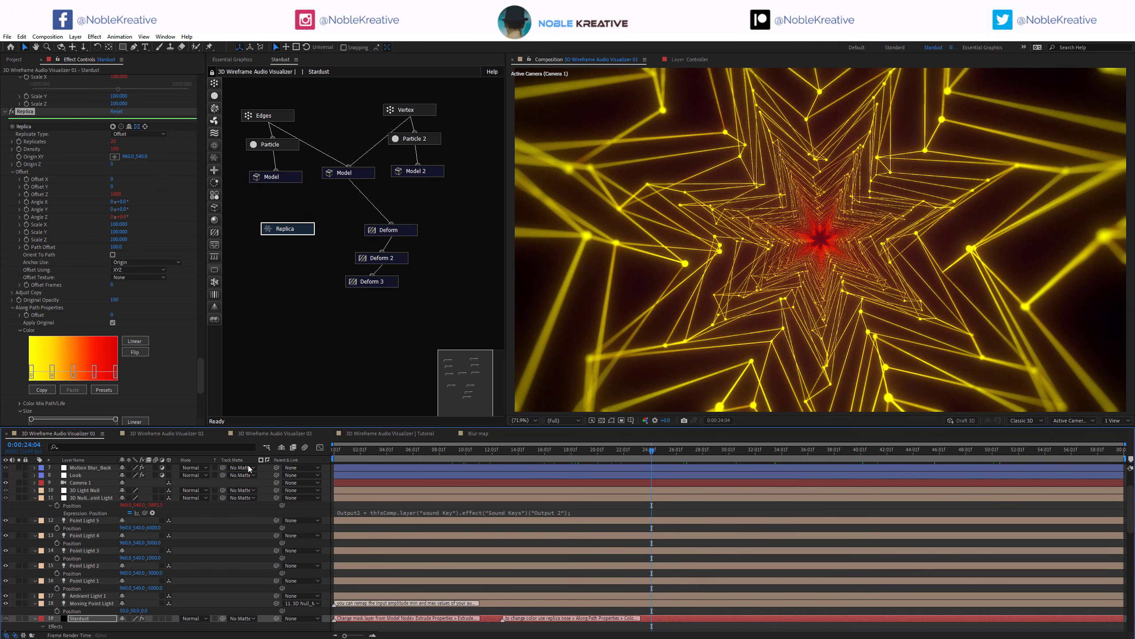
click(597, 451)
click(456, 452)
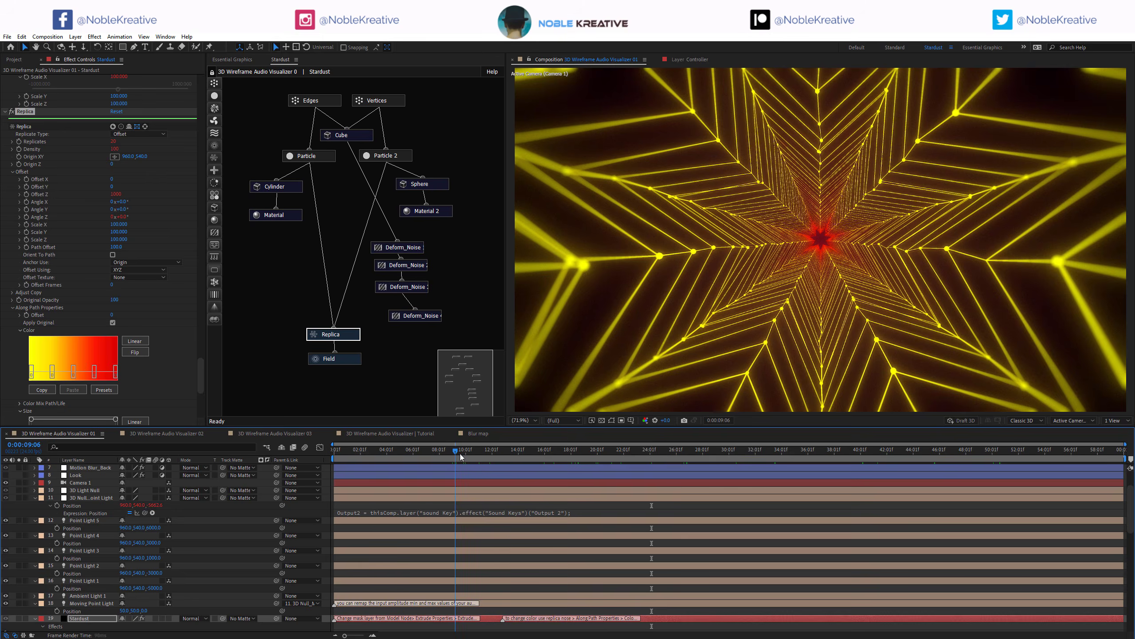
drag(791, 449, 958, 456)
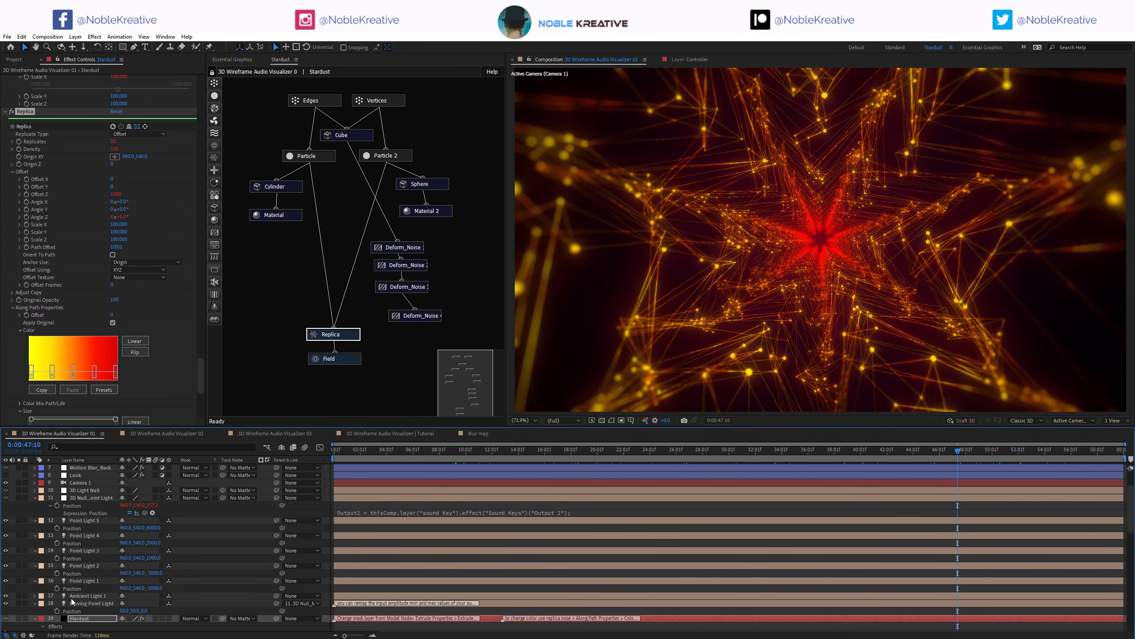
click(290, 214)
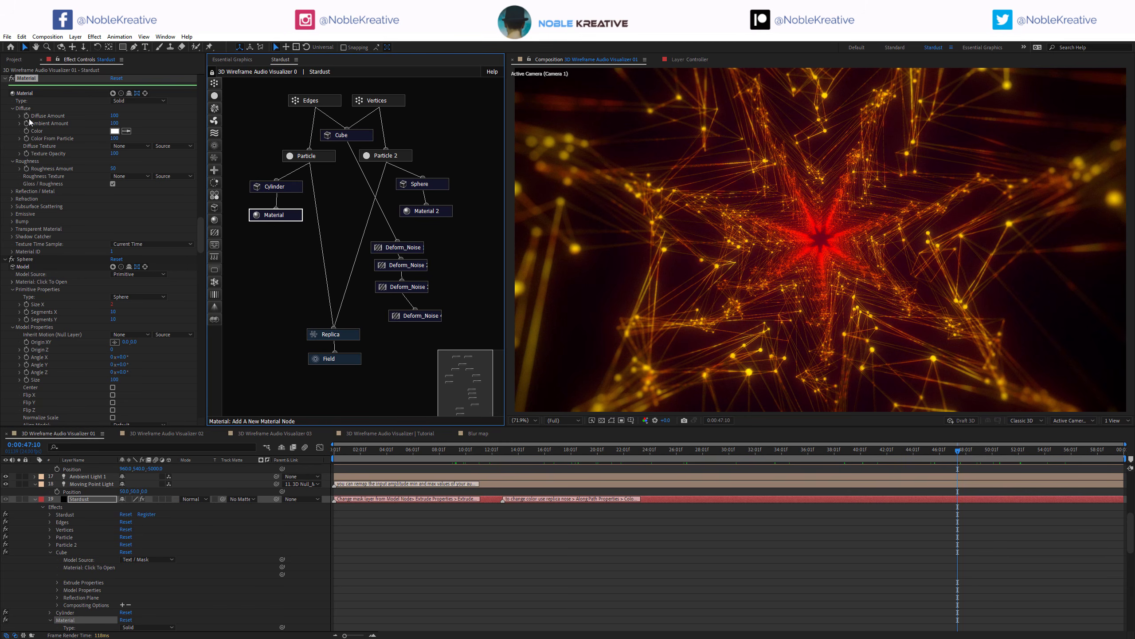
Step: Examine the sphere's Material 2 node and the light color and light intensity controls in the composition's Essential Graphics properties
click(448, 214)
scroll(71, 500, up, 15)
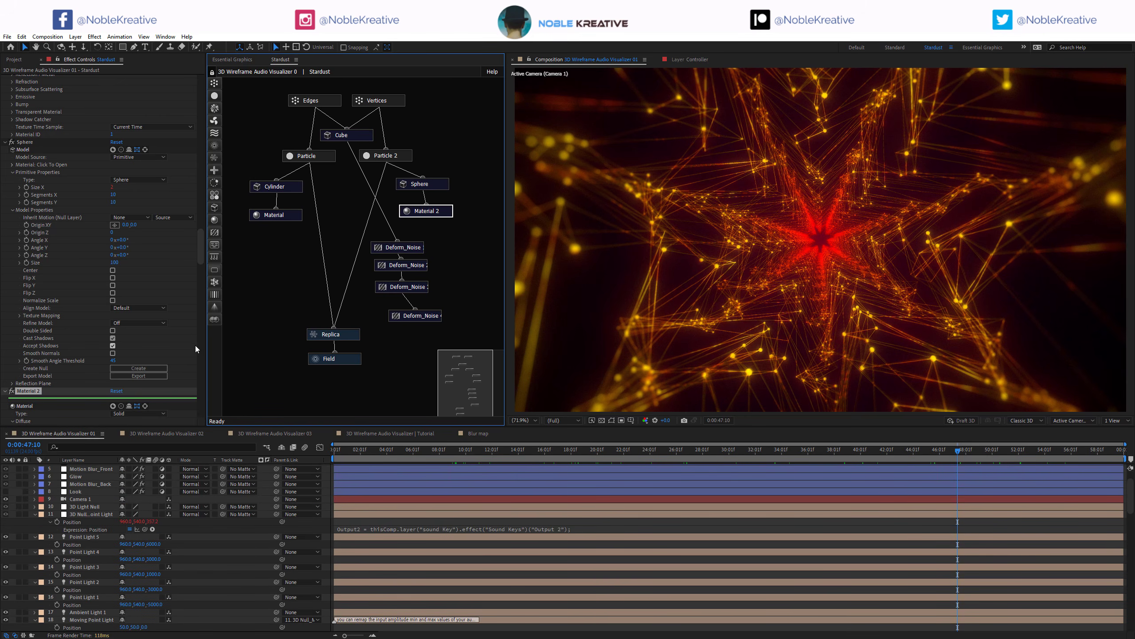
click(232, 58)
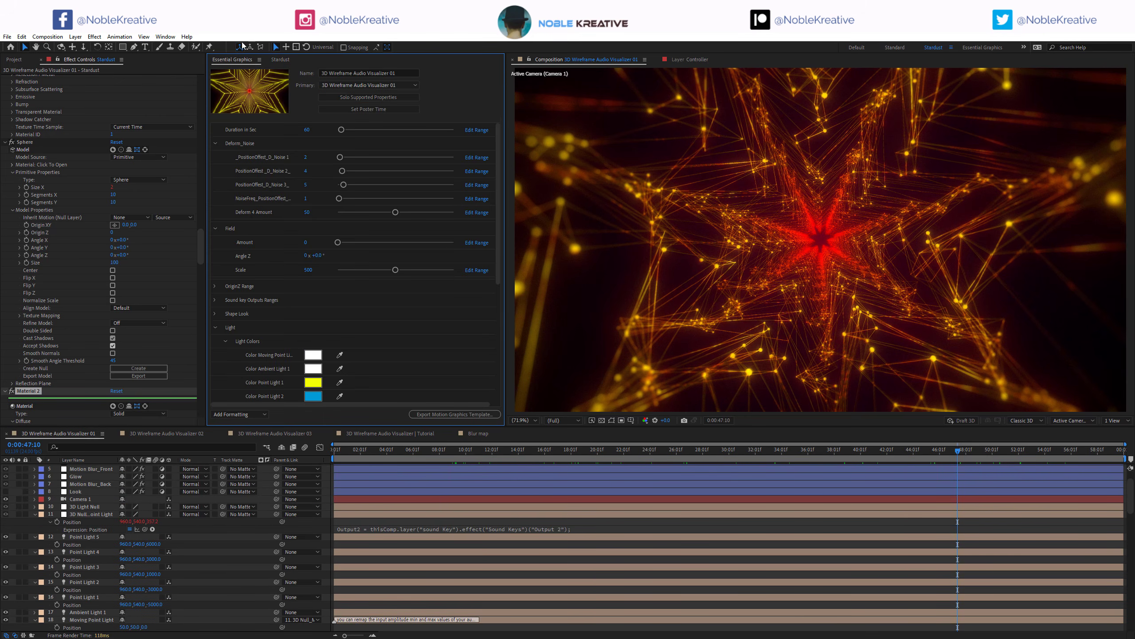
scroll(269, 244, down, 5)
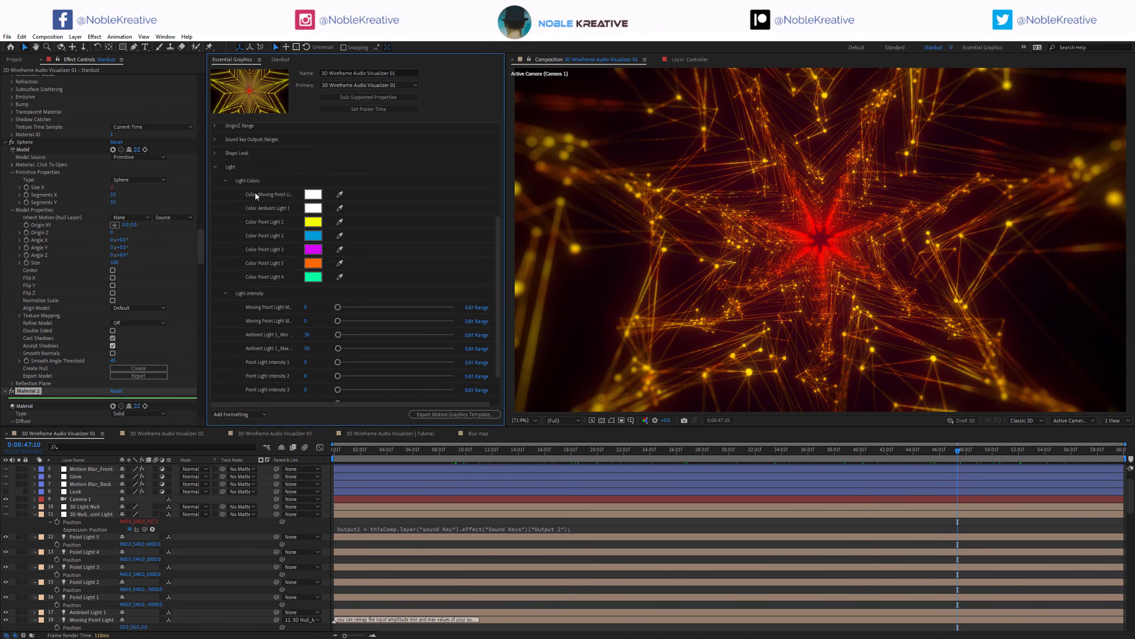
scroll(265, 295, down, 1)
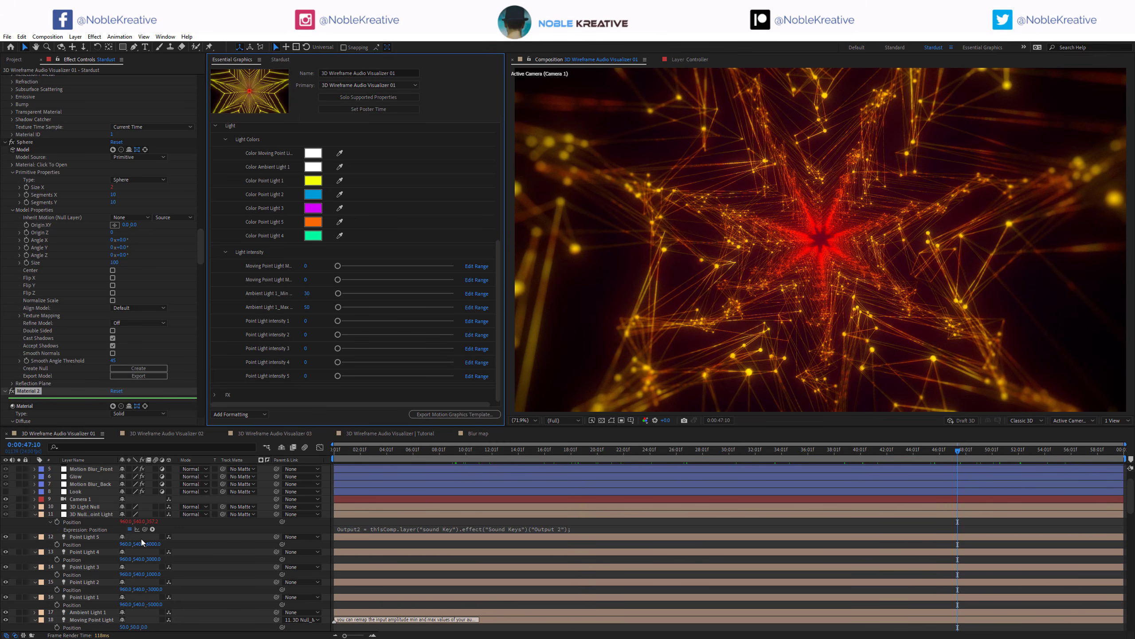
scroll(141, 539, up, 3)
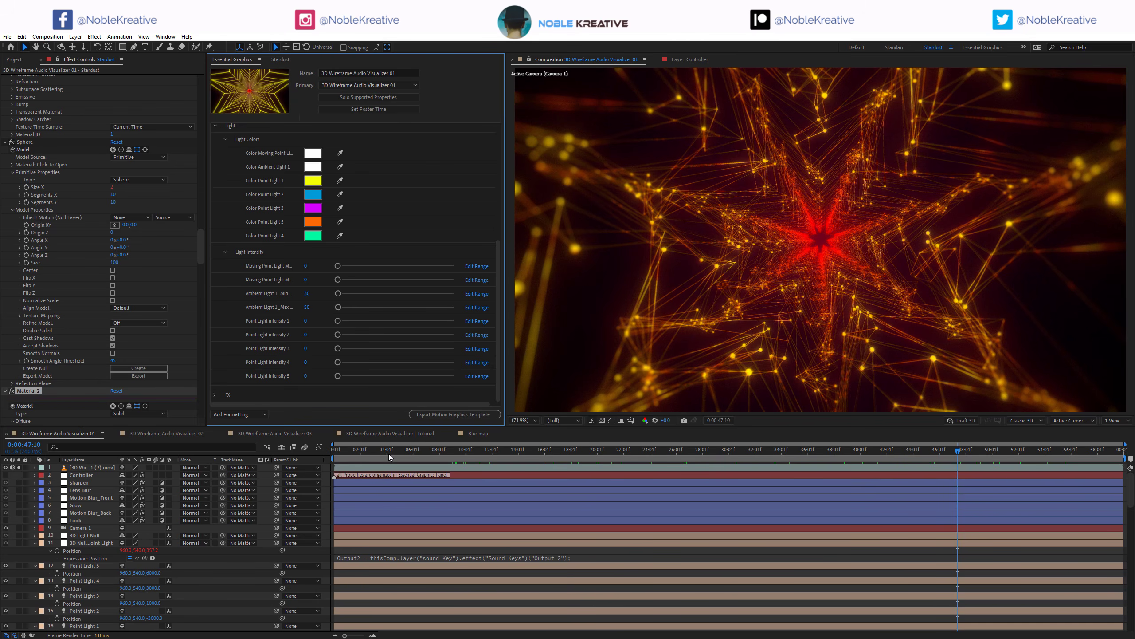
Step: Play the composition briefly, move to 0:00:51:18 and hide the rendered .mov layer at the top of the stack
key(space)
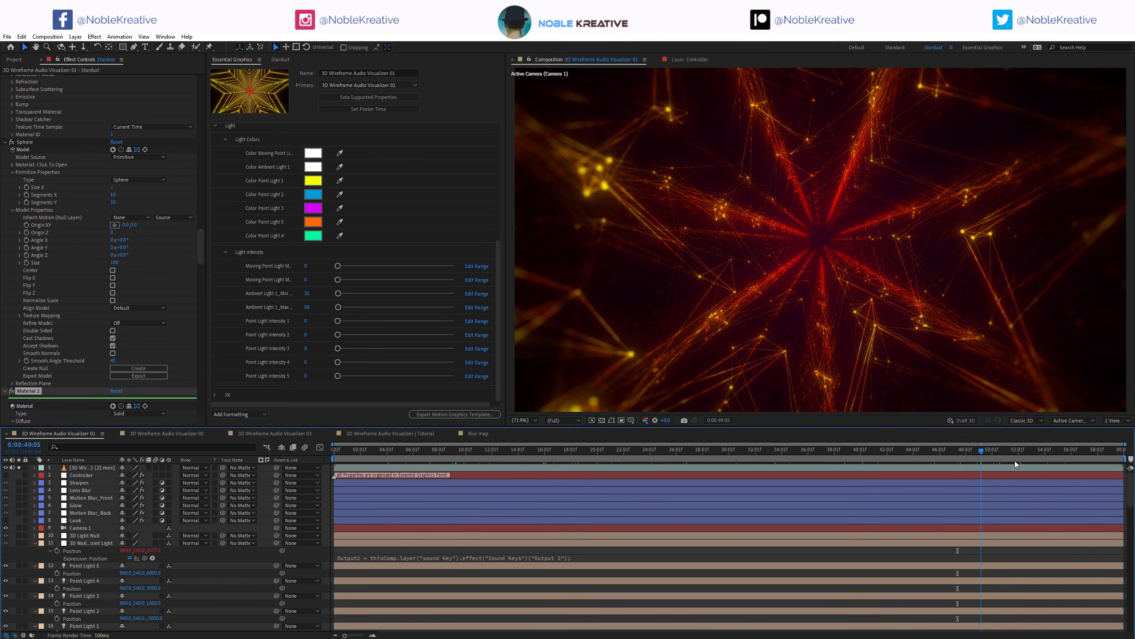
click(1015, 452)
click(6, 467)
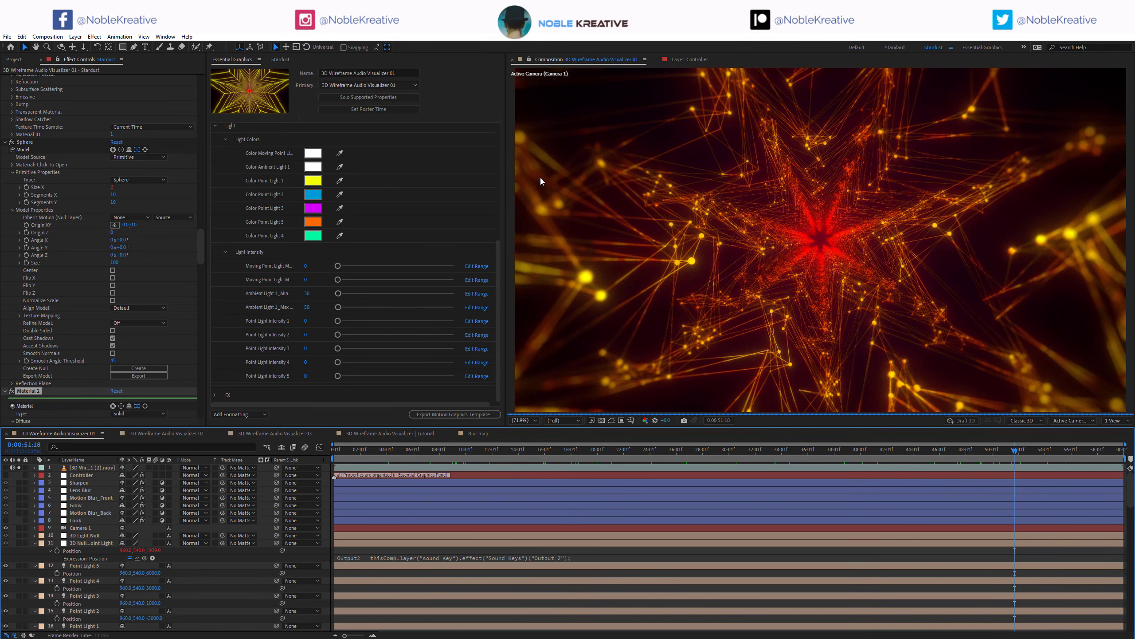
Step: Apply the Black White gradient preset to the Replica node's Color under Along Path Properties
click(282, 59)
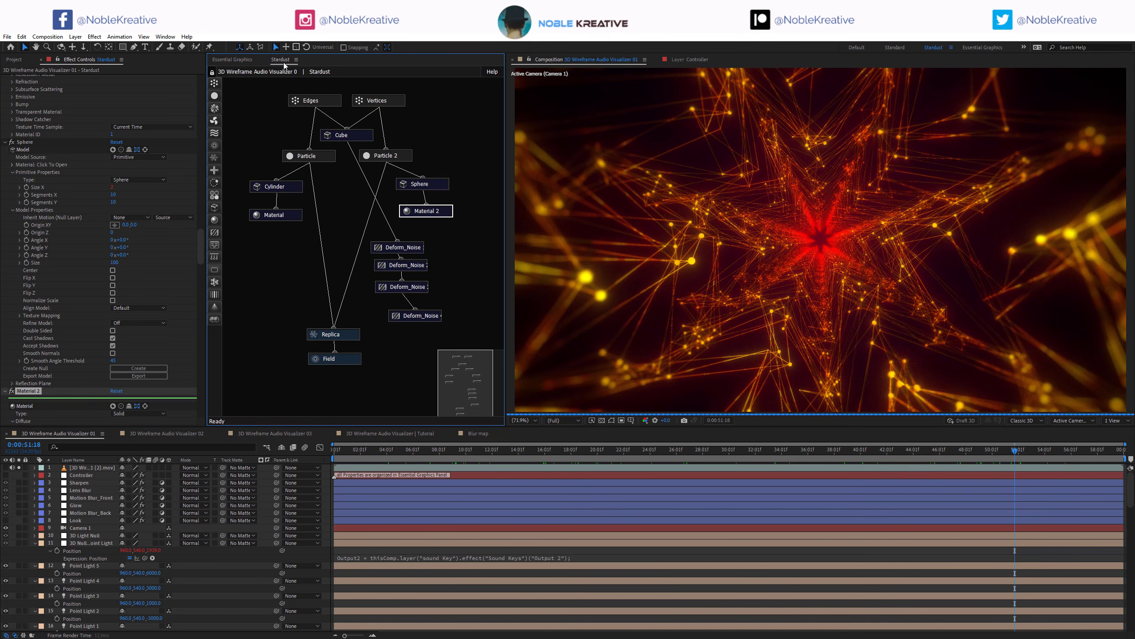
click(351, 335)
scroll(83, 336, down, 8)
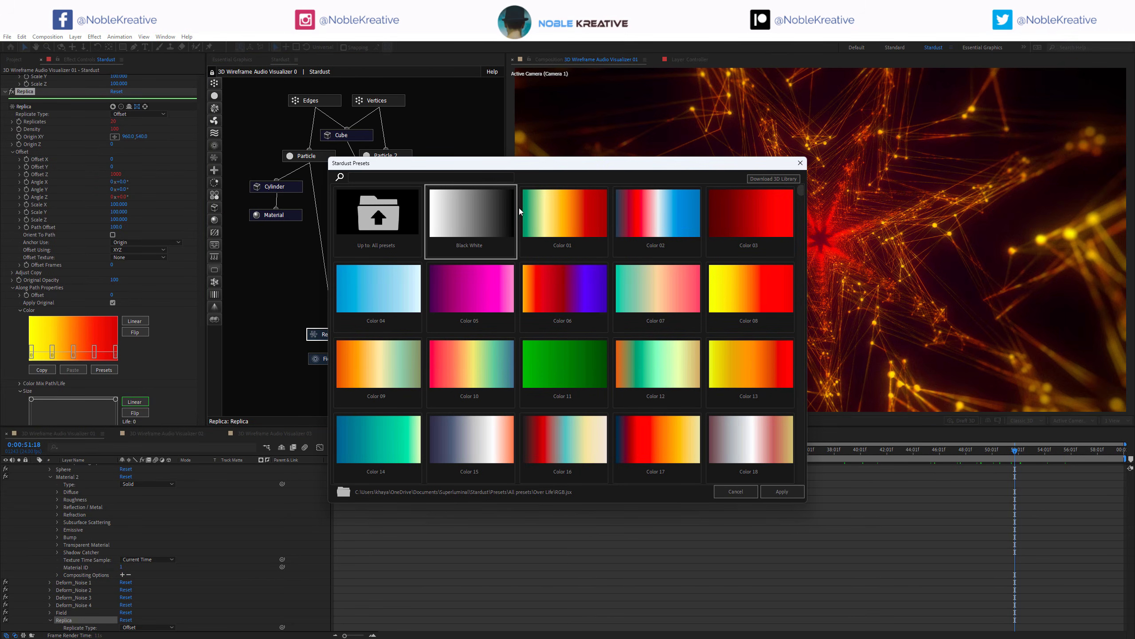
click(782, 491)
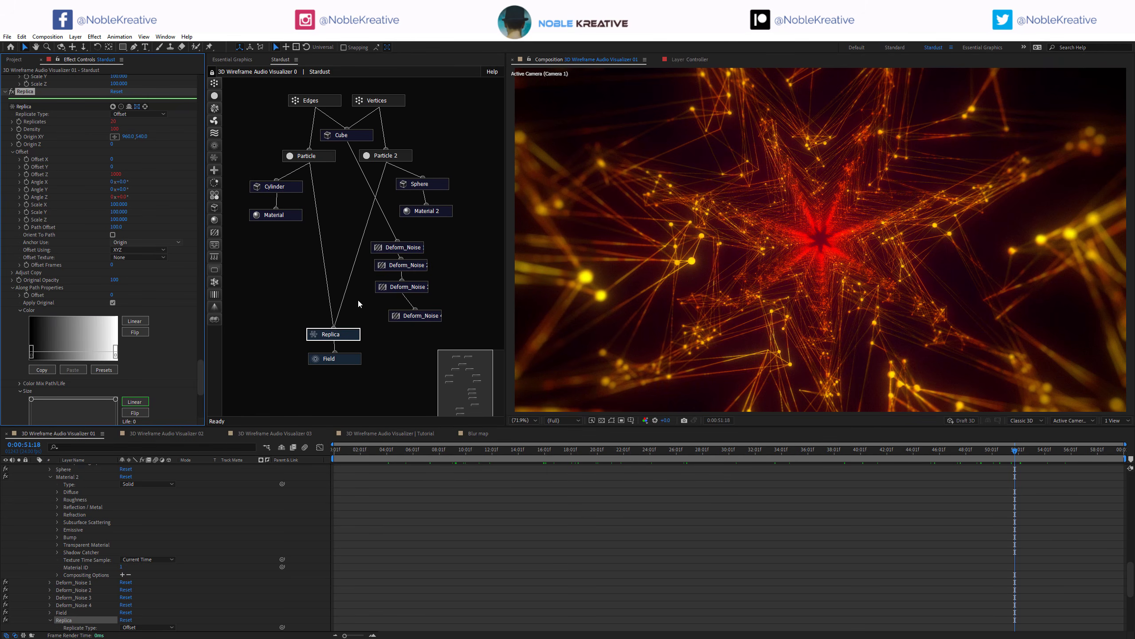
Step: Set Point Light Intensity 3 to about 4,890 in the Essential Graphics light controls
click(237, 60)
scroll(274, 337, down, 5)
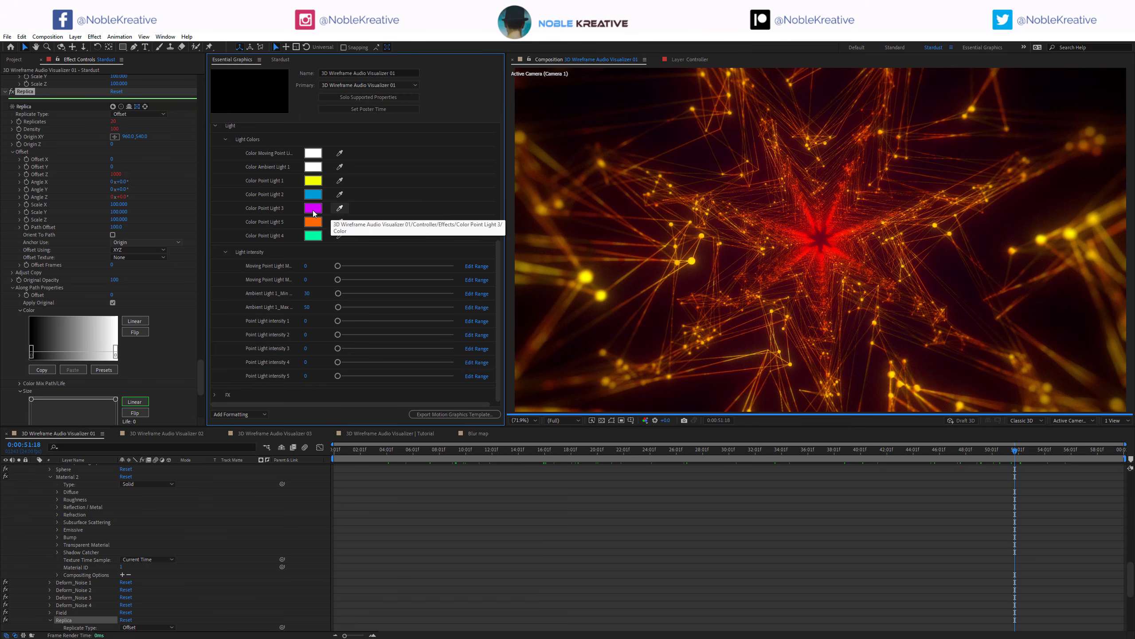
click(416, 348)
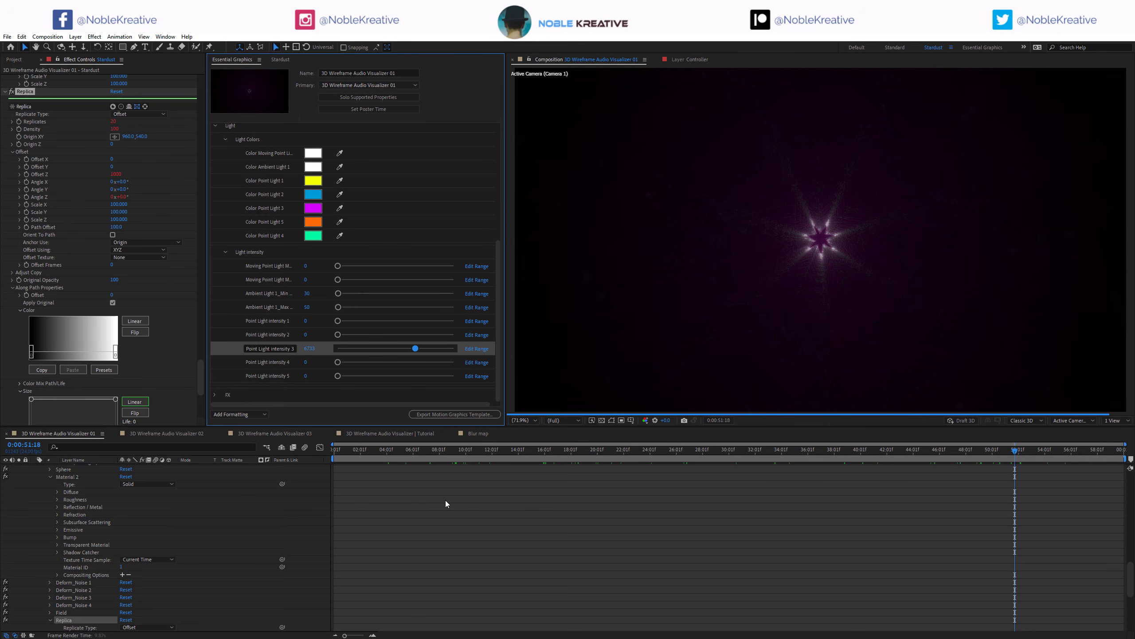
drag(413, 348, 389, 350)
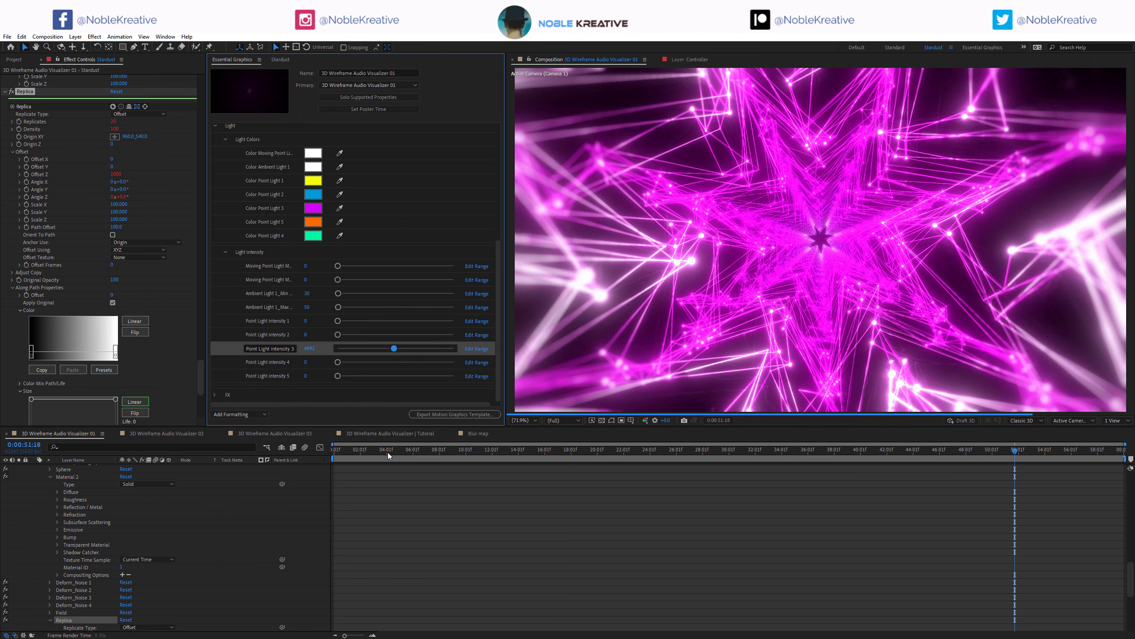
Step: Go to 0:00:04:03, set Point Light Intensity 2 to about 4,240, and show the light layers in the layer stack
click(388, 452)
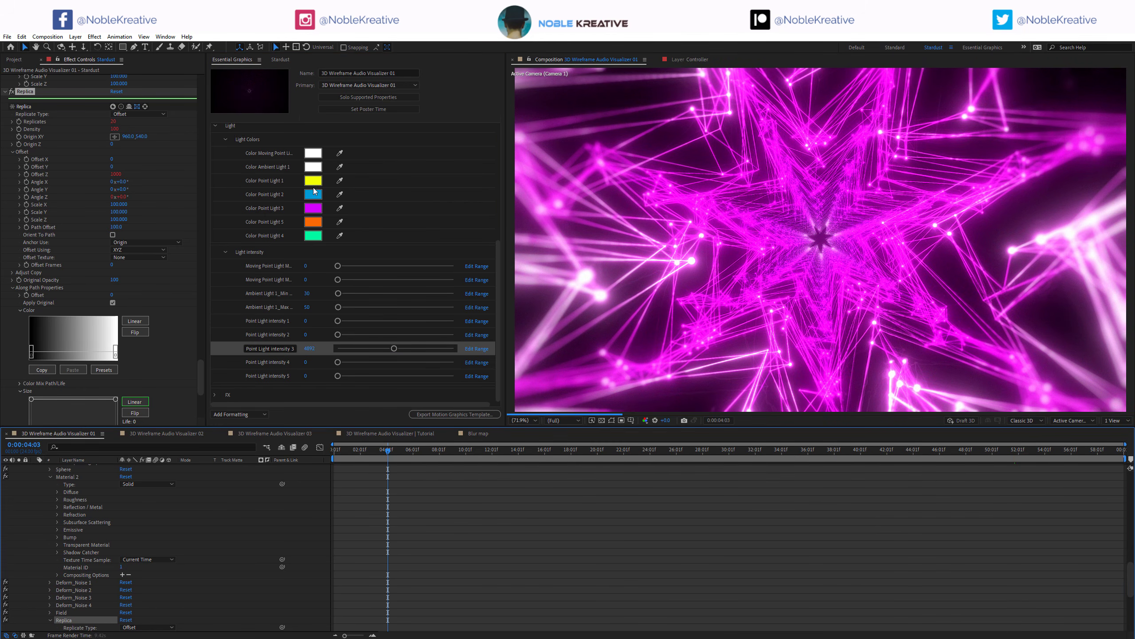
click(386, 334)
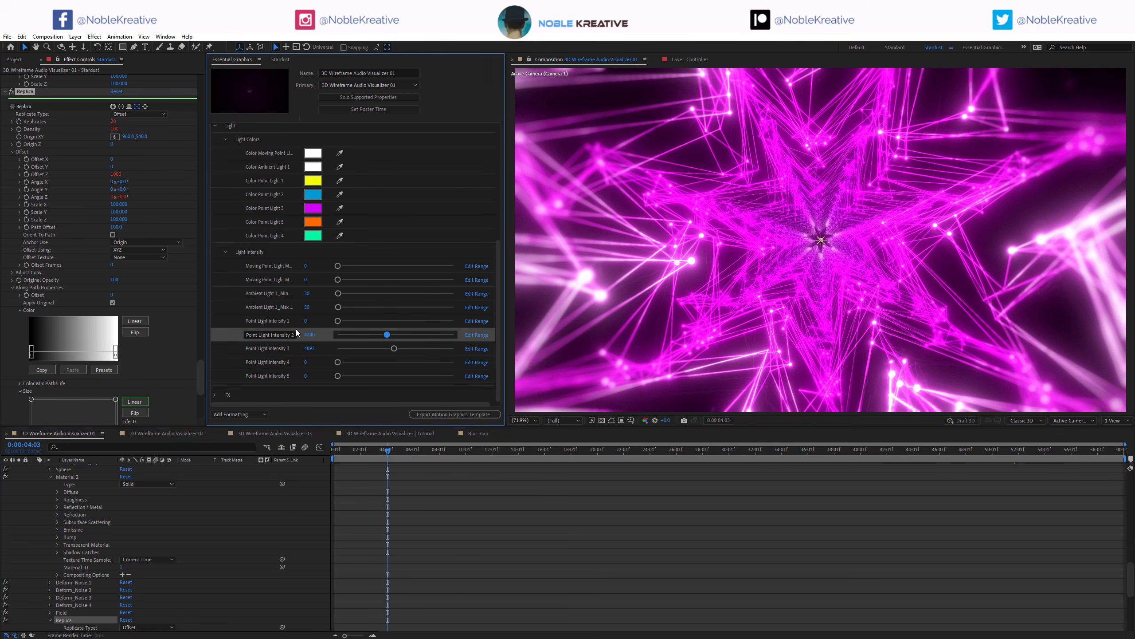
scroll(79, 535, up, 10)
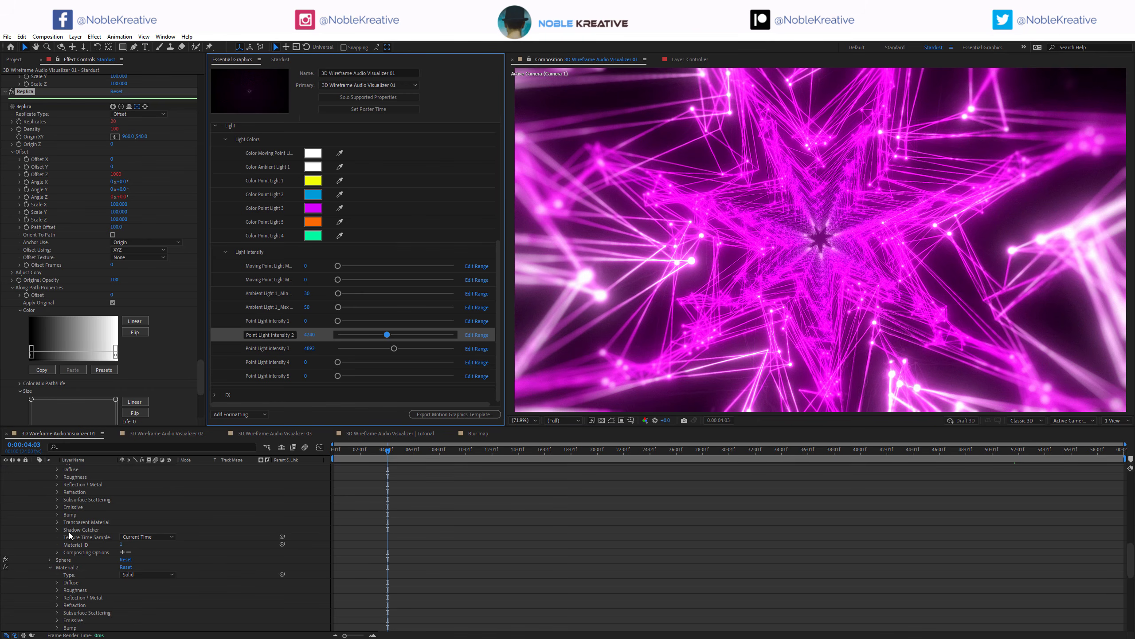
scroll(89, 513, up, 3)
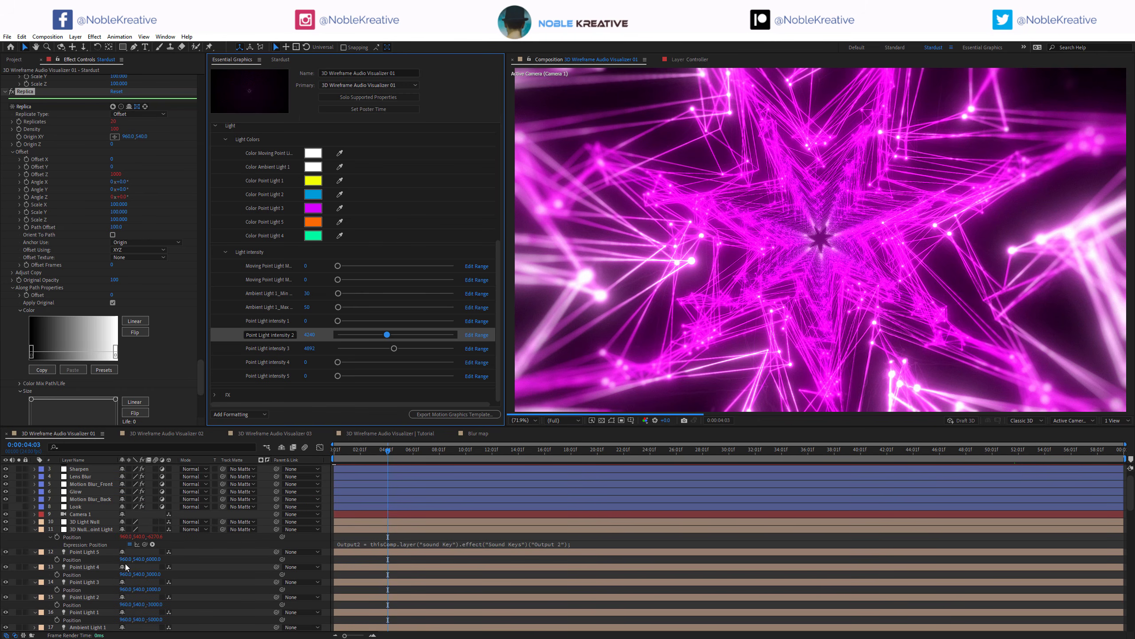
scroll(152, 569, up, 3)
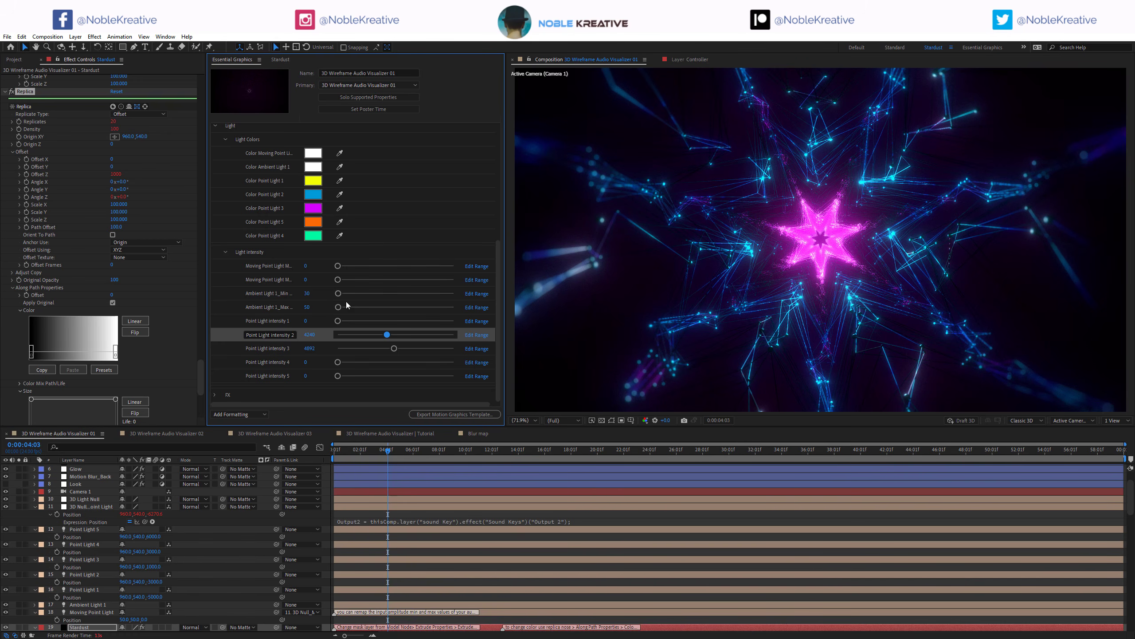
Step: Examine the full Position expression of the 3D Null_Moving Point Light layer without changing it
click(90, 513)
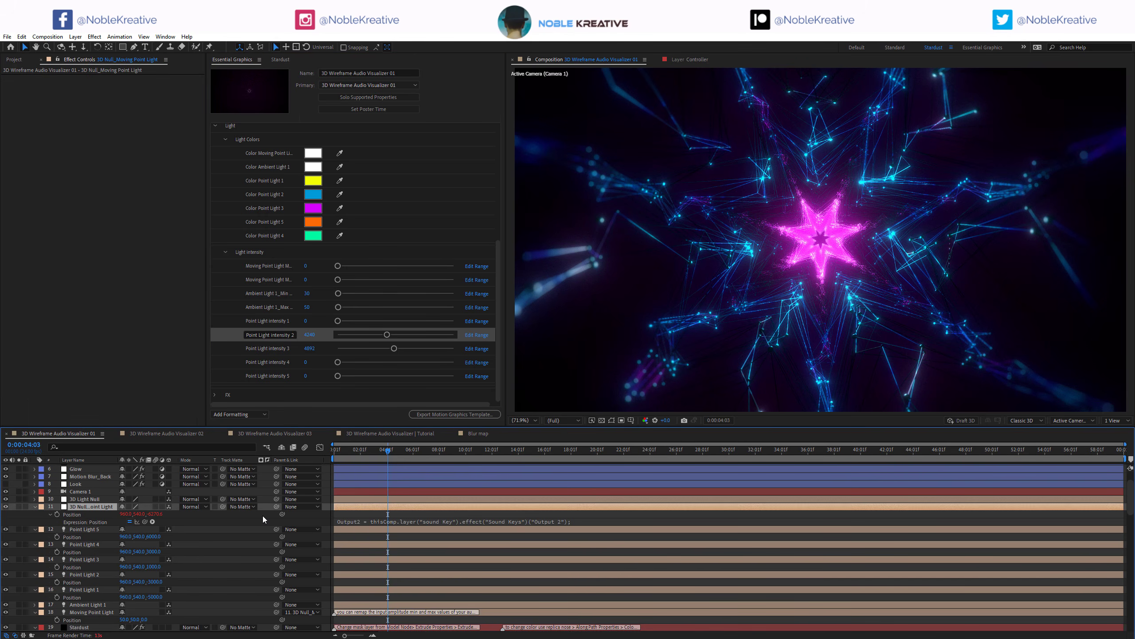
click(370, 520)
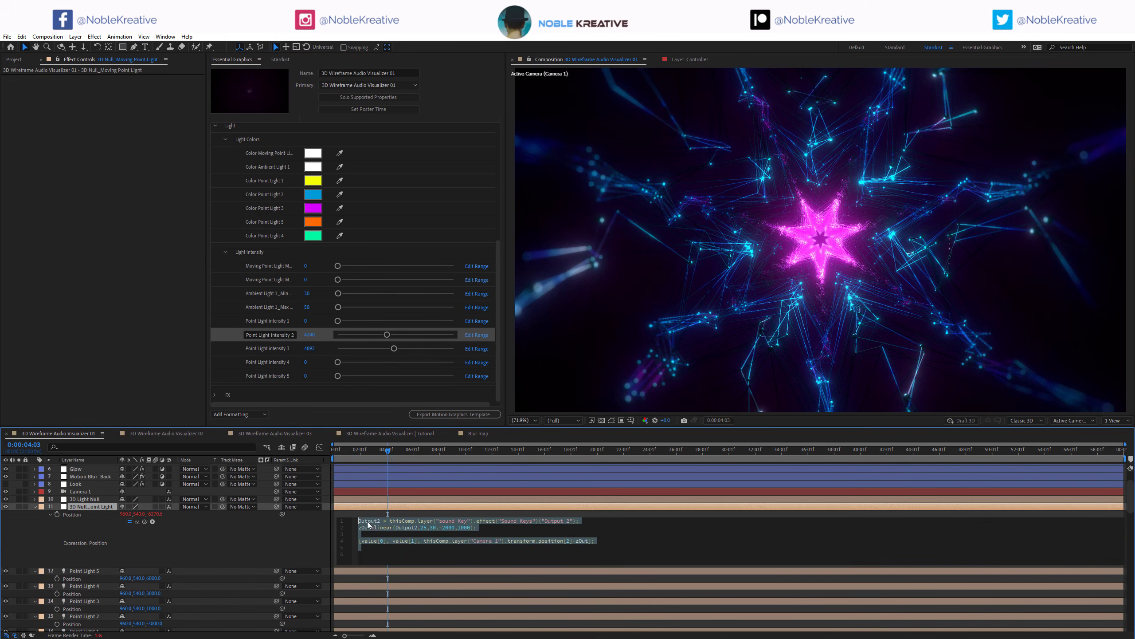
click(623, 540)
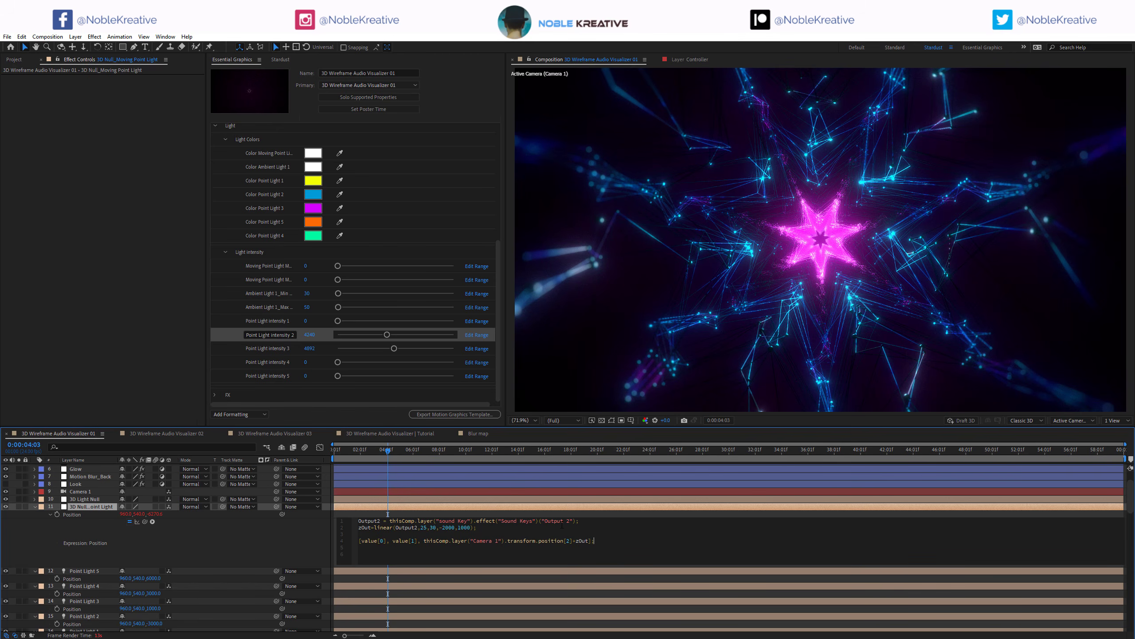
click(294, 536)
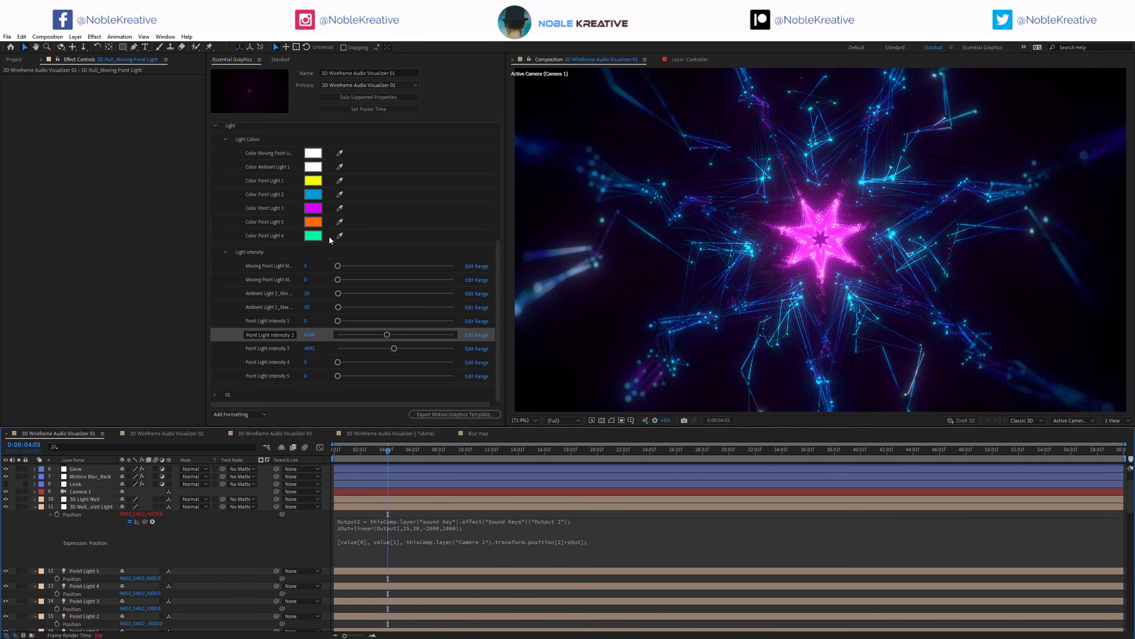
Step: Review the Essential Graphics property groups and collapse the Light group
scroll(322, 259, up, 5)
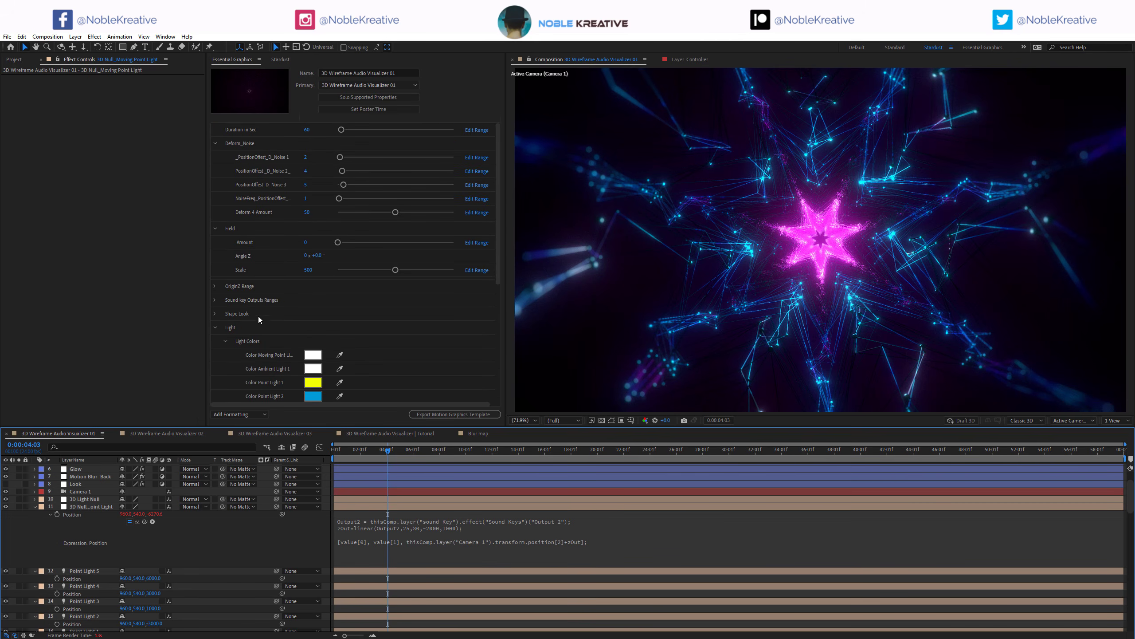
scroll(240, 286, down, 2)
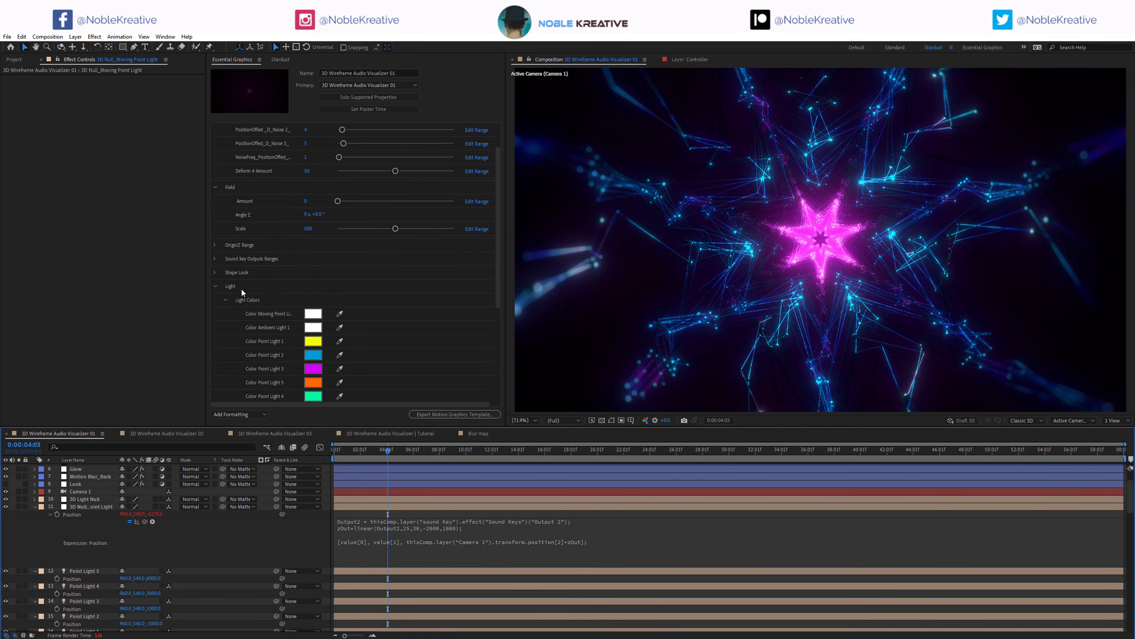
click(216, 289)
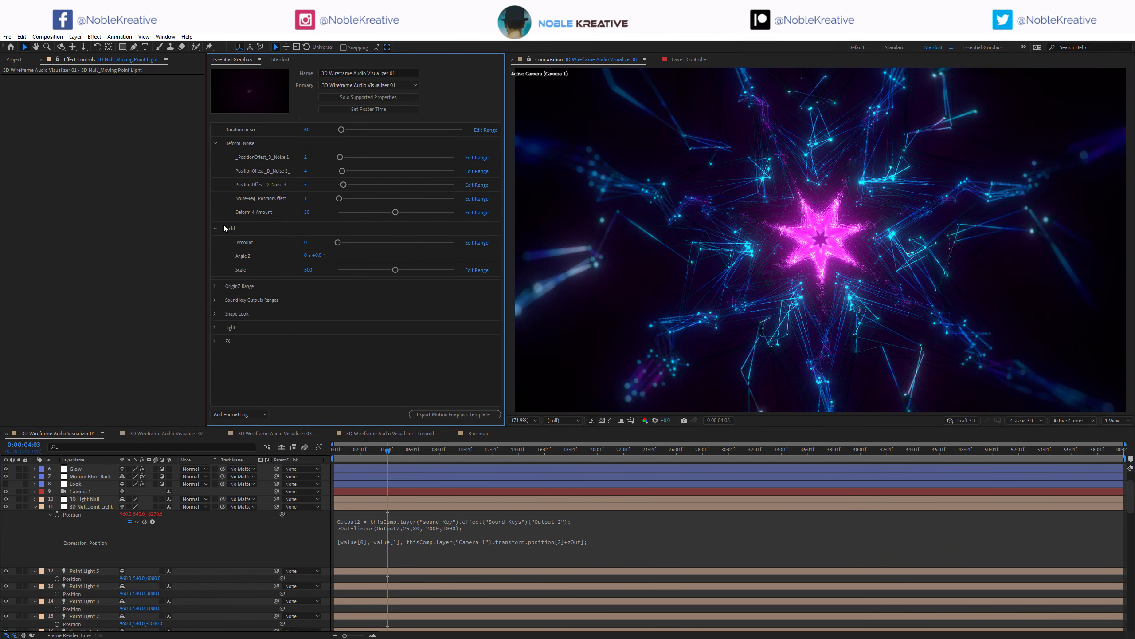
Step: Switch to the 3D Wireframe Audio Visualizer 02 composition and show the settings of its Field node
click(171, 435)
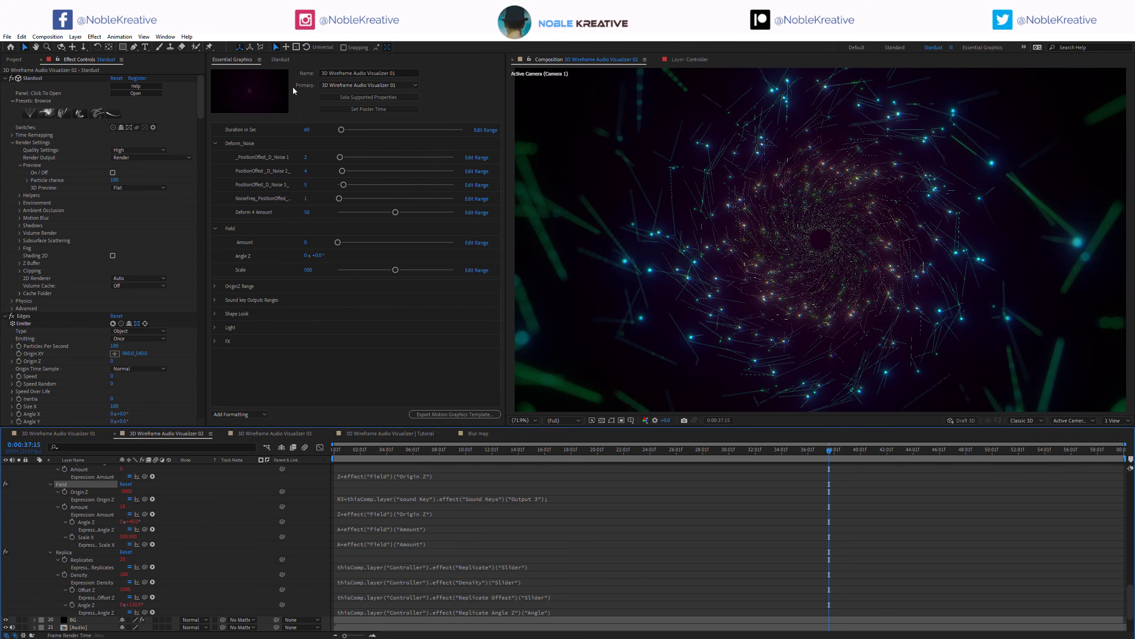
click(281, 59)
click(333, 359)
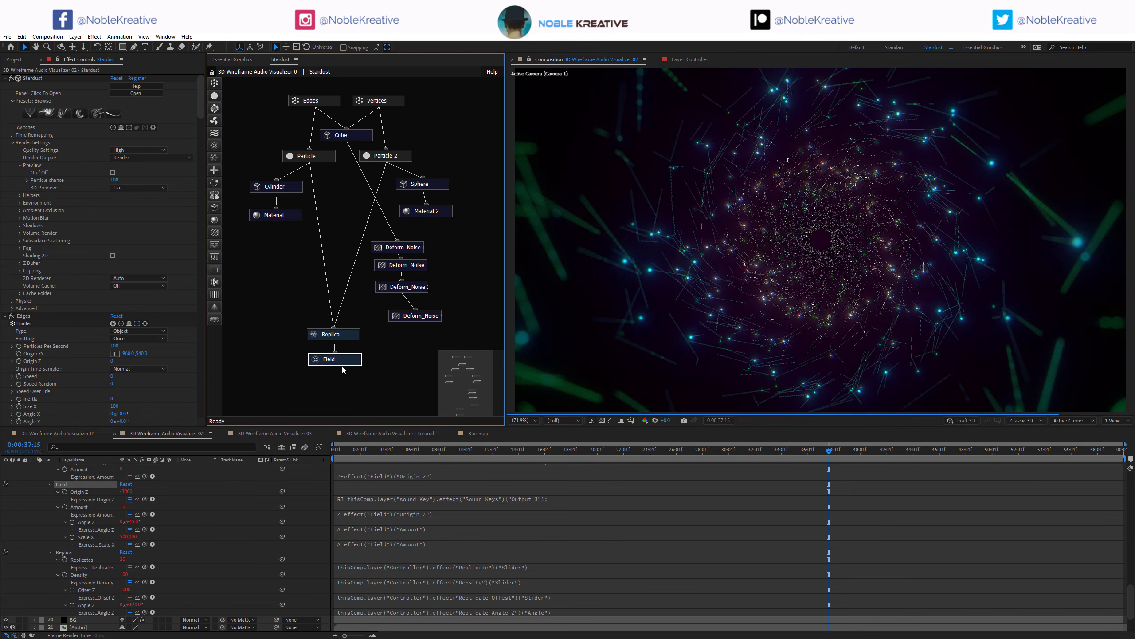
double_click(344, 363)
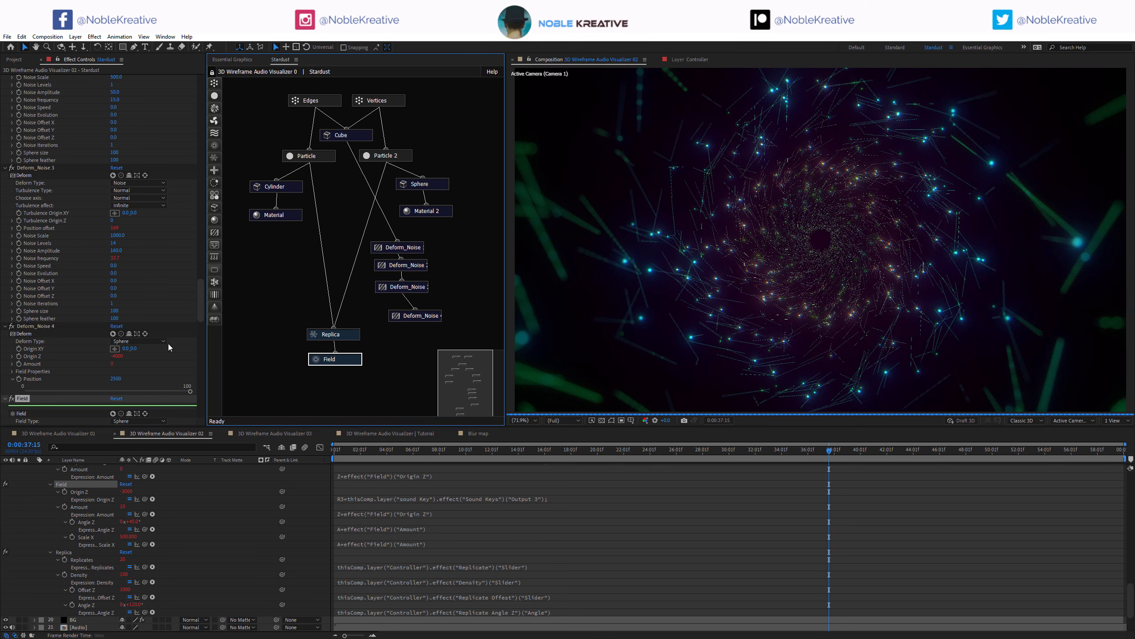
scroll(81, 350, down, 3)
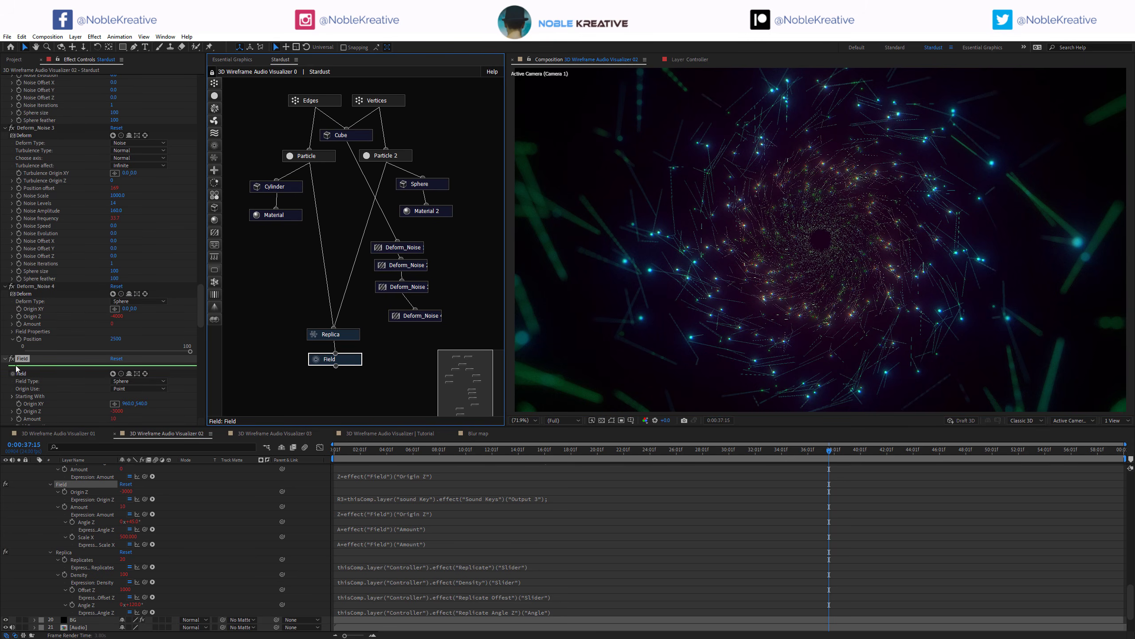
scroll(97, 369, down, 7)
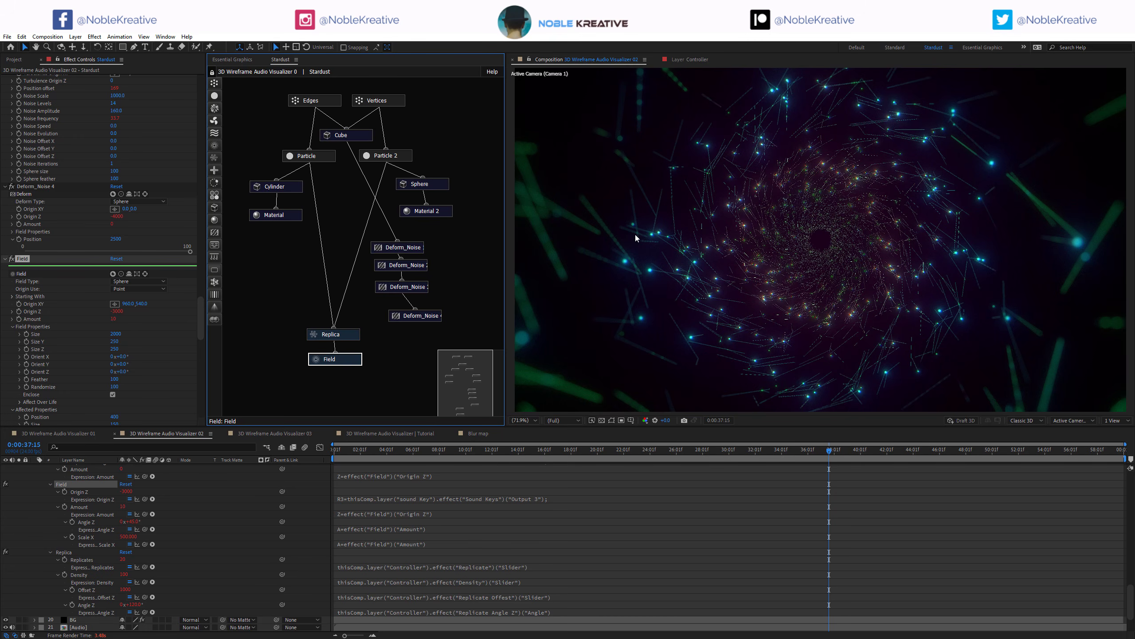
Step: Compare the Field effect at 0:00:37:09, 0:00:34:14 and 0:00:36:22, and examine the Field's Origin Z and Amount expressions
drag(830, 451, 826, 452)
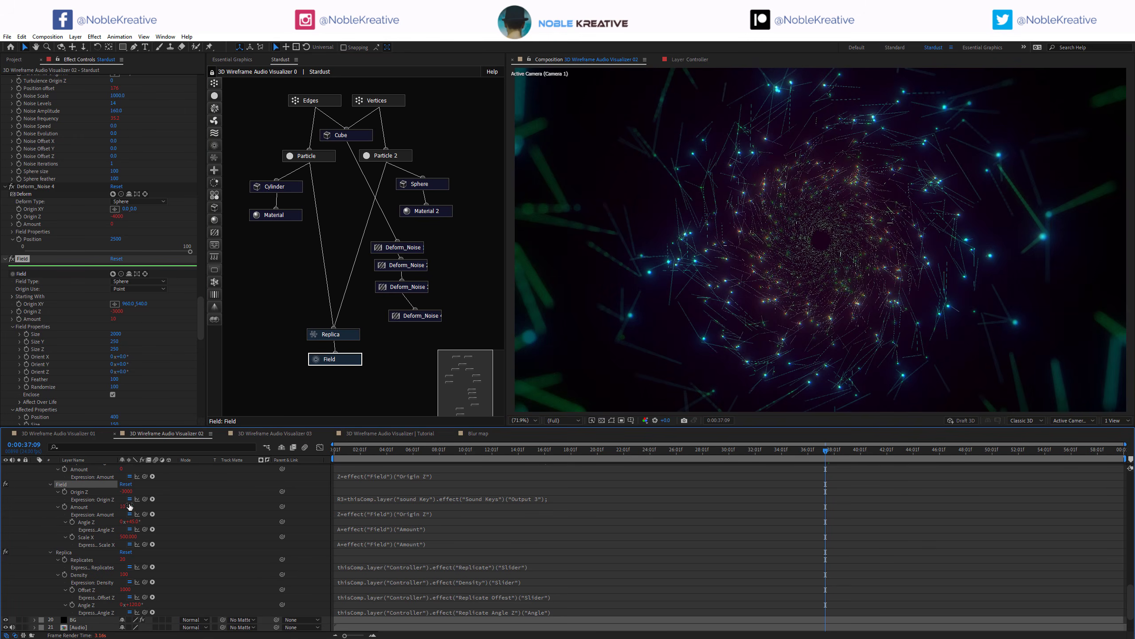
drag(819, 451, 790, 449)
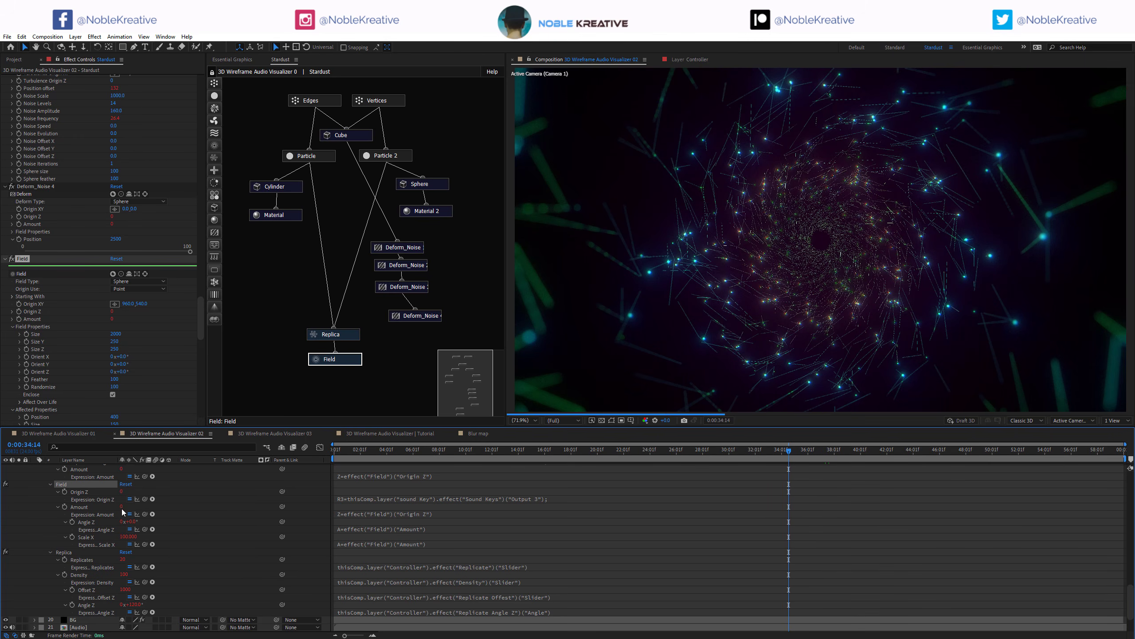
click(404, 499)
click(419, 506)
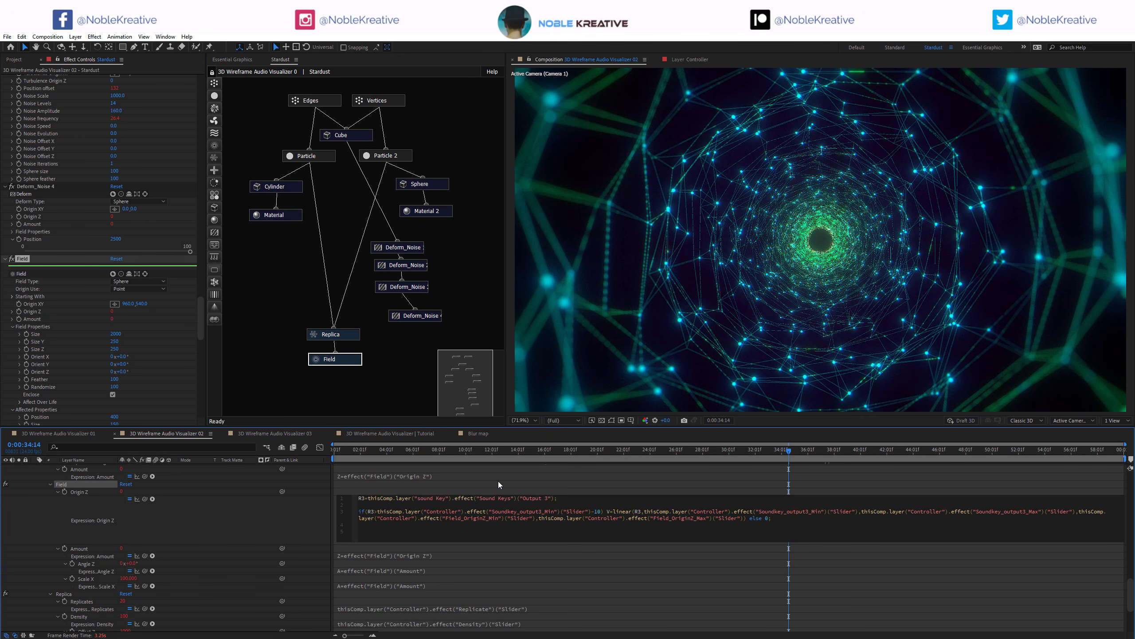
click(375, 556)
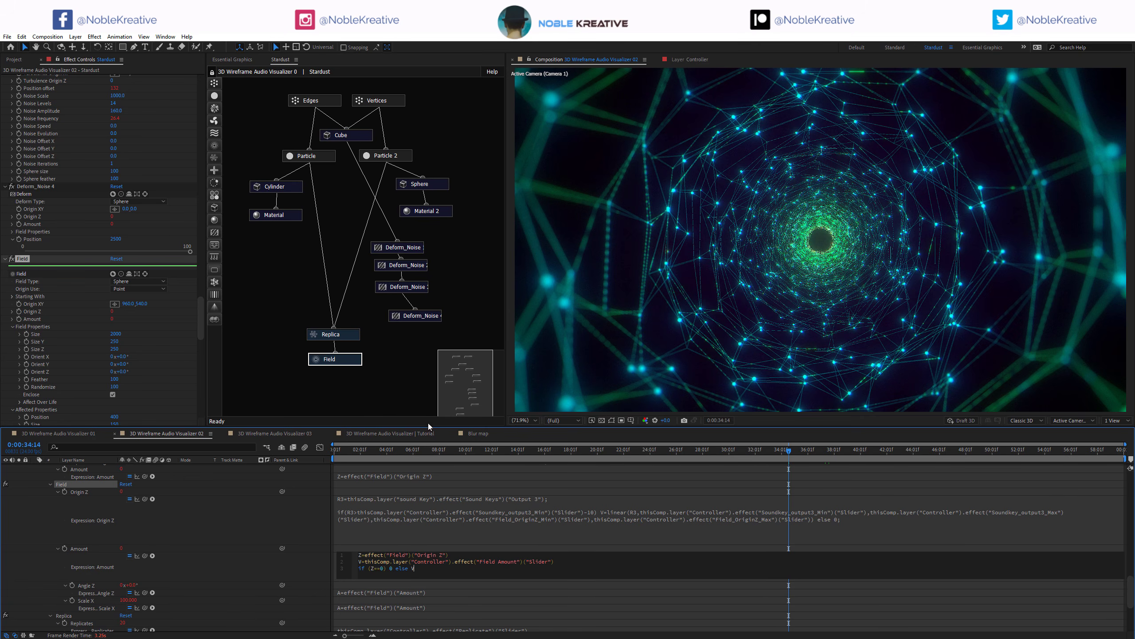
click(820, 453)
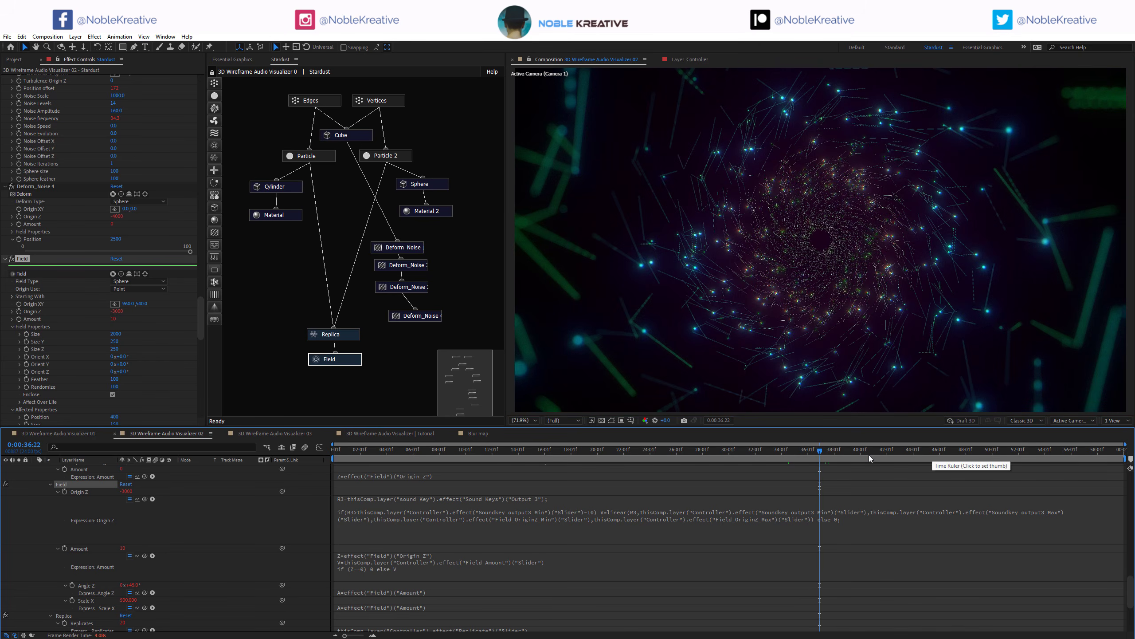
Step: At 0:00:37:20, examine the Field's Origin Z expression, especially its Field_OriginZ_Min and Field_OriginZ_Max sliders, without changing it
click(832, 451)
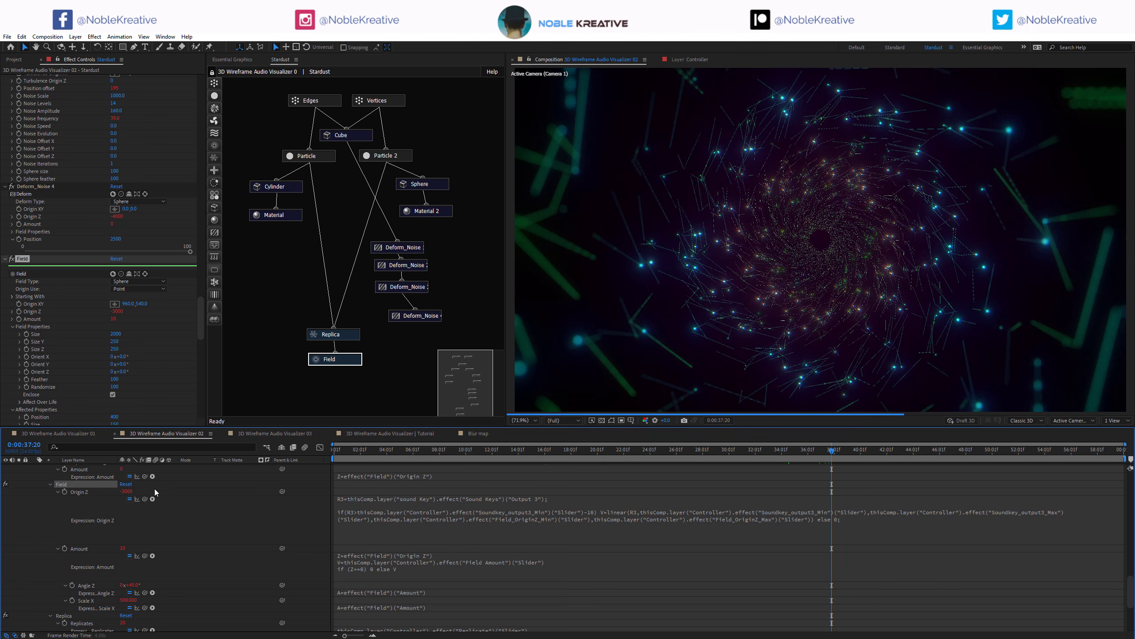
click(470, 520)
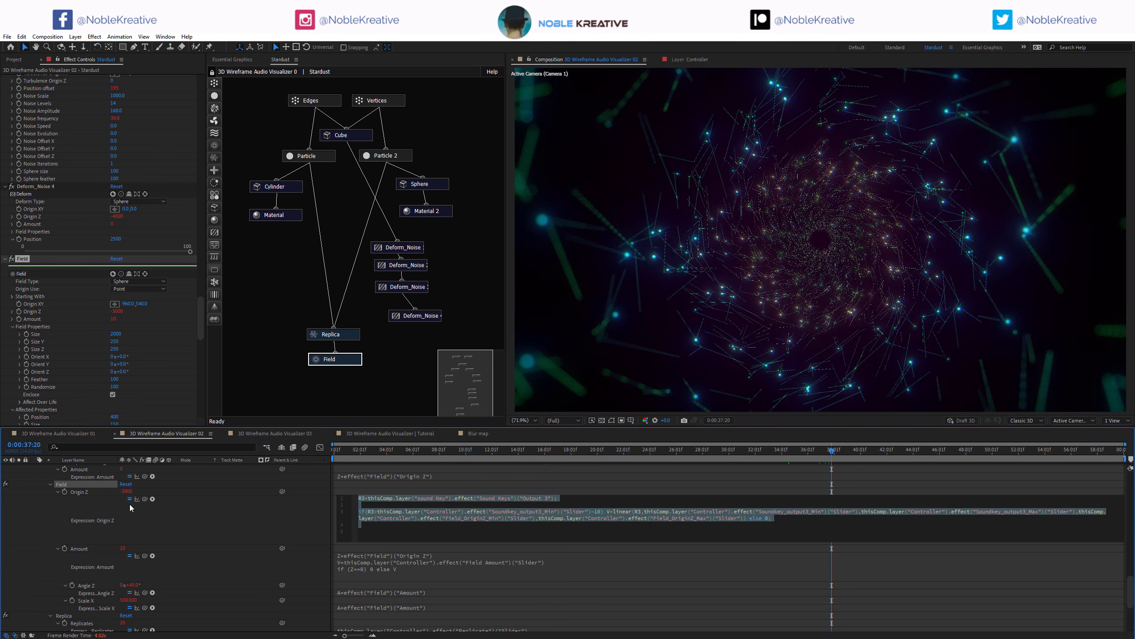
click(751, 512)
drag(744, 518, 387, 520)
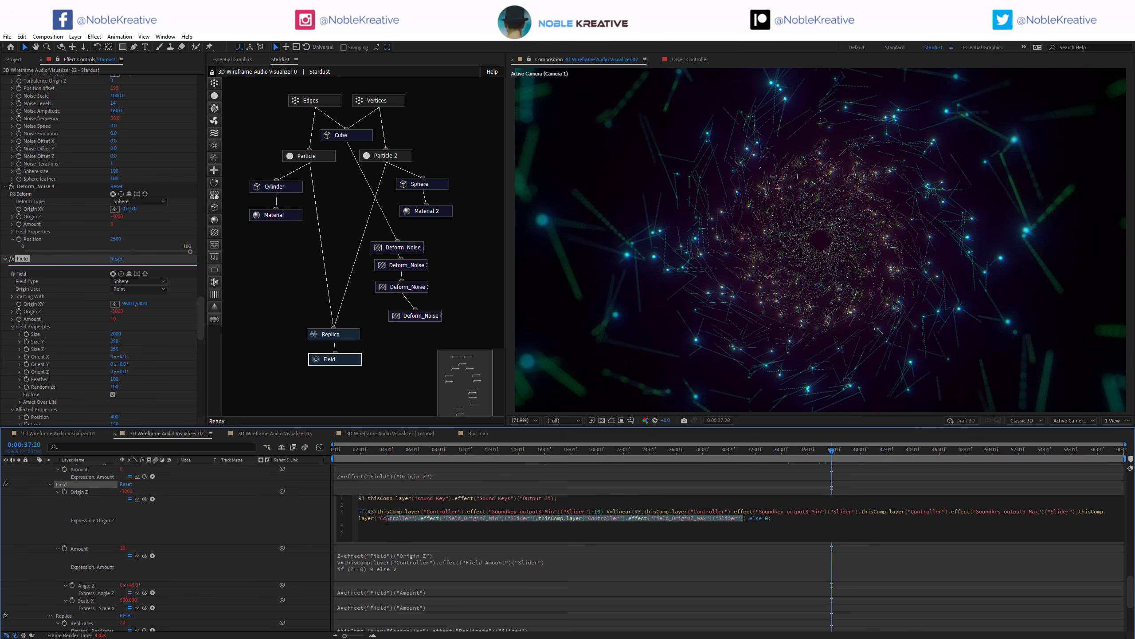
click(605, 510)
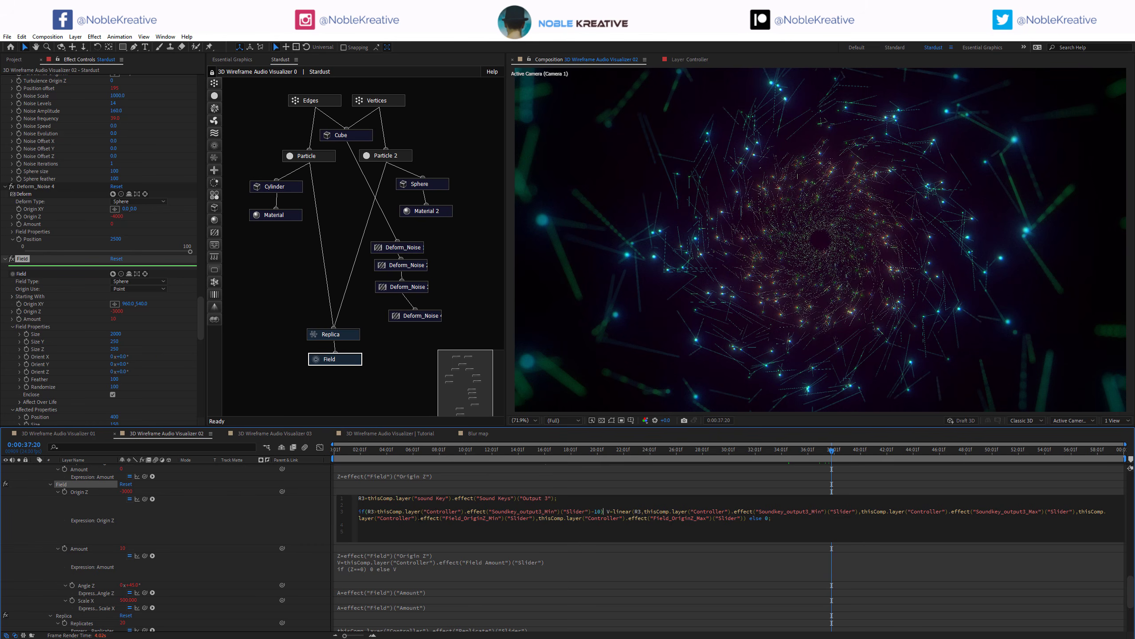
click(241, 517)
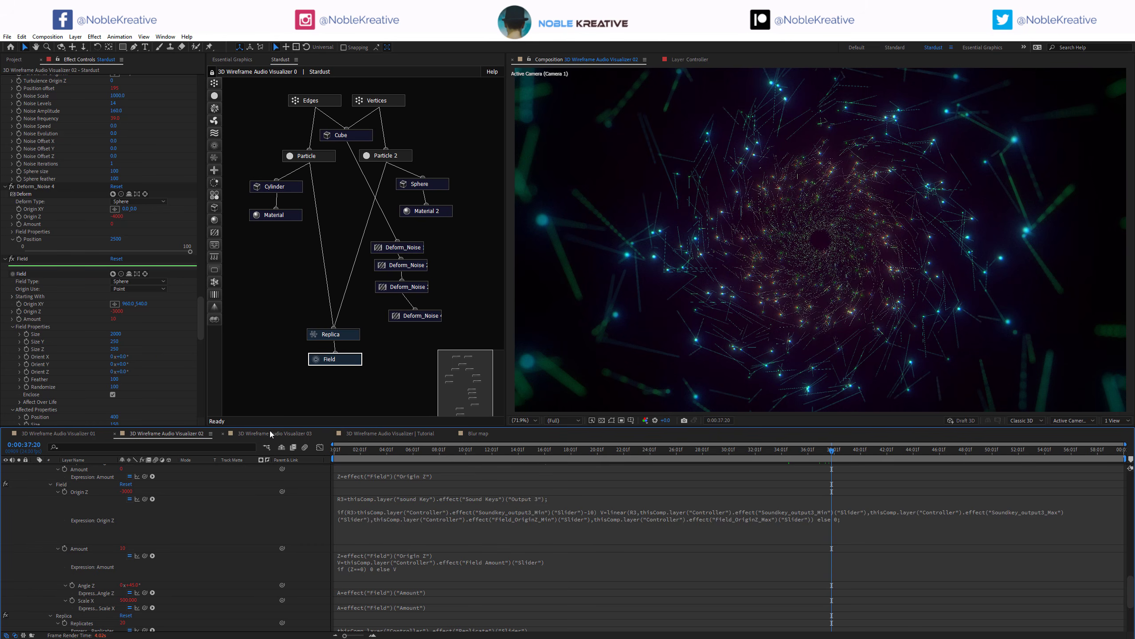
Step: In the 3D Wireframe Audio Visualizer 03 composition, examine the Cube's Path Samples expression and compare the tunnel at 0:00:11:02, 0:00:32:09 and 0:00:33:20
click(275, 432)
drag(556, 447, 473, 453)
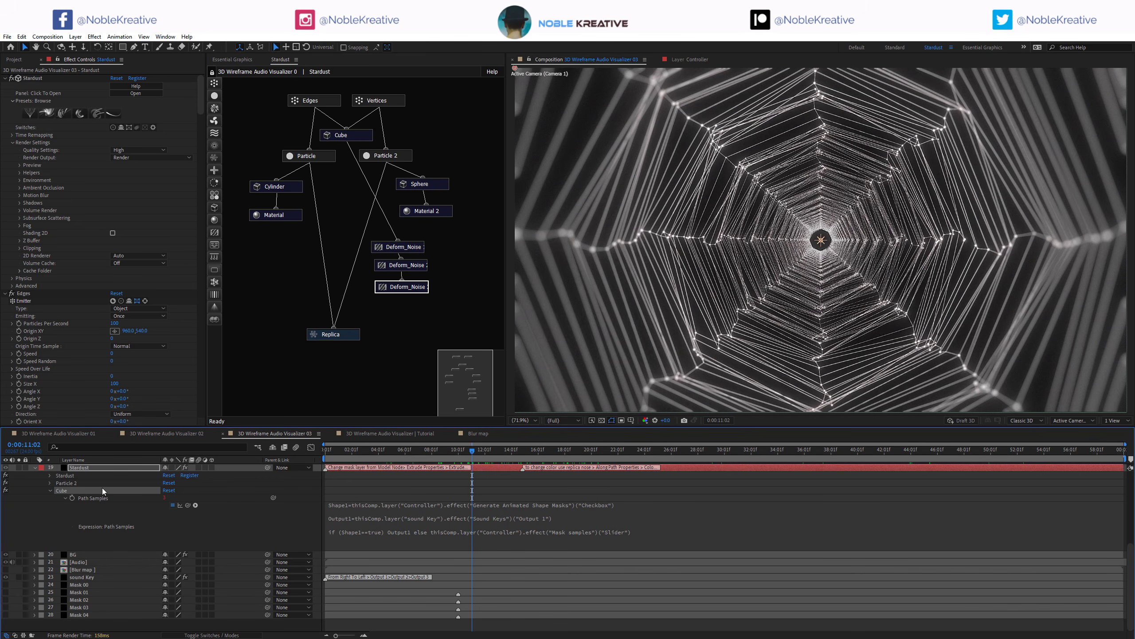
click(535, 519)
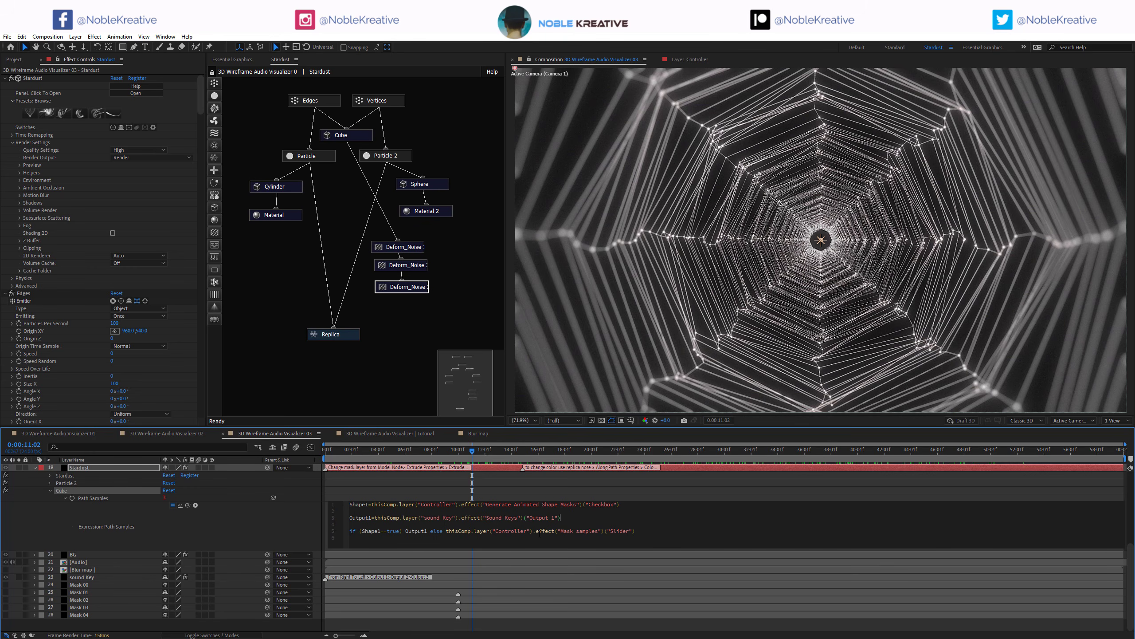
drag(609, 451, 755, 455)
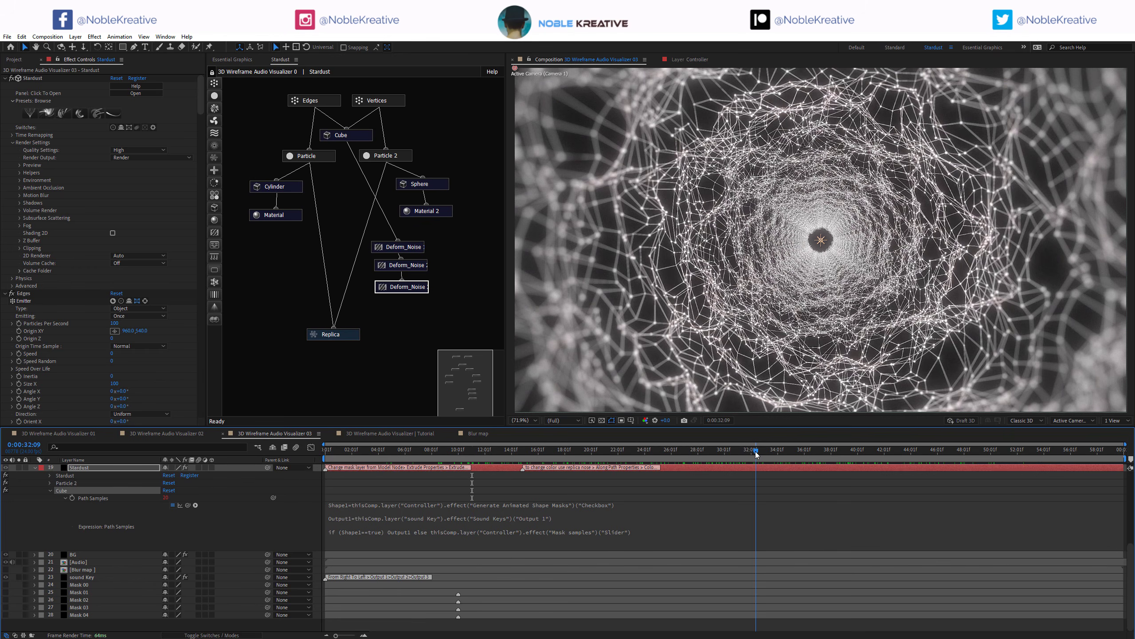
drag(756, 454, 774, 453)
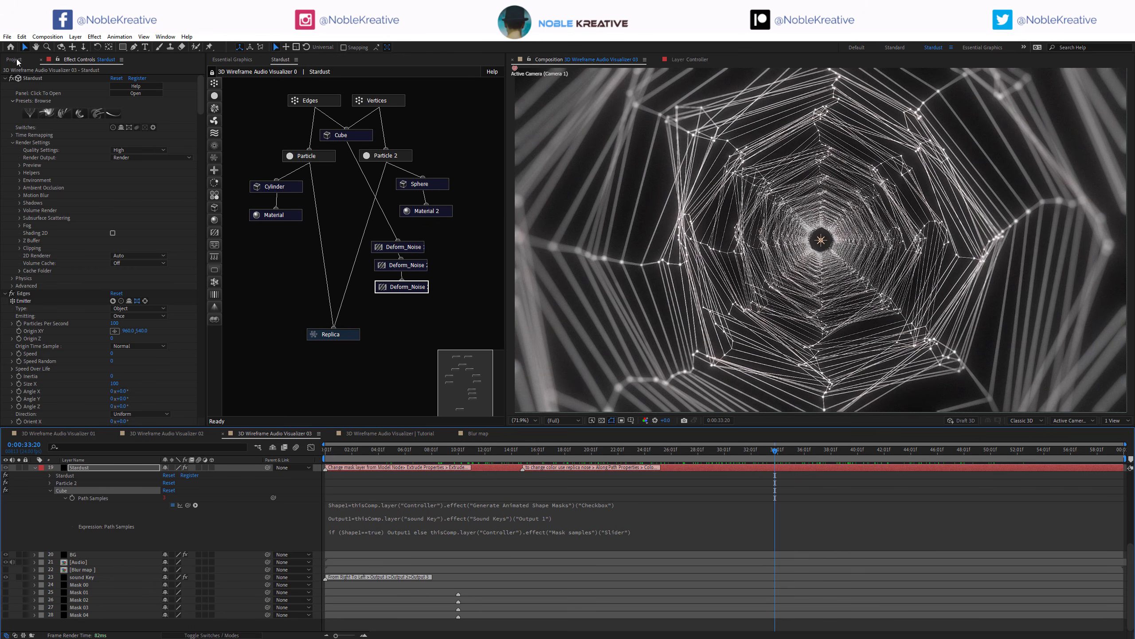
Step: Open the 3D Wireframe Audio Visualizer 04 and 05 compositions and preview 05 up to 0:00:42:20 and 04 up to 0:00:52:16
click(16, 60)
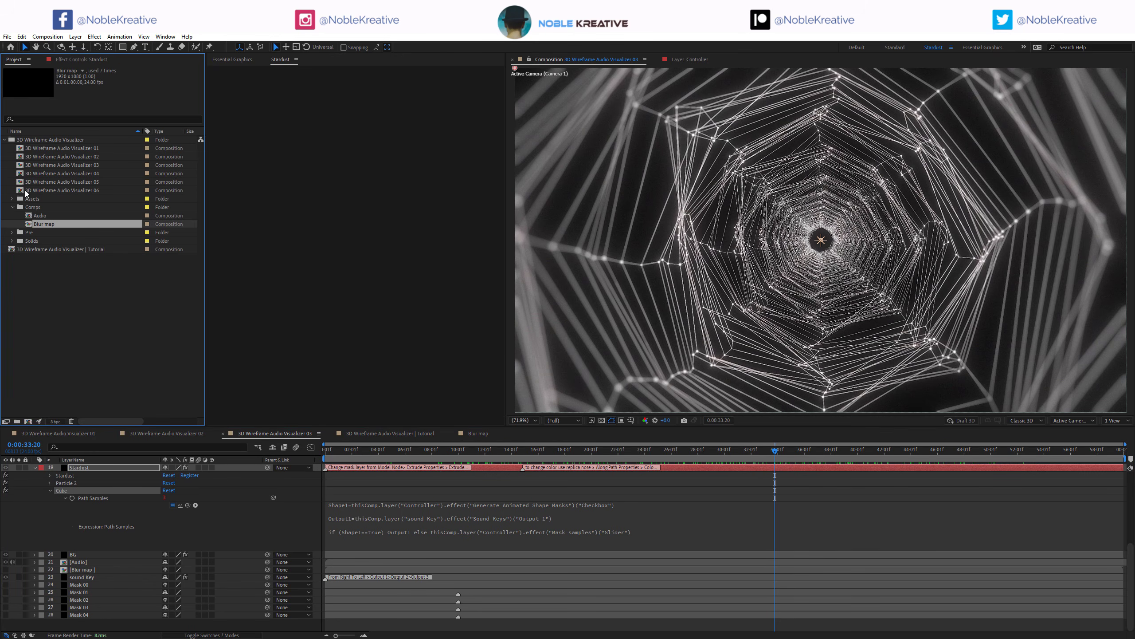
double_click(85, 175)
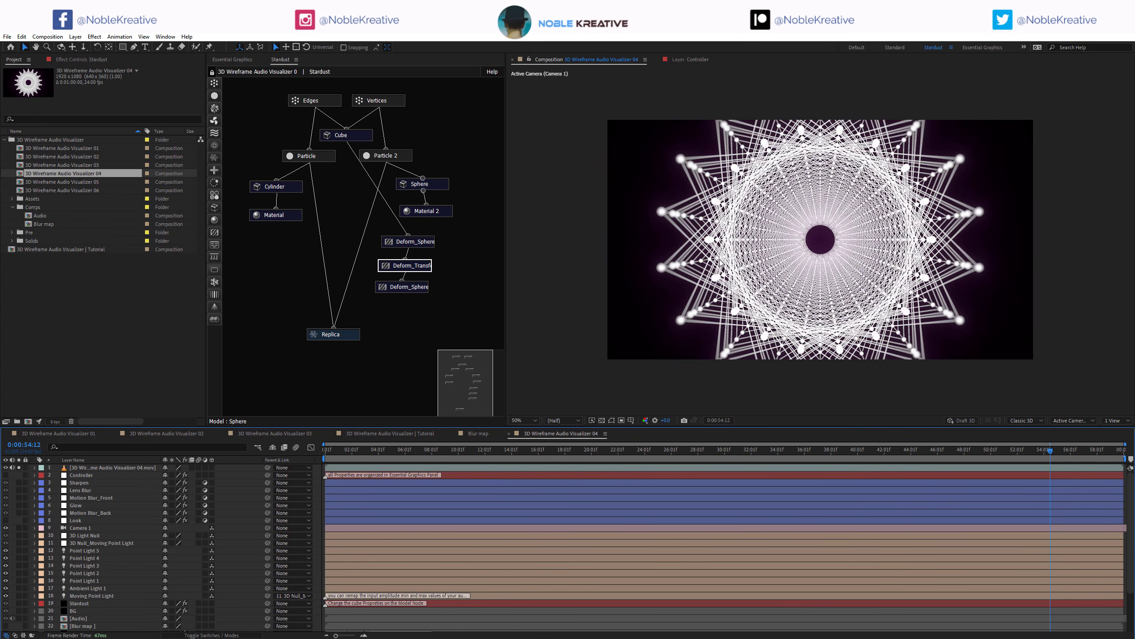
double_click(90, 182)
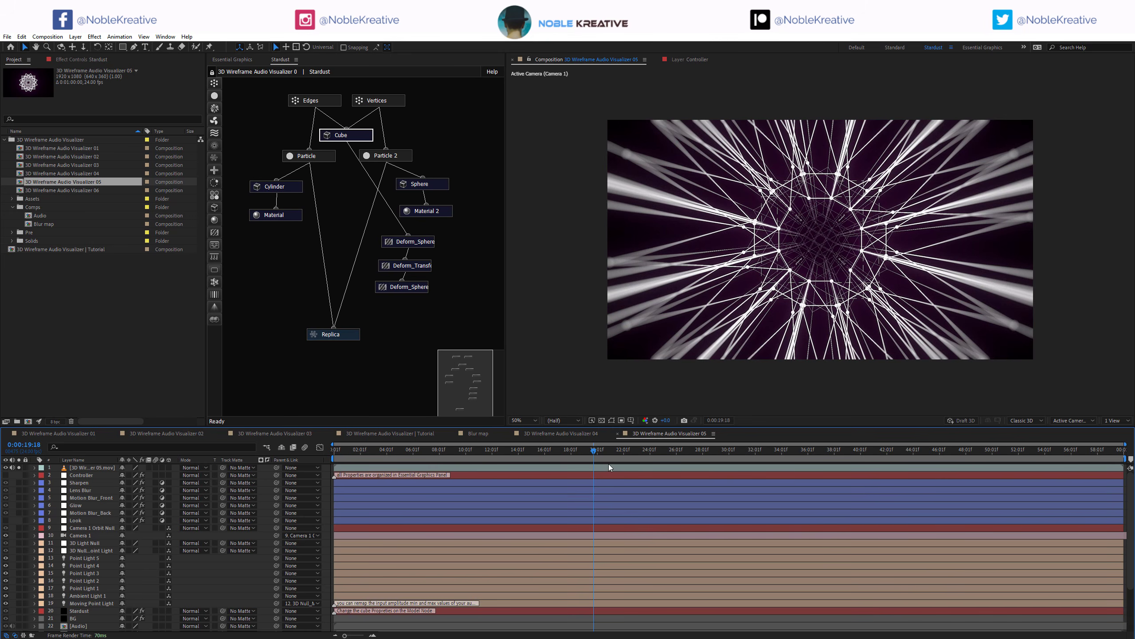
drag(736, 450, 896, 449)
drag(692, 463, 423, 457)
drag(662, 460, 897, 474)
click(581, 433)
drag(611, 450, 1025, 478)
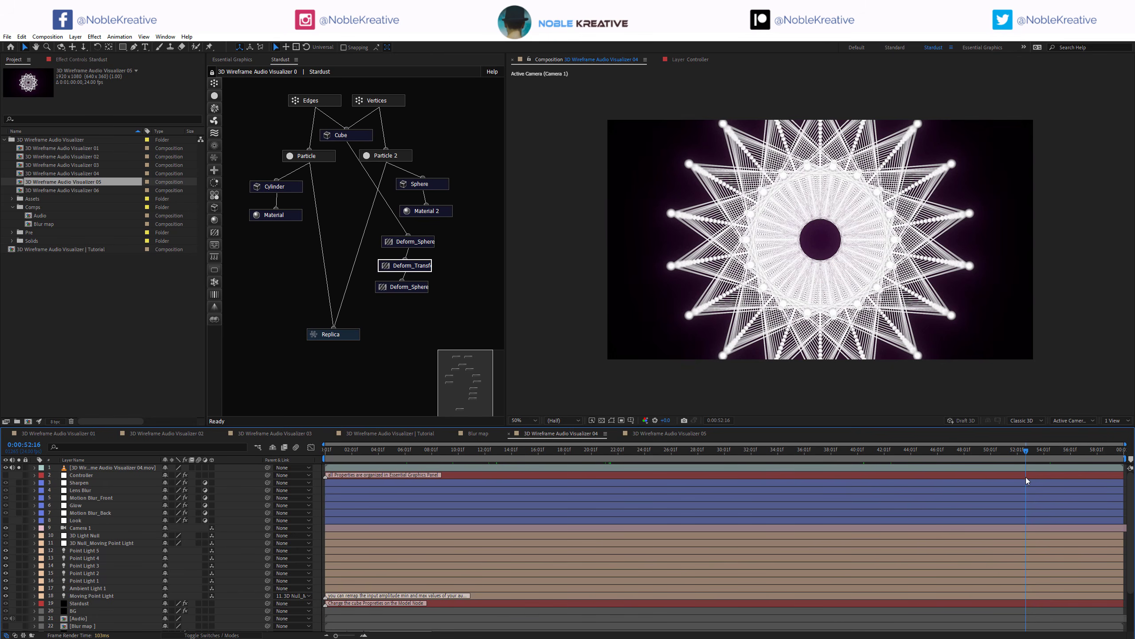
Step: Return to 3D Wireframe Audio Visualizer 05, show the Cube node's primitive settings and preview the tunnel at 0:00:05:09
click(678, 437)
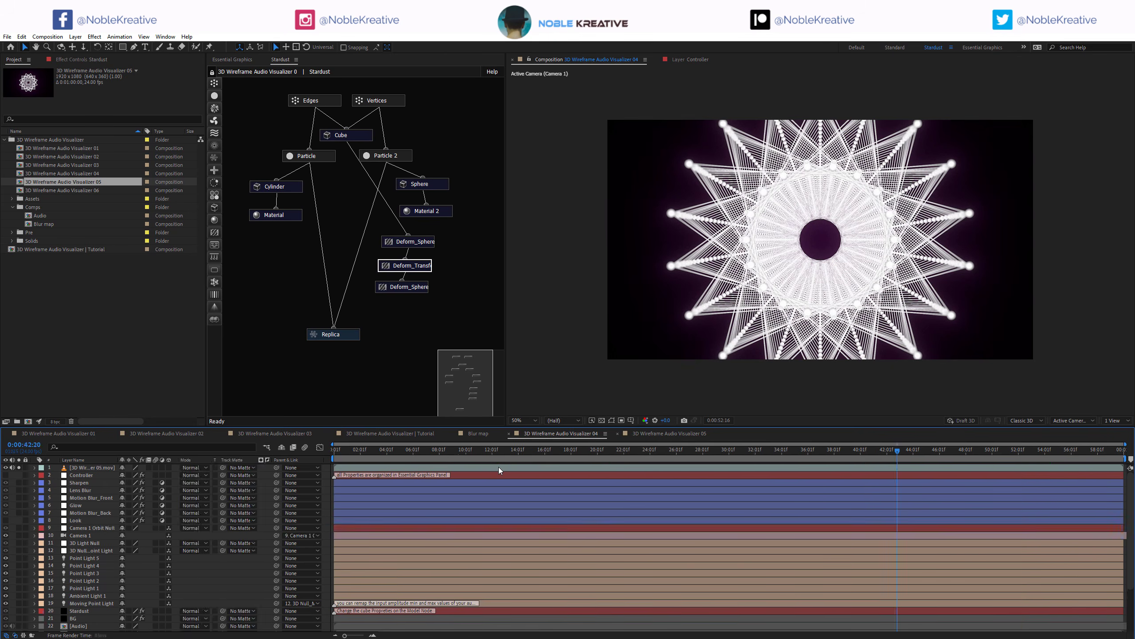
click(358, 136)
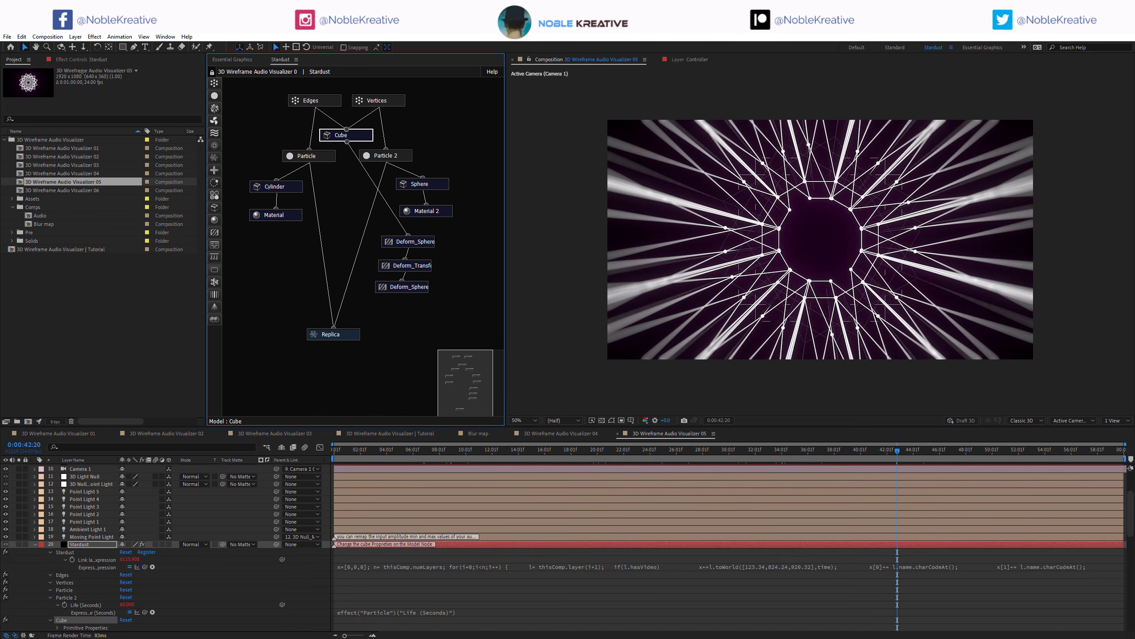
click(87, 59)
scroll(70, 316, down, 3)
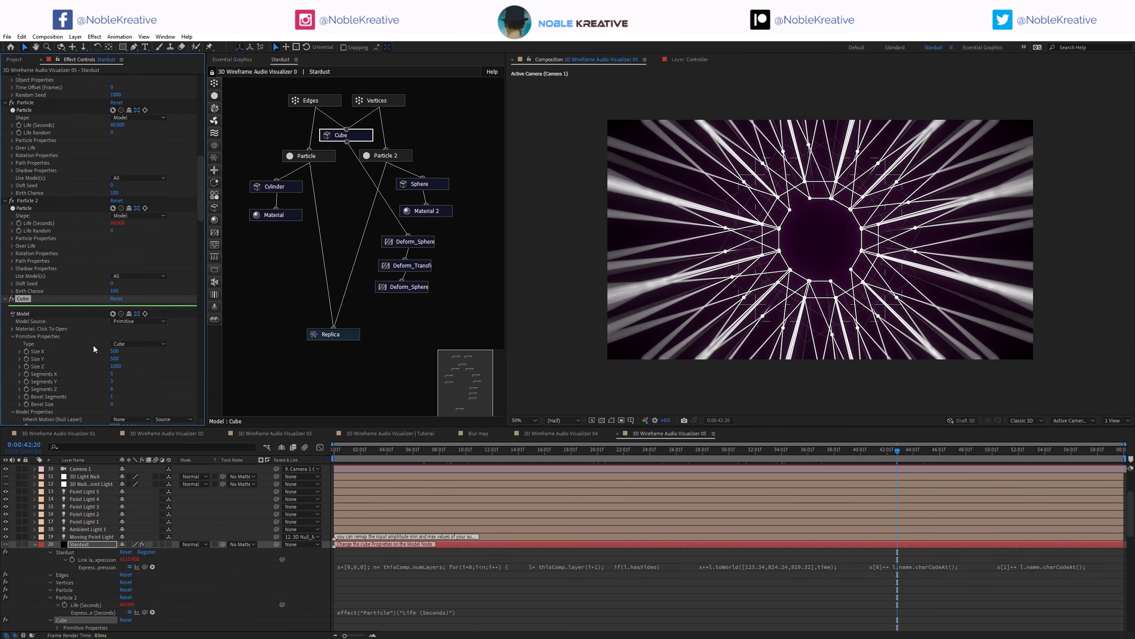
drag(669, 449, 404, 481)
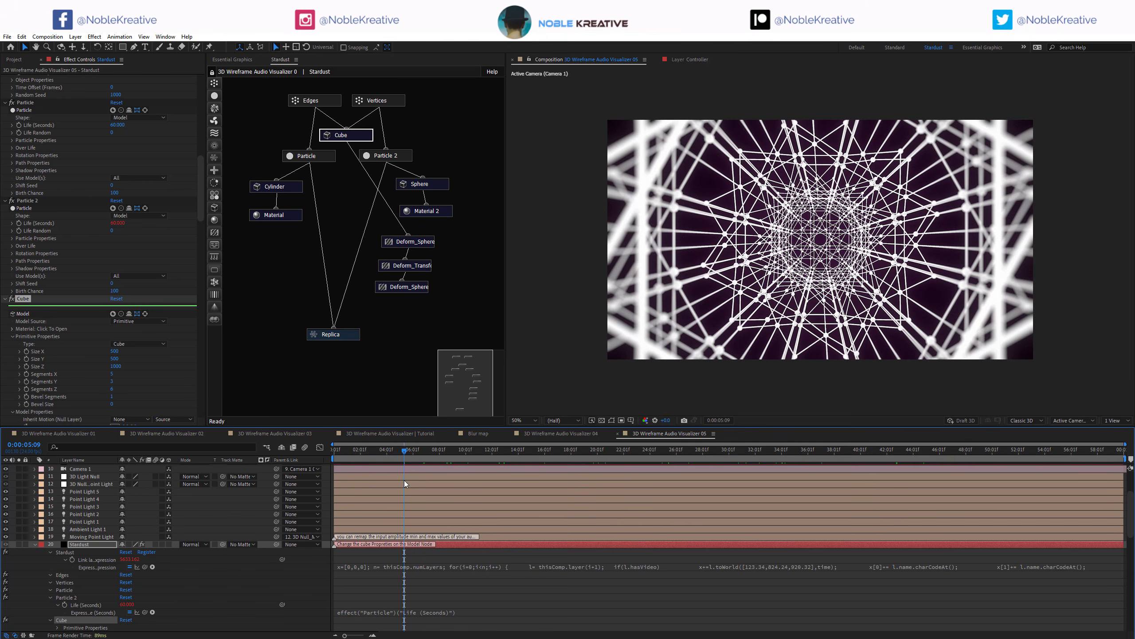